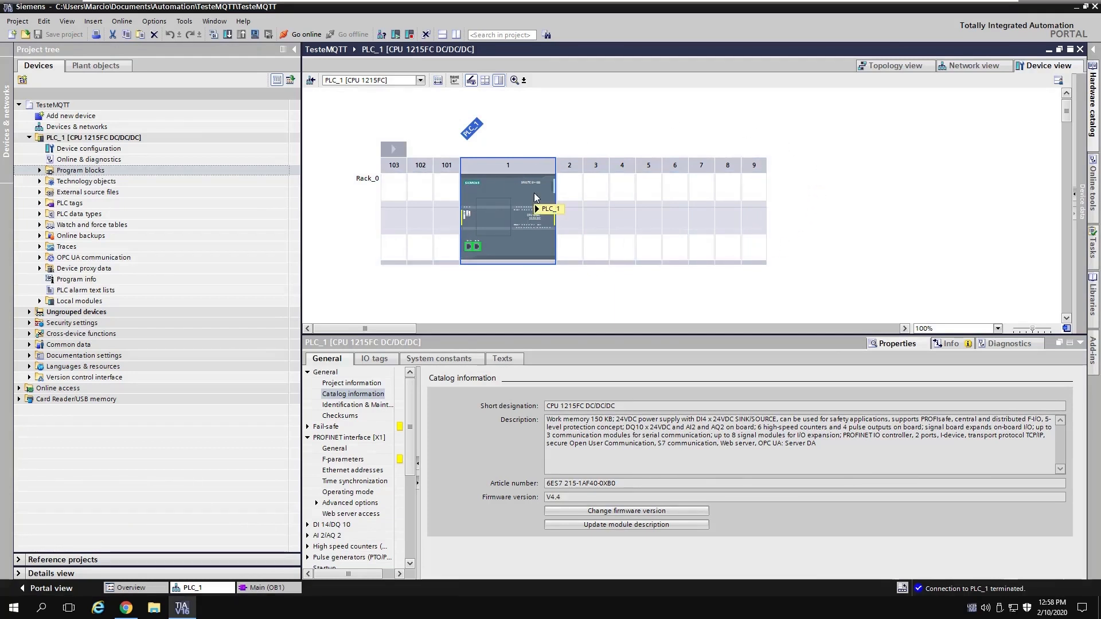
Step: Reset the device view zoom to 100%
scroll(534, 193, up, 3)
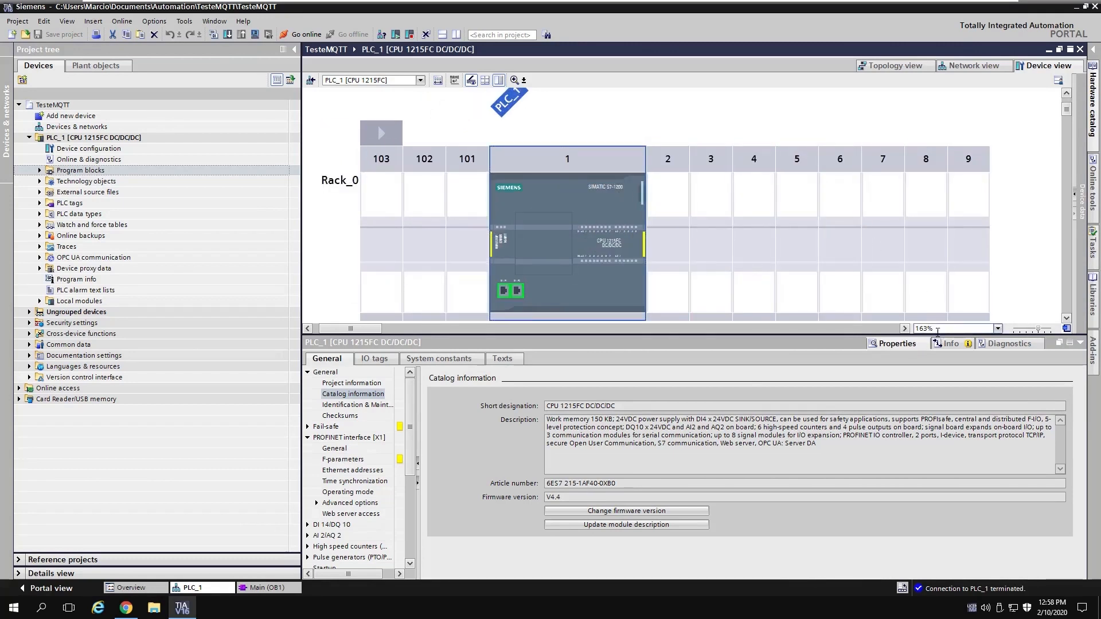
click(998, 328)
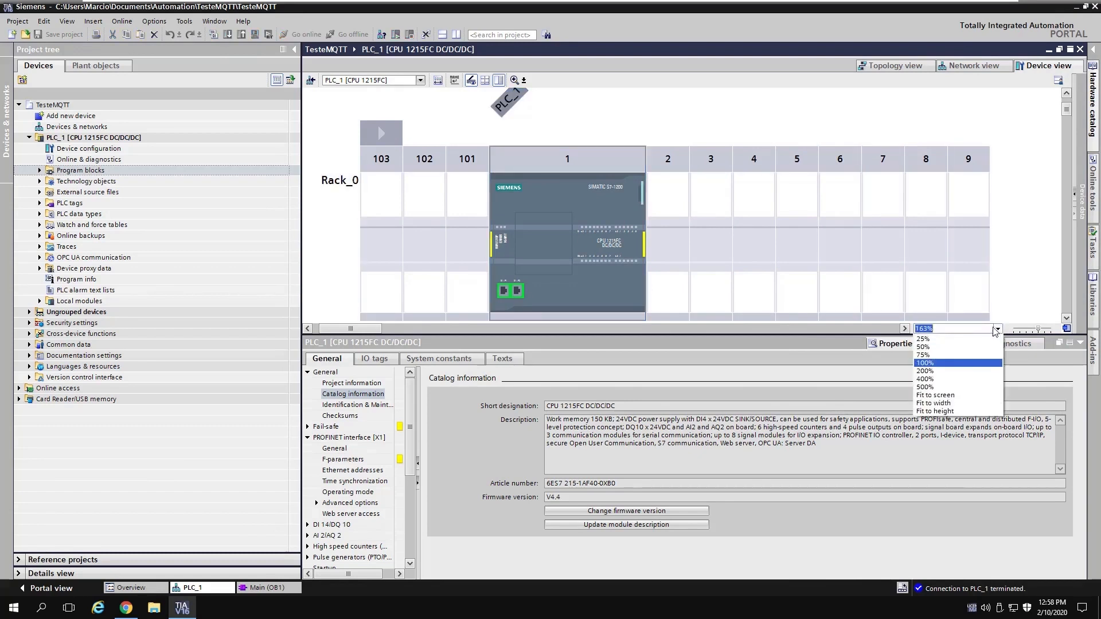
click(929, 363)
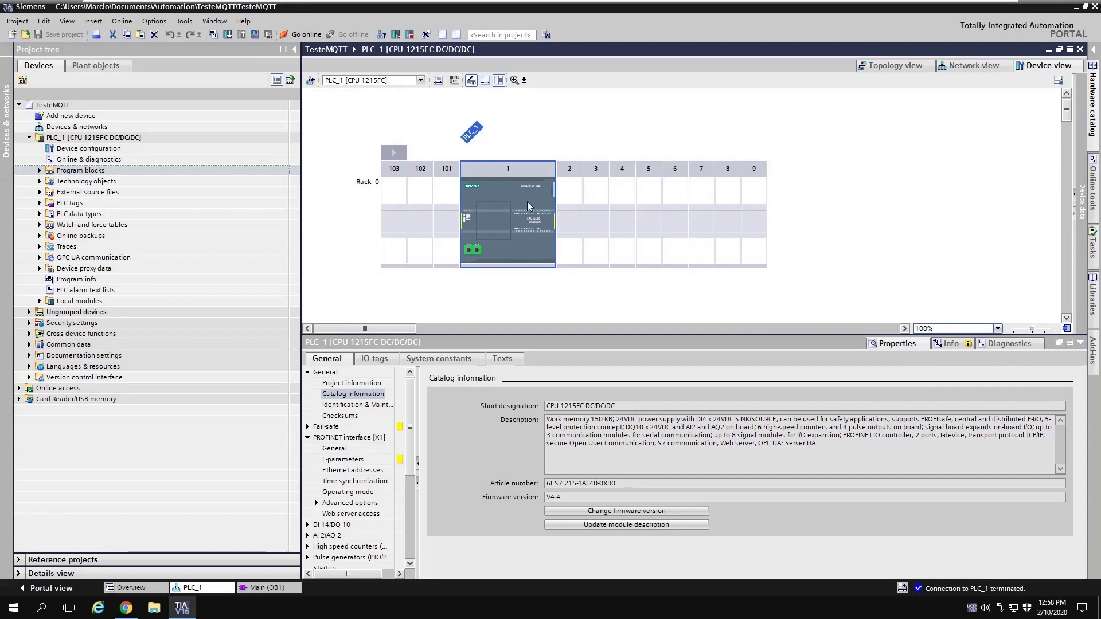
Step: Check the CPU's catalog information for firmware version V4.4
click(354, 395)
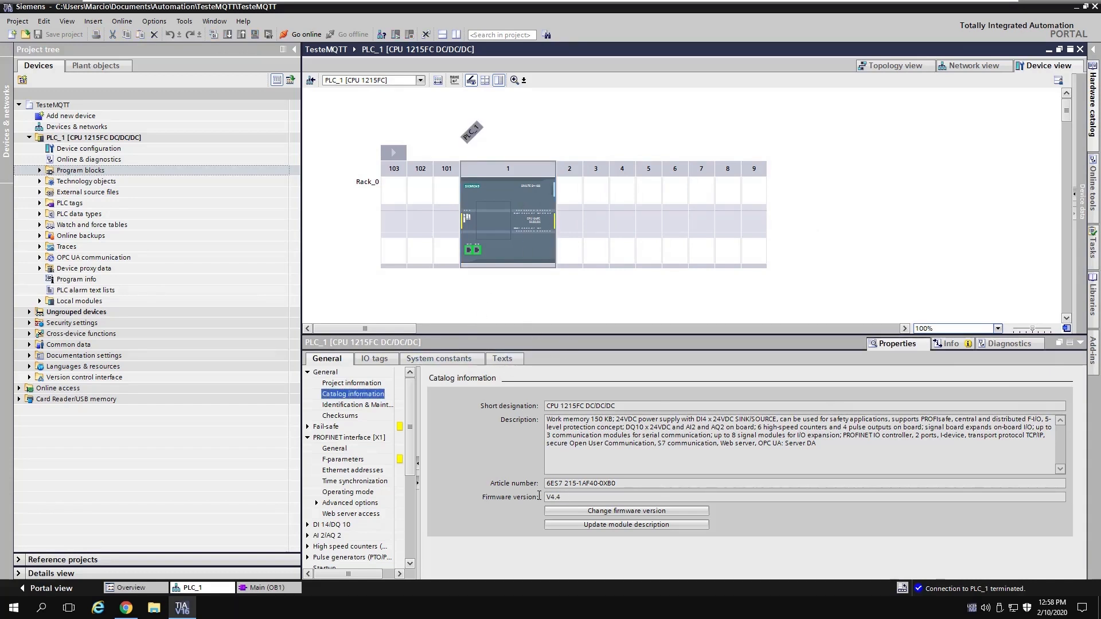
drag(539, 496, 564, 499)
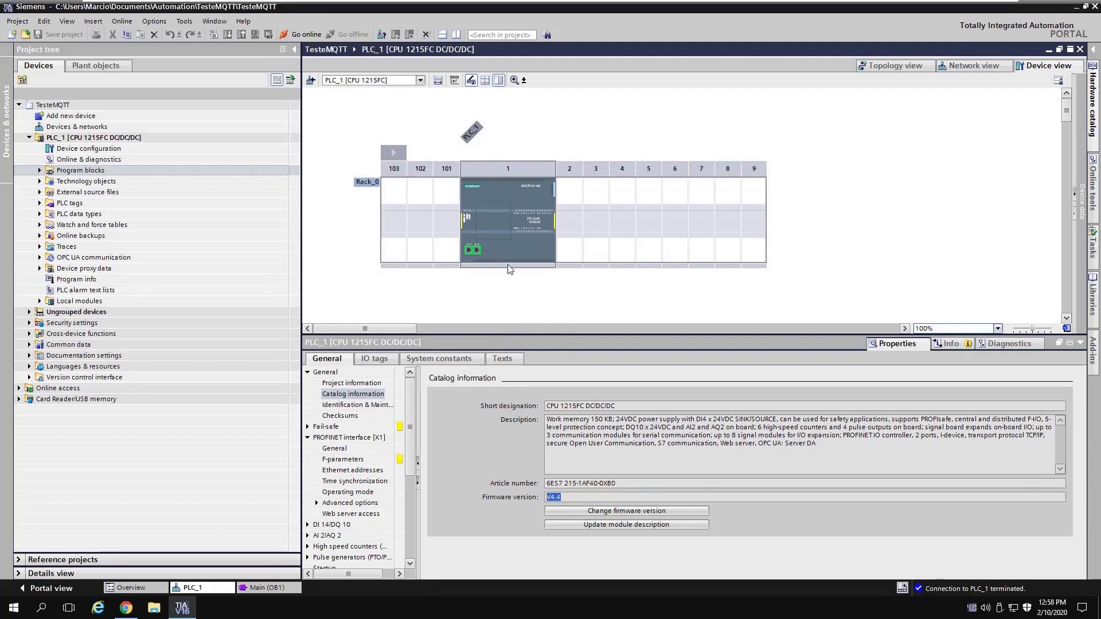
click(564, 497)
double_click(555, 497)
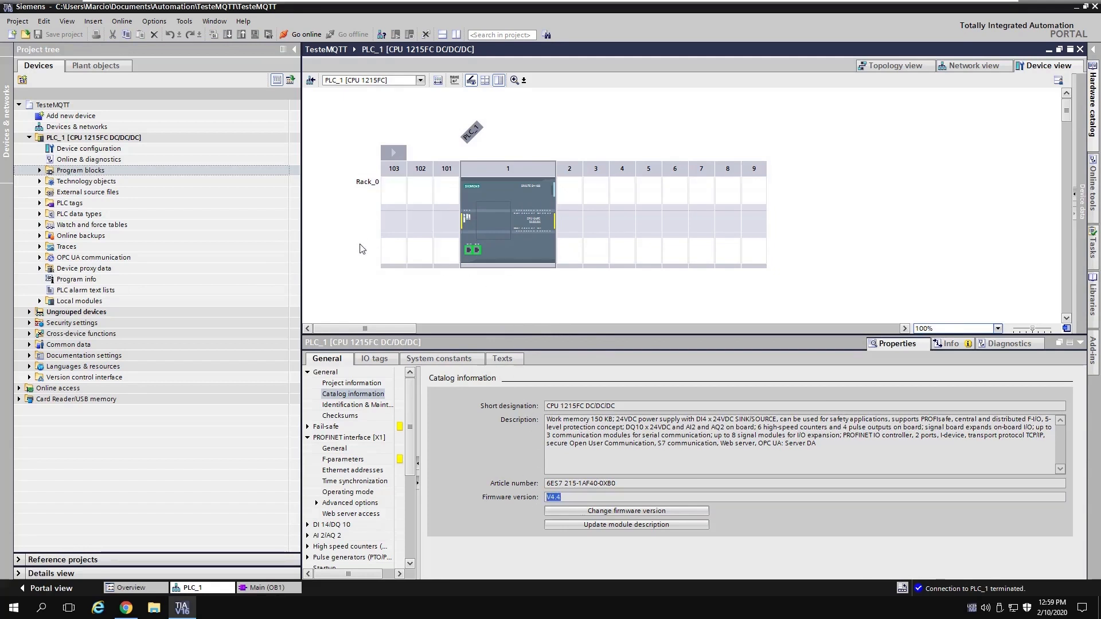
click(568, 497)
Step: Show PROFINET [X1] time sync: NTP servers 200.160.0.8, 200.189.40.8, 200.192.232.8, 10 s interval
click(361, 436)
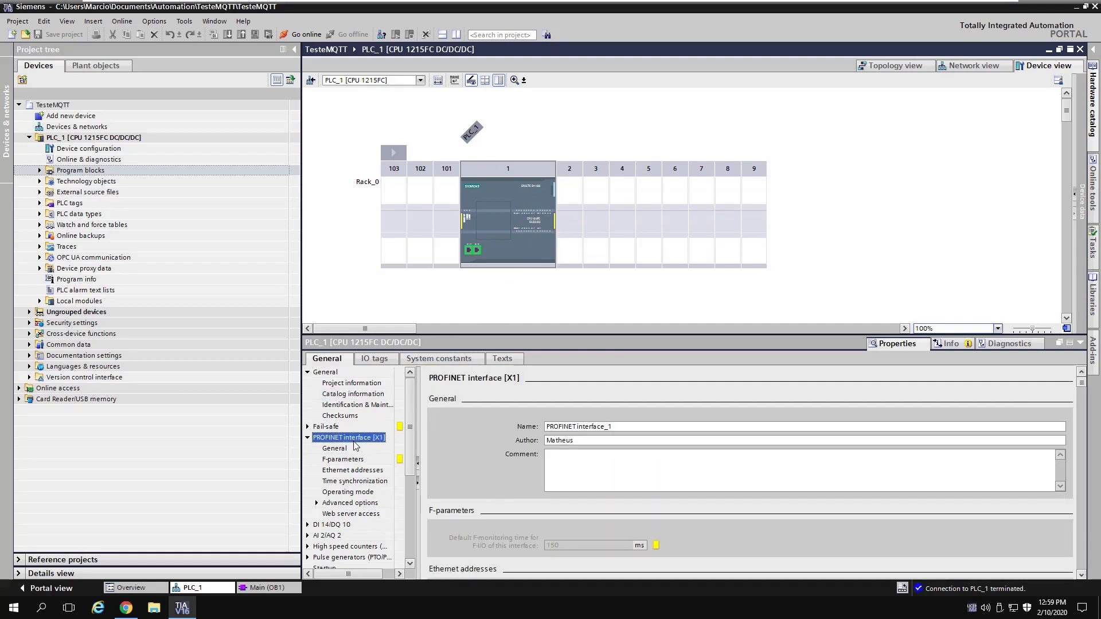
click(363, 471)
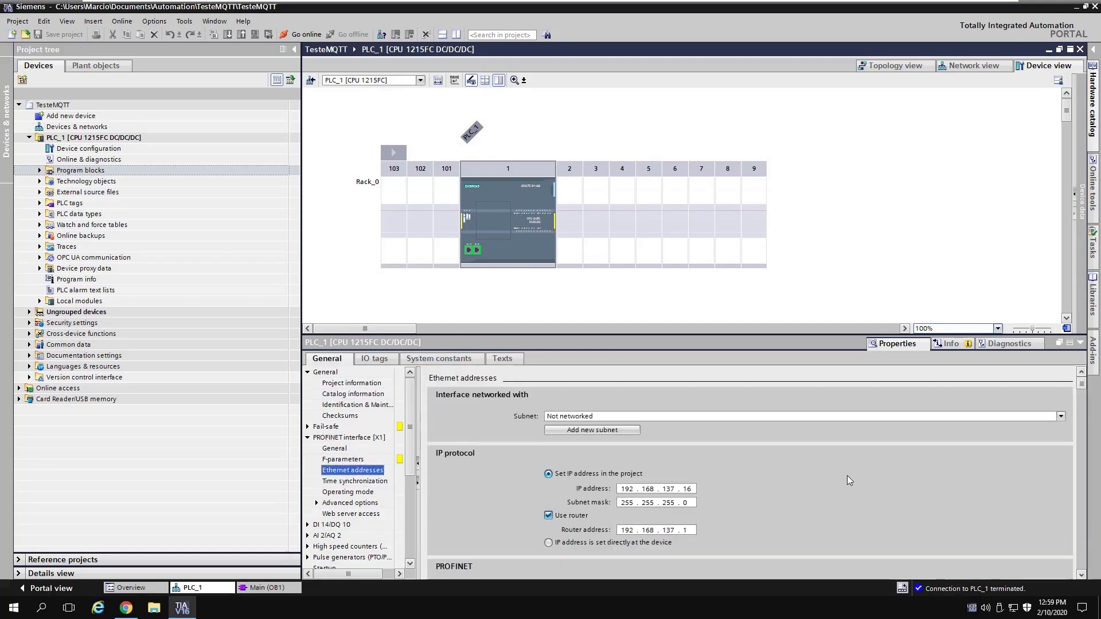
drag(755, 338, 737, 285)
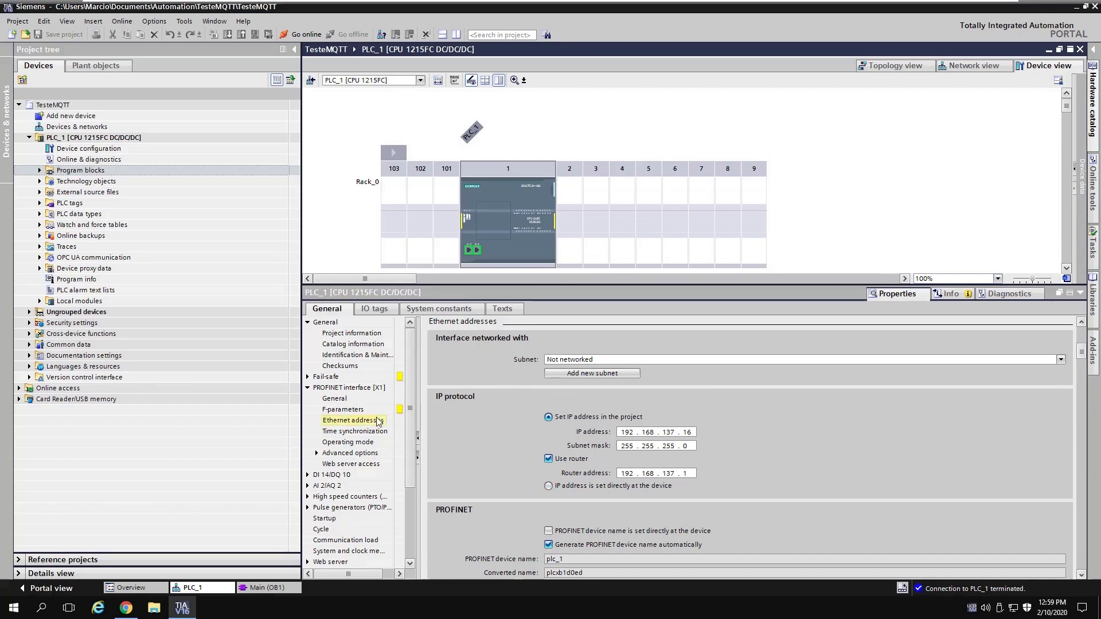
click(357, 434)
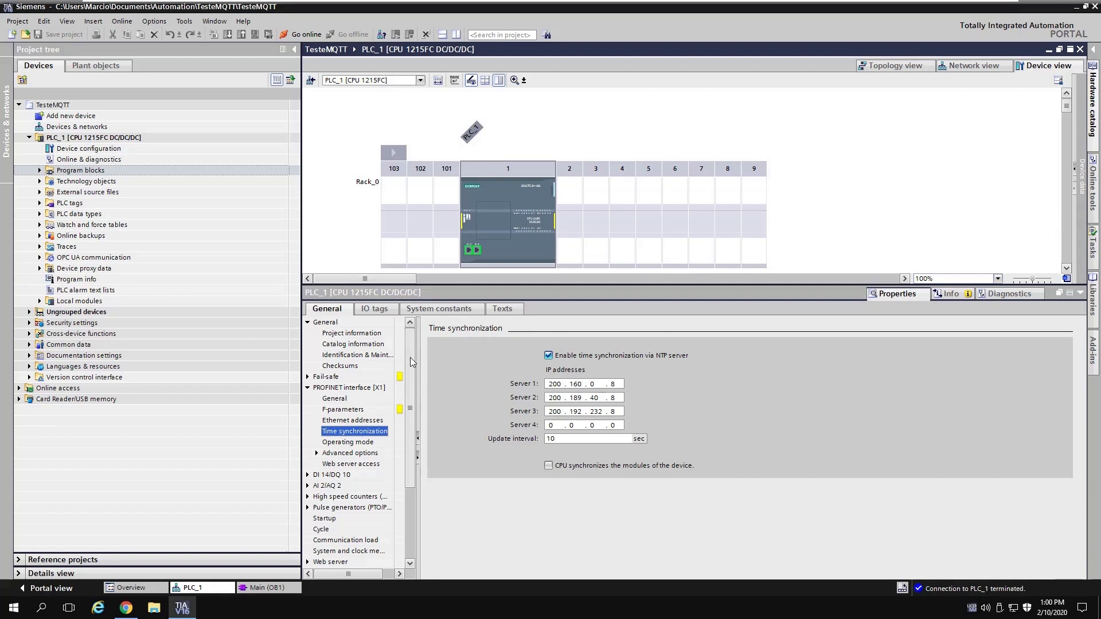
Step: Open Advanced configuration > DNS configuration listing servers 8.8.8.8 and 8.8.4.4
mouse_move(411, 359)
mouse_down()
mouse_move(410, 425)
mouse_move(408, 379)
mouse_up()
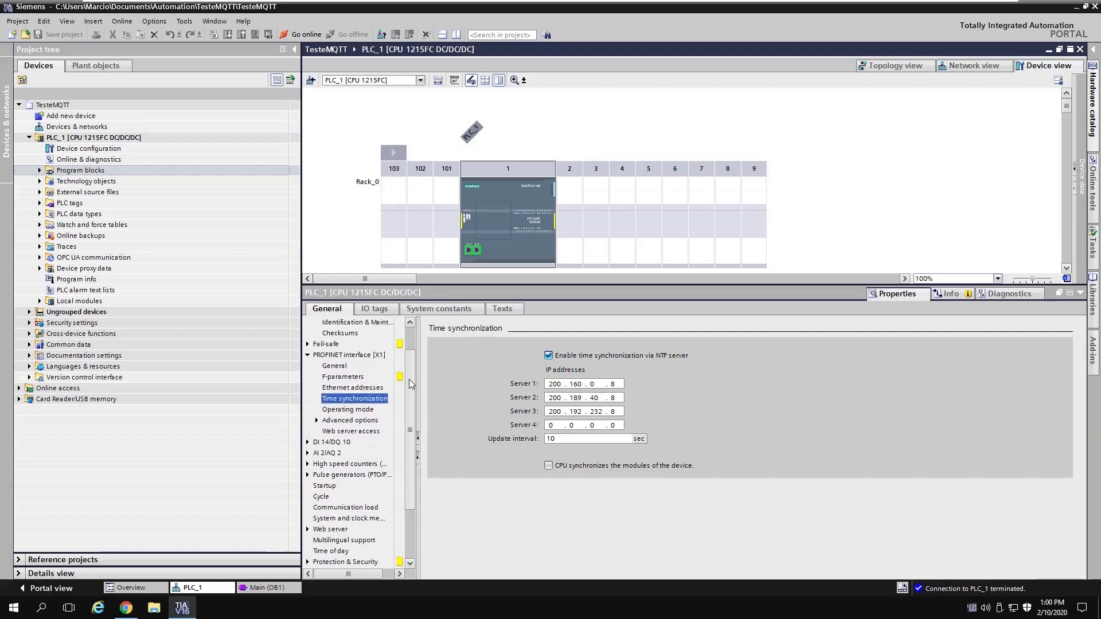
click(307, 355)
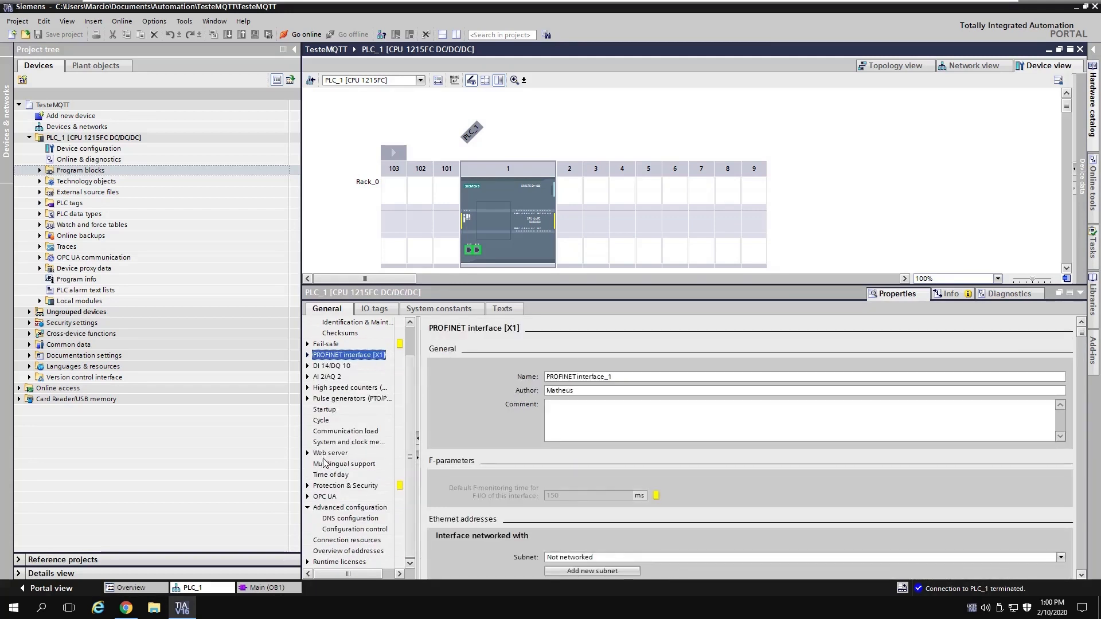
click(327, 509)
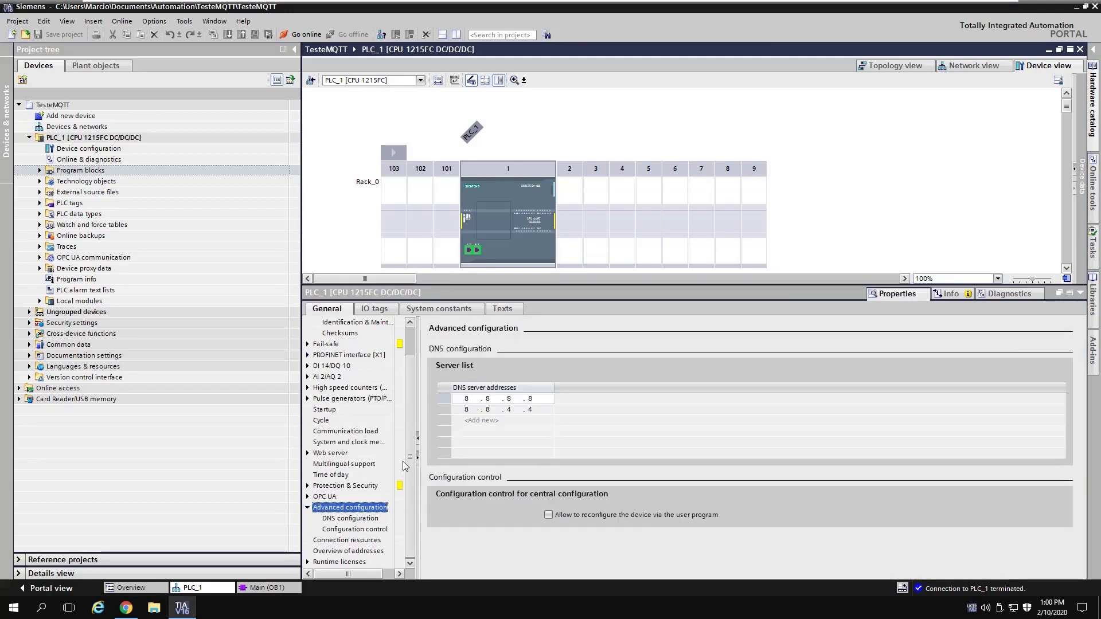
click(337, 510)
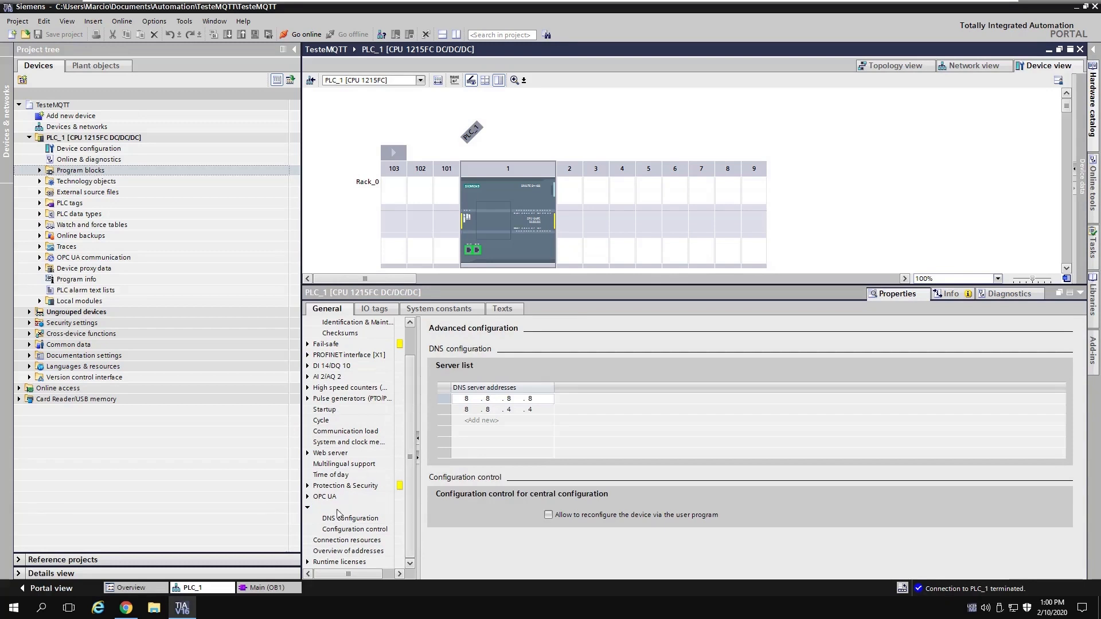
click(341, 518)
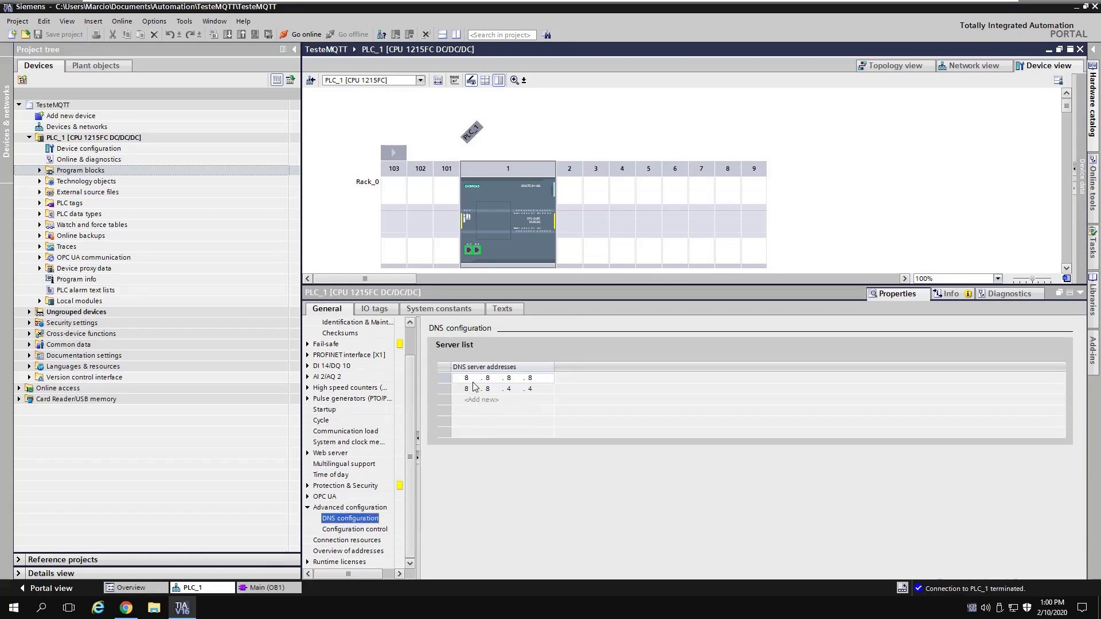
click(438, 374)
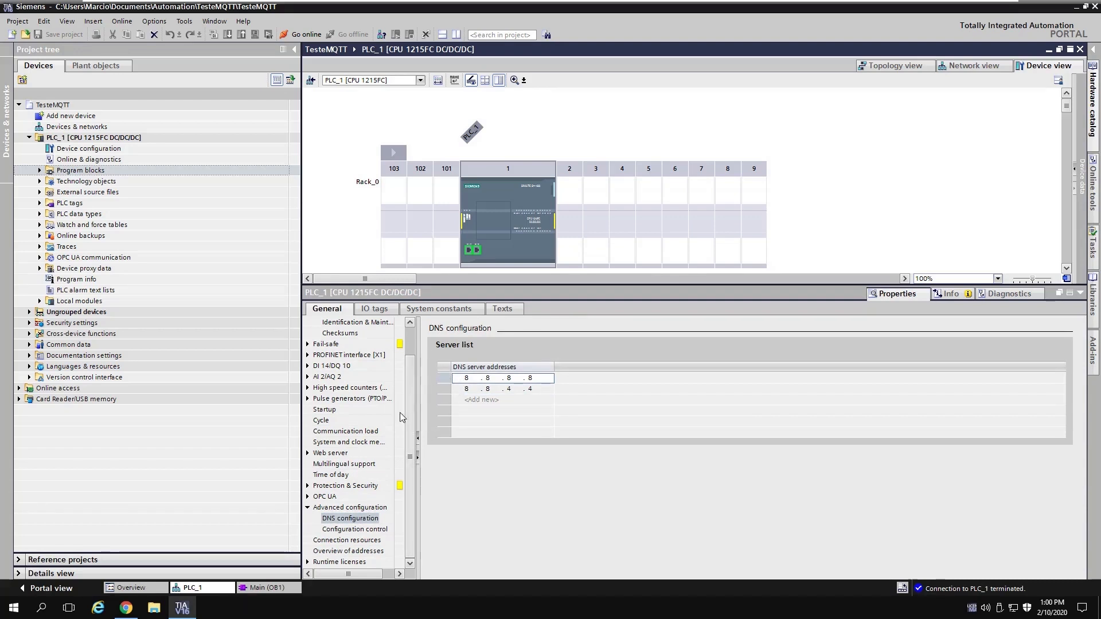
Step: Check the OPC UA server settings, then return to the DNS server entries
click(307, 497)
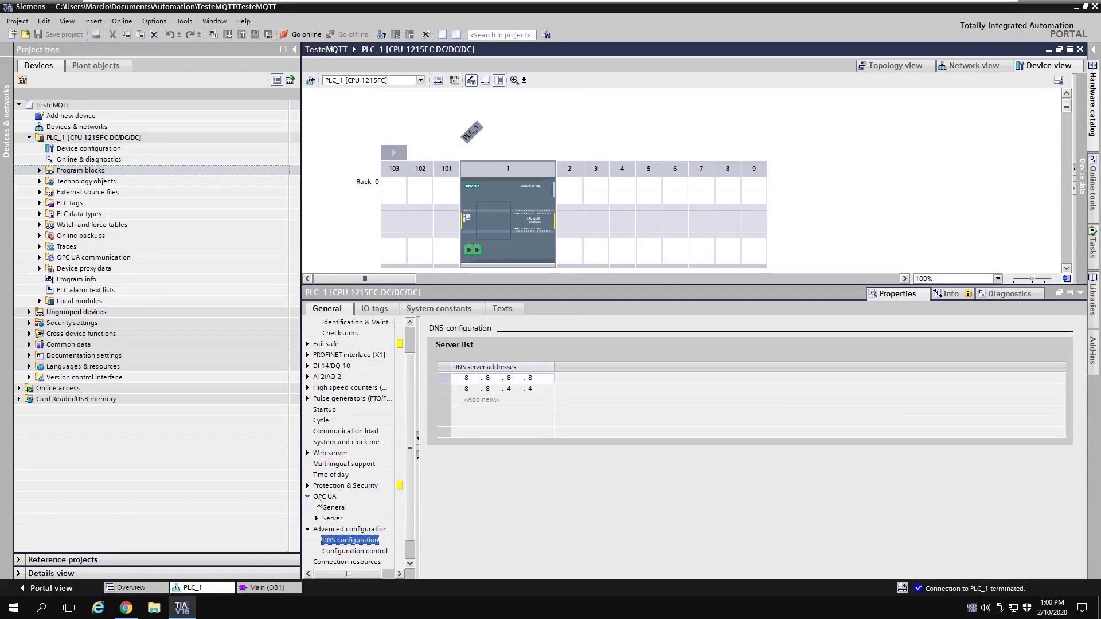
click(332, 499)
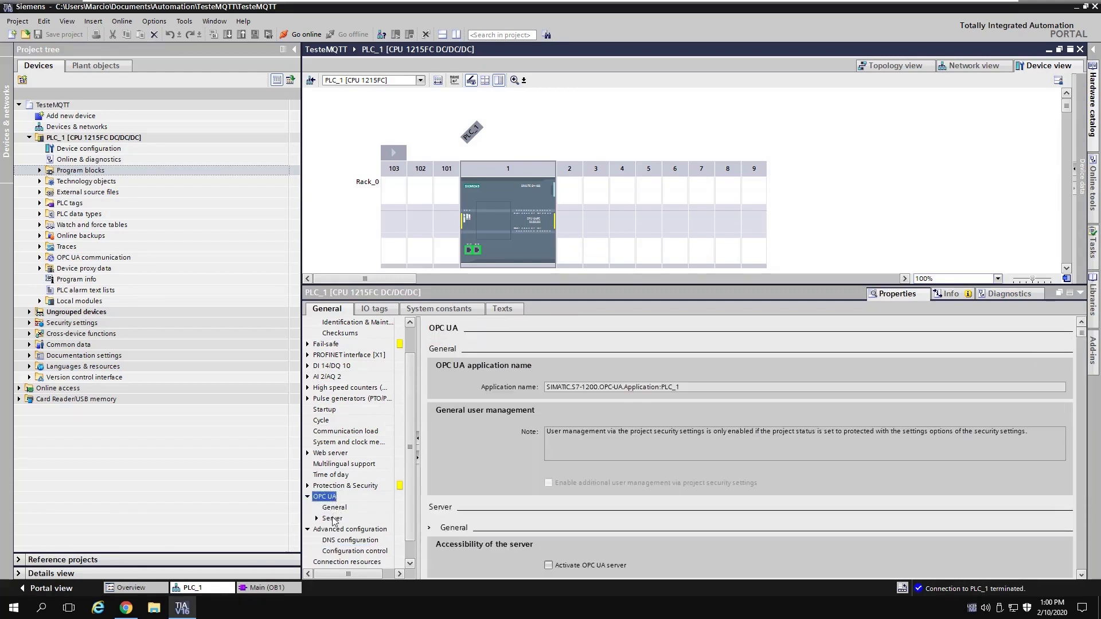
click(332, 519)
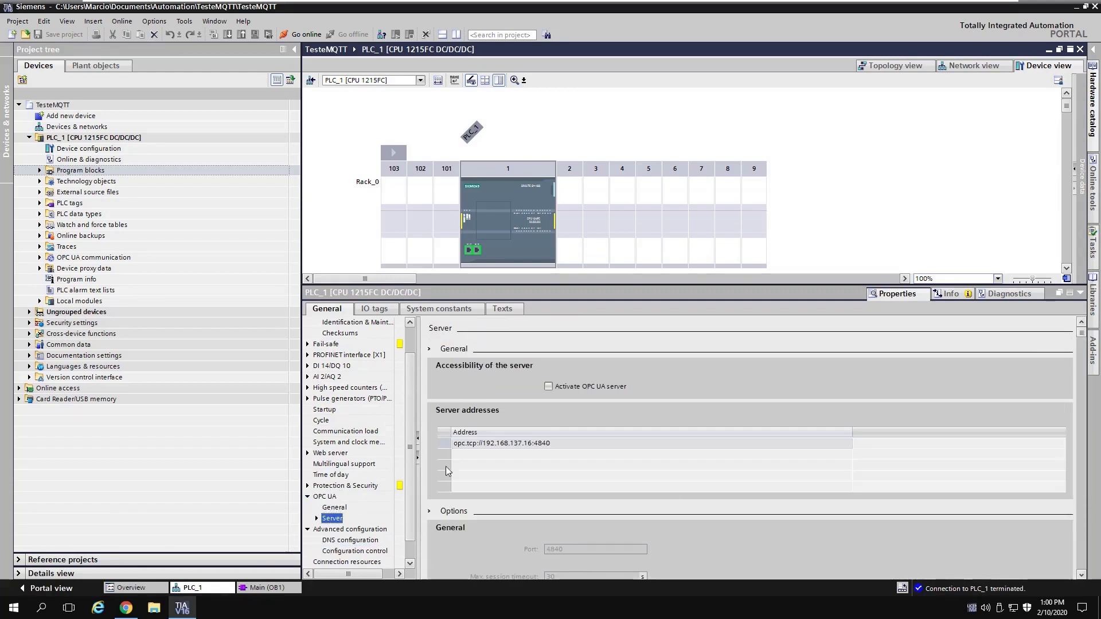
double_click(330, 498)
click(339, 519)
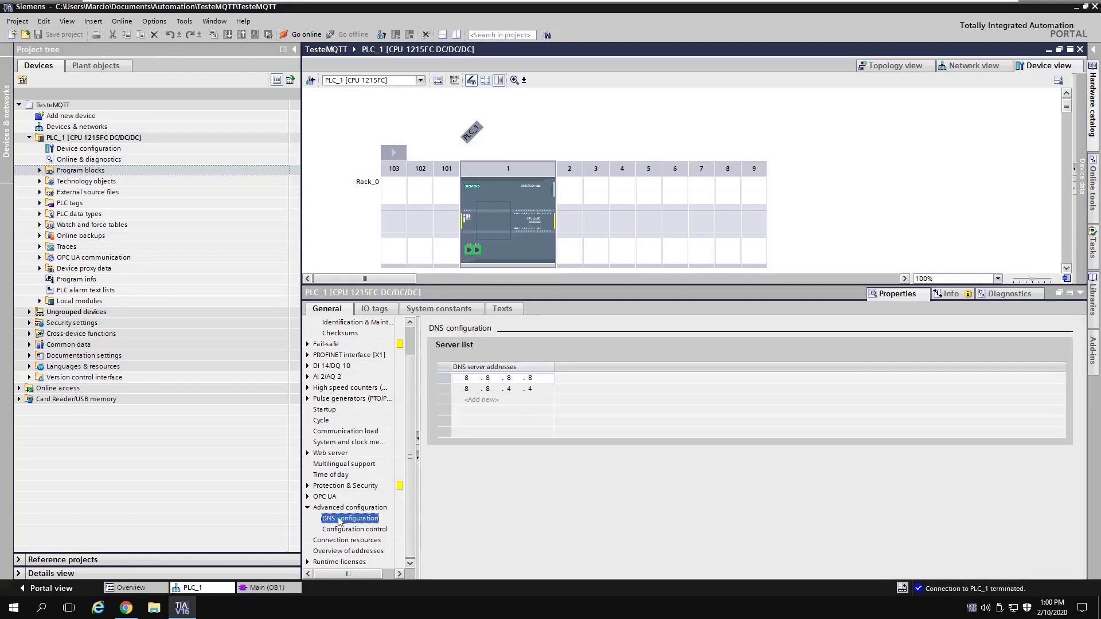
click(439, 380)
click(440, 398)
click(440, 381)
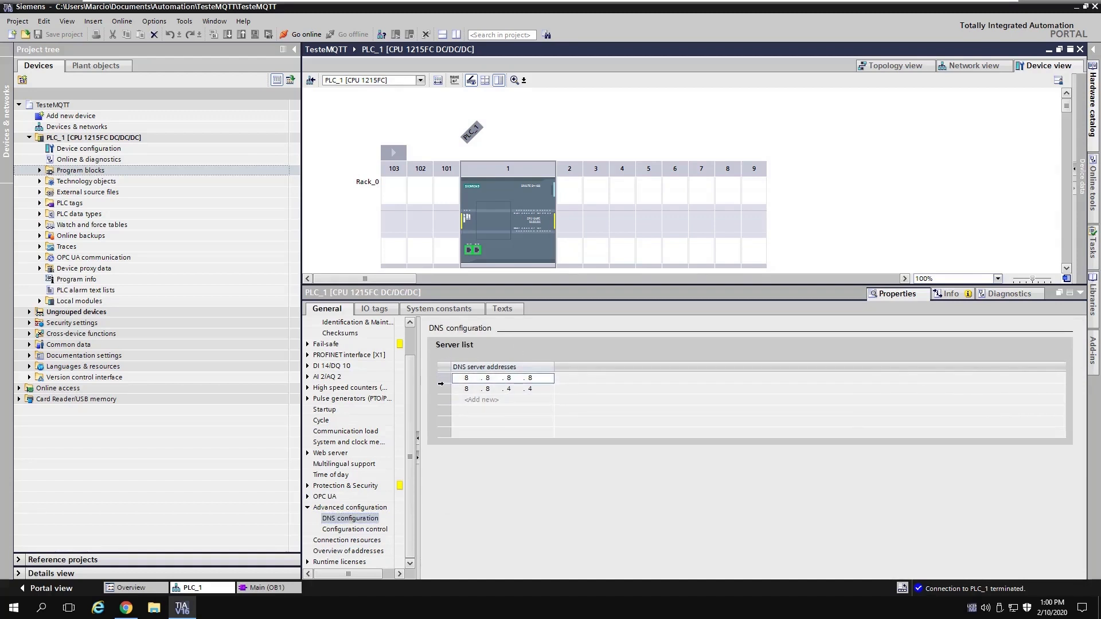
click(441, 387)
click(440, 379)
Step: Shrink the Properties panel and view the full Advanced configuration page for the slot 1 CPU
drag(836, 285, 837, 324)
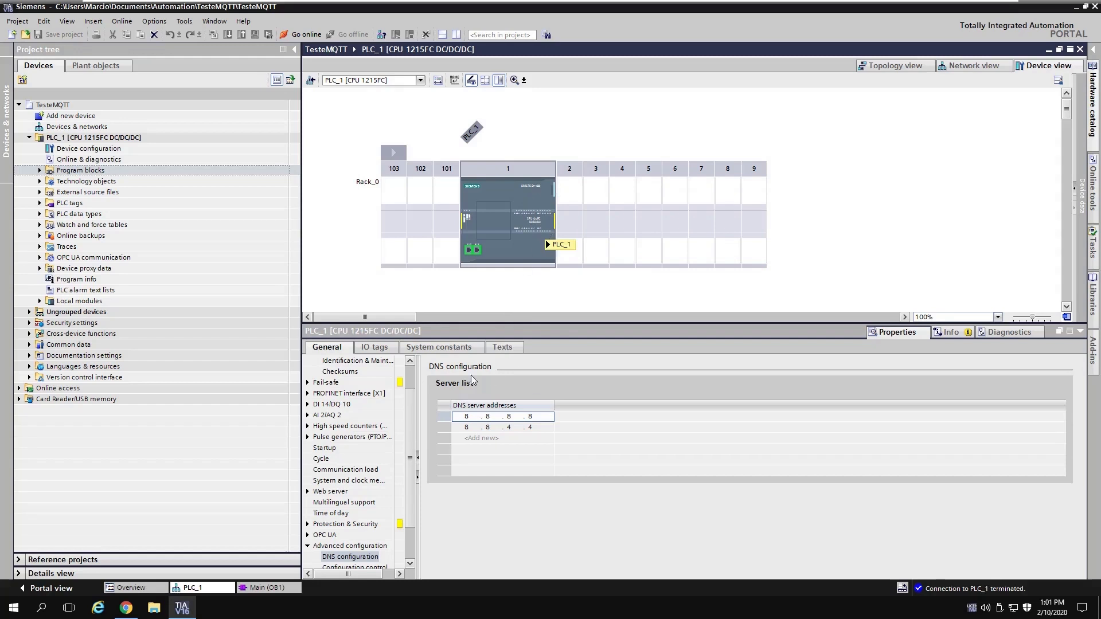
drag(408, 411, 409, 461)
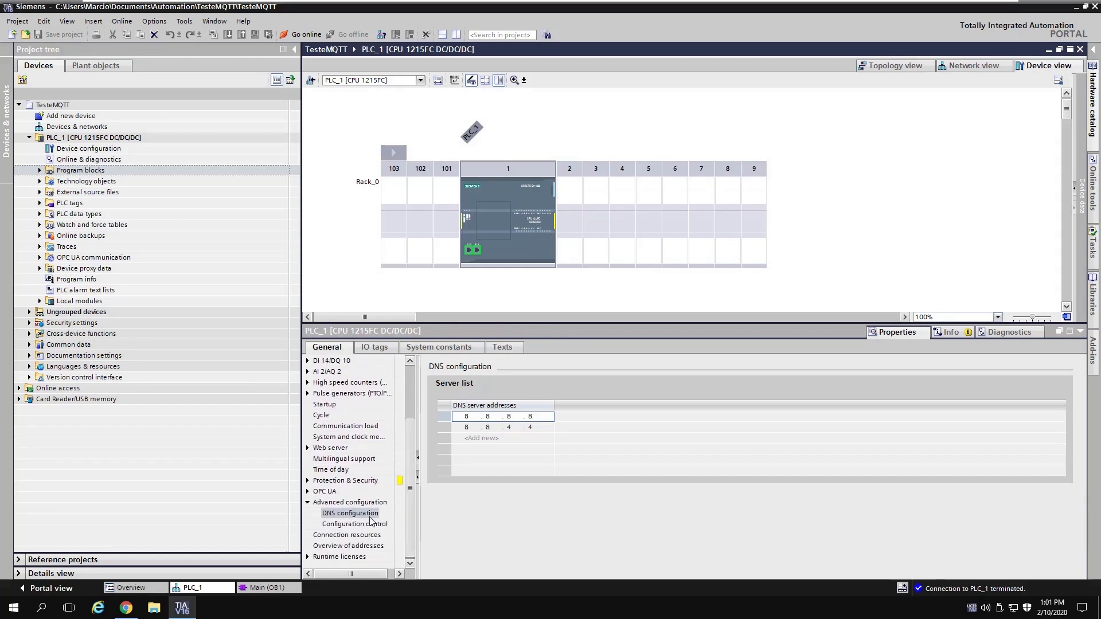
click(307, 505)
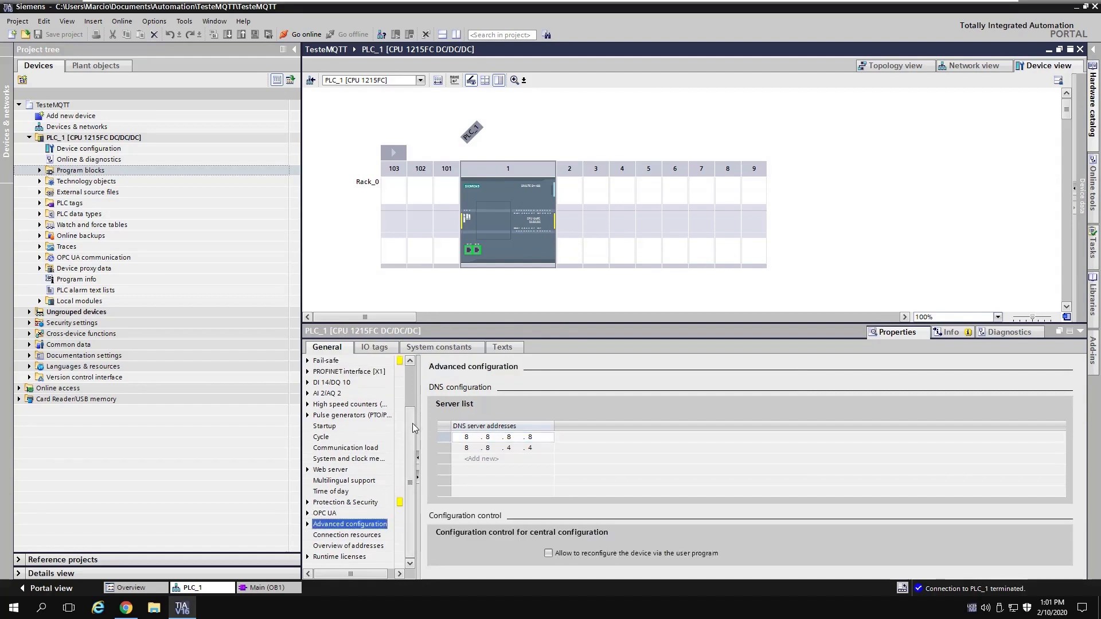
drag(412, 423, 422, 375)
click(535, 233)
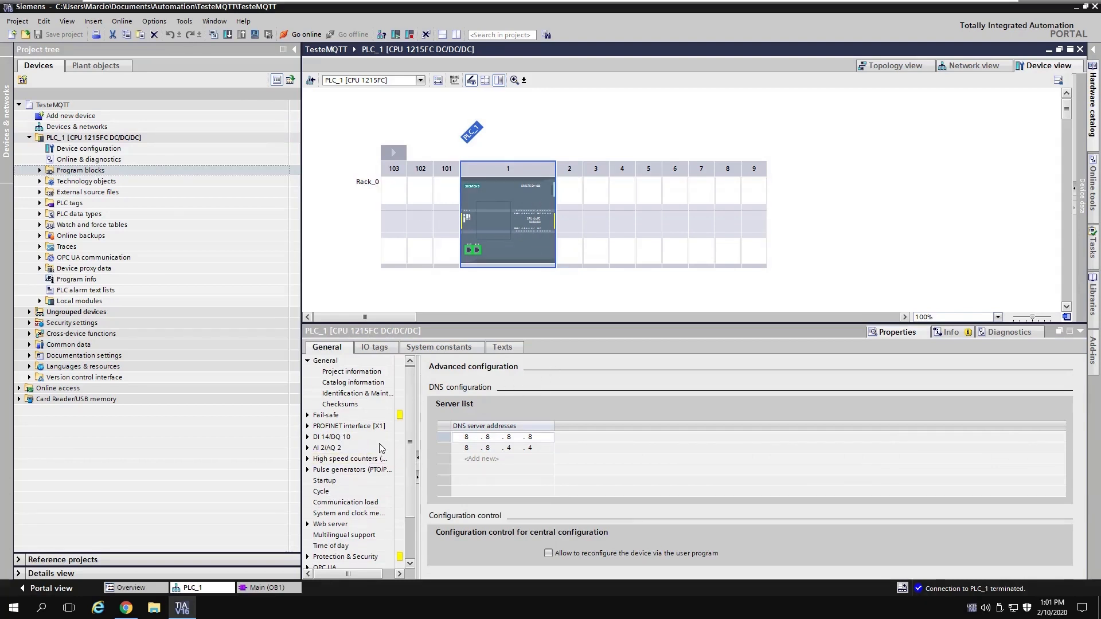
mouse_move(408, 401)
mouse_down()
mouse_move(408, 469)
mouse_move(404, 381)
mouse_up()
Step: Switch to the MindConnect IoT Extension page in the browser and open the developer tools
click(126, 607)
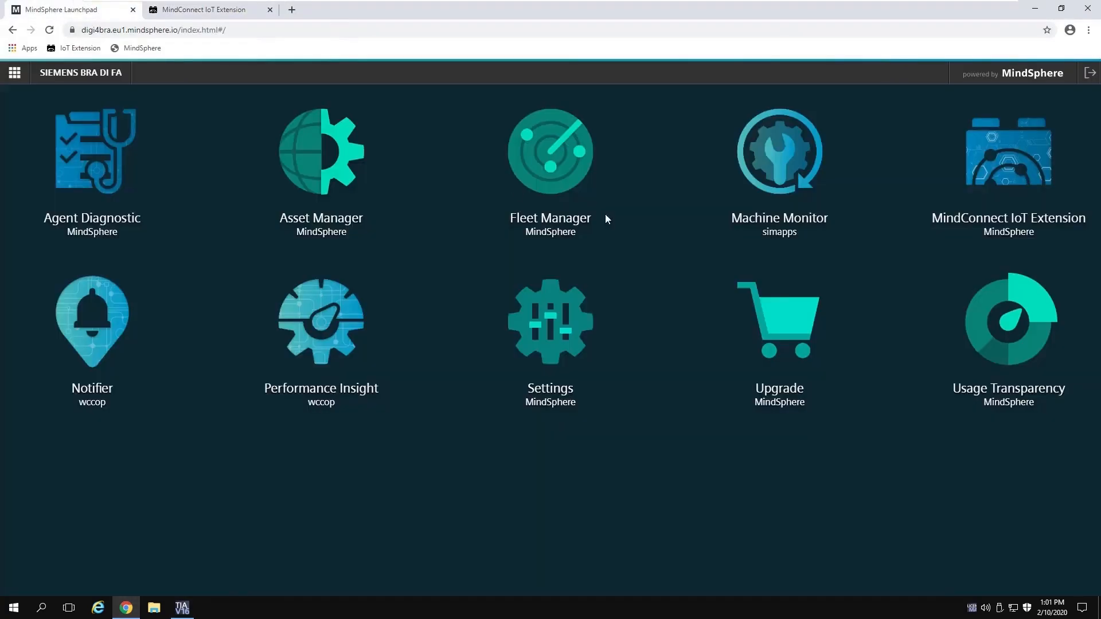
click(194, 11)
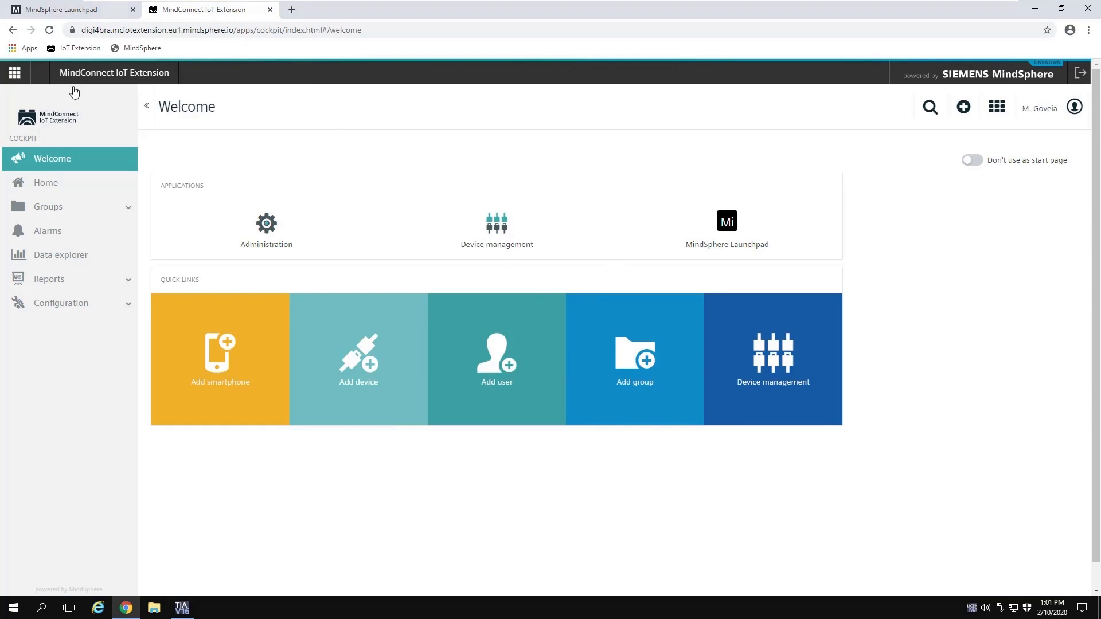
click(1089, 32)
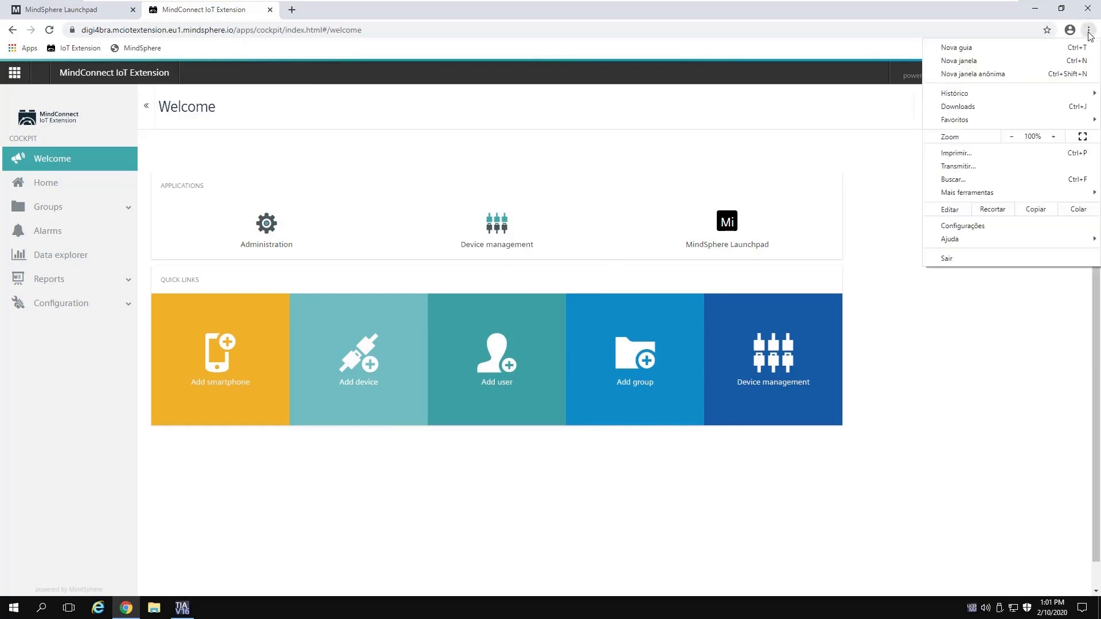
mouse_move(984, 239)
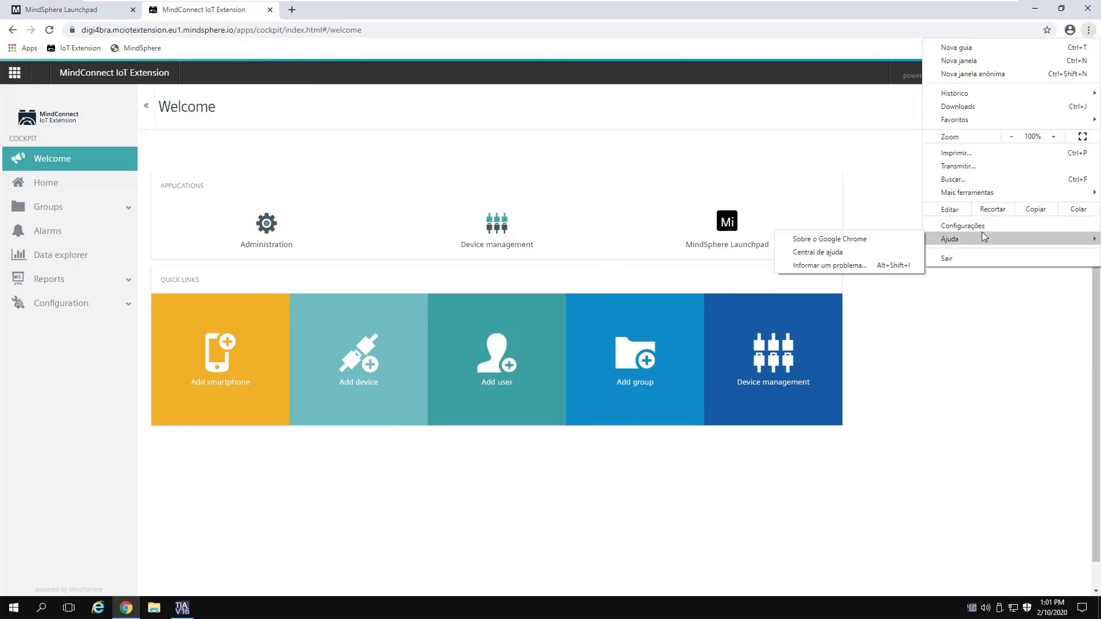
click(995, 377)
key(F12)
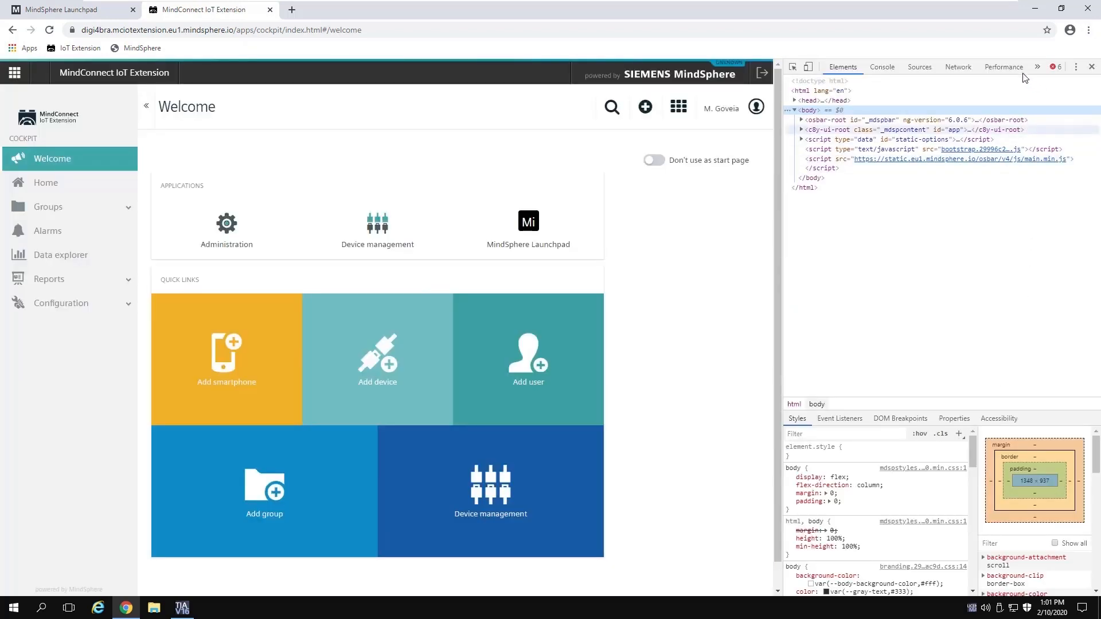
Step: Open the Security panel from the DevTools hidden-panel list
click(1038, 71)
click(1076, 67)
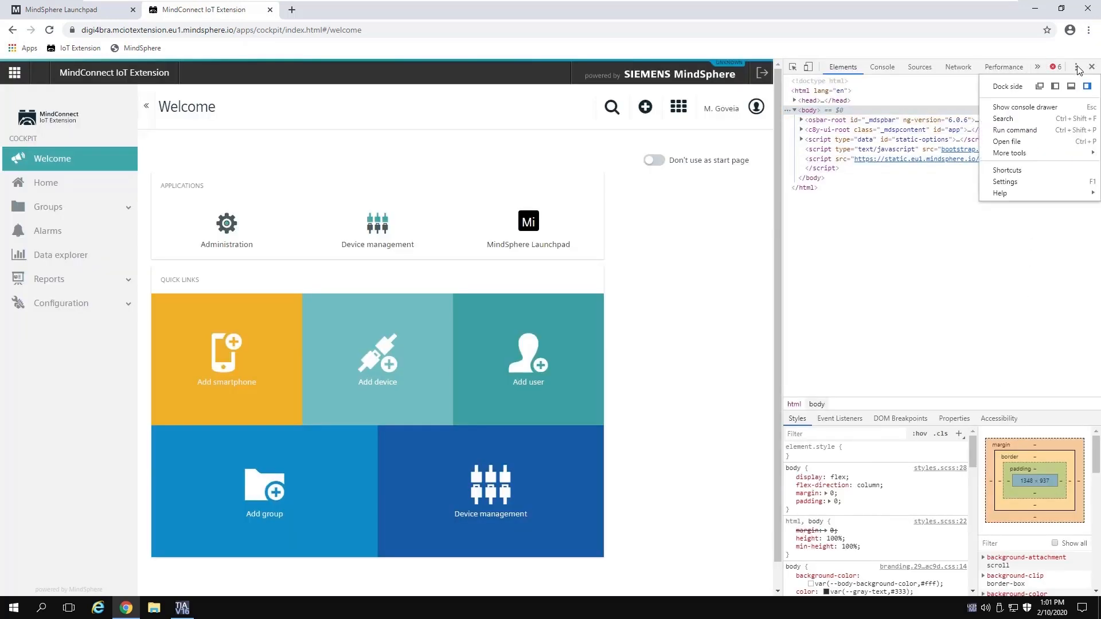
click(1037, 67)
click(1037, 67)
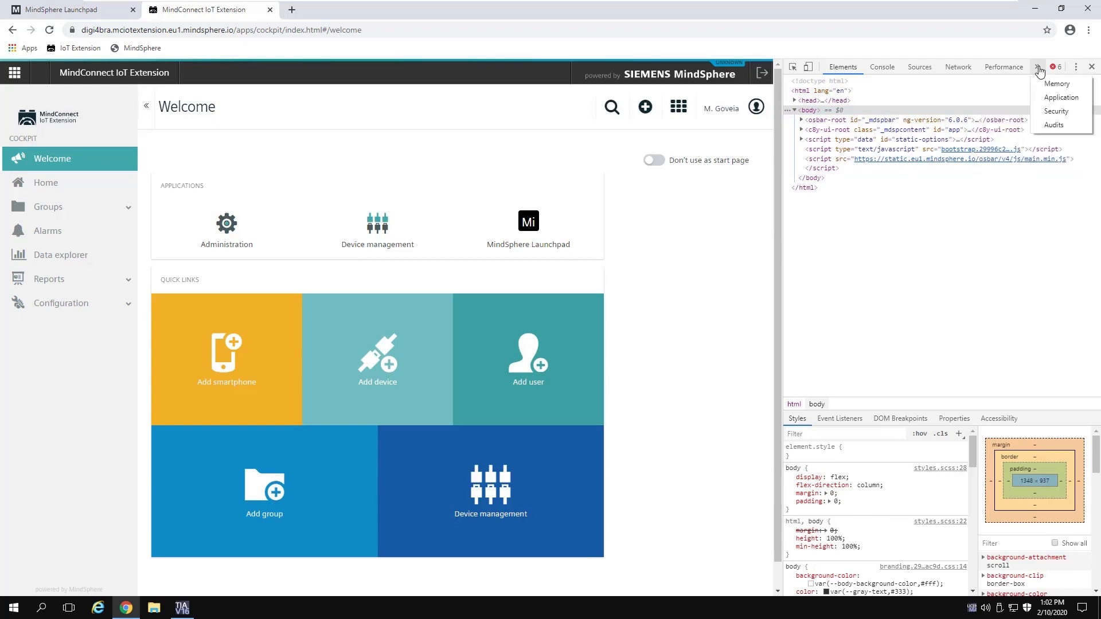
click(1056, 111)
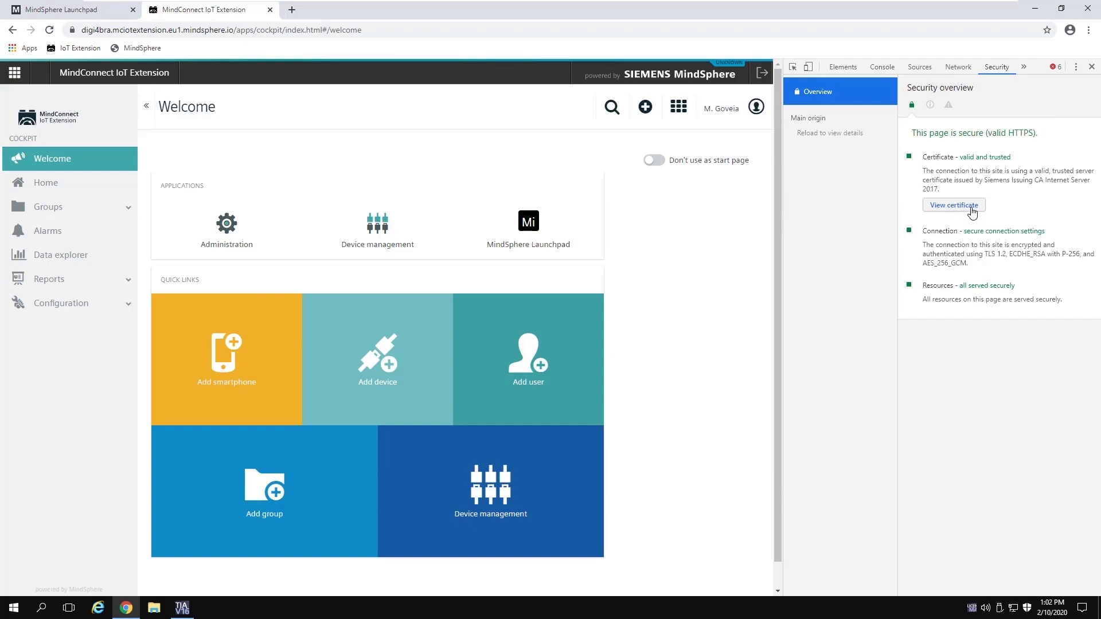
Step: View the site's certificate and its Certification Path
click(957, 204)
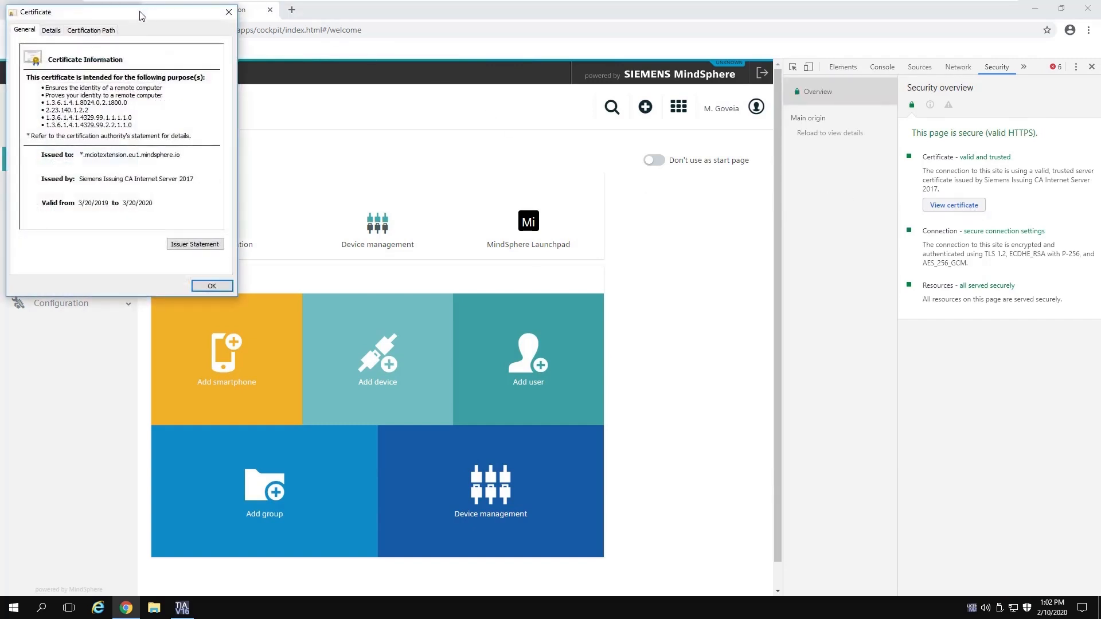
drag(140, 15, 444, 61)
click(395, 77)
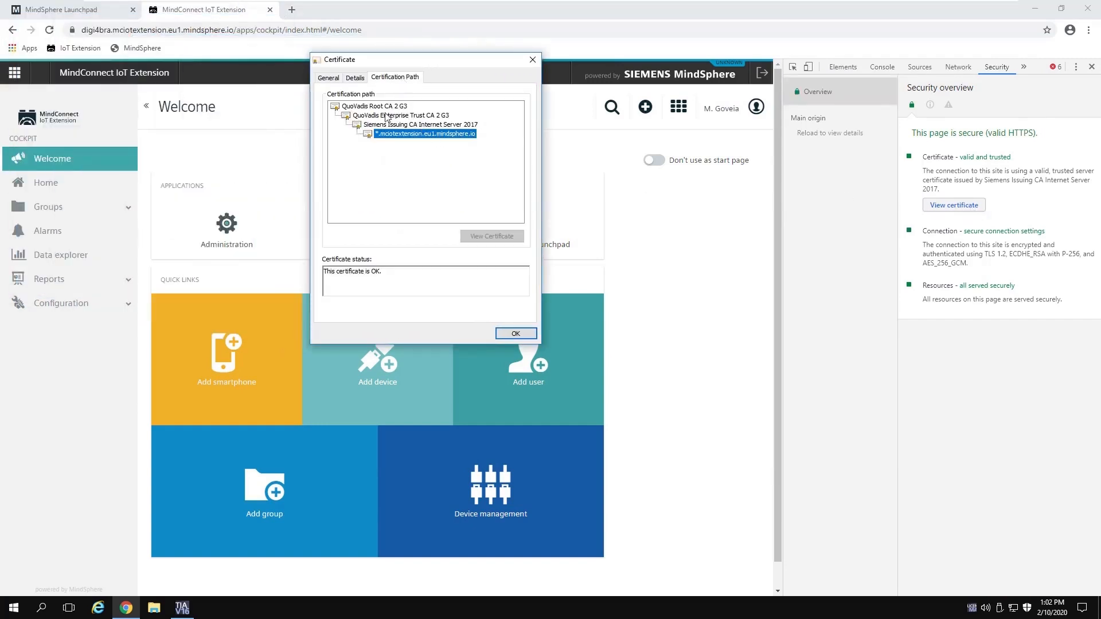
click(358, 79)
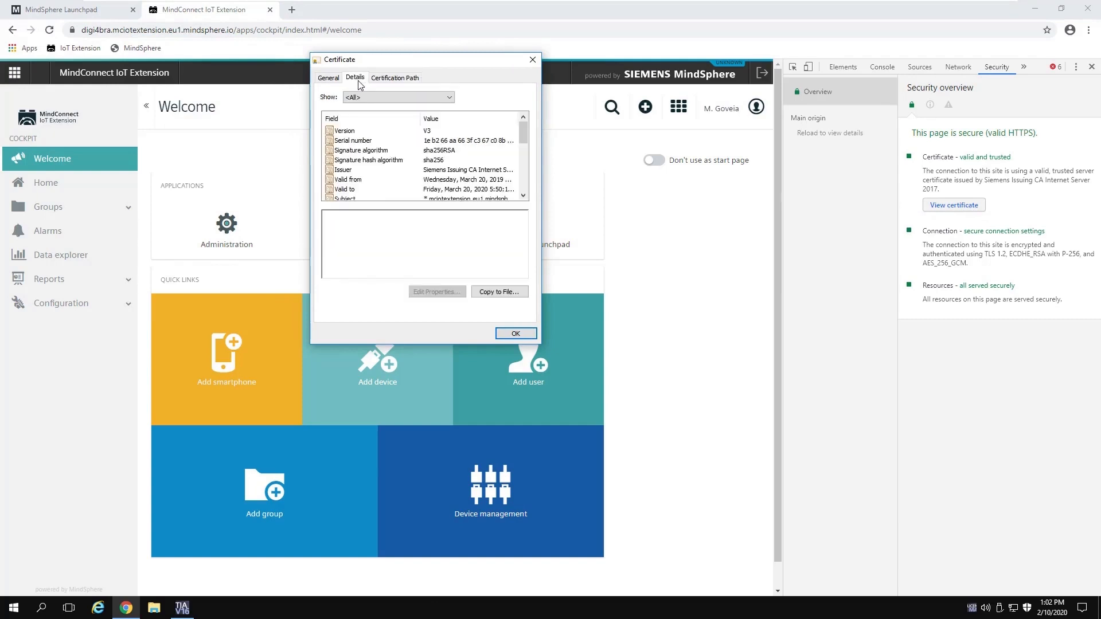
click(328, 78)
click(395, 78)
Step: Open the QuoVadis Root CA 2 G3 certificate details and choose Copy to File
double_click(367, 107)
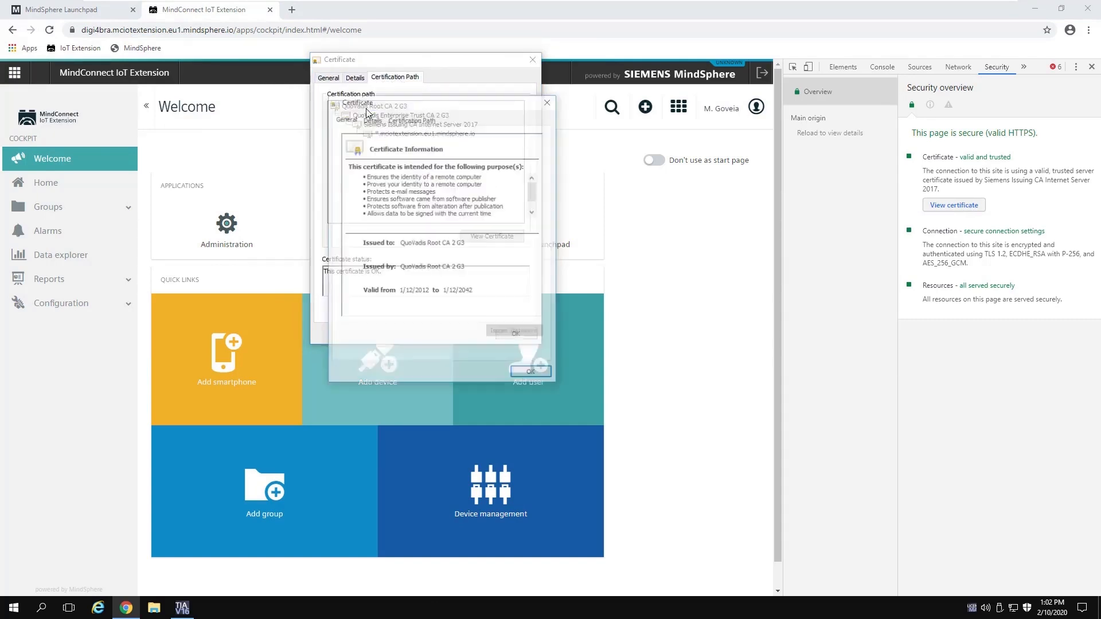
click(549, 101)
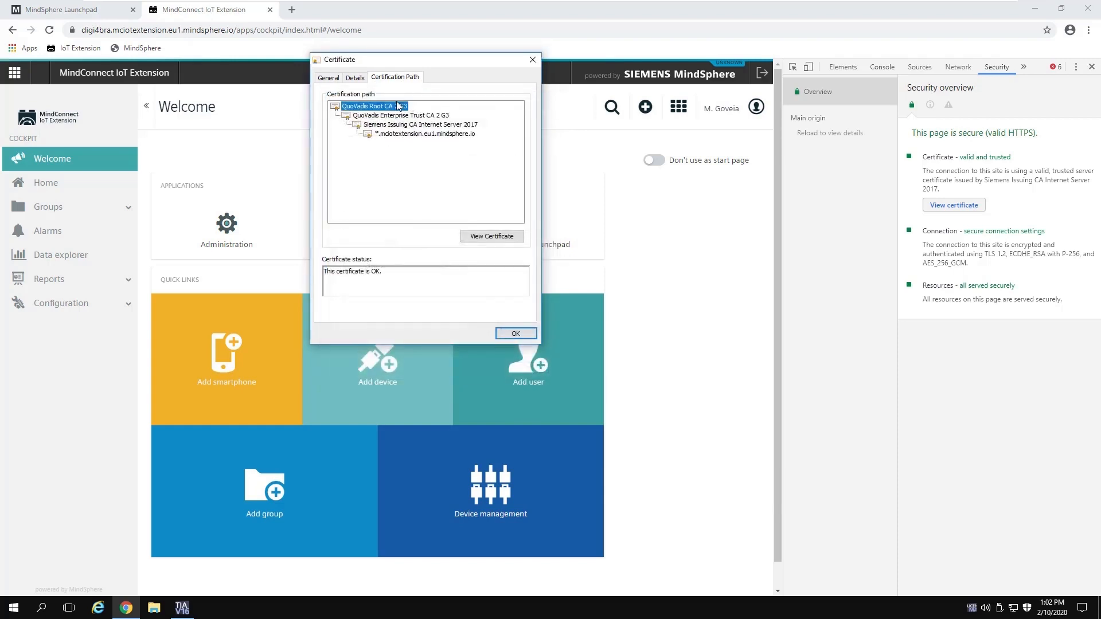
click(486, 239)
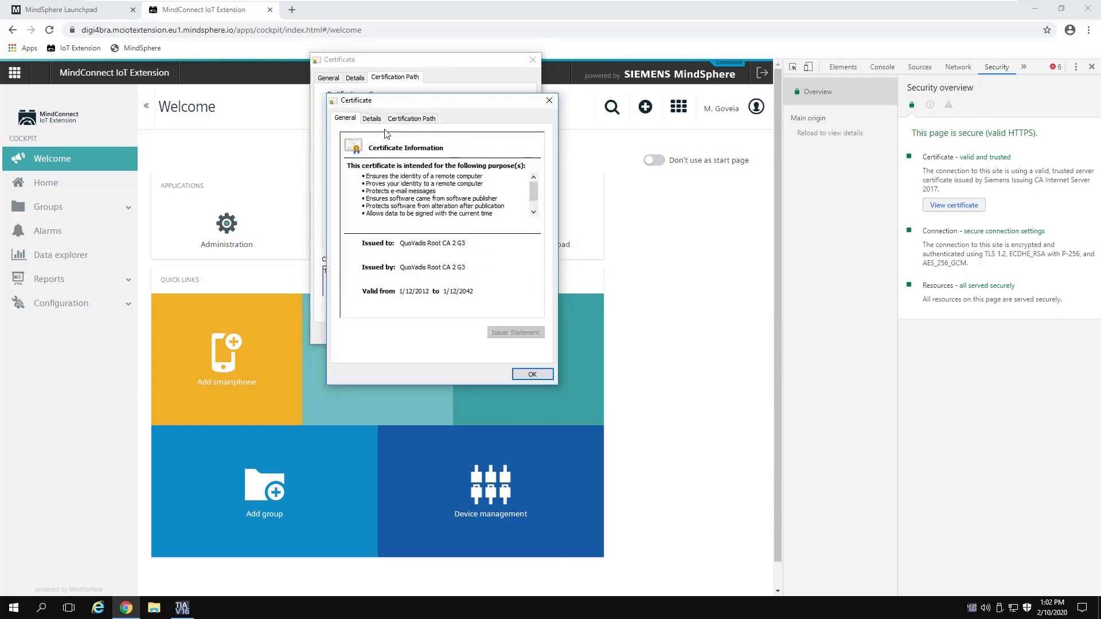
click(372, 118)
click(523, 334)
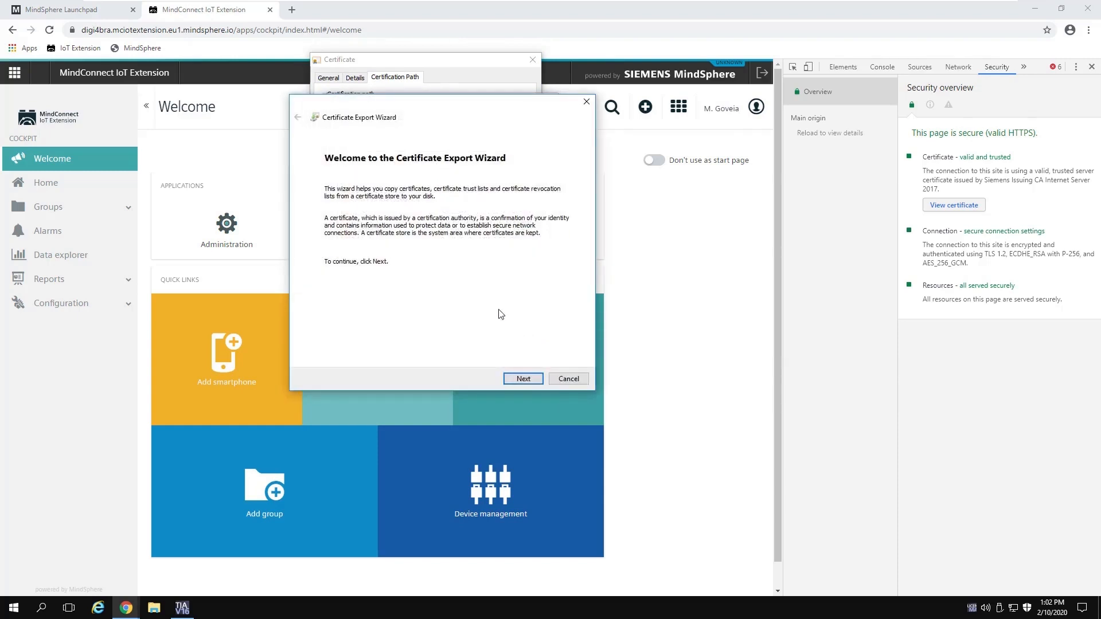
Step: Keep DER encoded binary X.509 format and browse to the Downloads folder
click(522, 379)
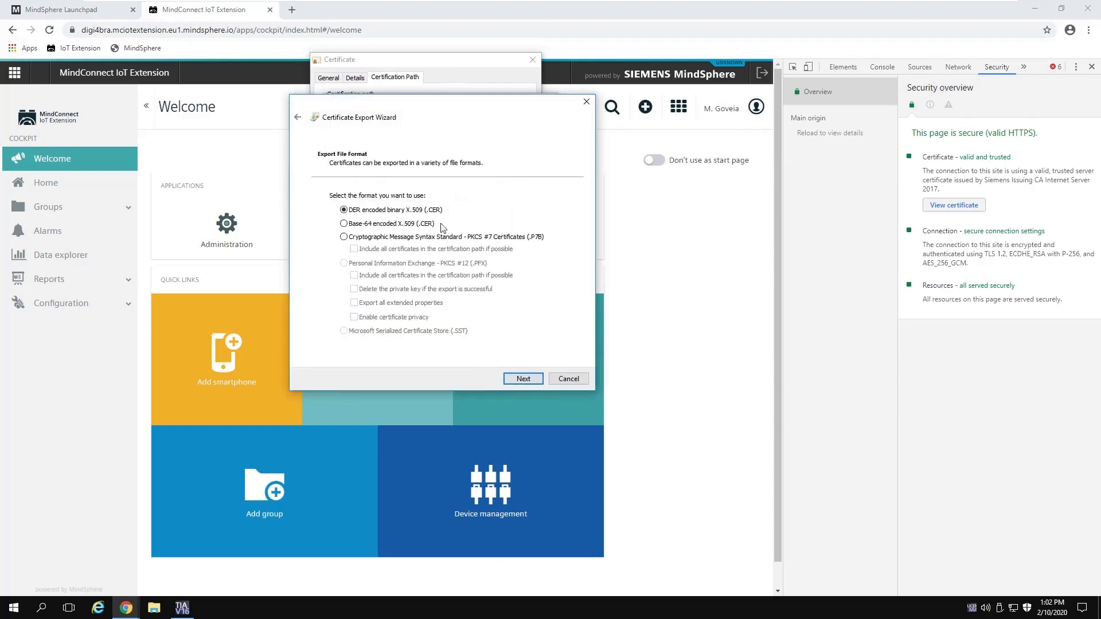
click(524, 379)
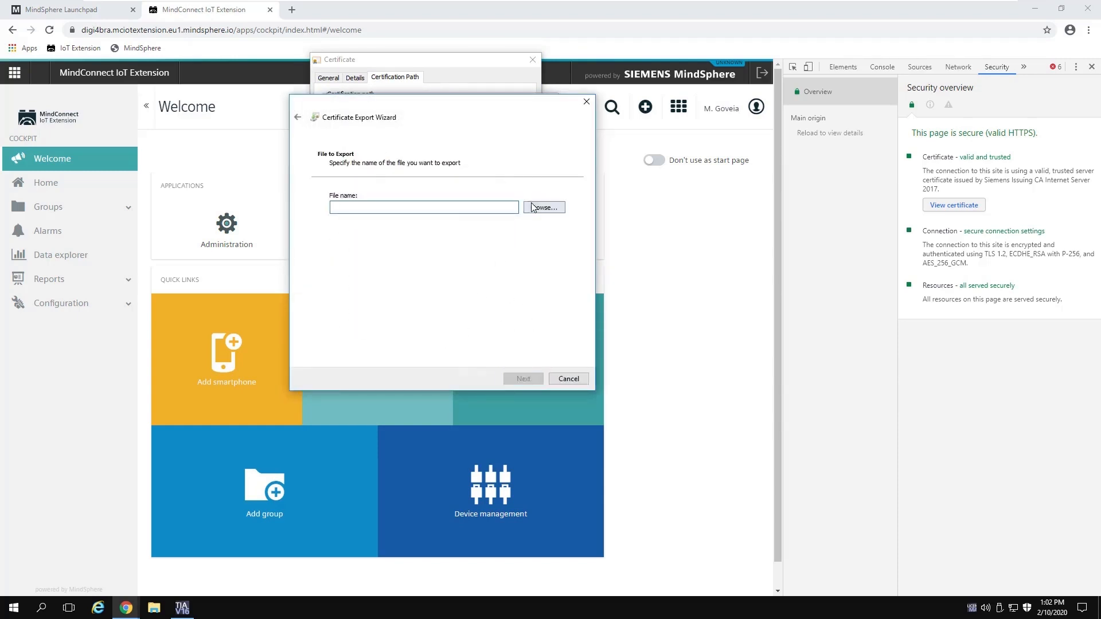
click(537, 208)
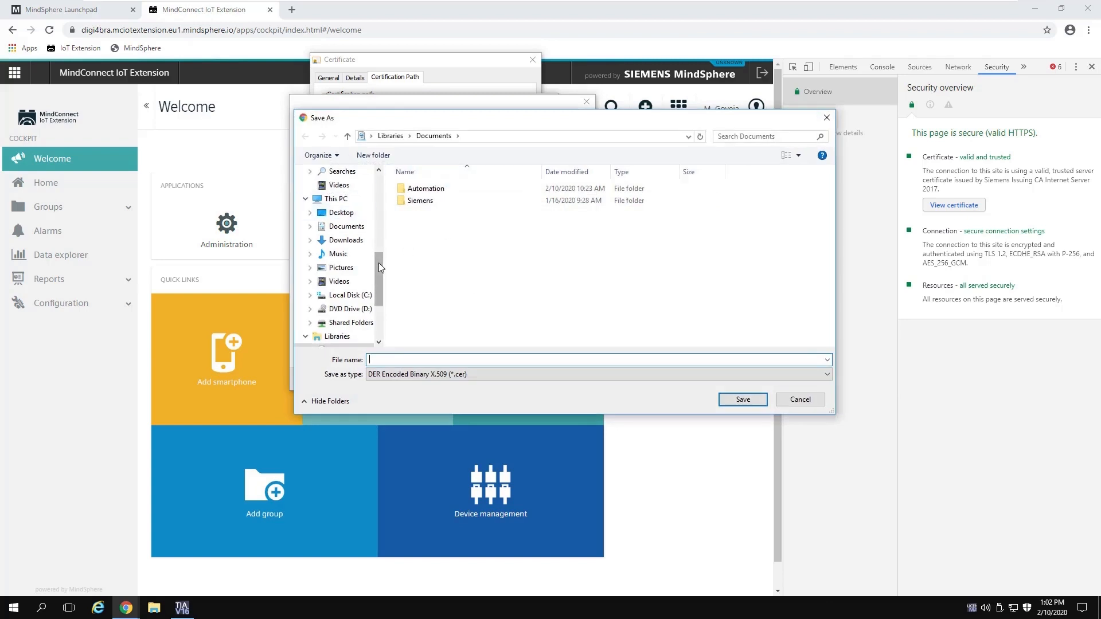
scroll(385, 203, up, 5)
click(344, 211)
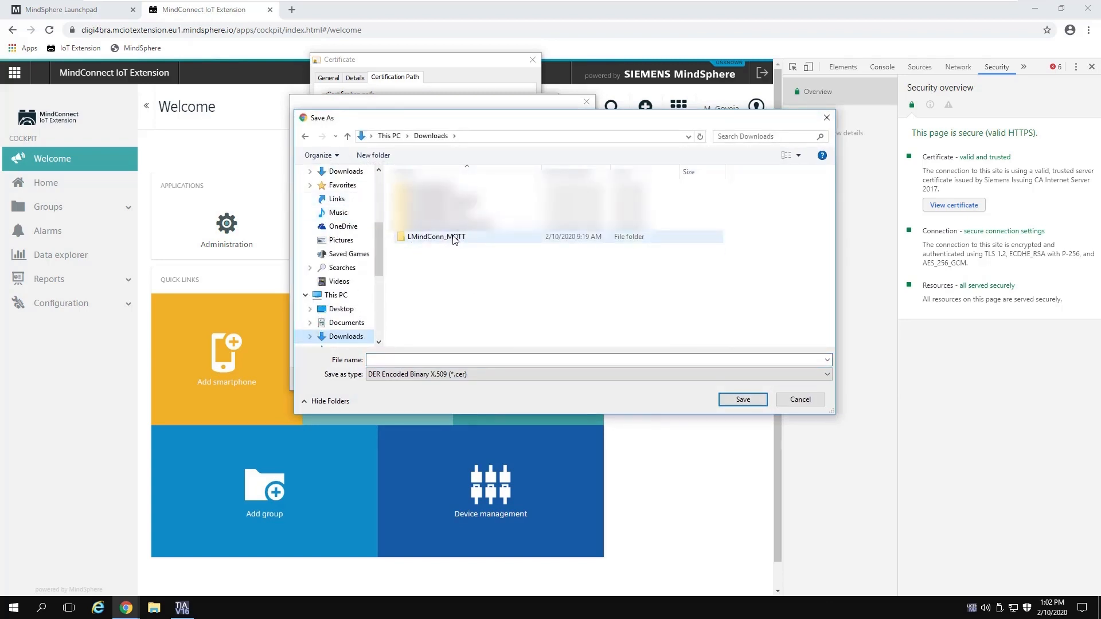
Step: Create a new 'certificados' folder in Downloads and open it
right_click(440, 269)
mouse_move(516, 390)
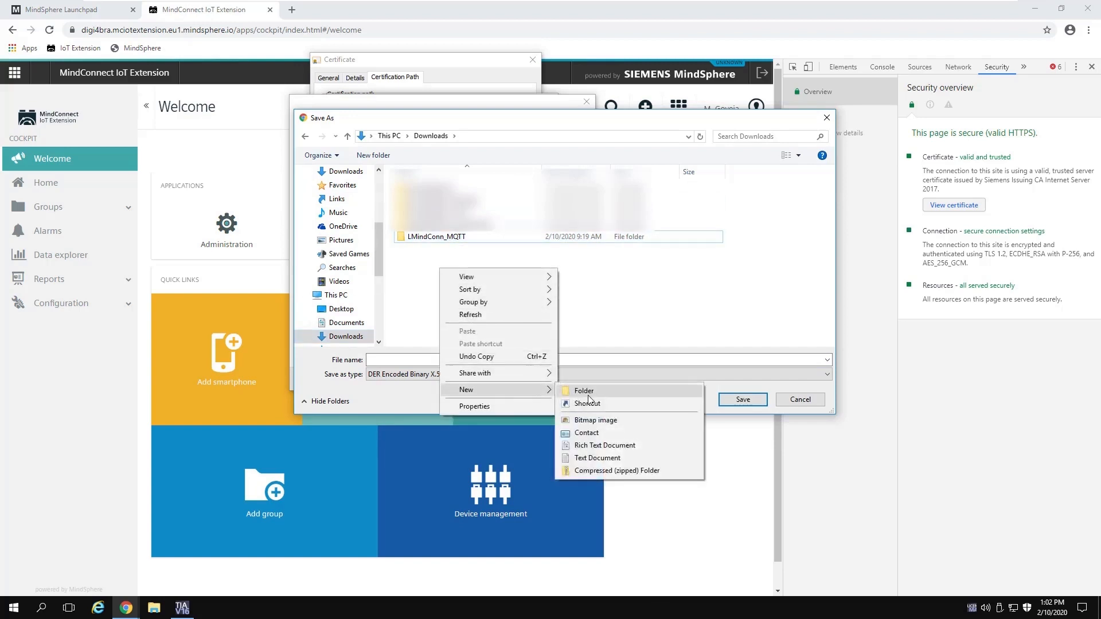
click(590, 396)
text(certi)
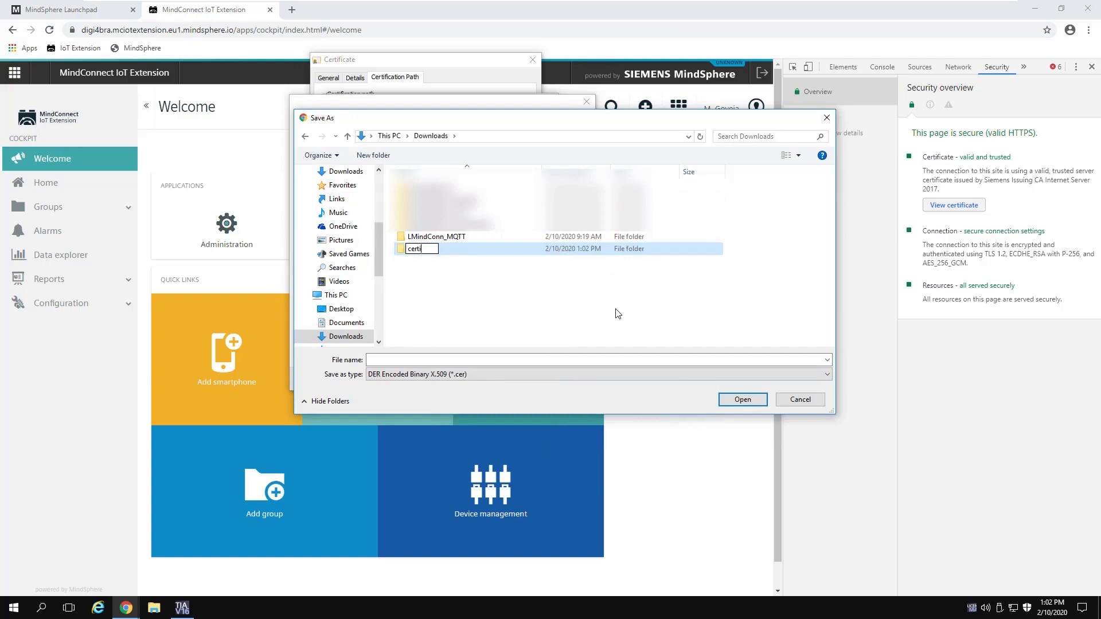
text(ficados)
key(Return)
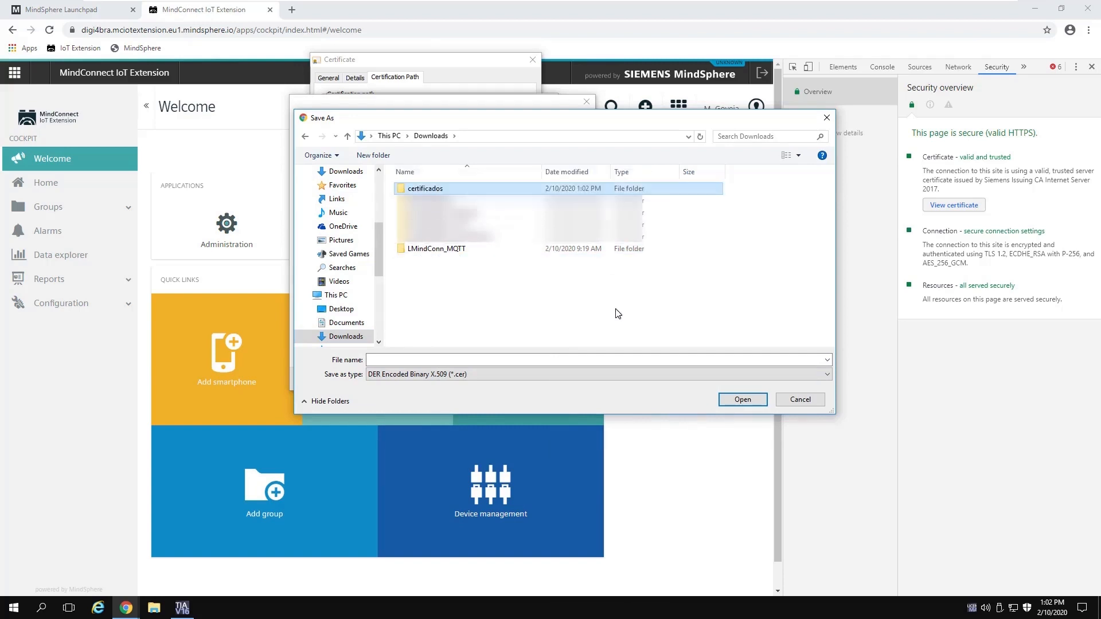
double_click(453, 188)
Step: Save the export as c1 and finish the wizard
click(498, 356)
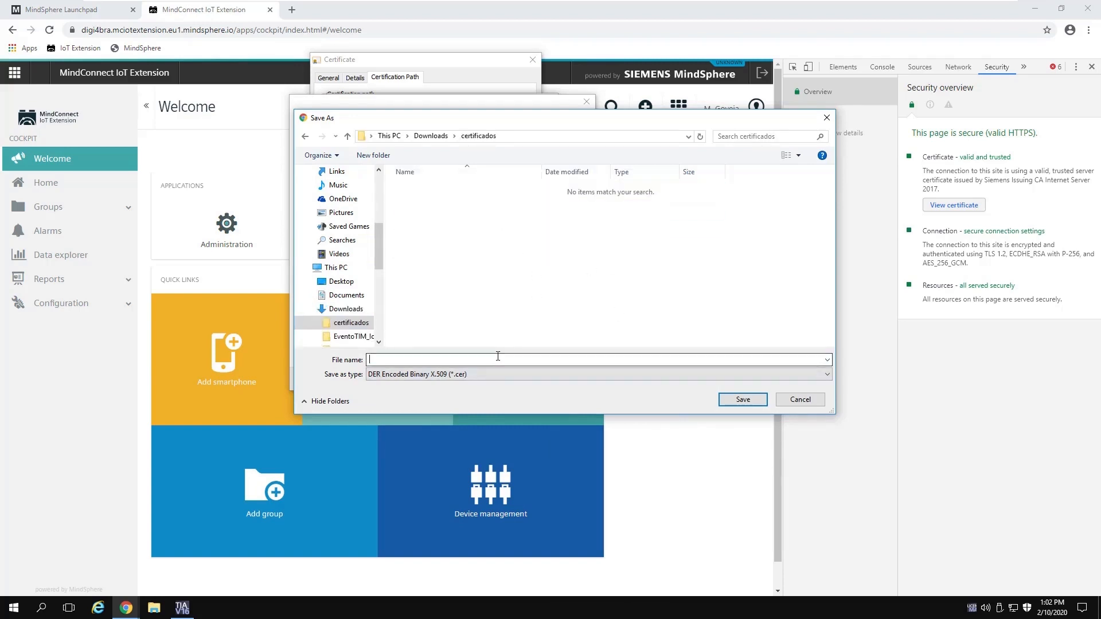
text(c1)
click(743, 400)
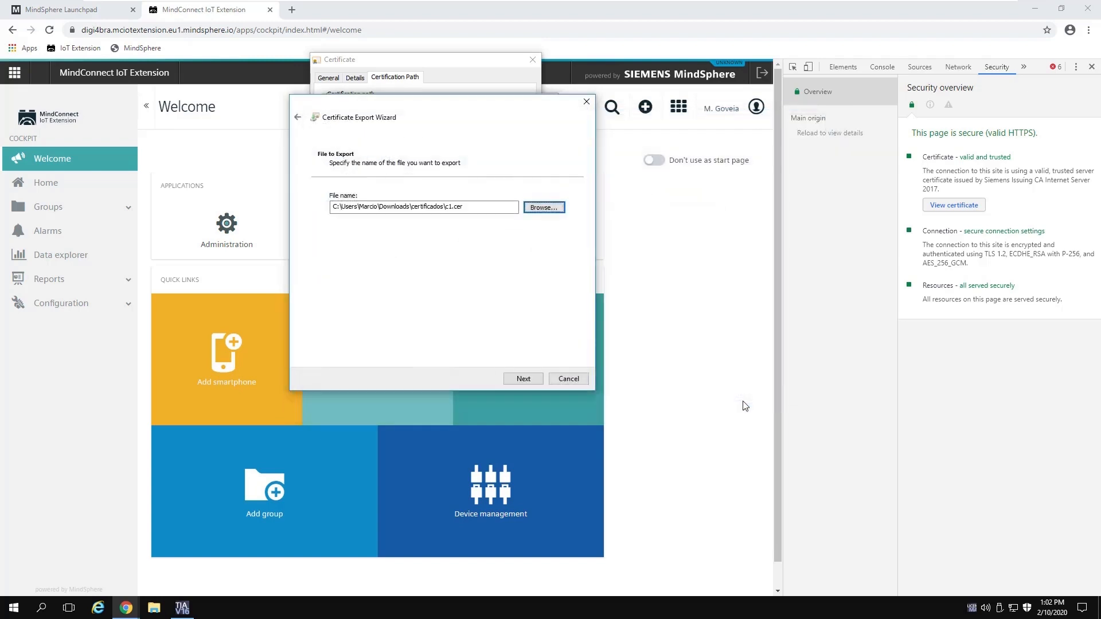
click(524, 380)
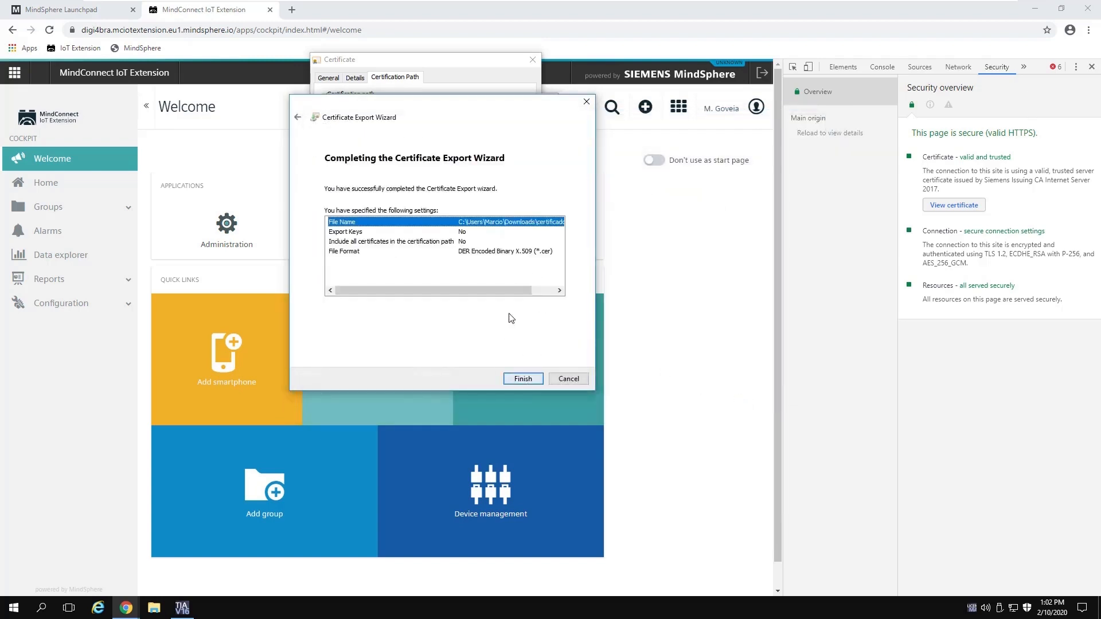
click(523, 379)
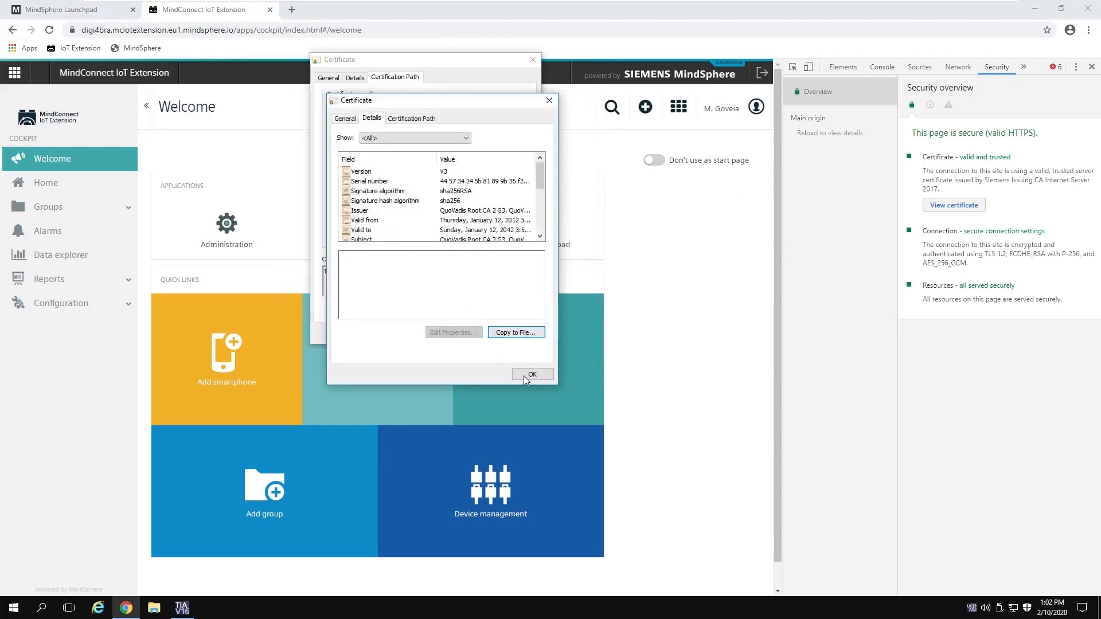
Step: Dismiss the export confirmation and certificate windows, close DevTools, and return to TIA Portal
click(529, 376)
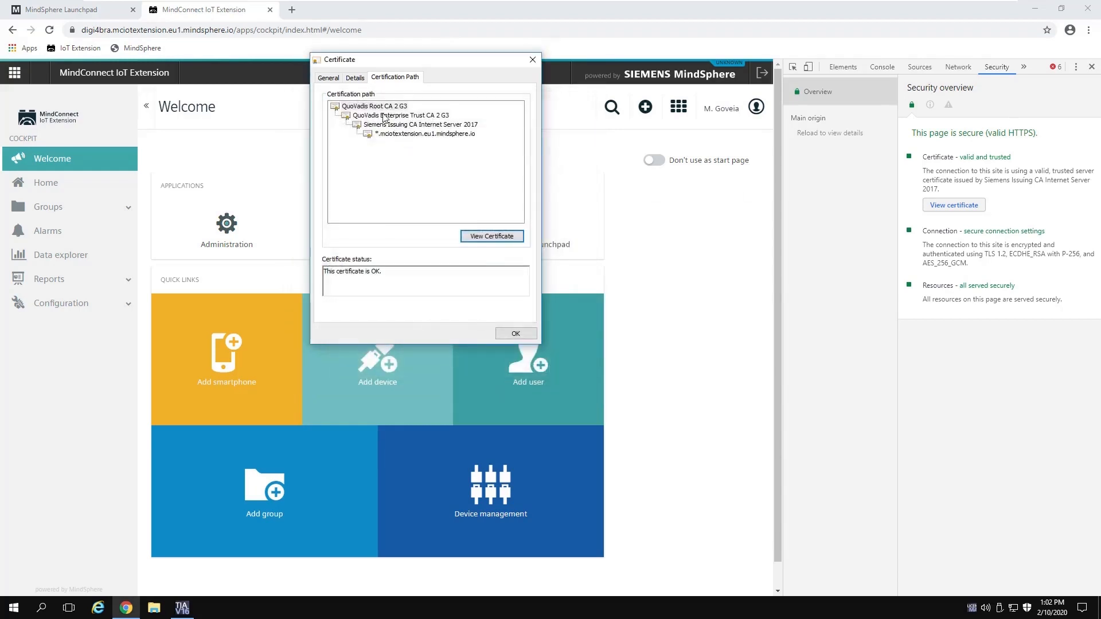
click(371, 108)
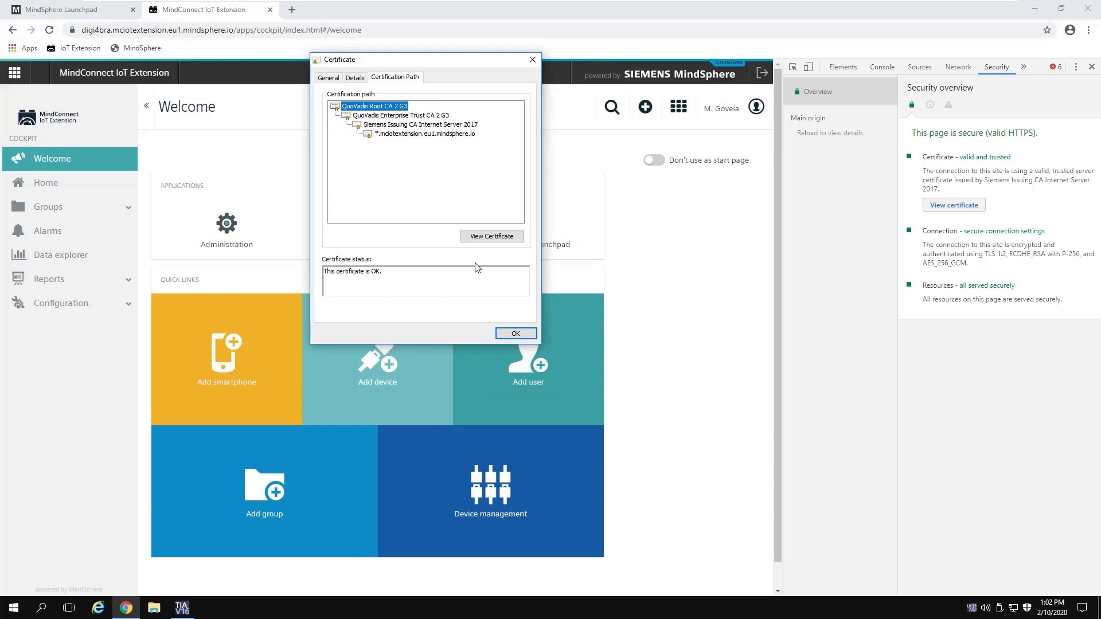
click(514, 334)
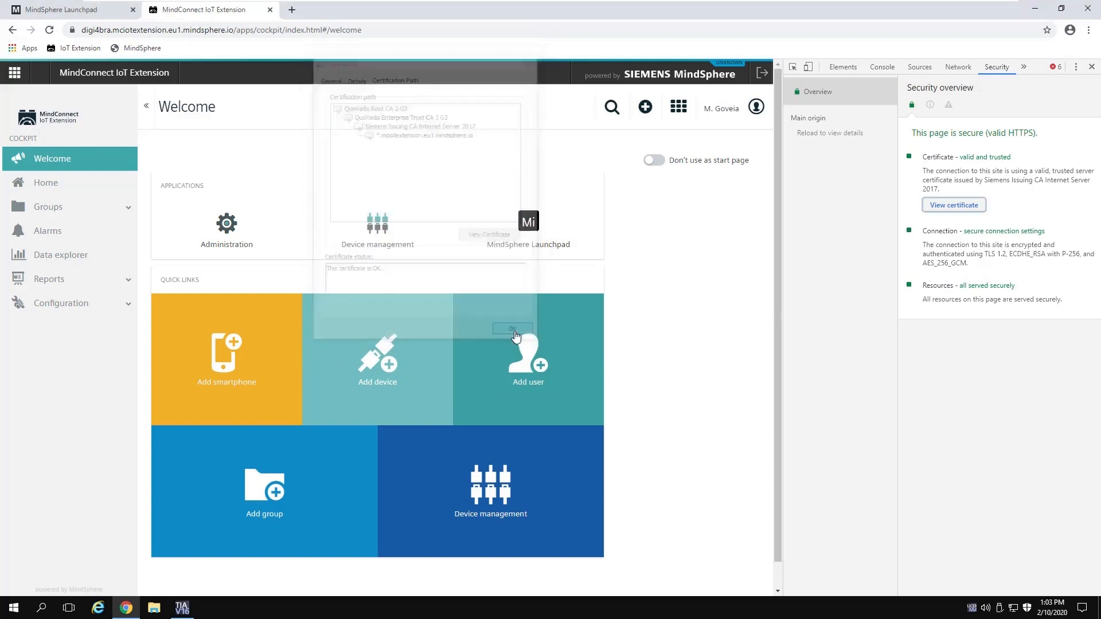
click(1091, 67)
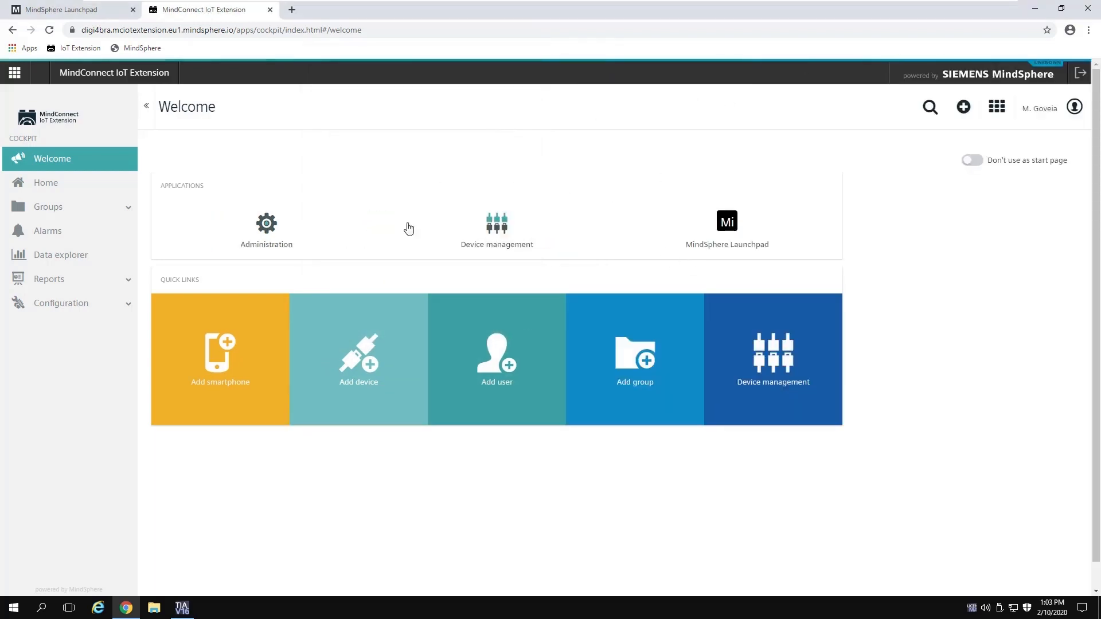
click(182, 608)
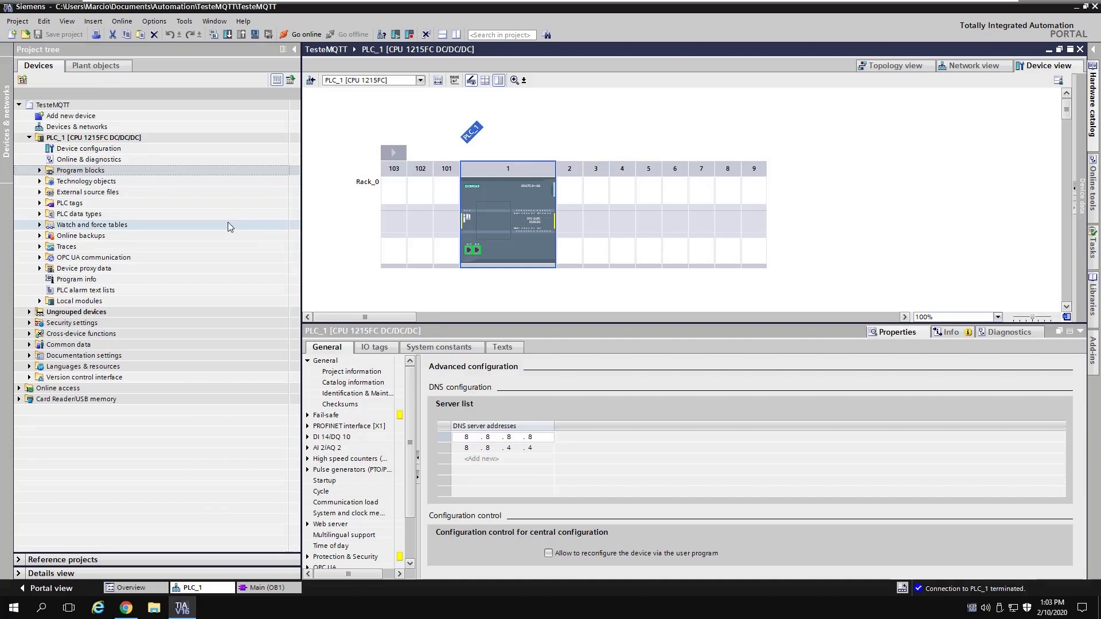
Step: Protect the TesteMQTT project with a project administrator user name and confirmed password
click(29, 323)
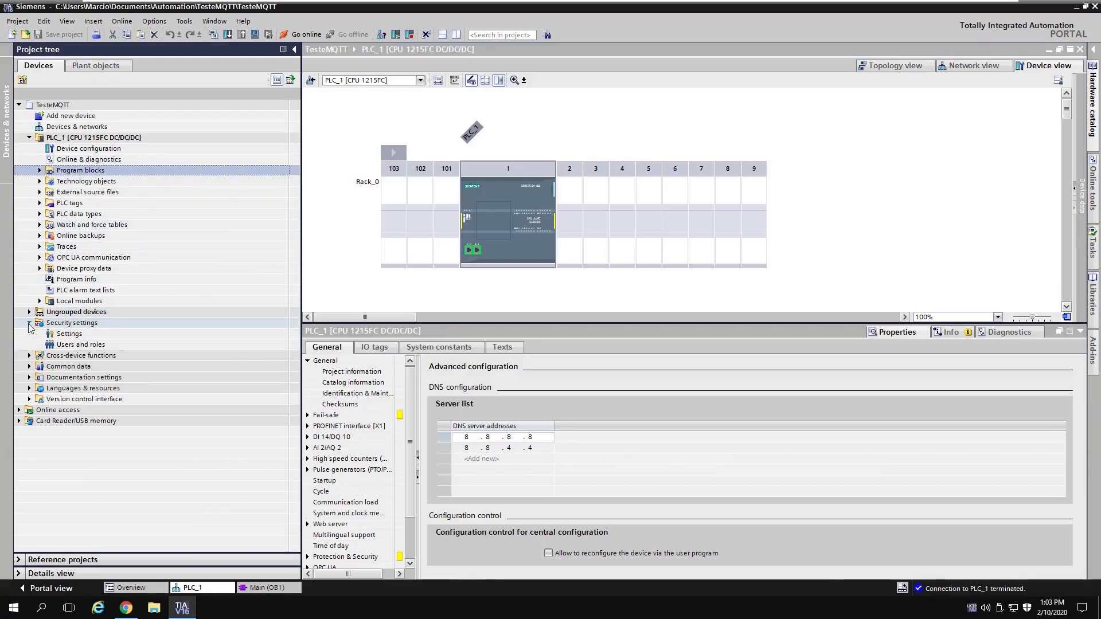
double_click(69, 334)
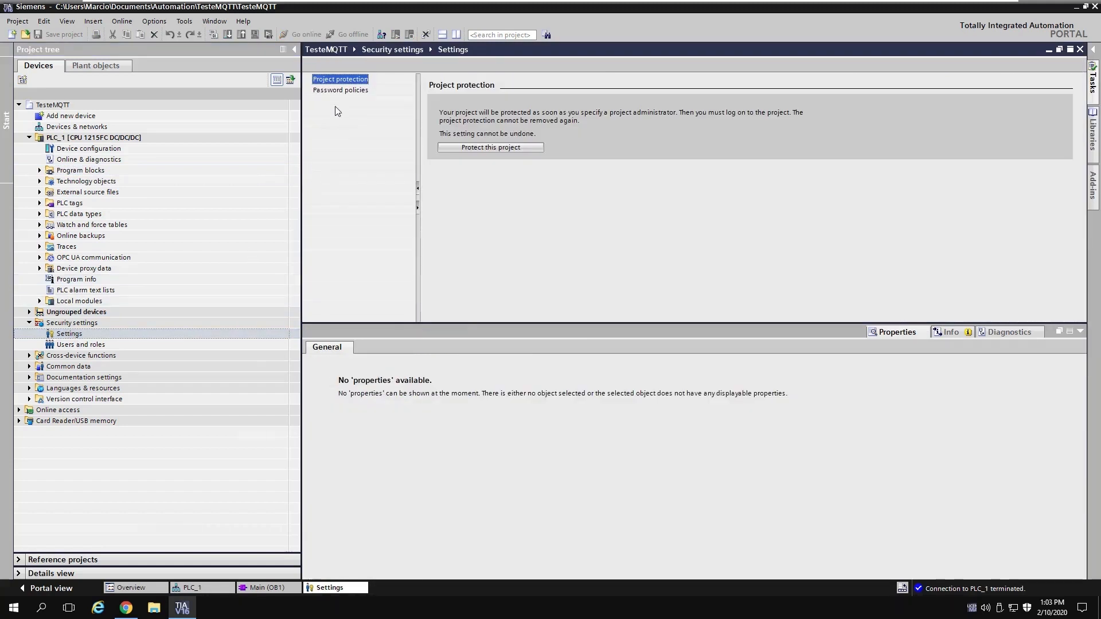
click(496, 147)
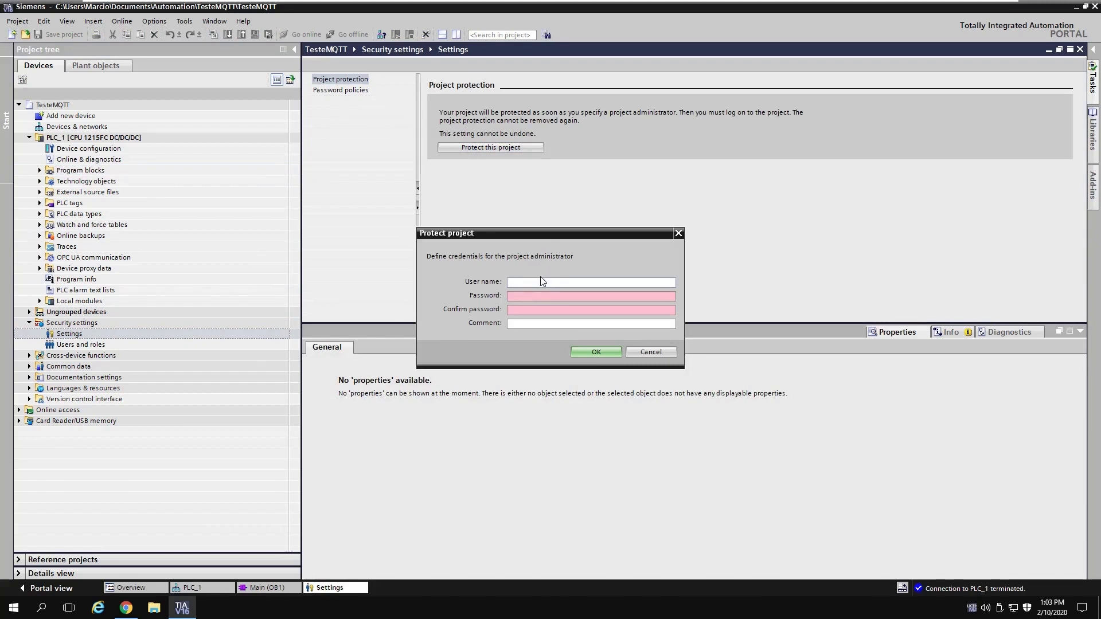
text(admin)
key(Tab)
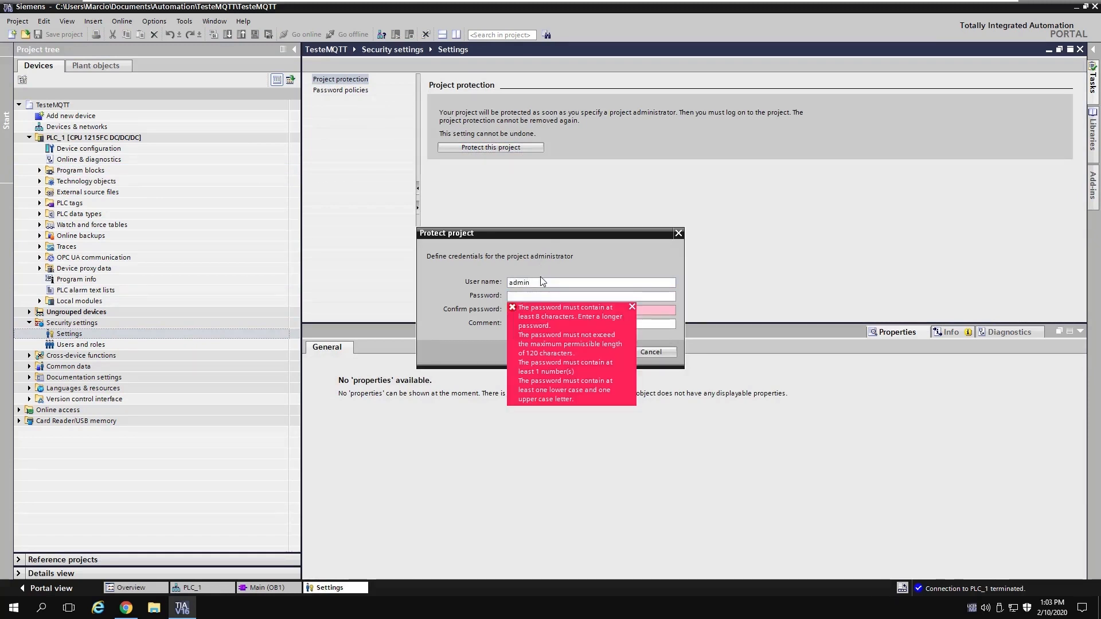
text(******)
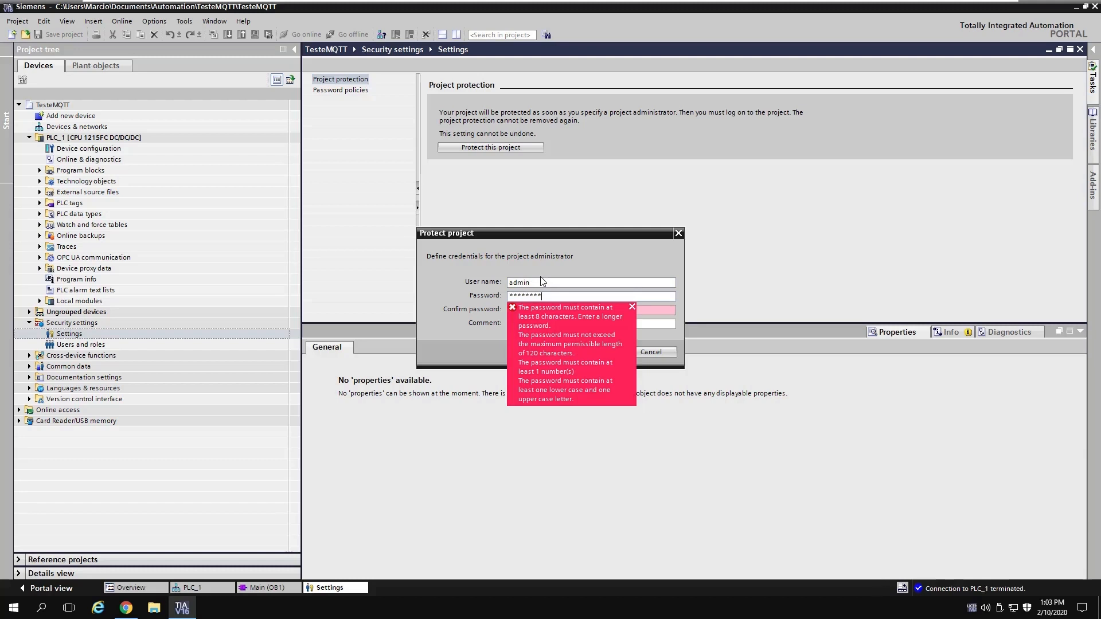
key(Tab)
text(***)
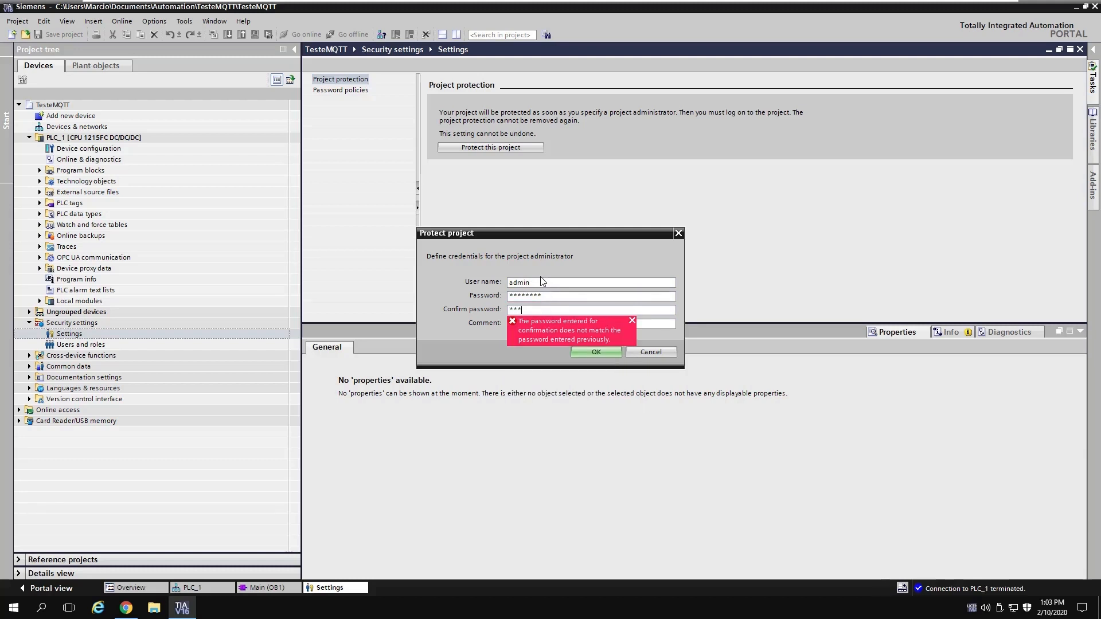
text(*****)
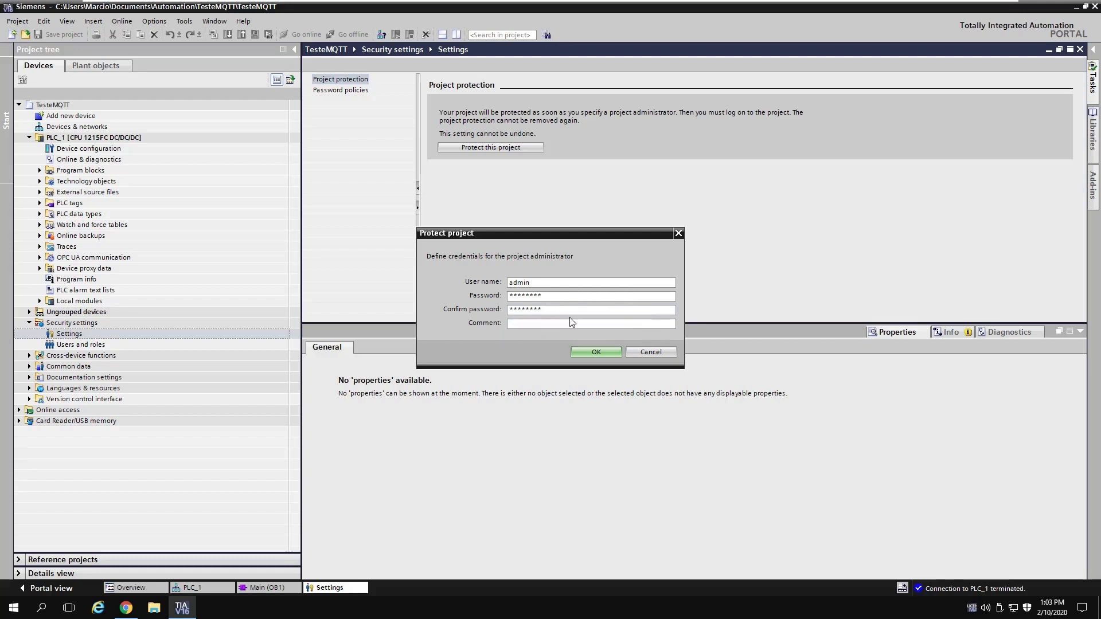
key(shift+Tab)
key(shift+Tab)
click(559, 298)
click(588, 352)
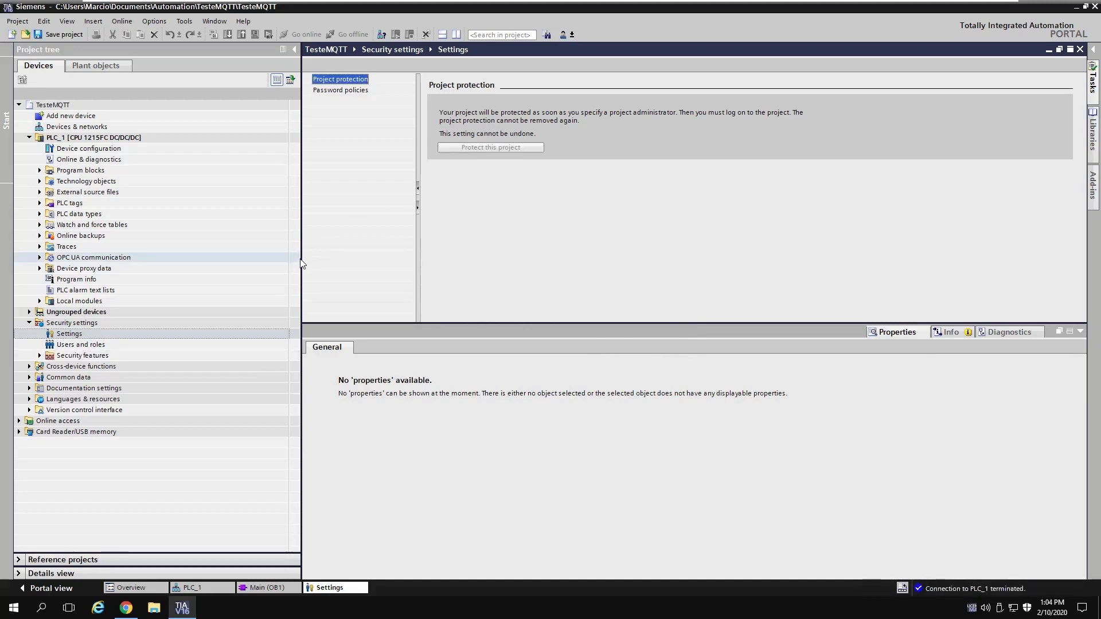
Step: Import Downloads\certificados\c1 into the Certificate manager's trusted certificates and root authorities
click(40, 356)
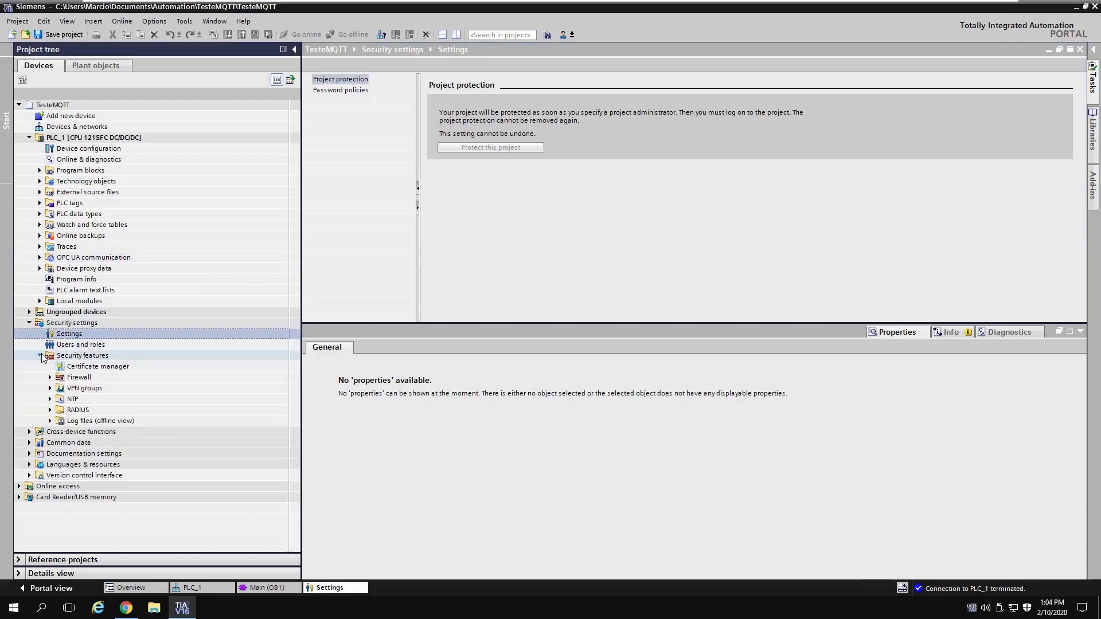
double_click(118, 368)
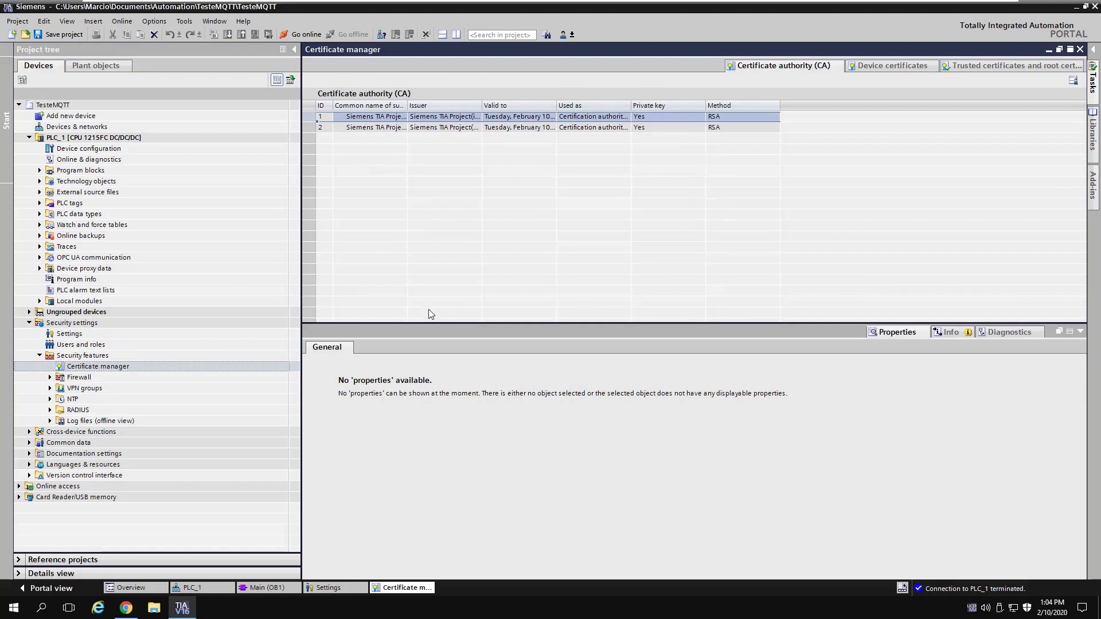
click(1080, 331)
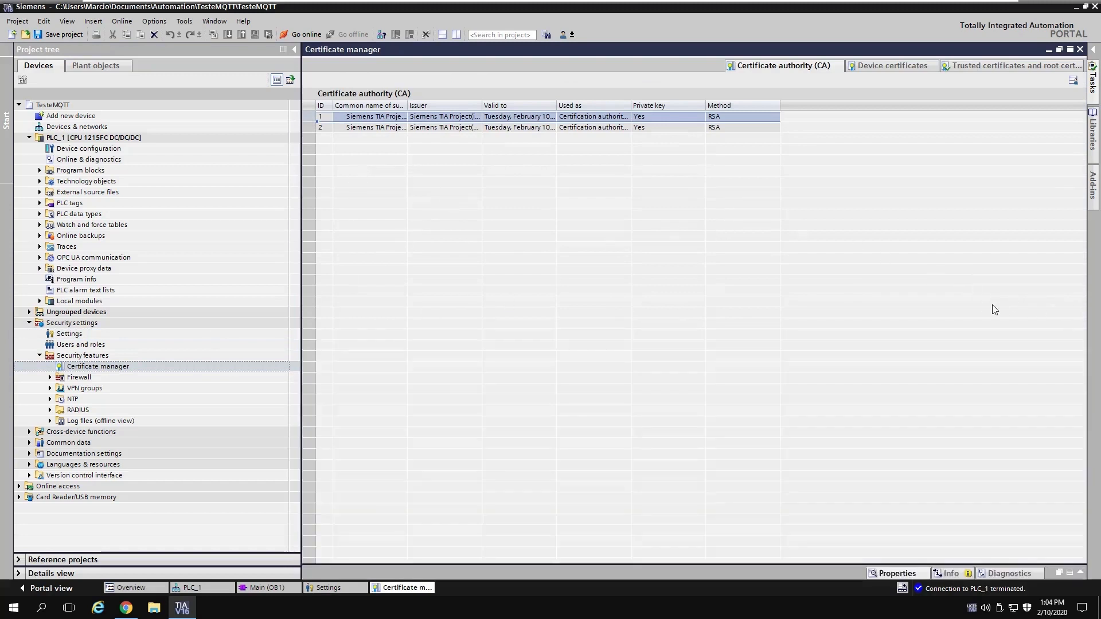
click(1054, 68)
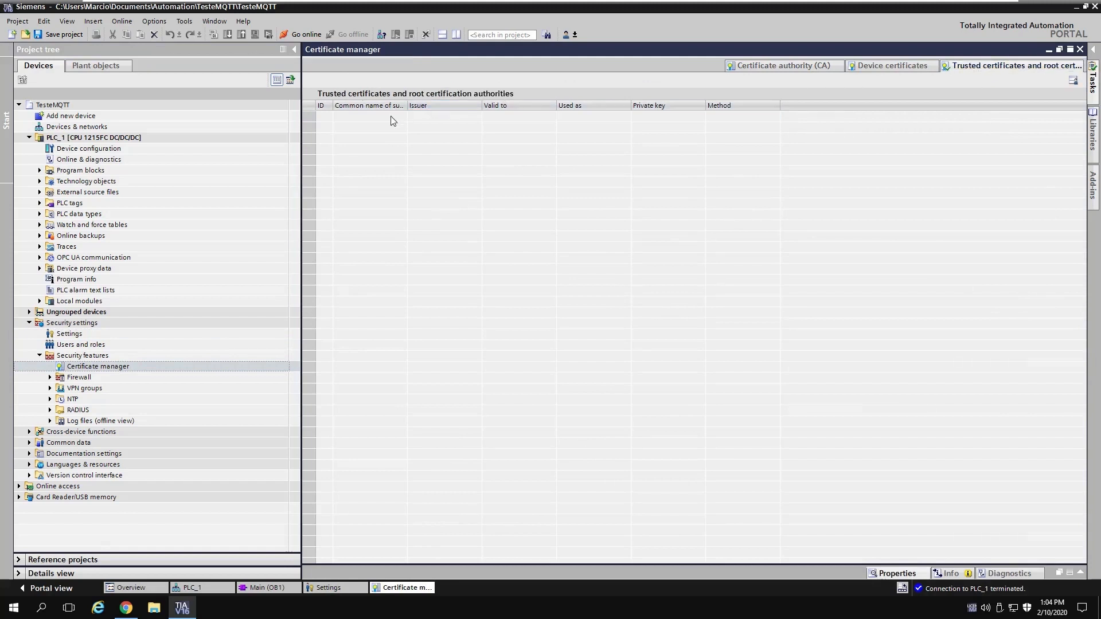
right_click(393, 120)
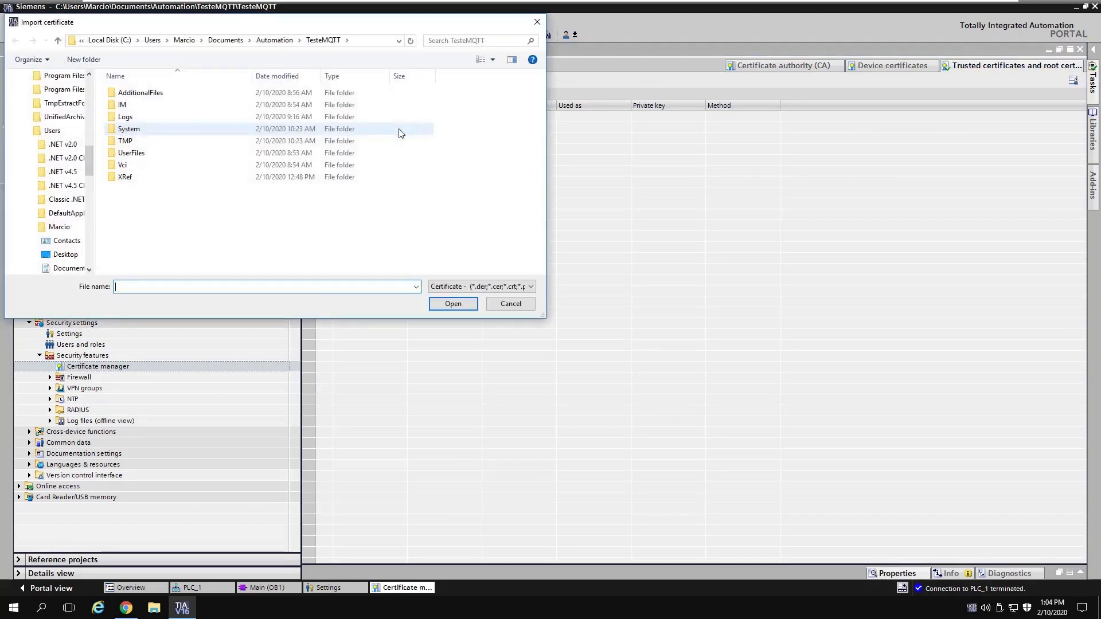
drag(90, 151, 89, 83)
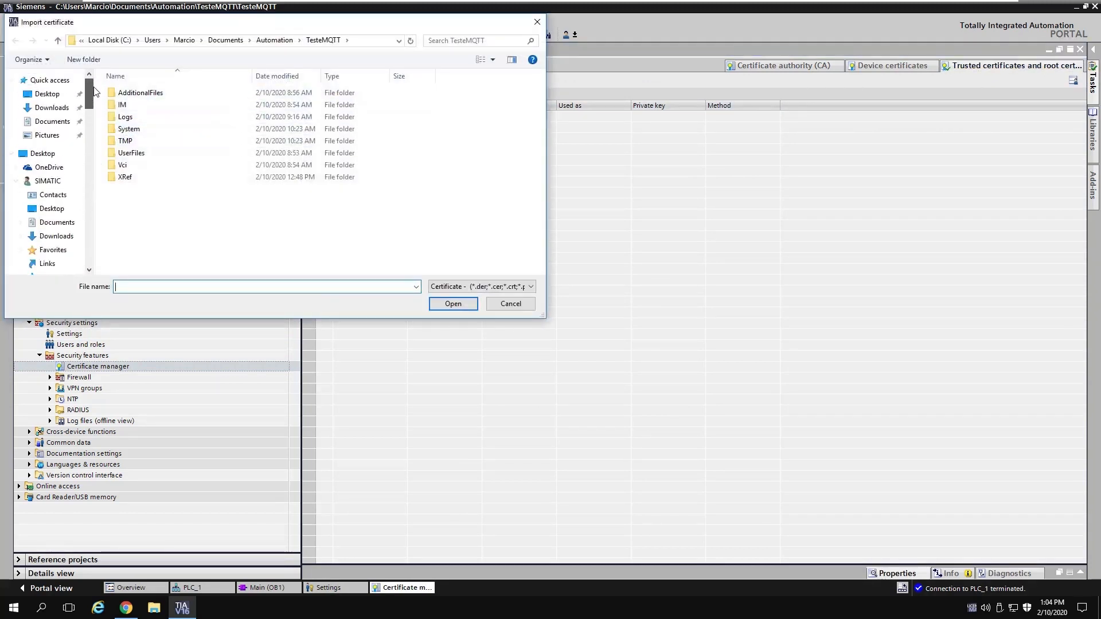
click(50, 109)
double_click(139, 94)
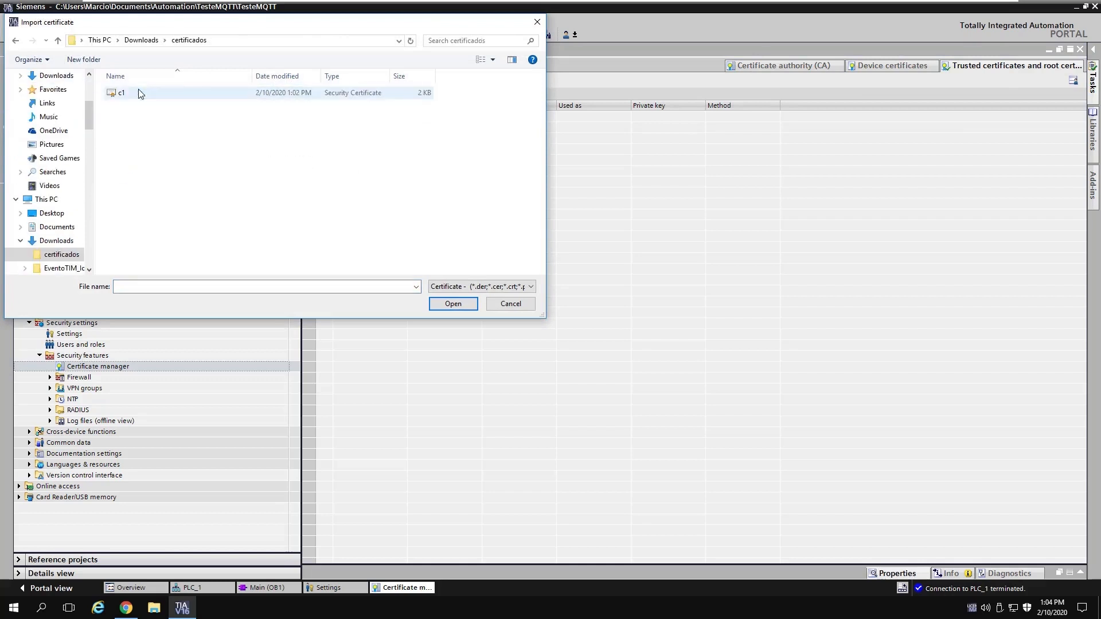
click(140, 93)
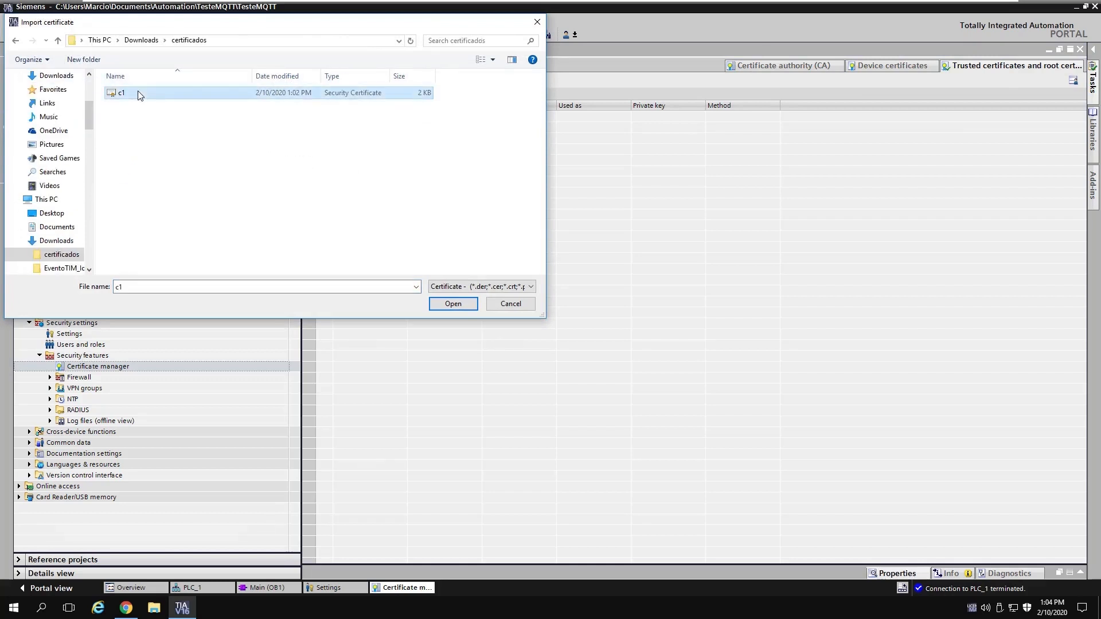
click(455, 305)
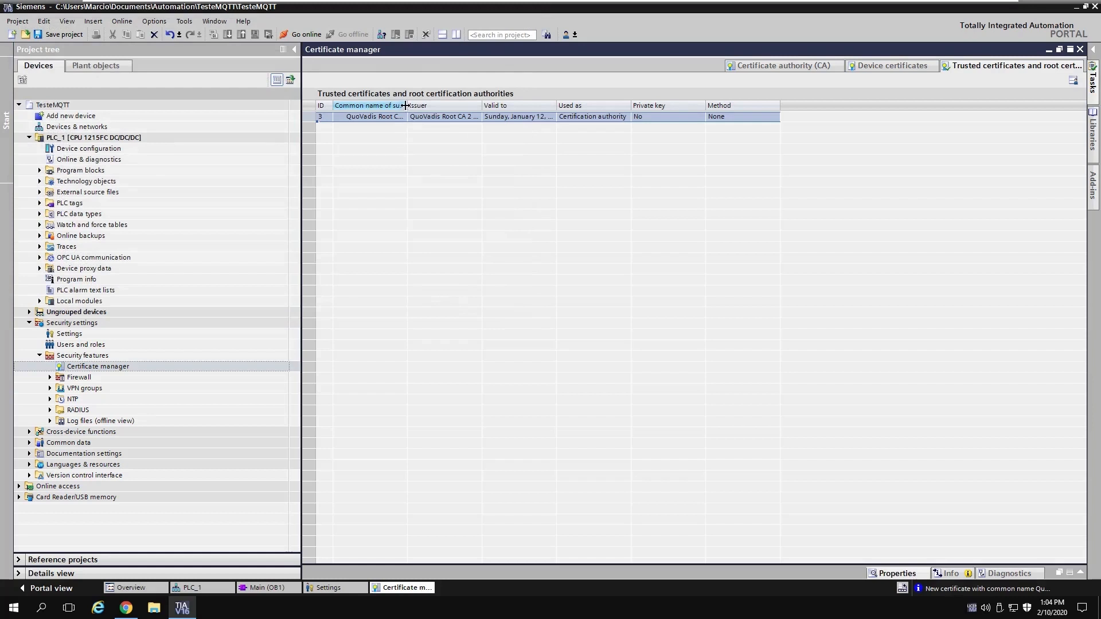
drag(405, 106, 501, 105)
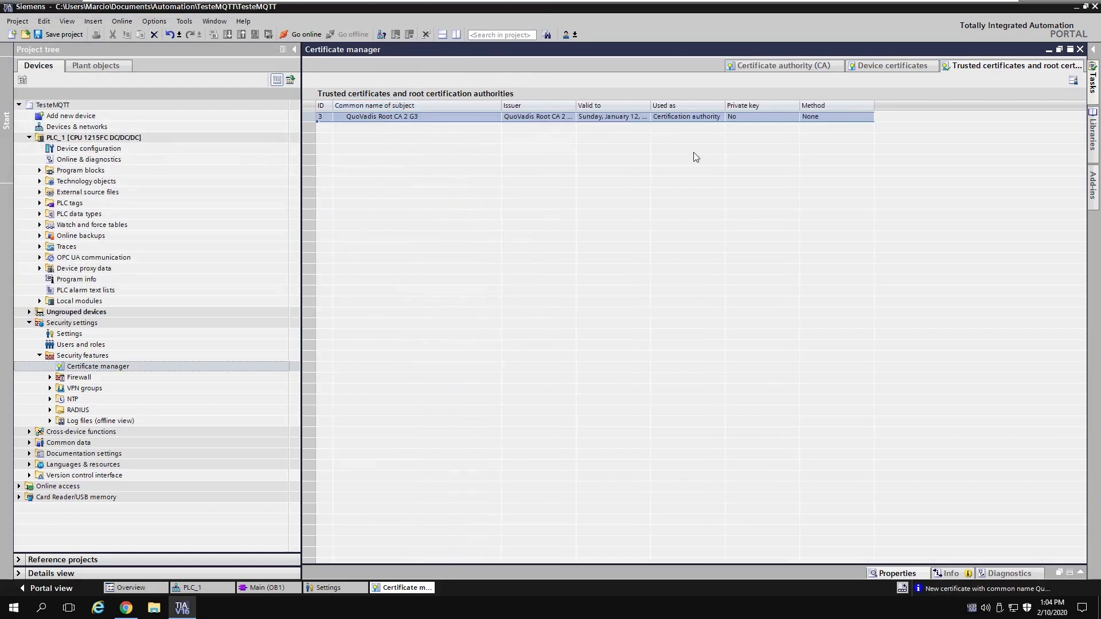
Step: Close all editors except PLC_1 and open the CPU's properties
click(39, 356)
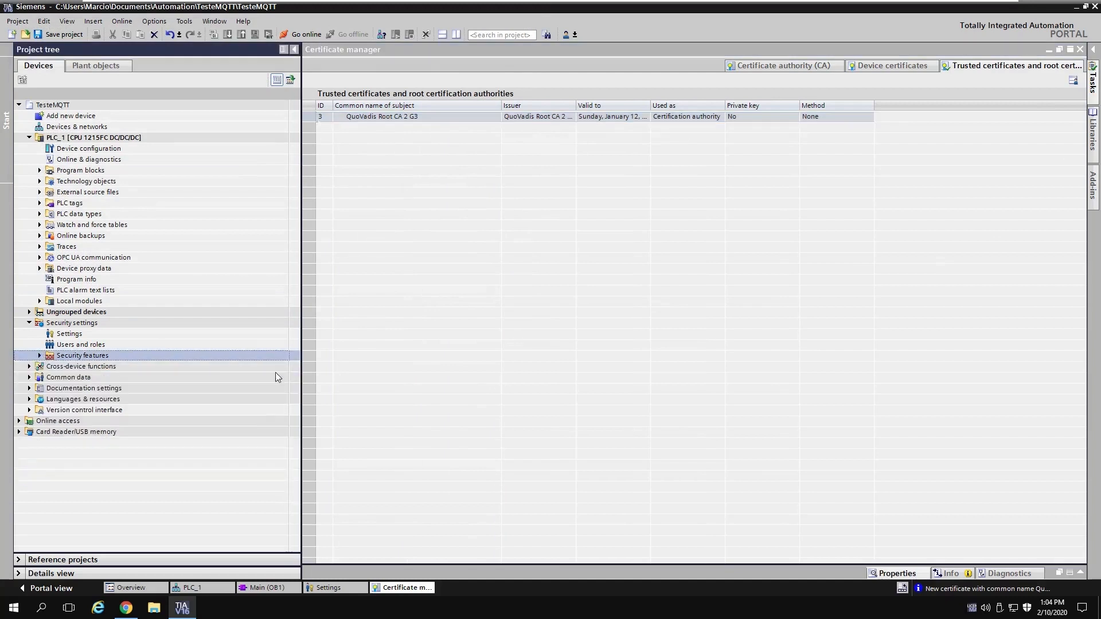
right_click(398, 588)
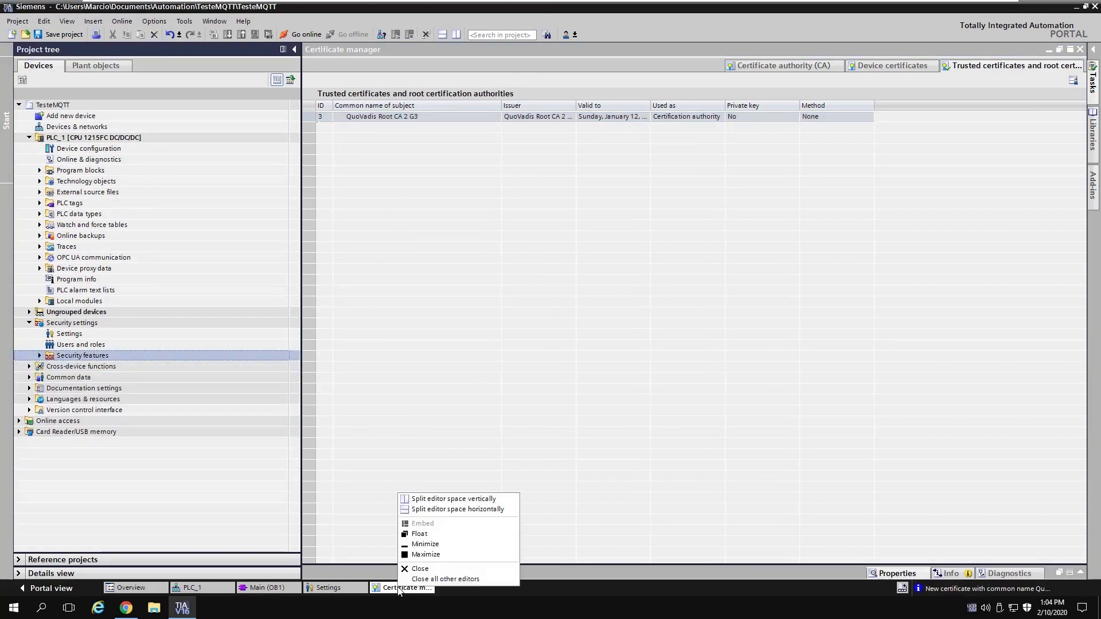
right_click(222, 587)
click(243, 580)
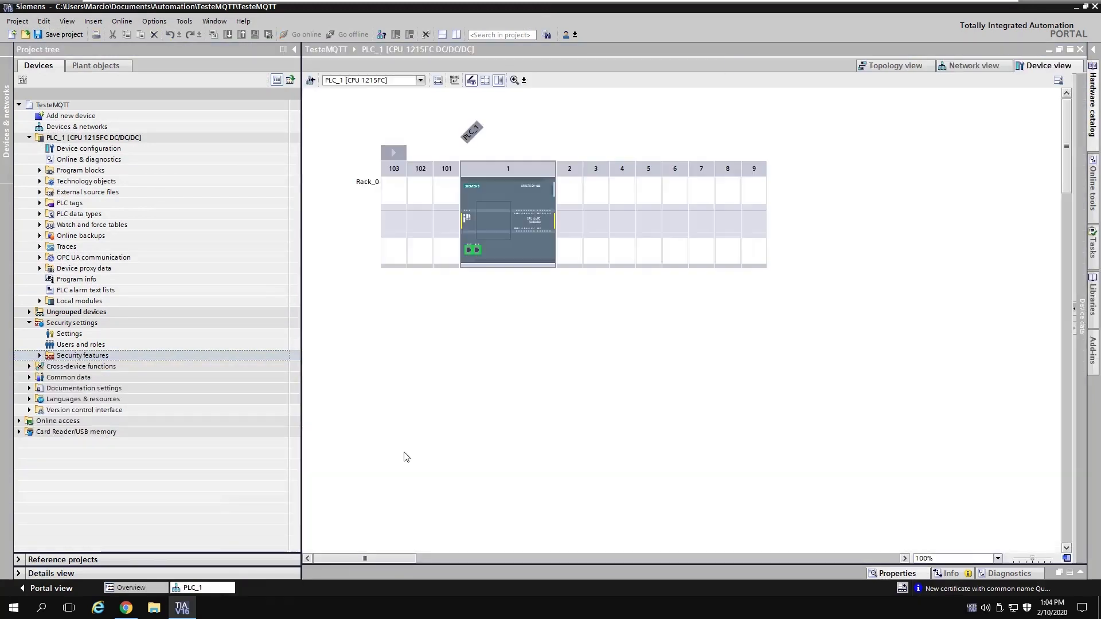
double_click(535, 193)
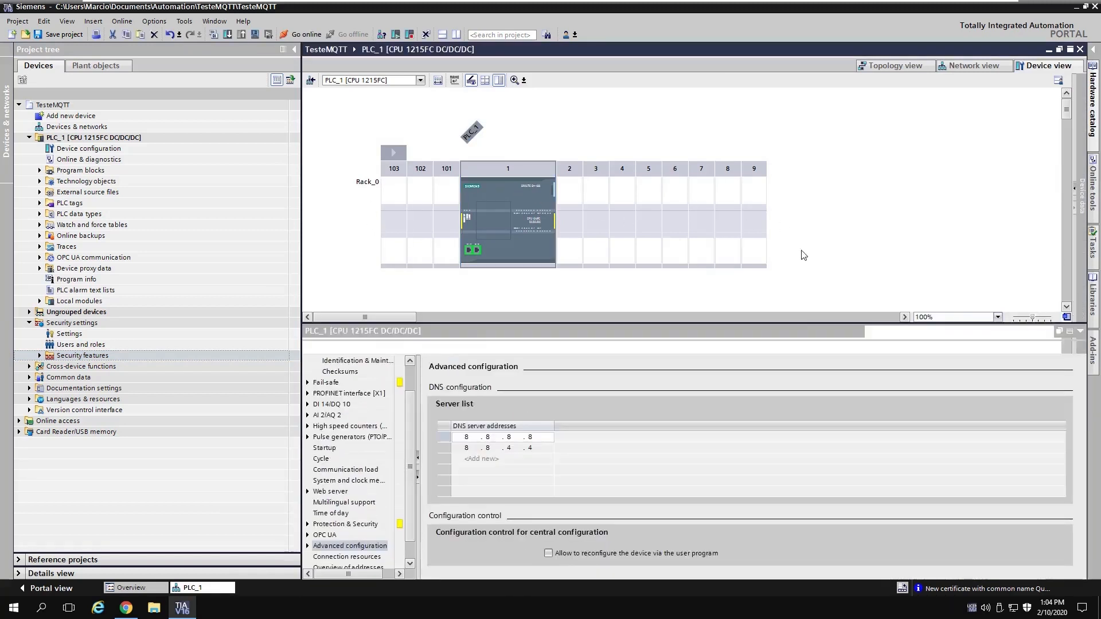
drag(410, 411, 411, 481)
Step: Enable Use global security settings in Protection & Security > Certificate manager
click(309, 503)
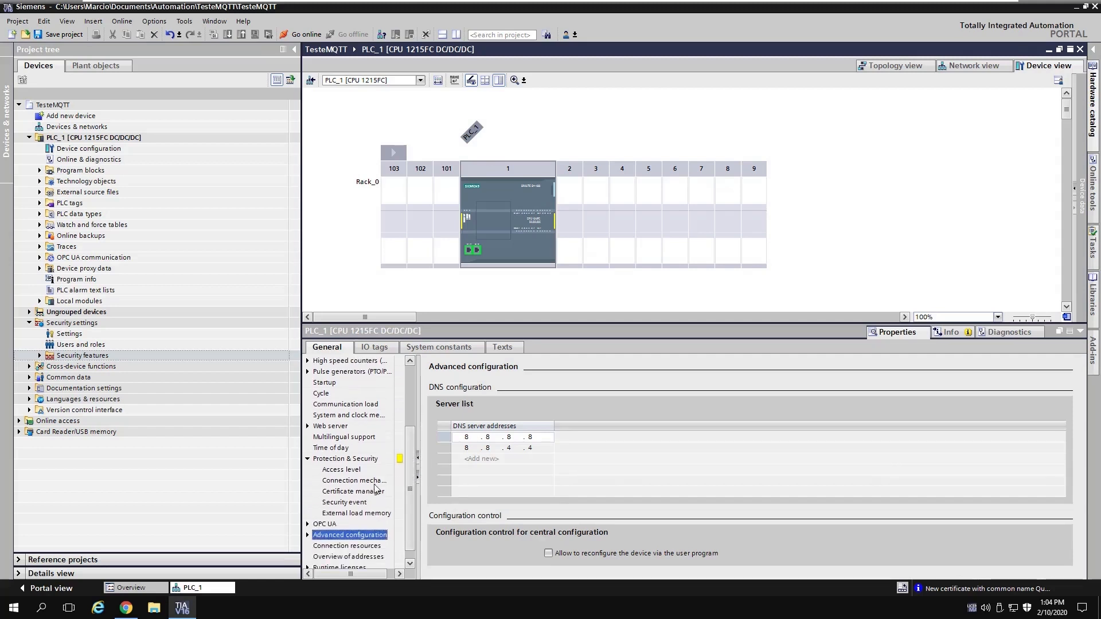
click(346, 493)
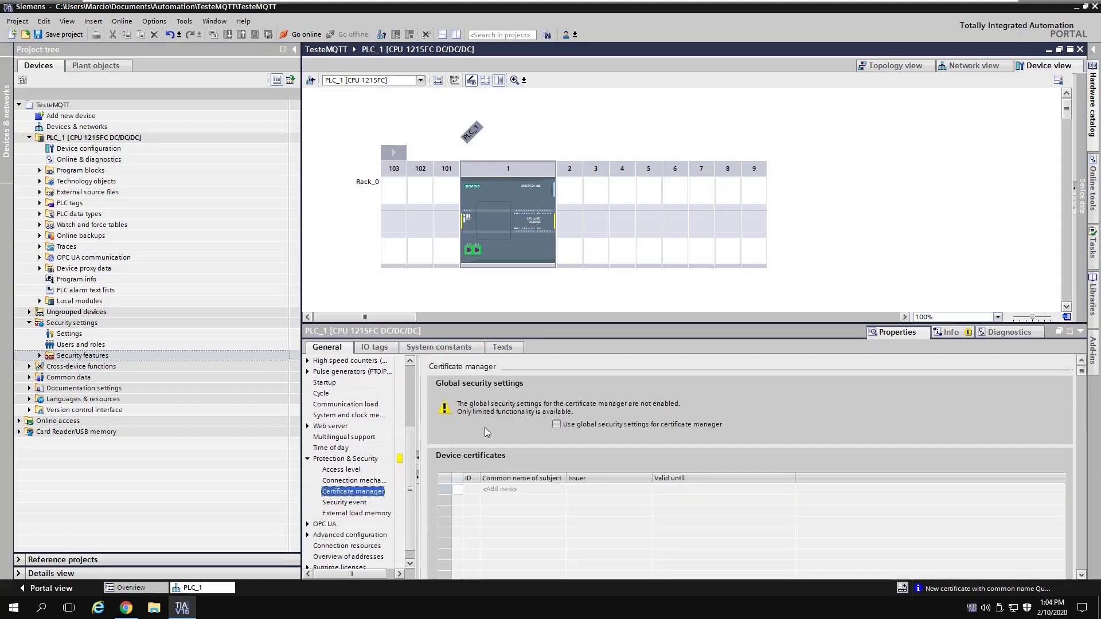
drag(490, 323, 494, 195)
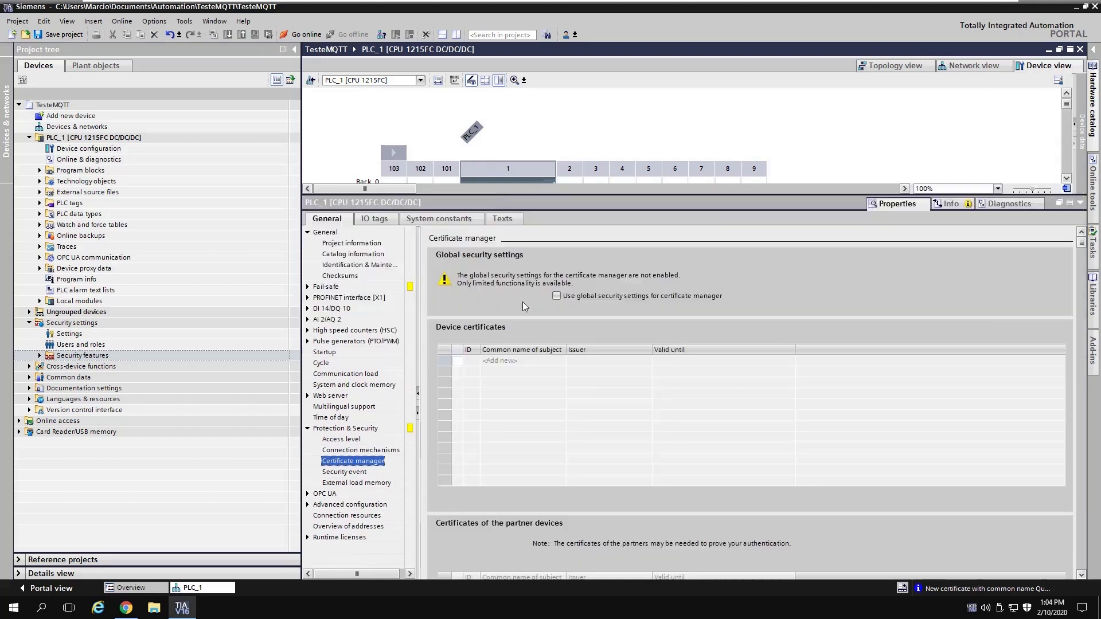
click(556, 296)
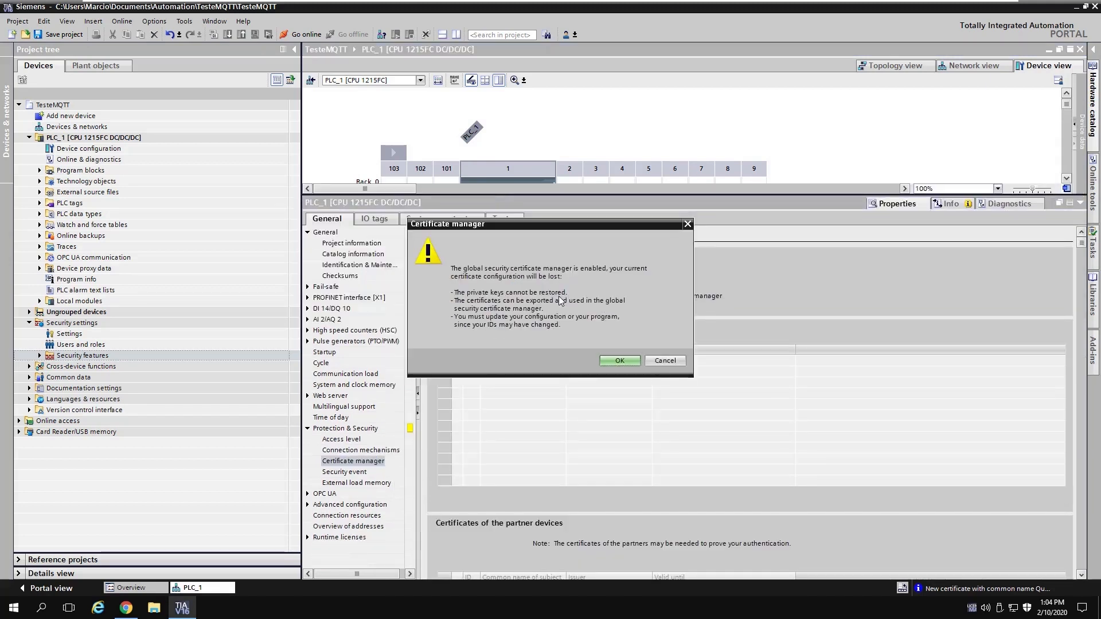
click(618, 360)
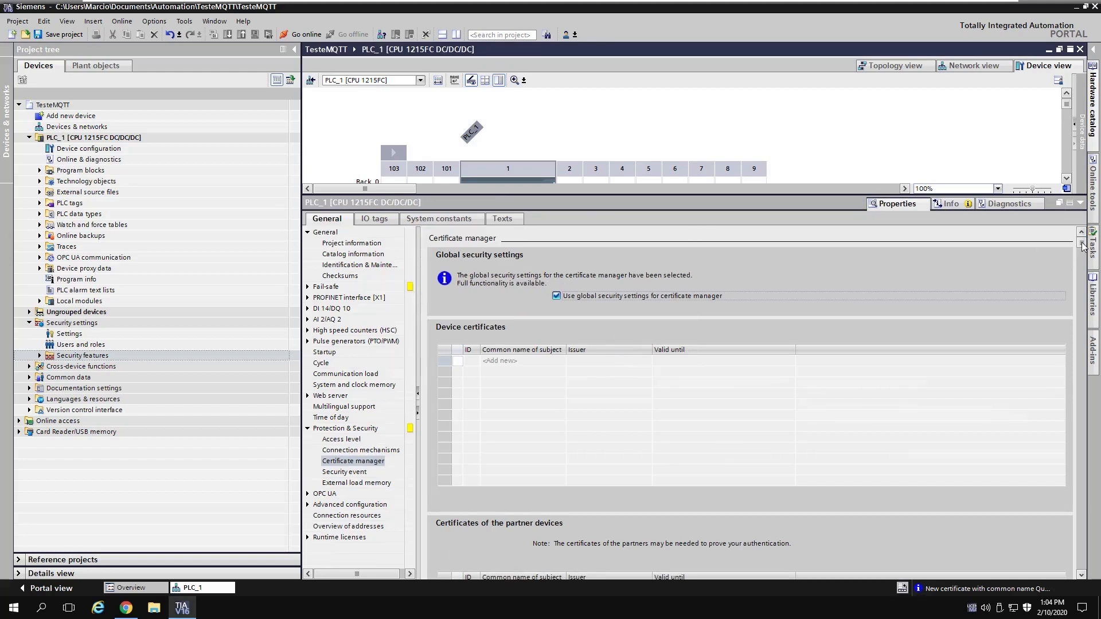
drag(1083, 247, 1084, 383)
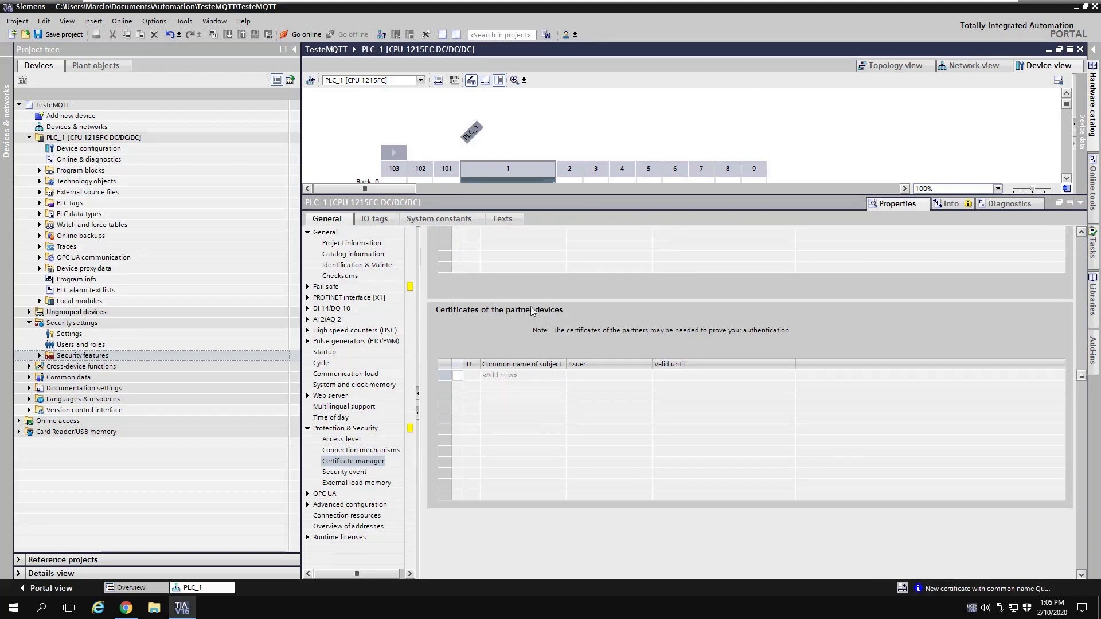
Step: Add QuoVadis Root CA 2 G3 as a partner device certificate
click(523, 375)
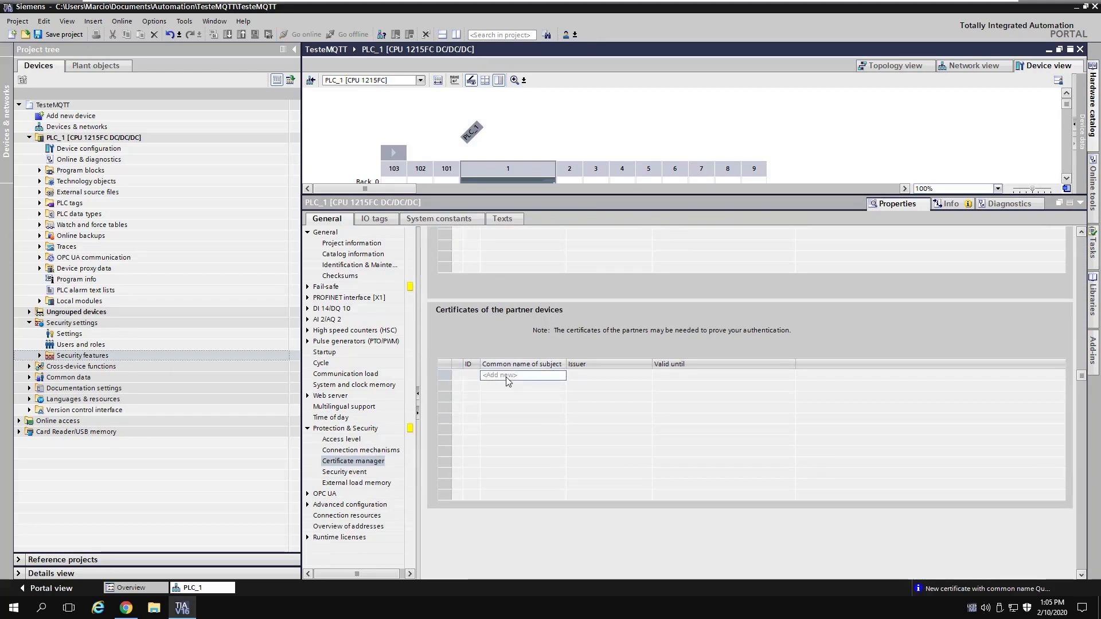
click(561, 376)
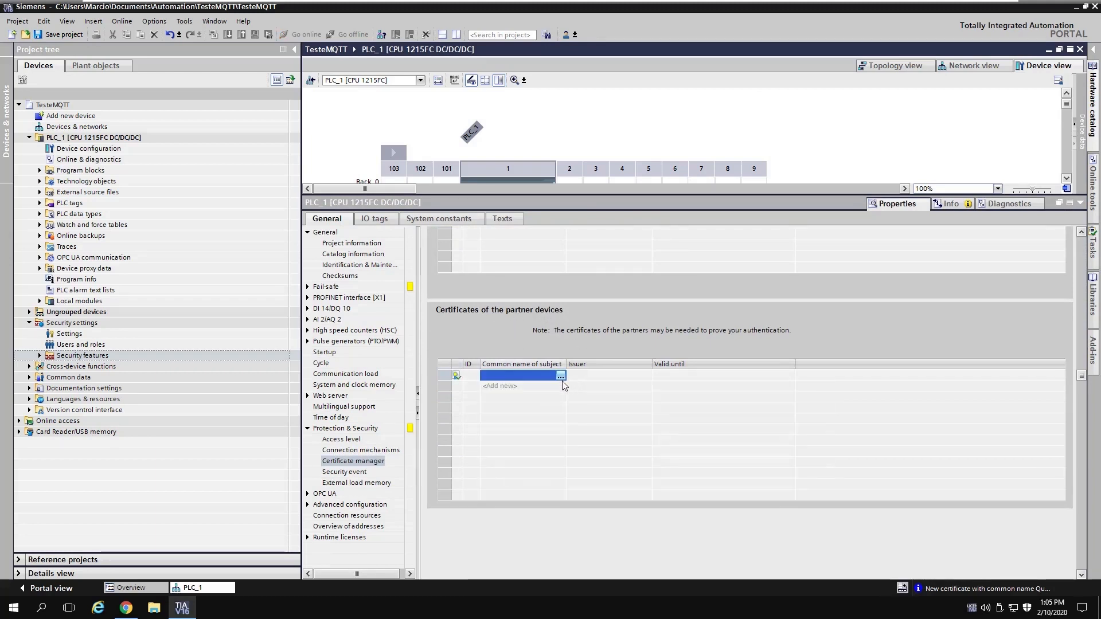
click(560, 376)
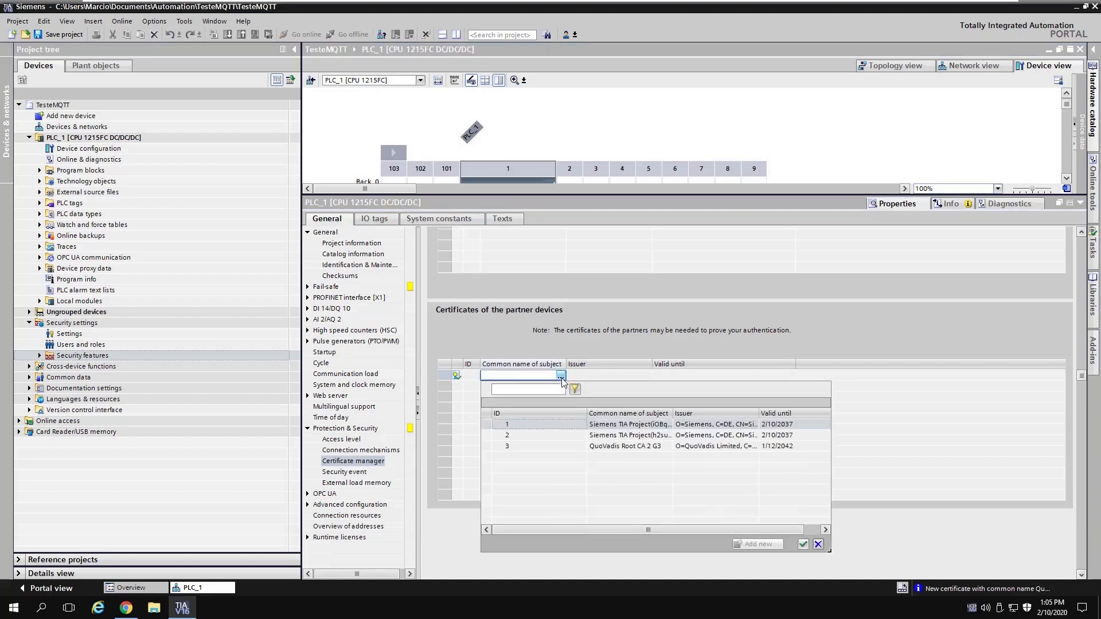
click(622, 447)
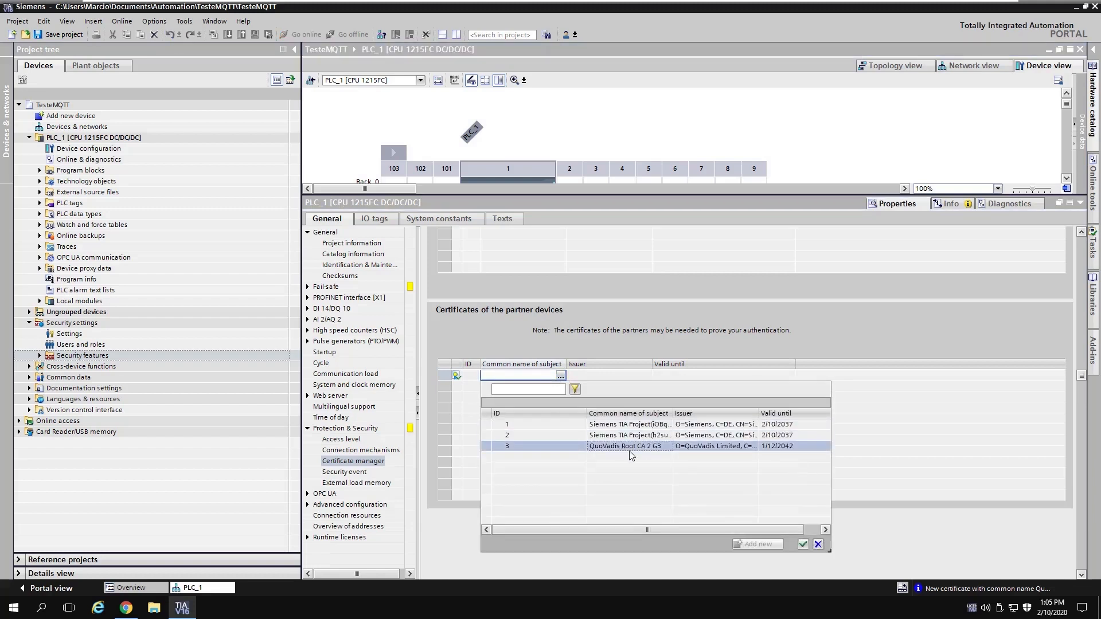
click(803, 544)
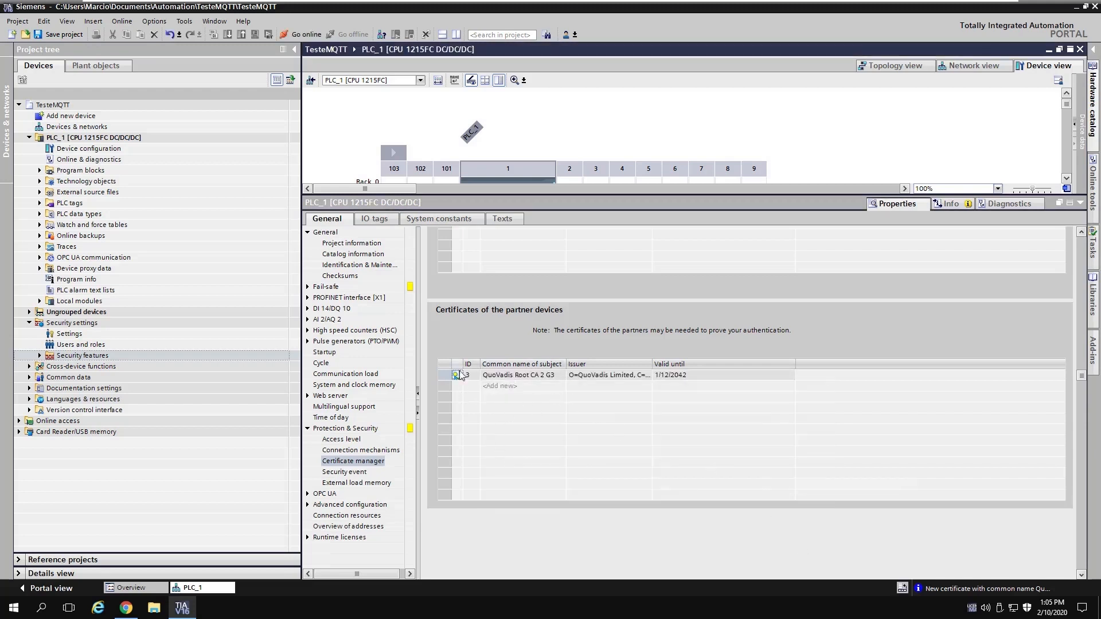
Step: Save the project and restore the full rack view with the Hardware catalog
click(99, 139)
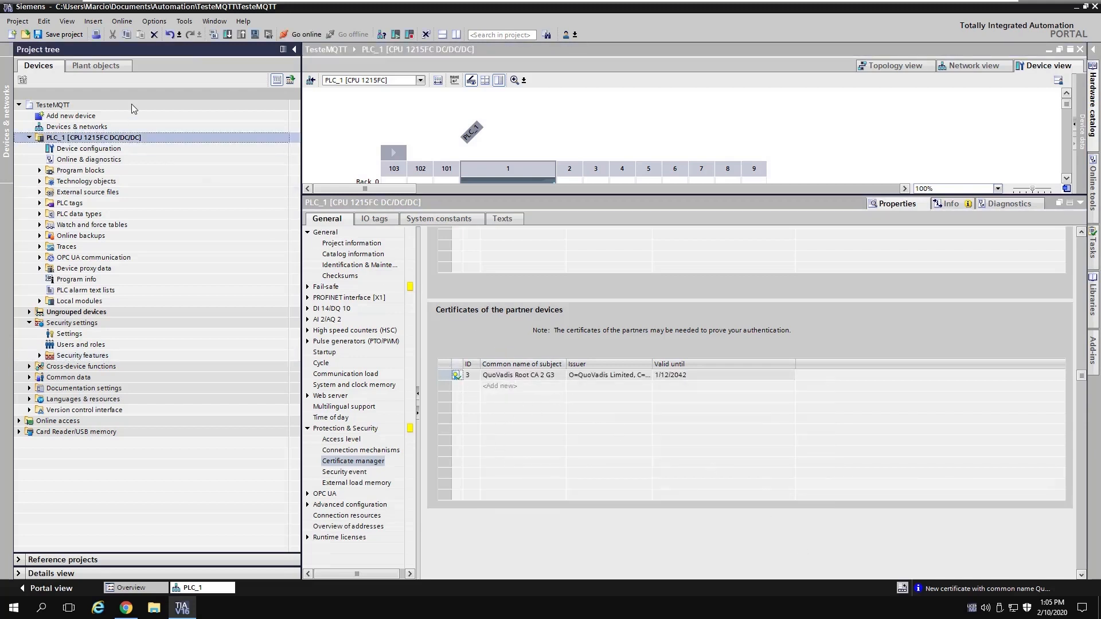
click(39, 35)
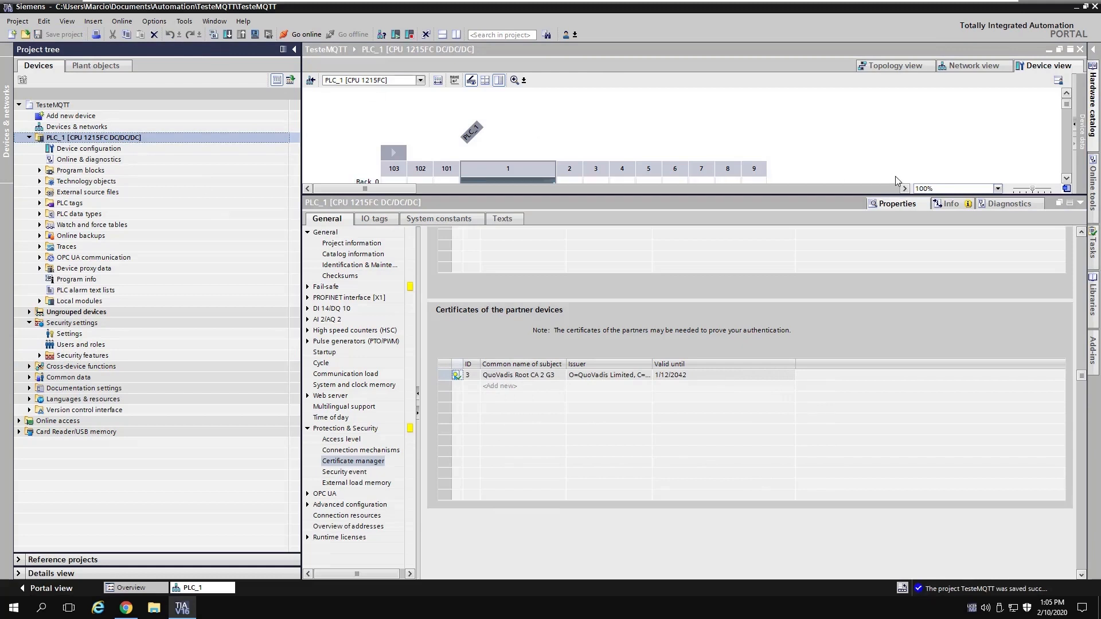
drag(851, 195, 849, 310)
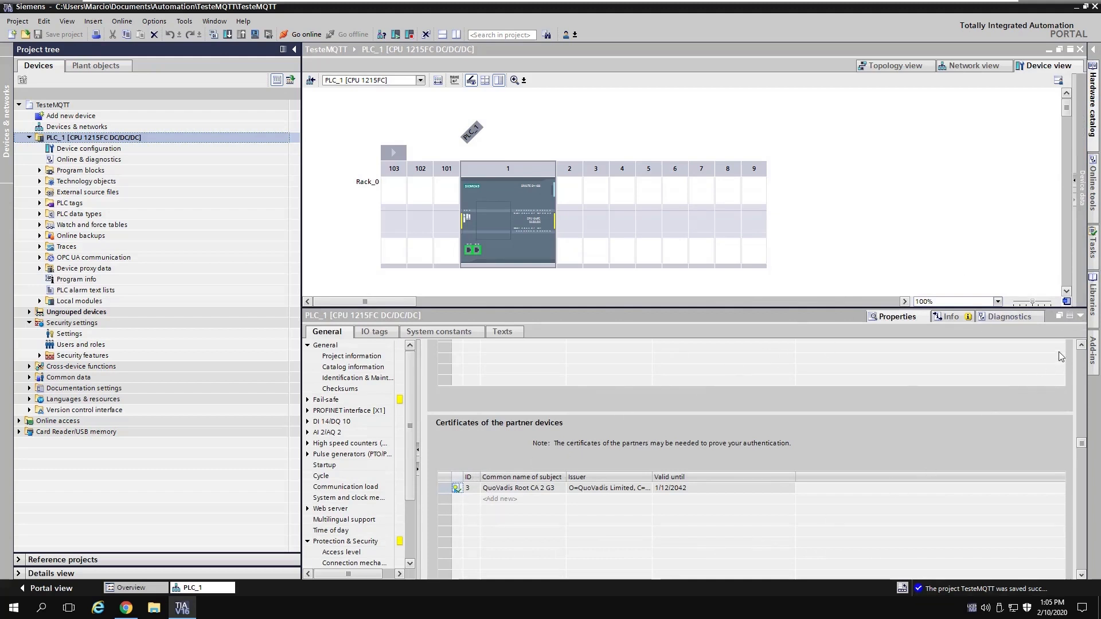
click(1080, 317)
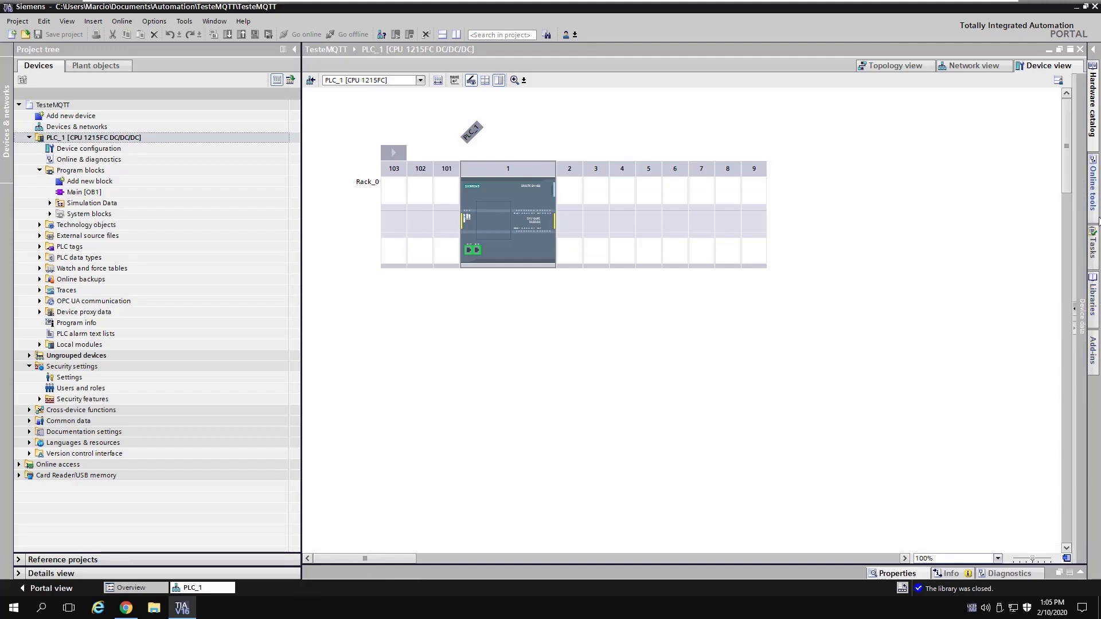
click(1093, 104)
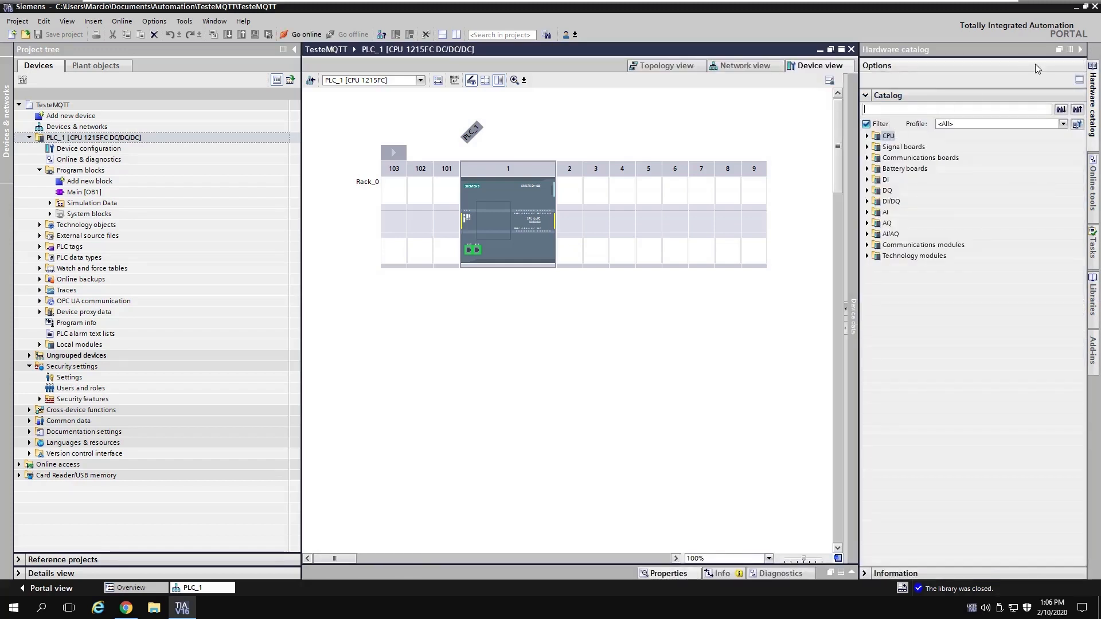
Step: Open the LMindConn_MQTT_V16 library file from its folder as a global library
click(1094, 298)
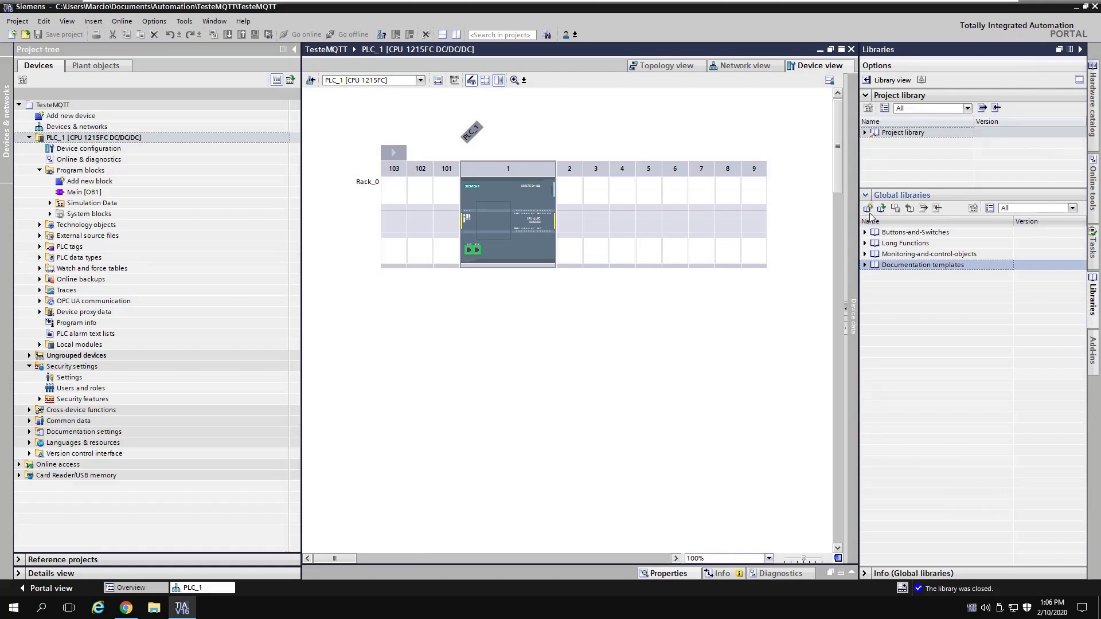
click(866, 96)
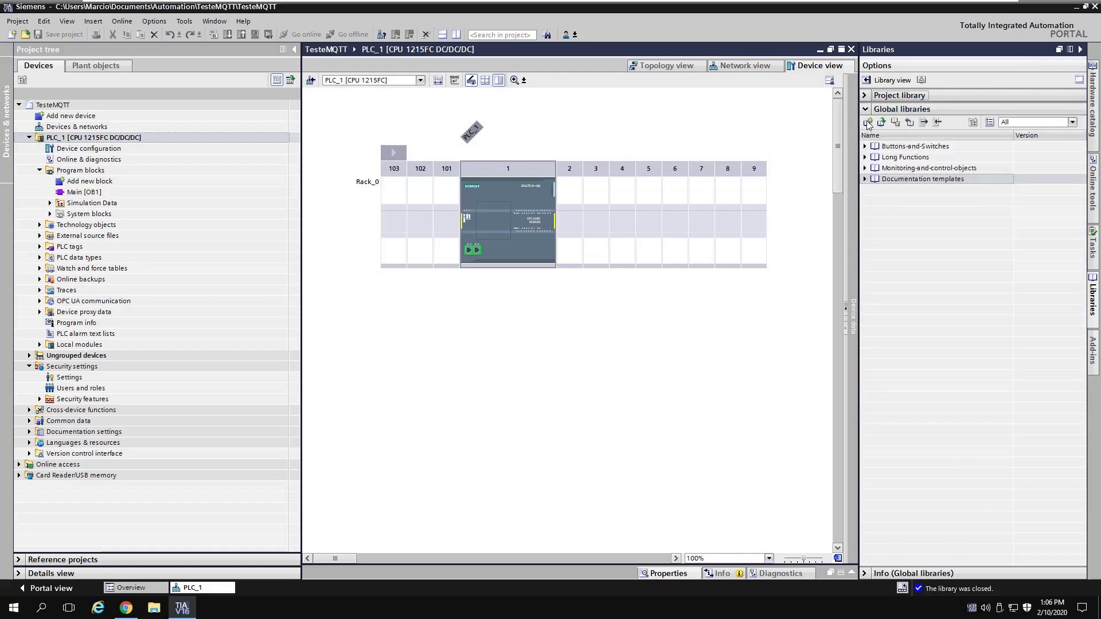
click(882, 122)
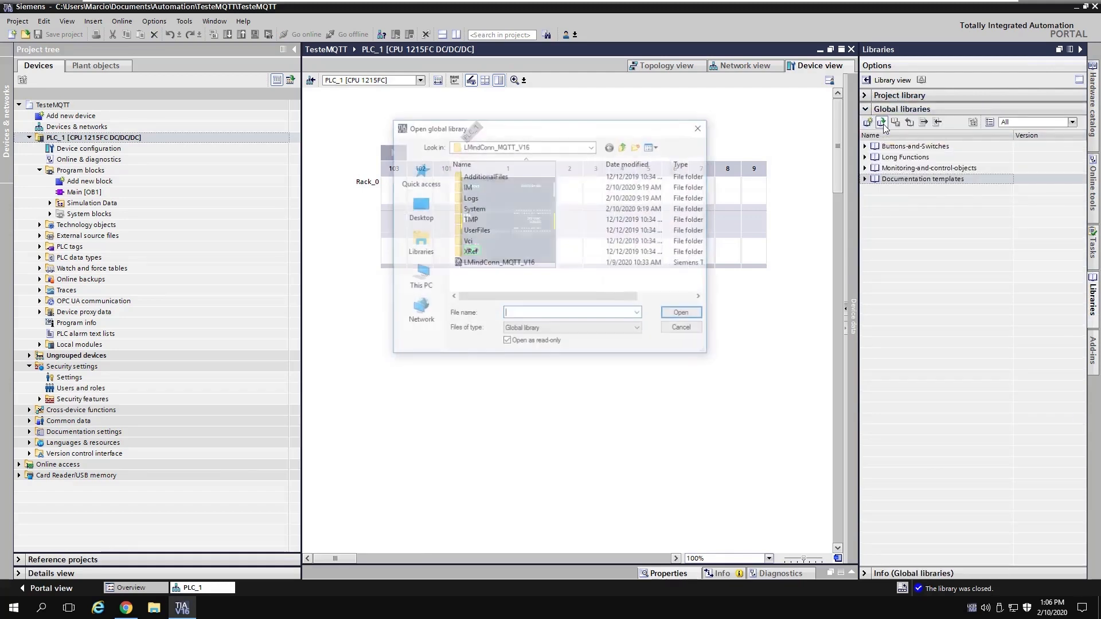
click(623, 146)
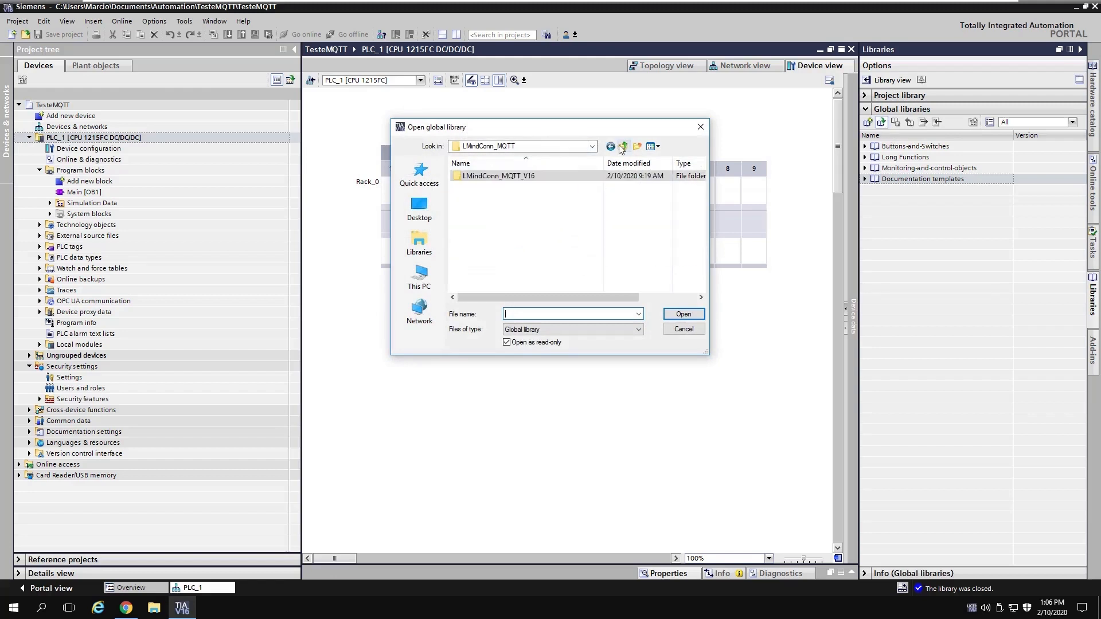
double_click(526, 180)
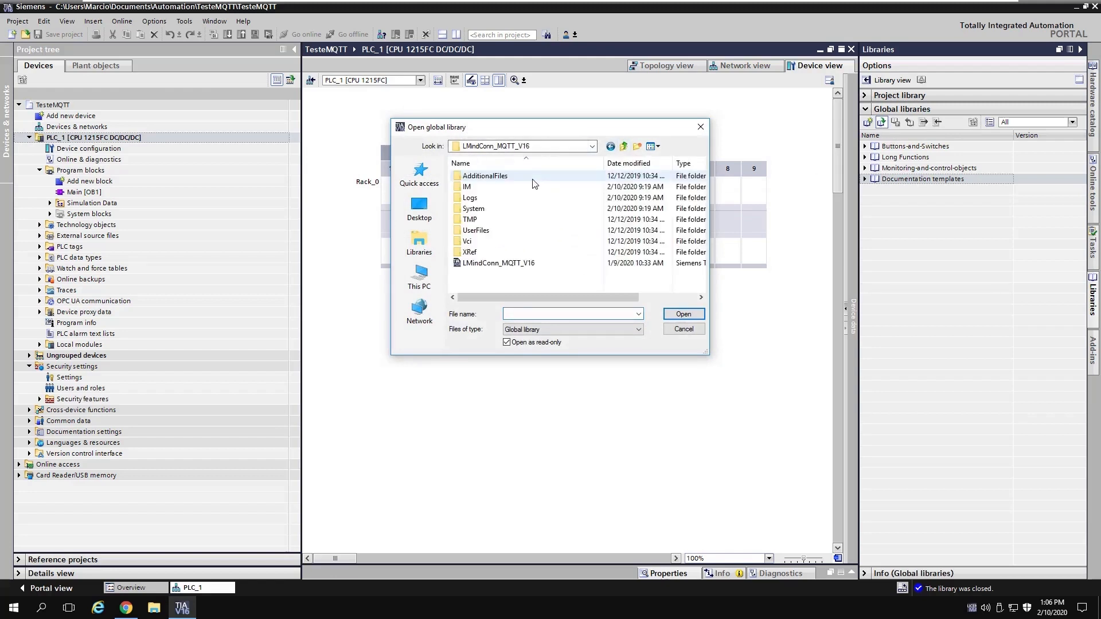
click(526, 263)
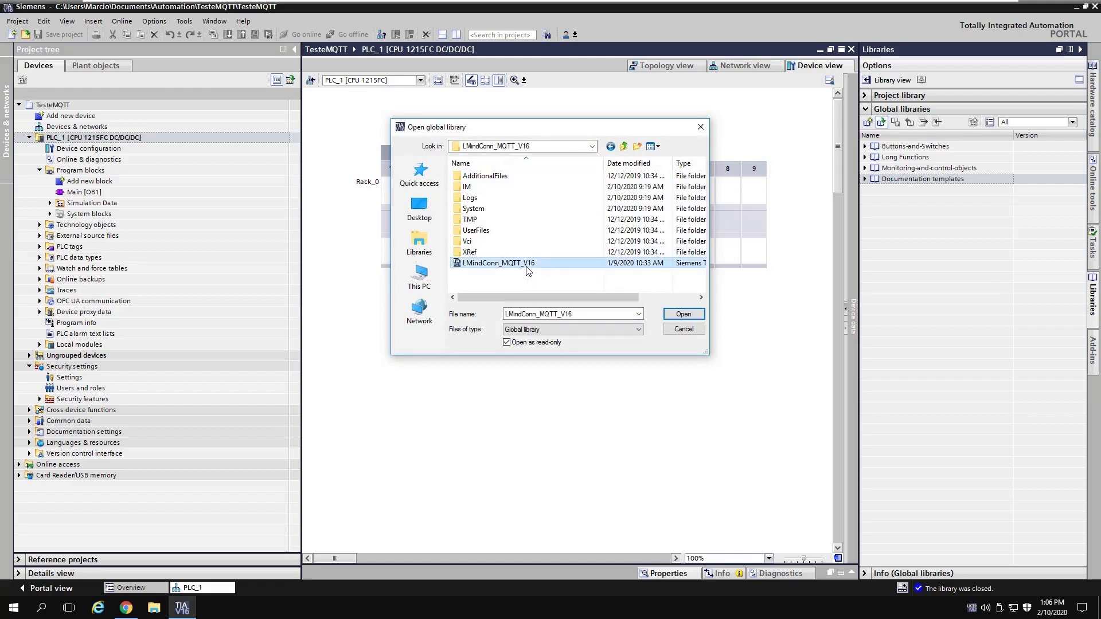
click(685, 314)
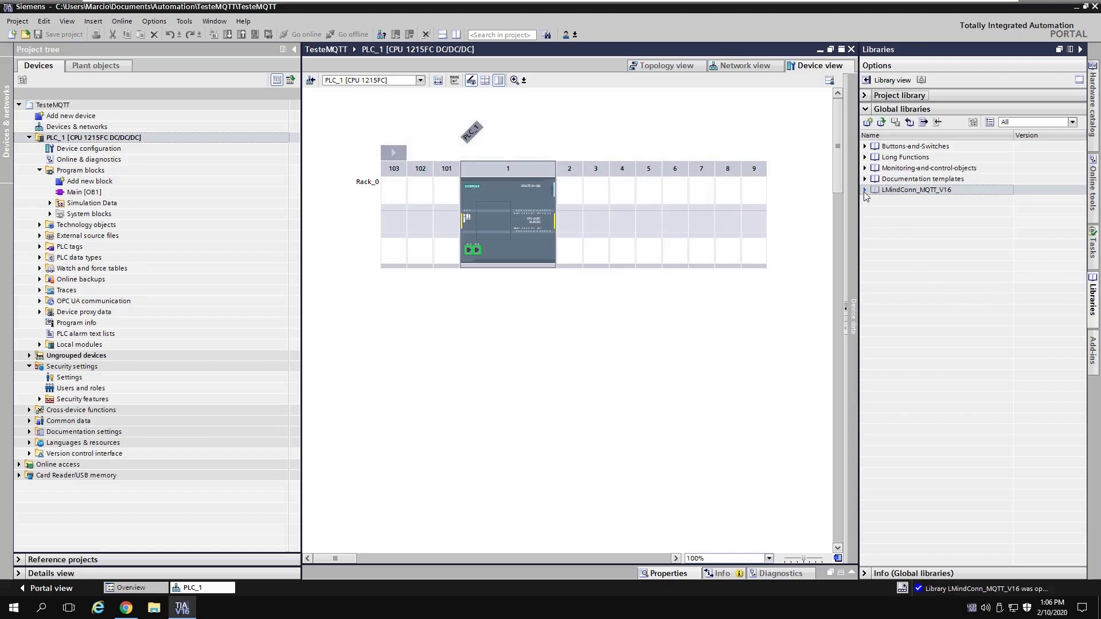
Step: Copy the three S7-1200/S7-1500 library blocks, ConvertValueToMsString through LMindConn_MQTT, into Program blocks
click(865, 191)
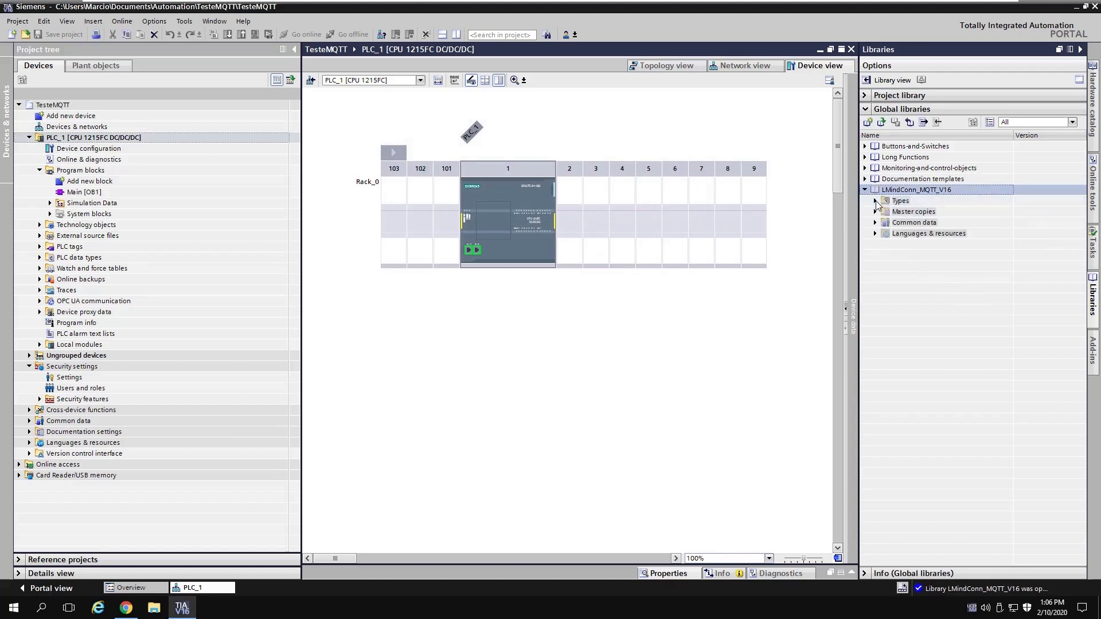
click(875, 201)
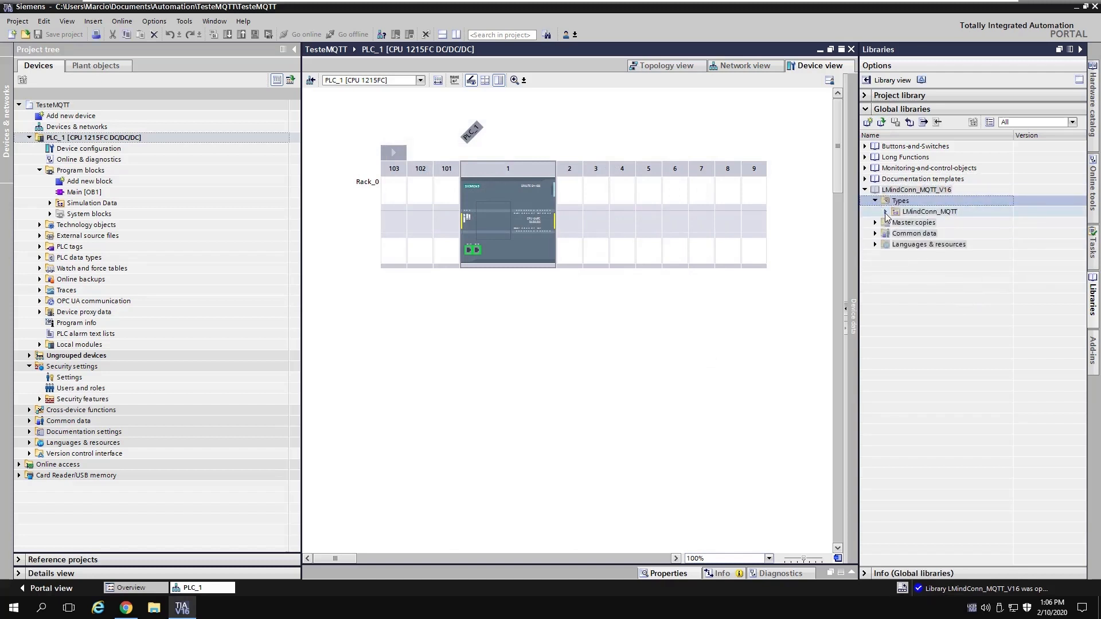
click(886, 211)
click(895, 223)
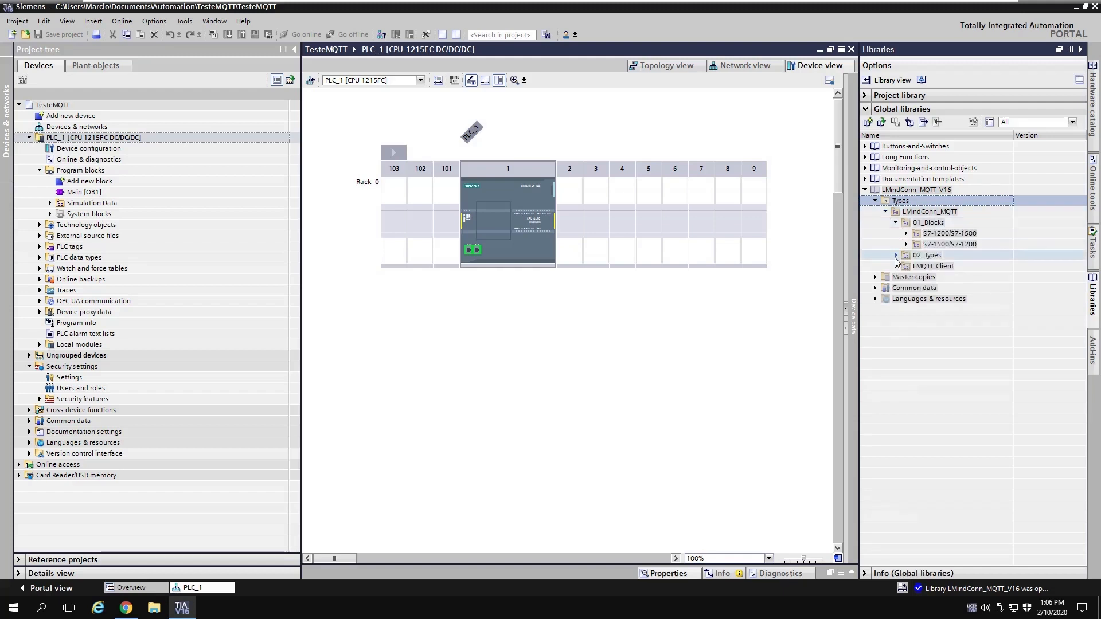
click(896, 256)
click(906, 266)
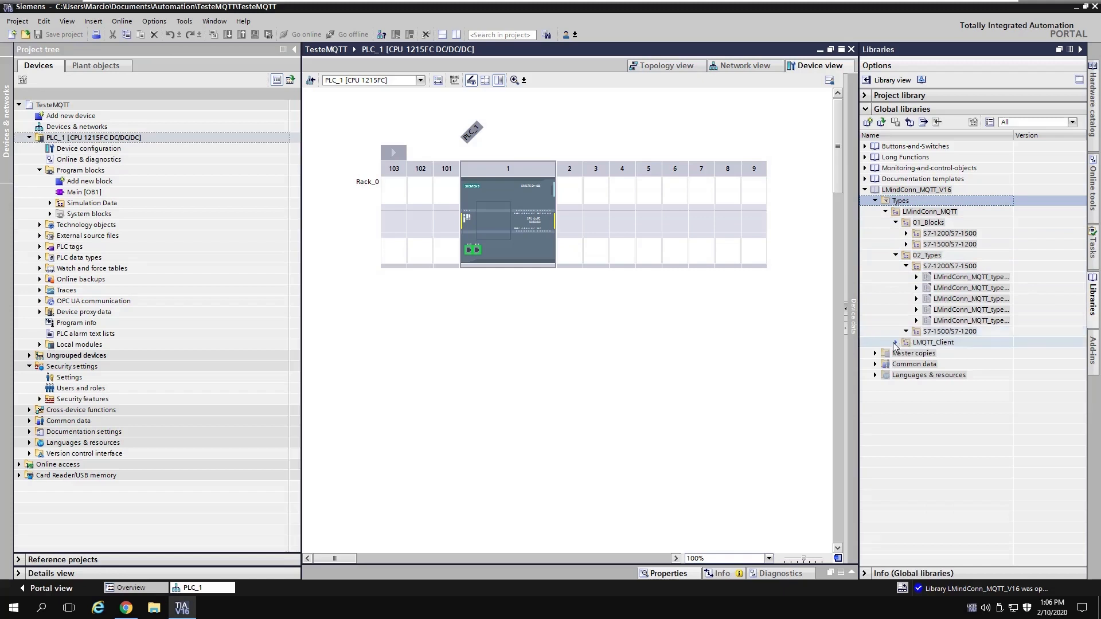
click(896, 342)
click(906, 234)
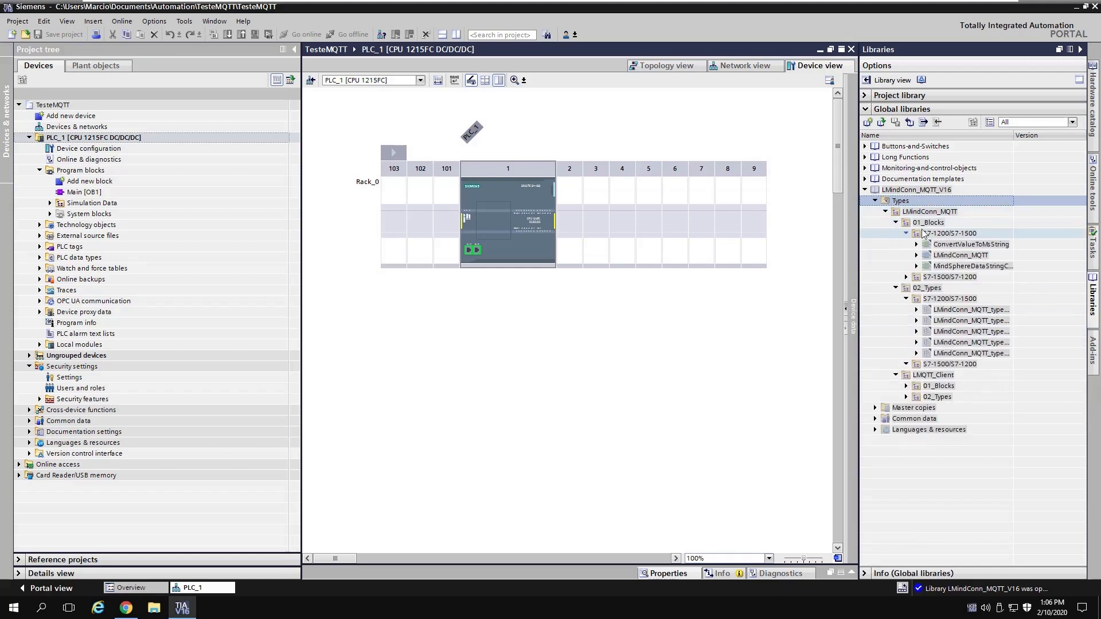
click(946, 246)
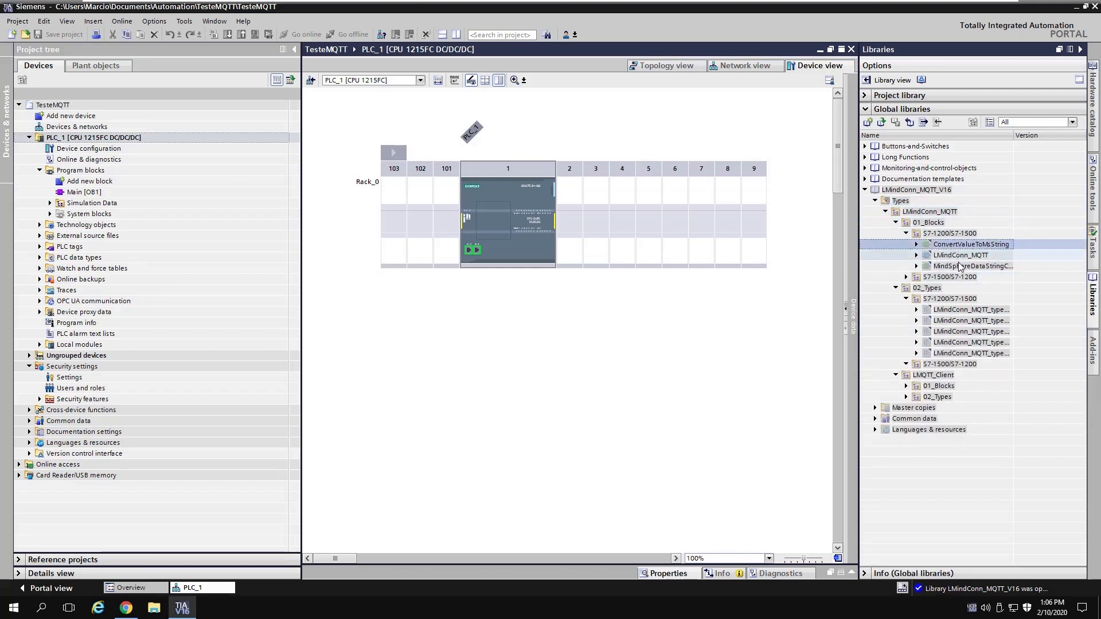
shift+click(958, 267)
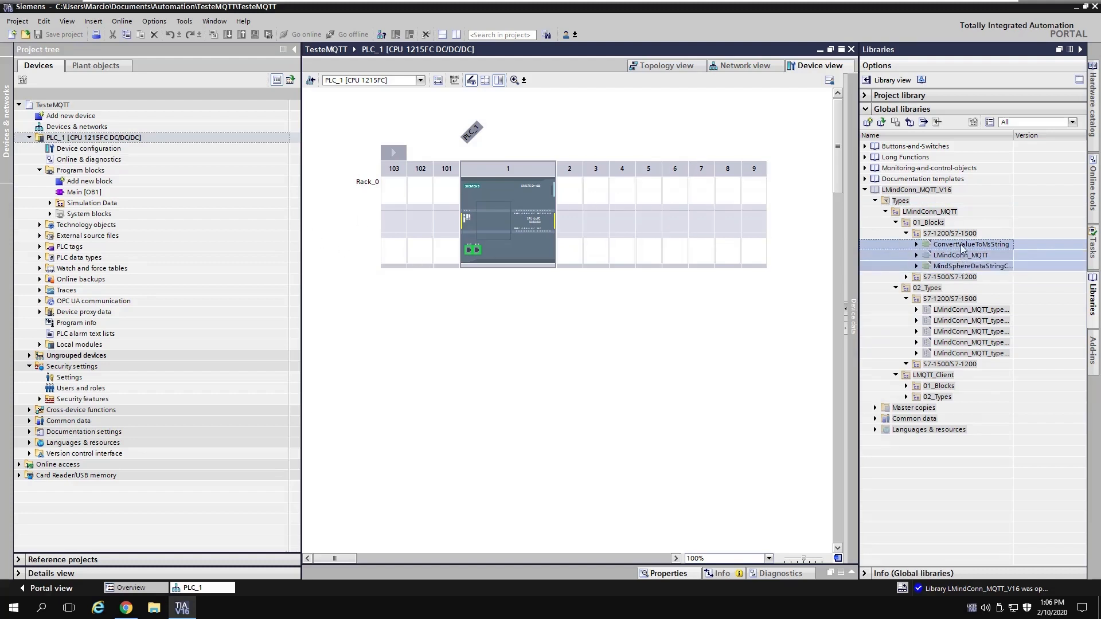
drag(968, 248, 86, 176)
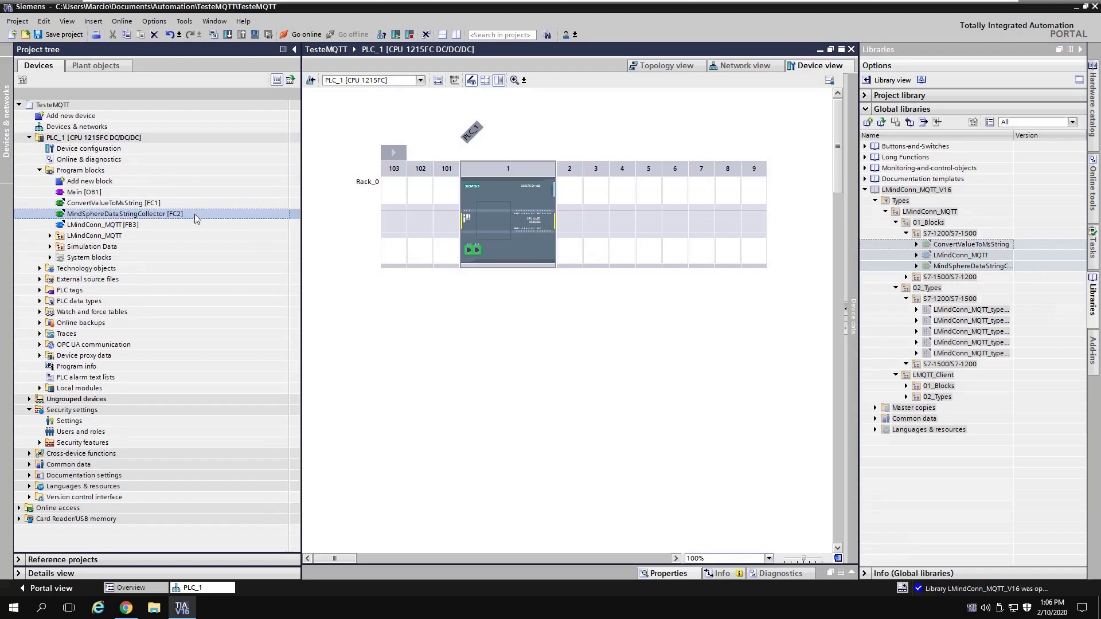
Step: Verify the copied LMQTT_Client [FB4] block, then select the five LMindConn_MQTT library types
click(101, 225)
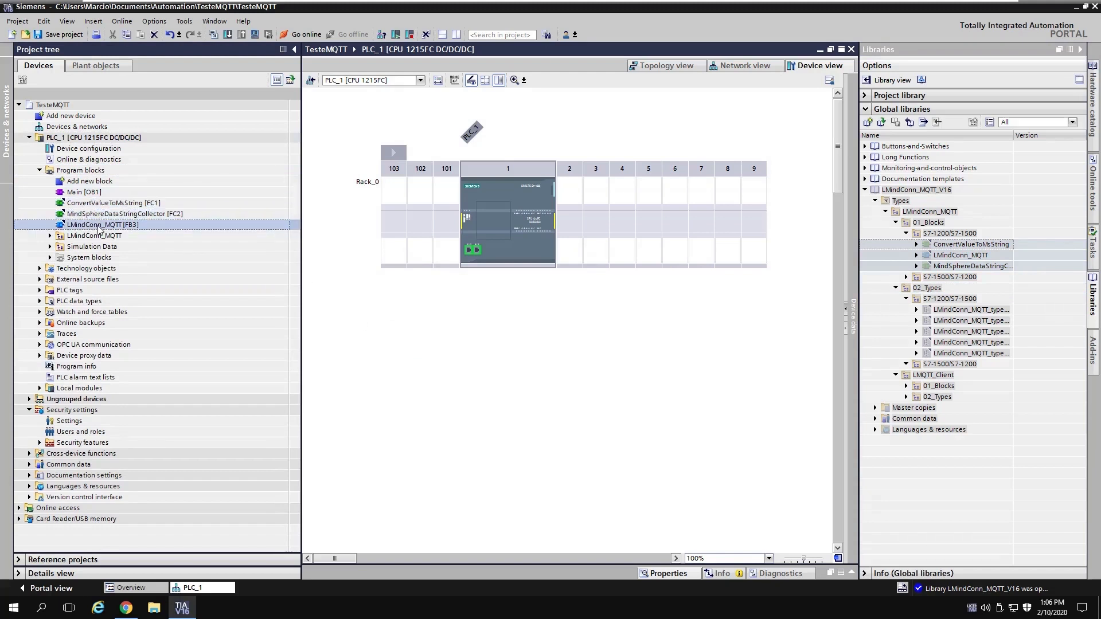
click(50, 236)
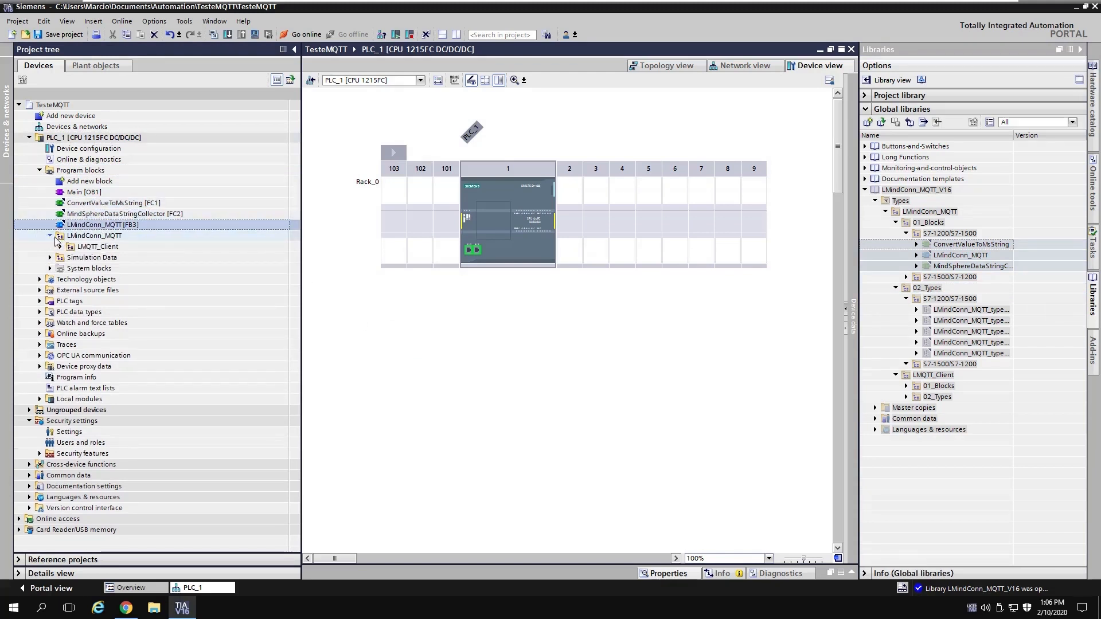
click(60, 246)
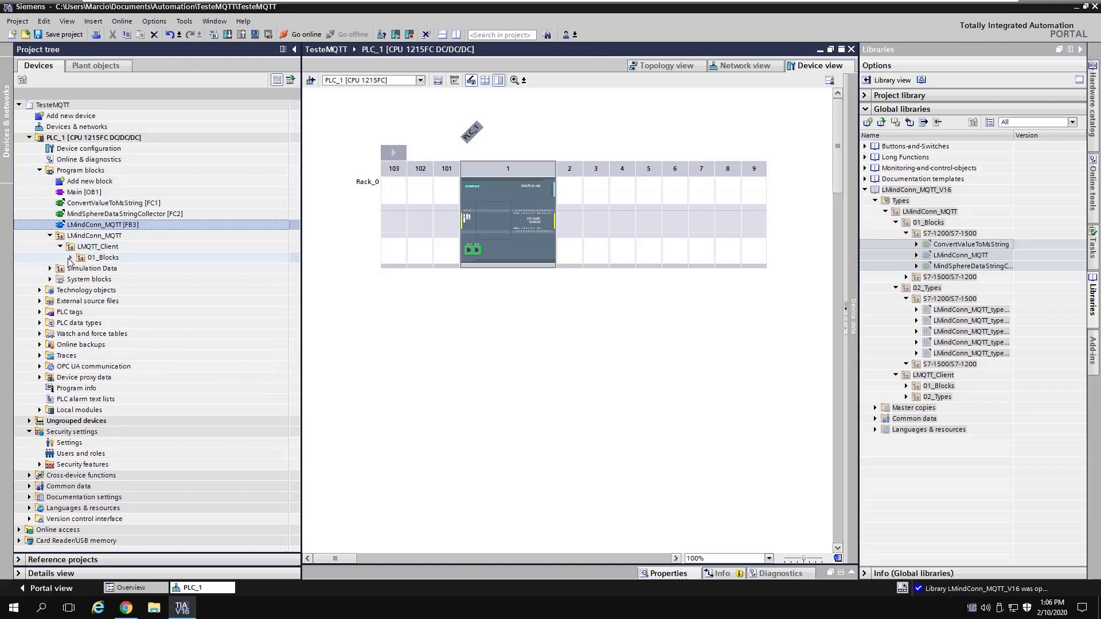
click(71, 257)
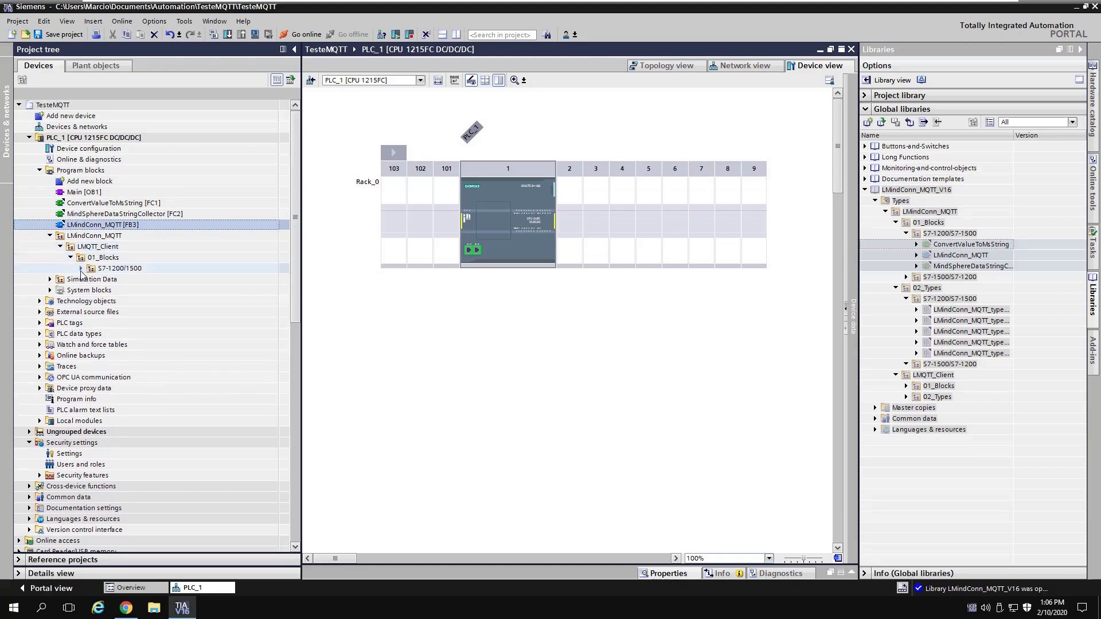
click(81, 269)
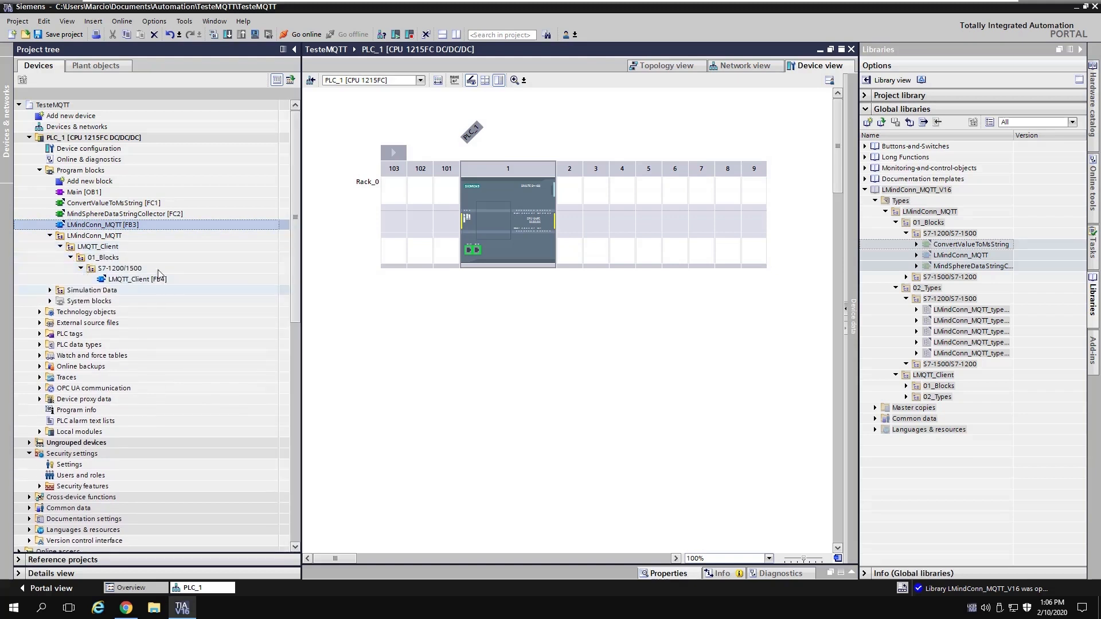
click(49, 235)
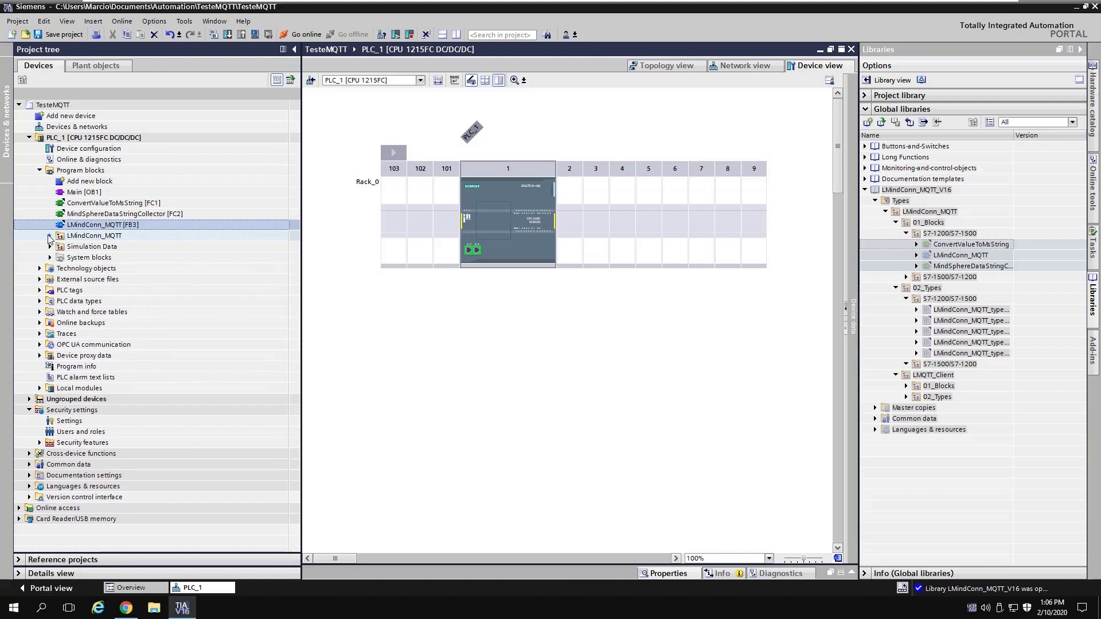
click(958, 311)
shift+click(975, 353)
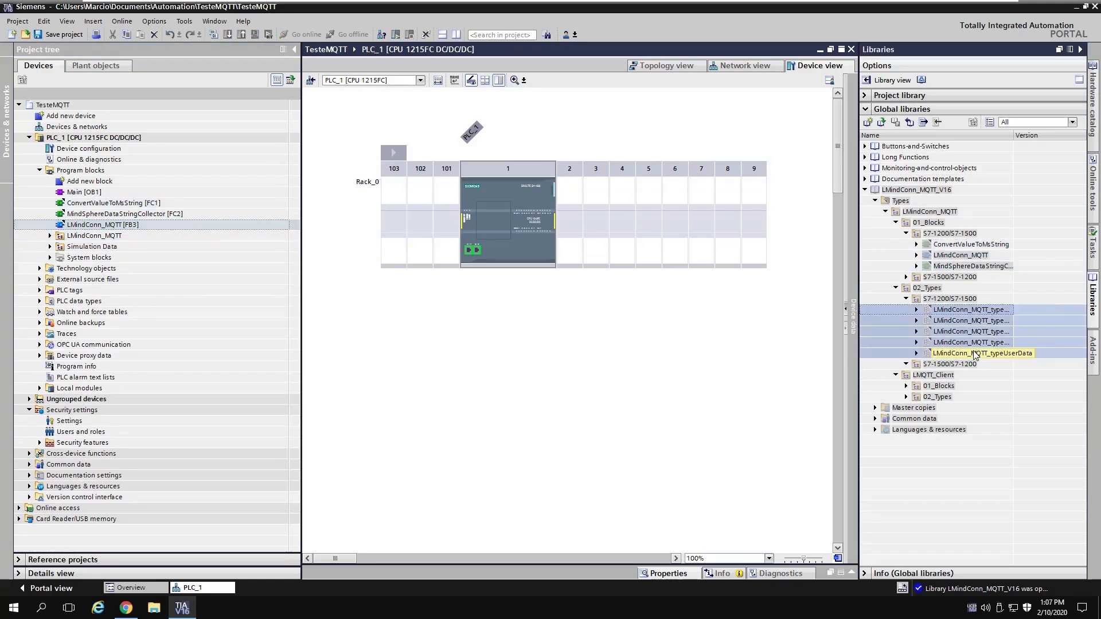
Step: Add the five LMindConn_MQTT types to PLC data types and check the LMQTT_type entries
drag(982, 313, 78, 306)
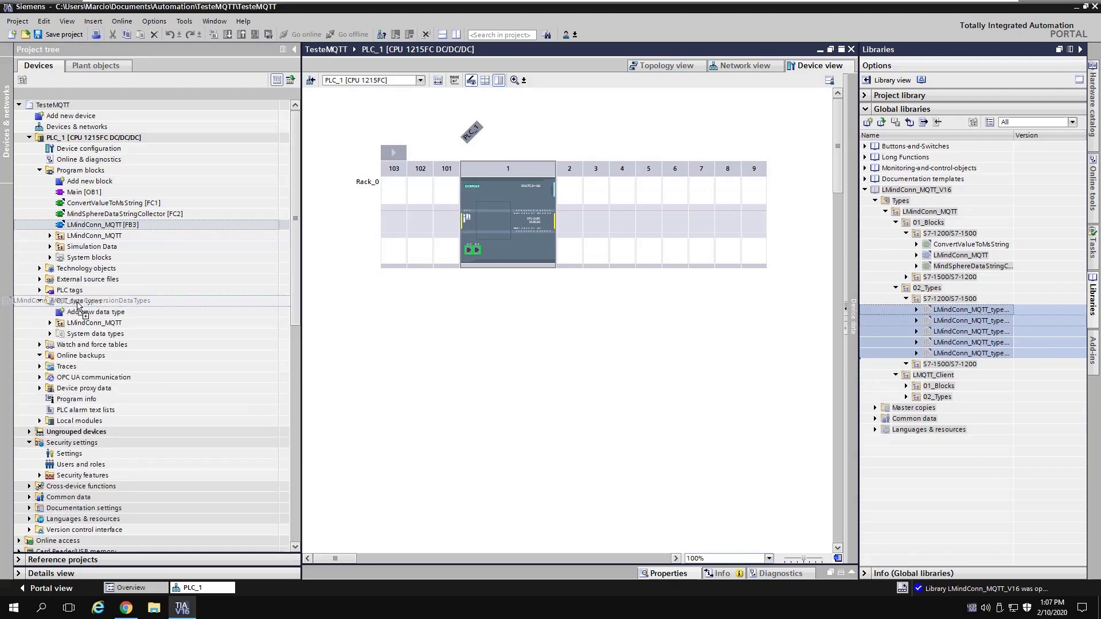
drag(78, 306, 79, 309)
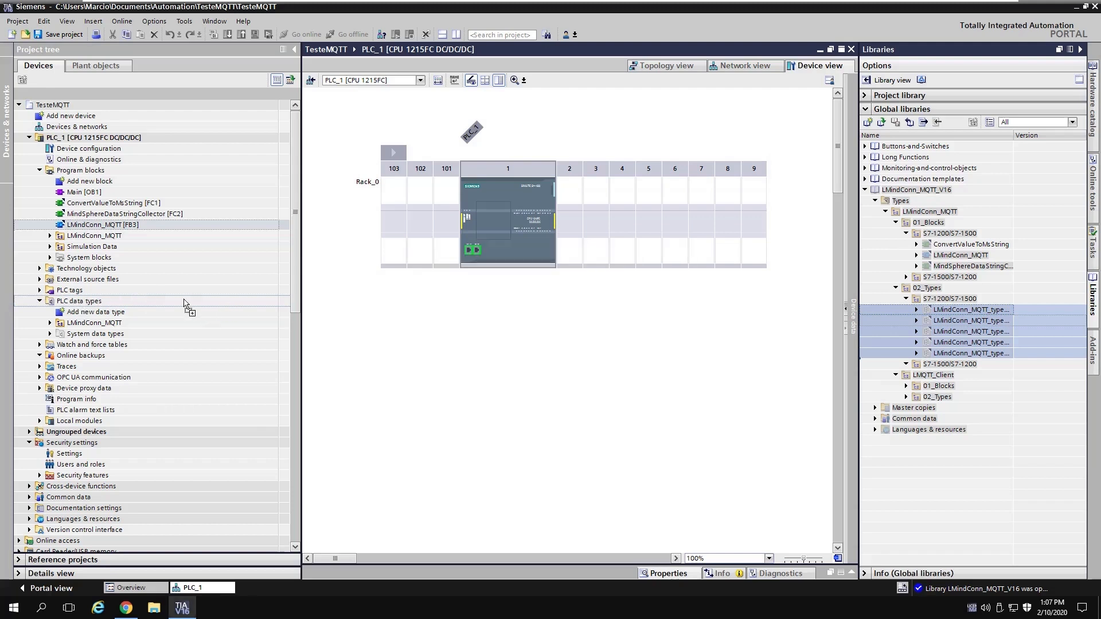
click(50, 377)
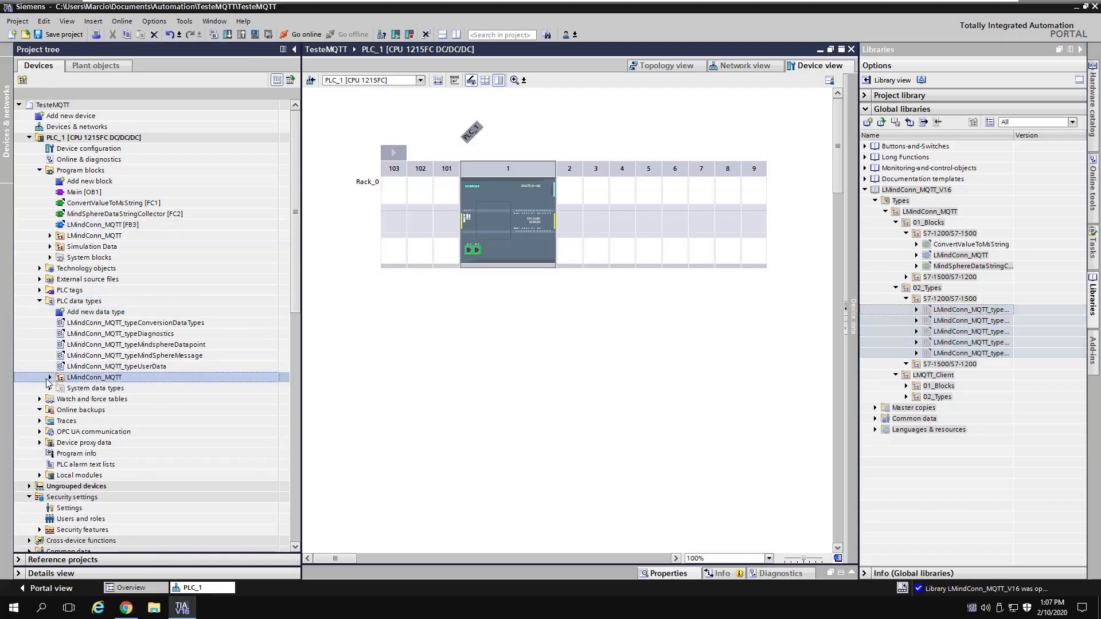
click(50, 378)
click(60, 388)
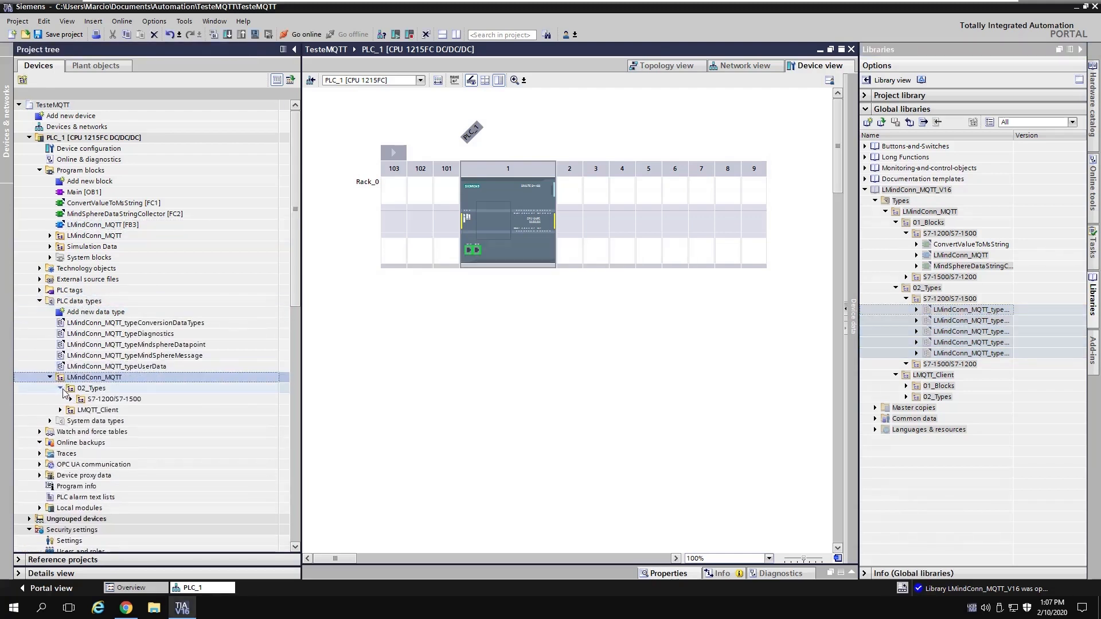
click(60, 409)
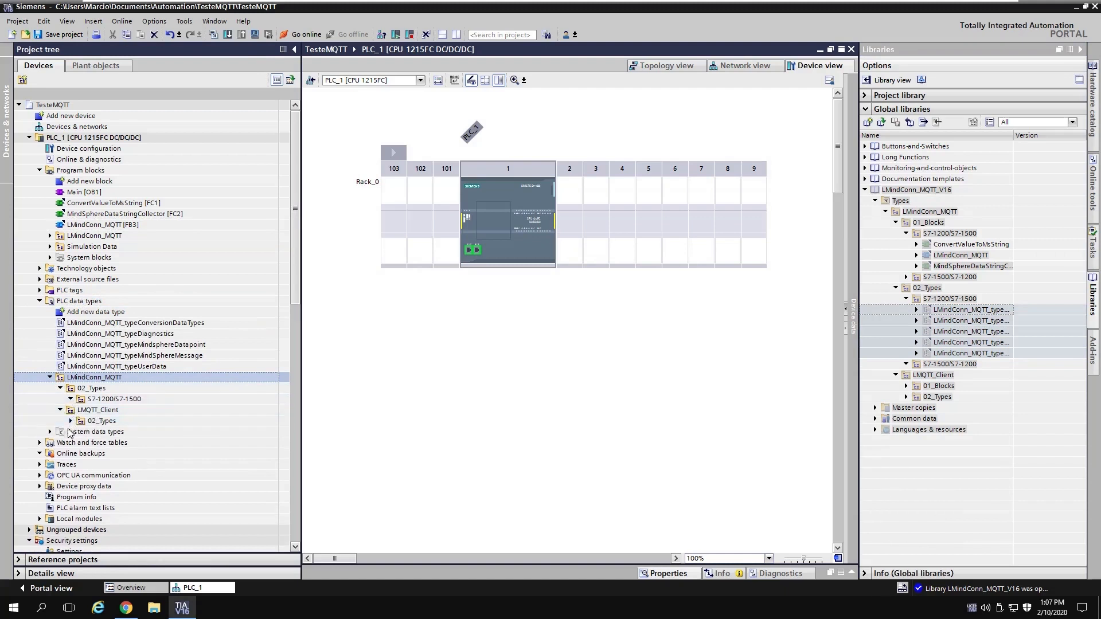
click(71, 421)
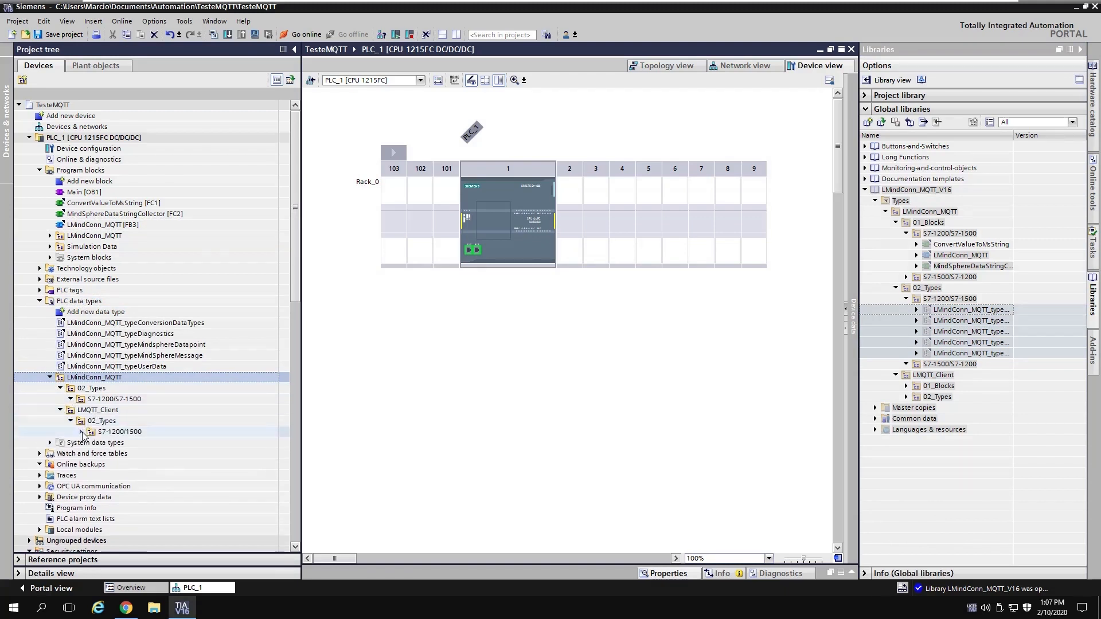
click(81, 432)
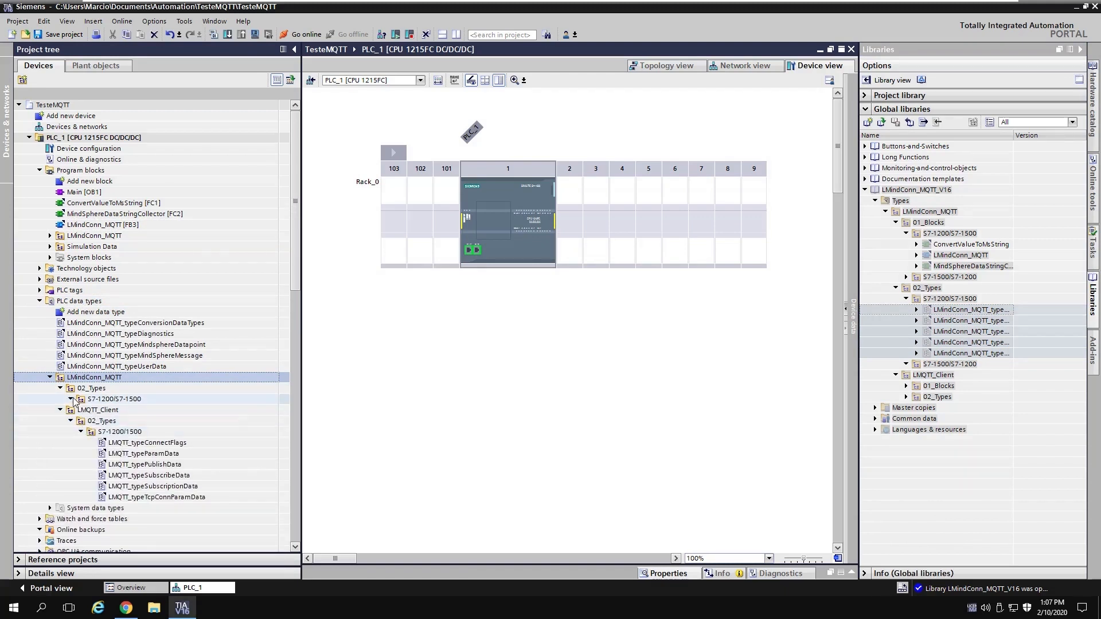
click(50, 377)
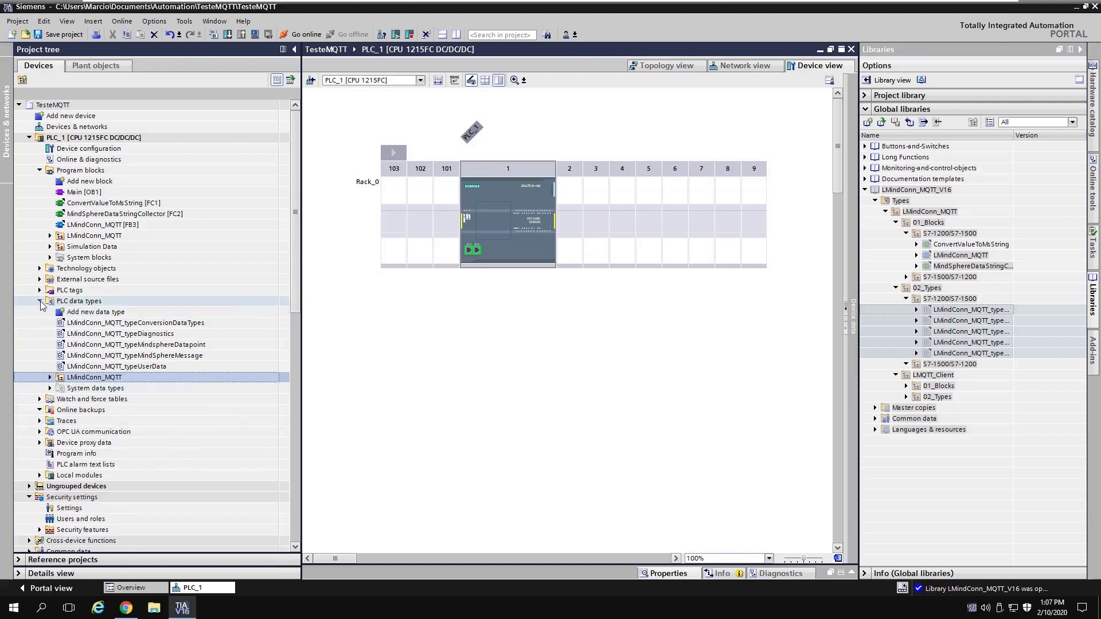
click(39, 301)
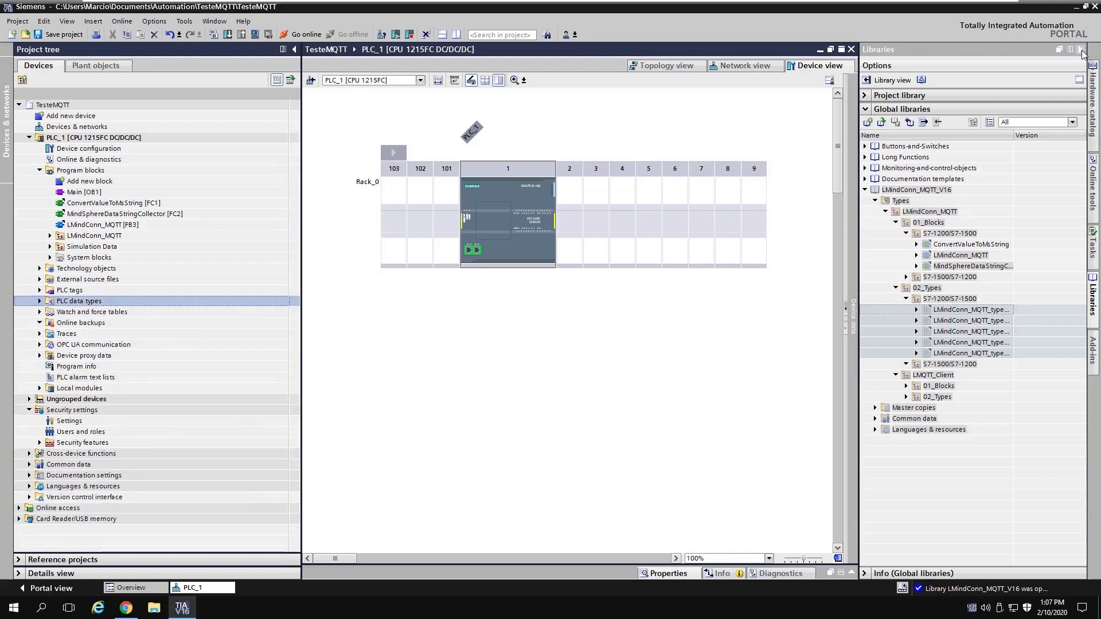
Step: Close the LMindConn_MQTT_V16 global library and hide the Libraries panel
click(946, 190)
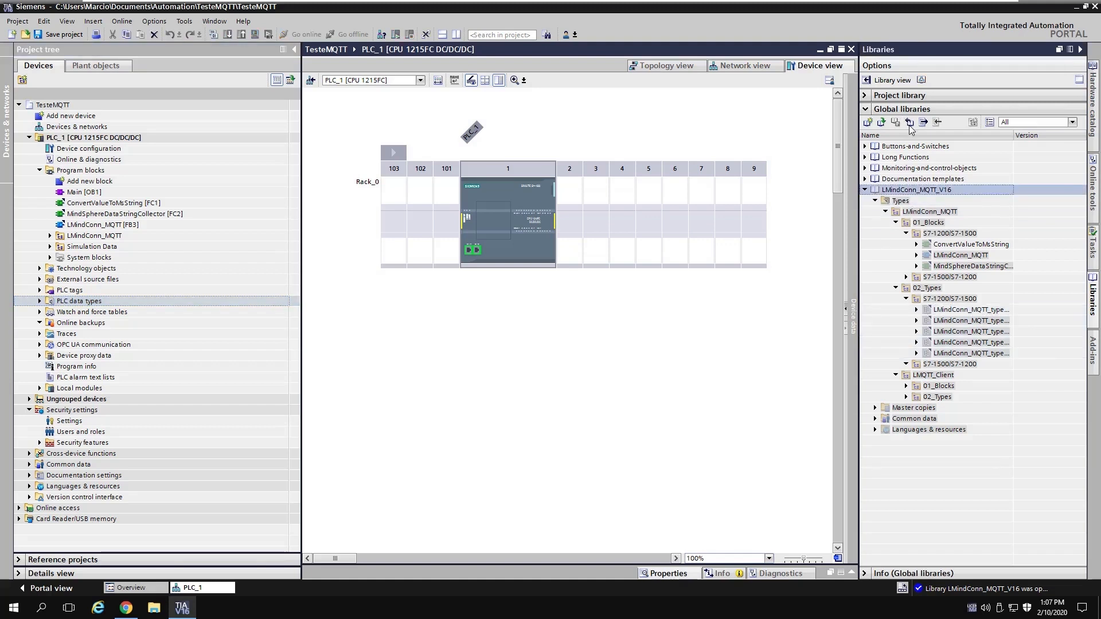
click(911, 125)
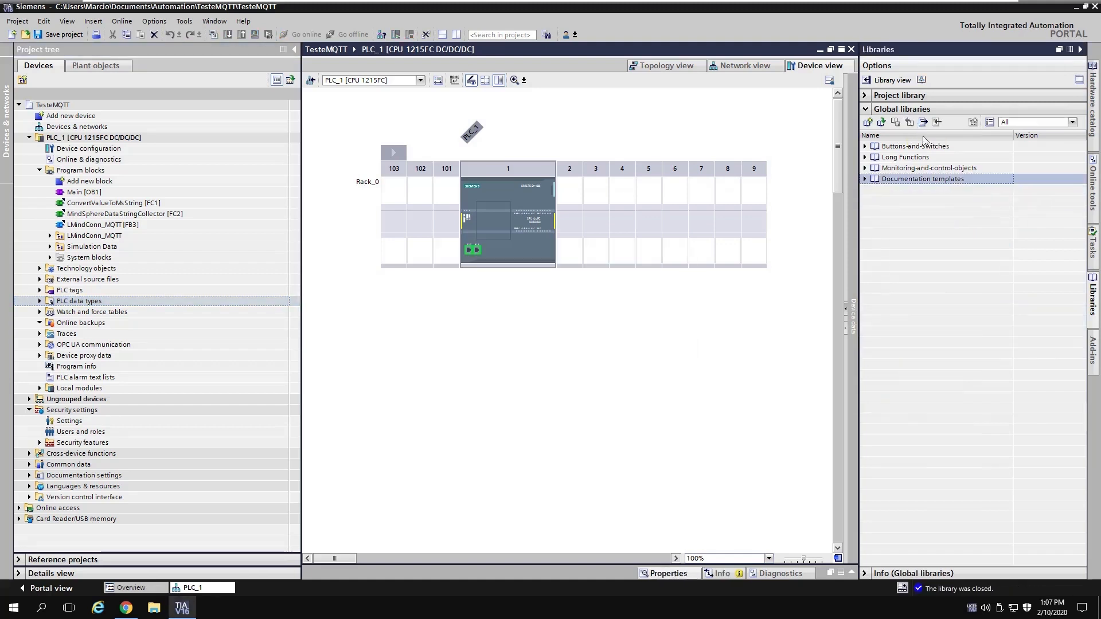
click(1081, 49)
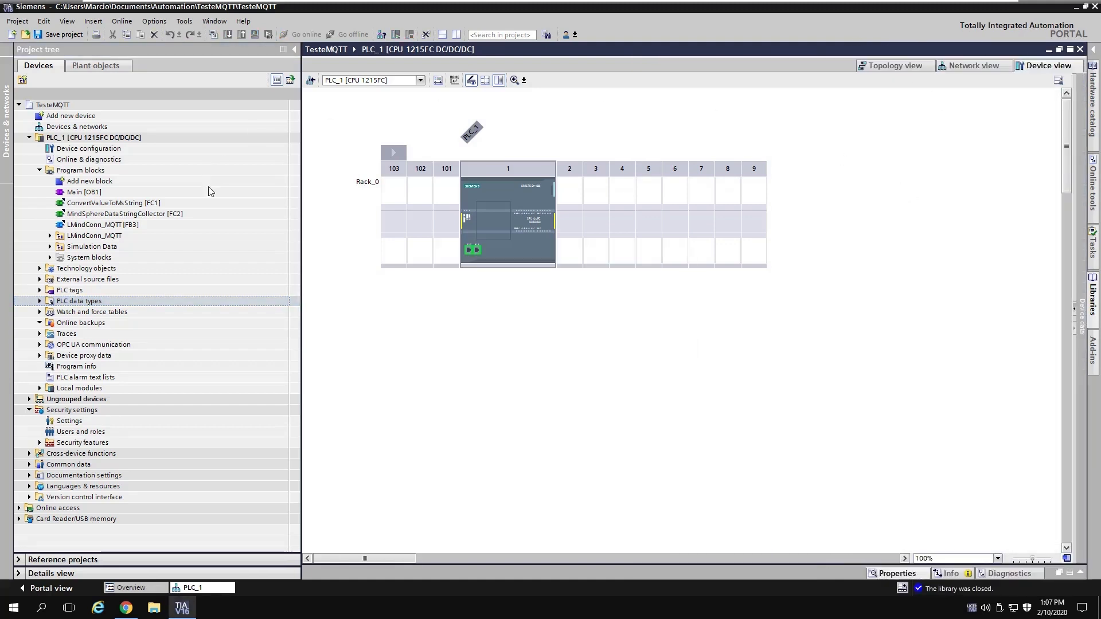
Step: Browse the Simulation Data folder, then open Main [OB1] to view its three networks
click(50, 247)
click(89, 259)
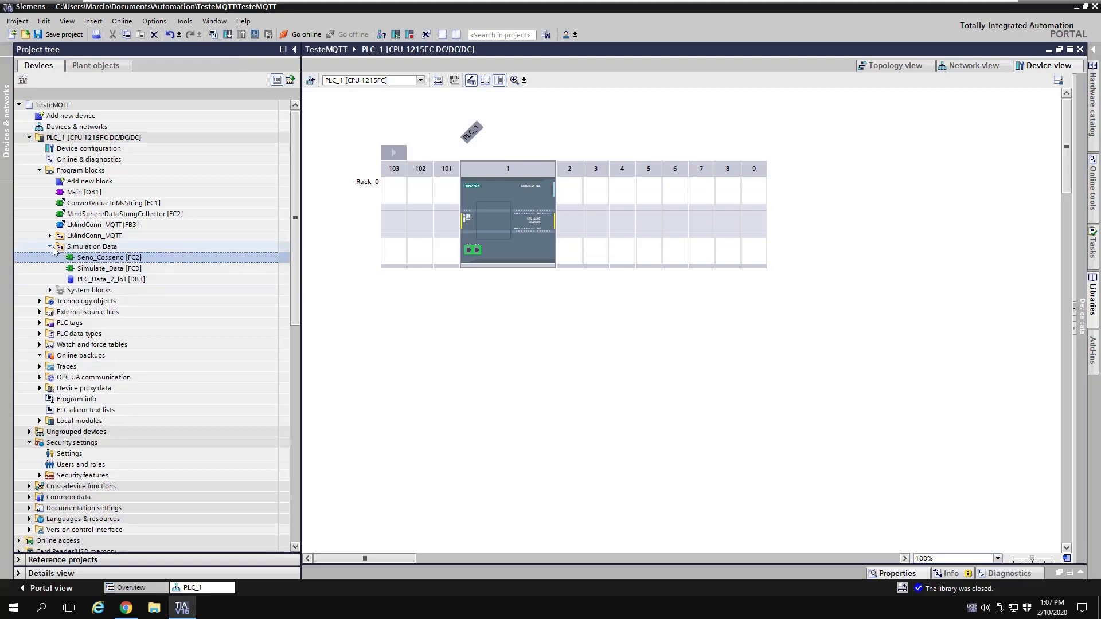
click(50, 247)
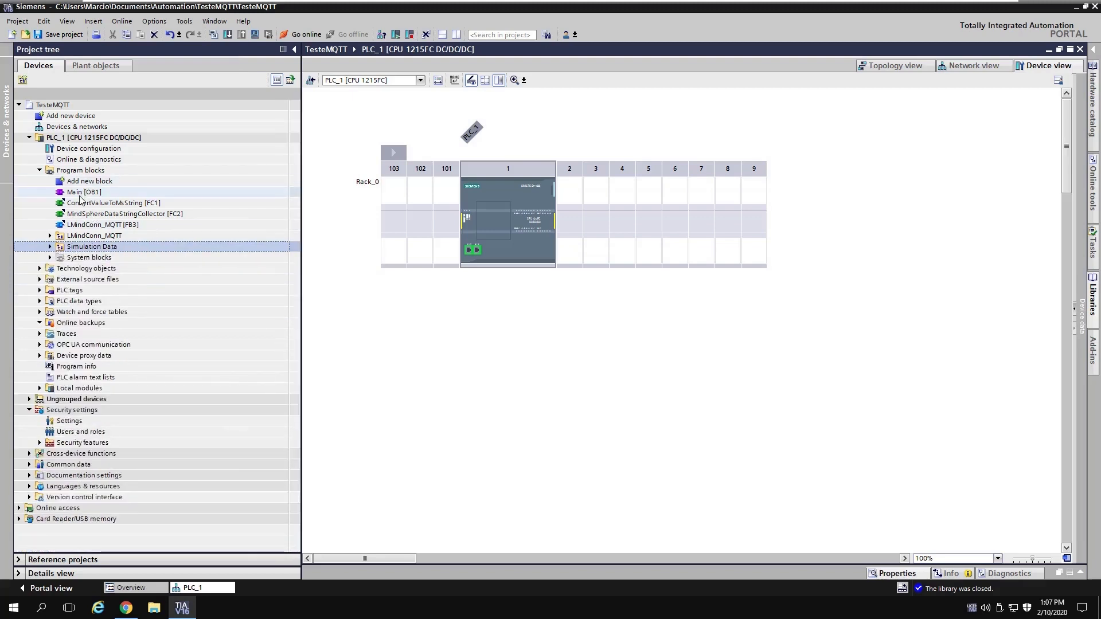
double_click(84, 192)
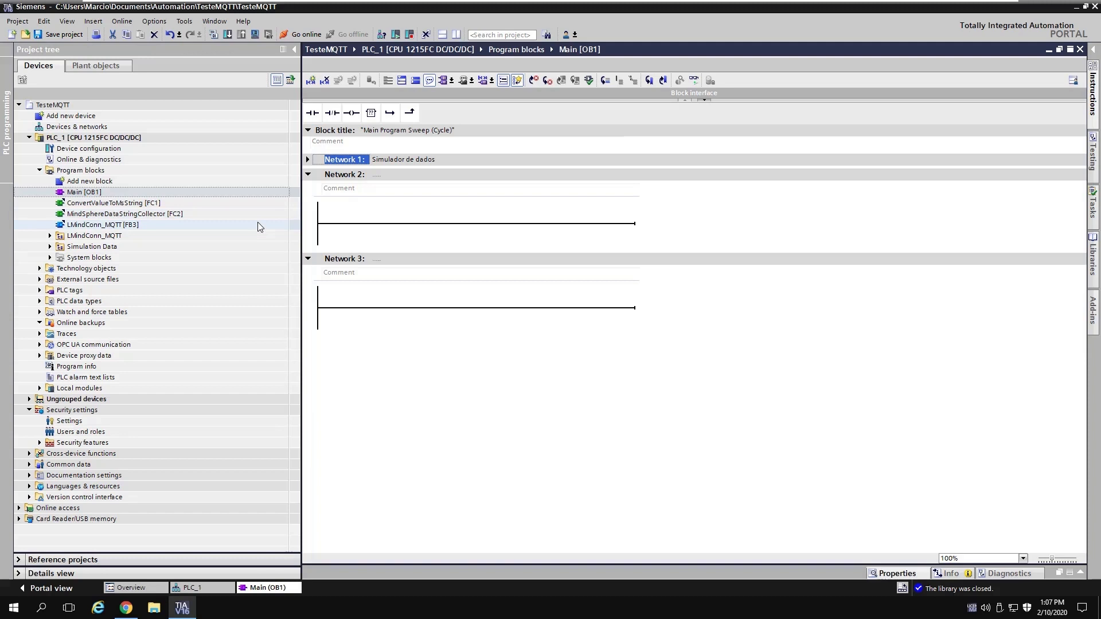
click(92, 182)
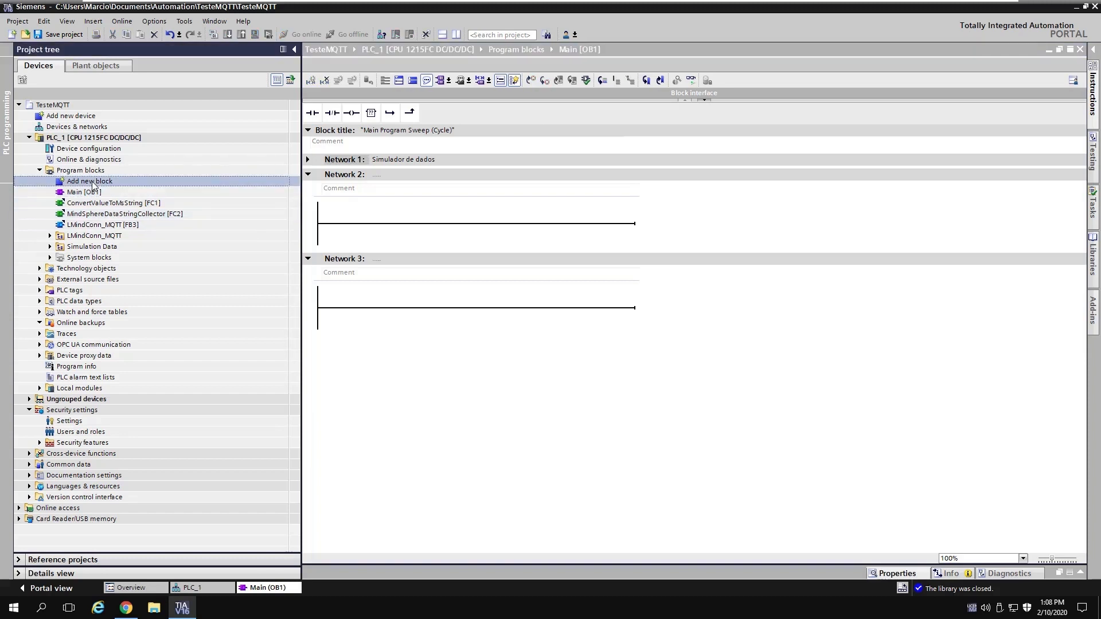
Step: Add a global data block named ConnectionData
double_click(92, 182)
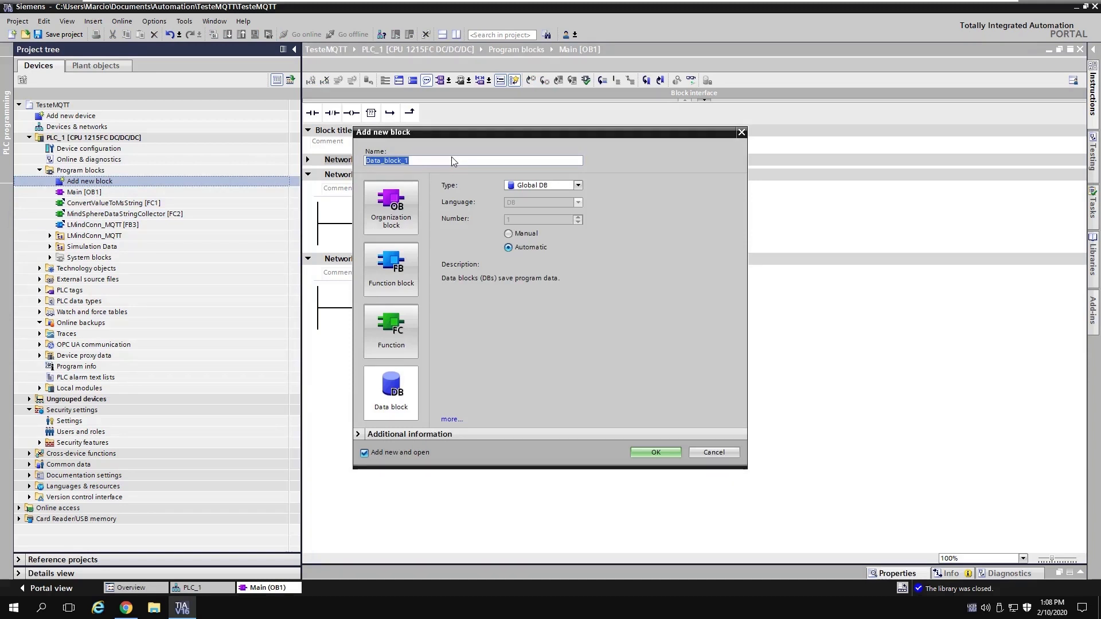
text(ConnectionData)
click(655, 451)
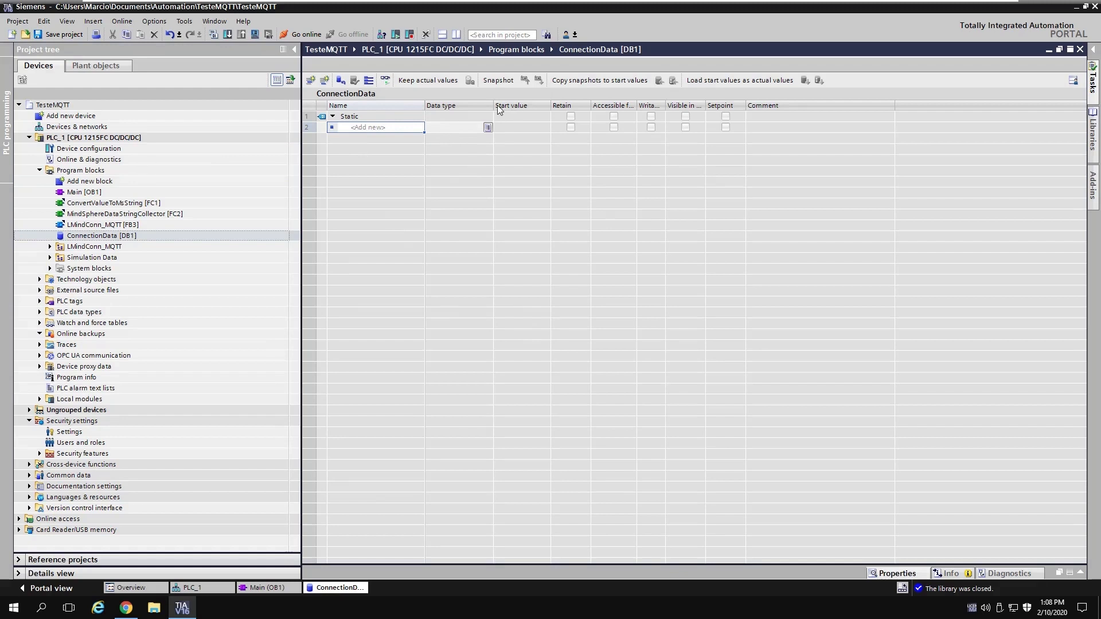
Step: Give ConnectionData a Static_1 row of type LMindConn_MQTT_typeUserData and expand its members
drag(494, 106, 570, 107)
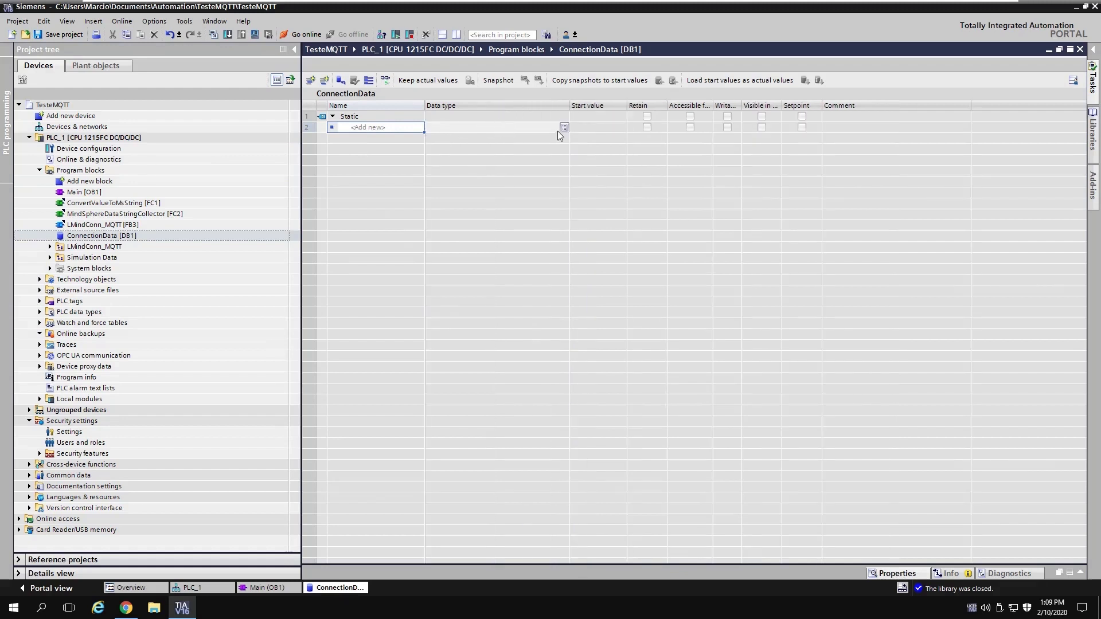
click(569, 126)
click(564, 127)
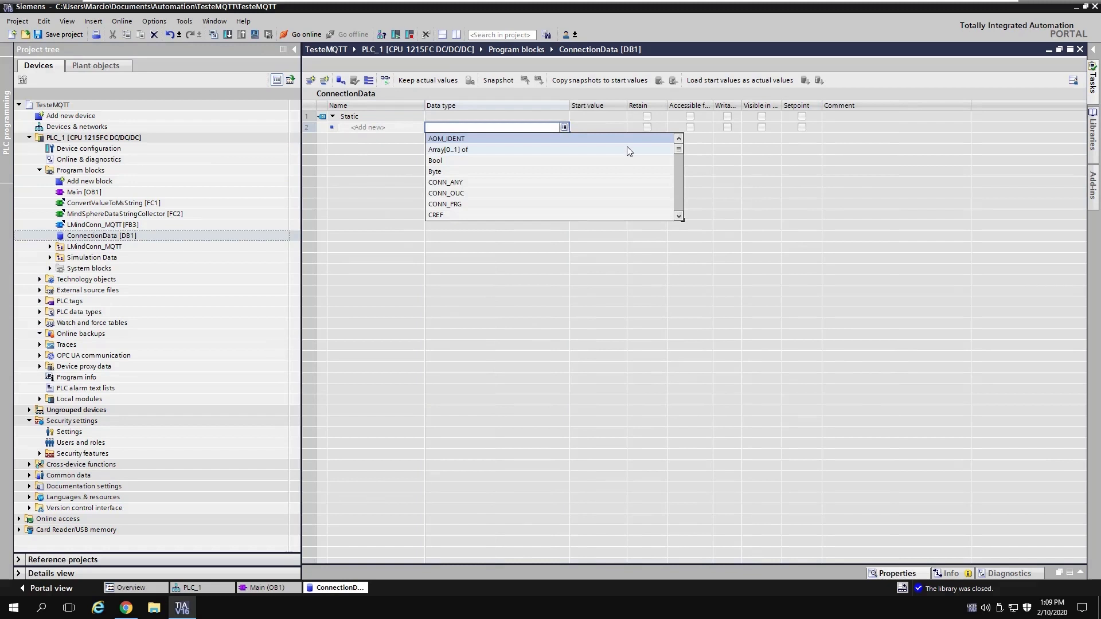
text(m)
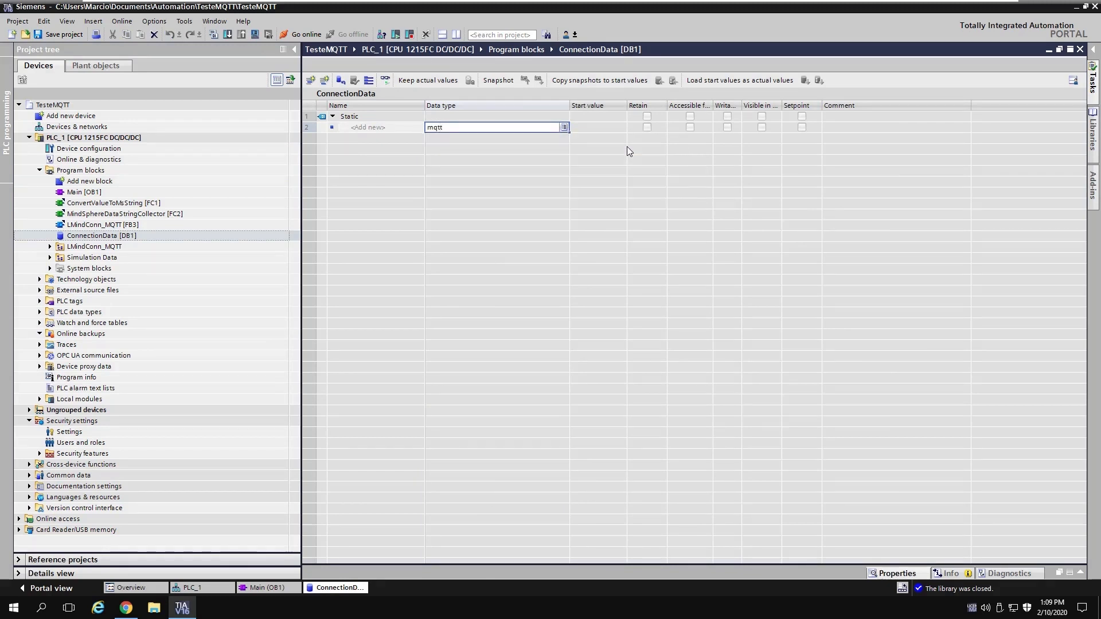
text(qt)
key(BackSpace)
key(BackSpace)
key(BackSpace)
scroll(625, 195, down, 10)
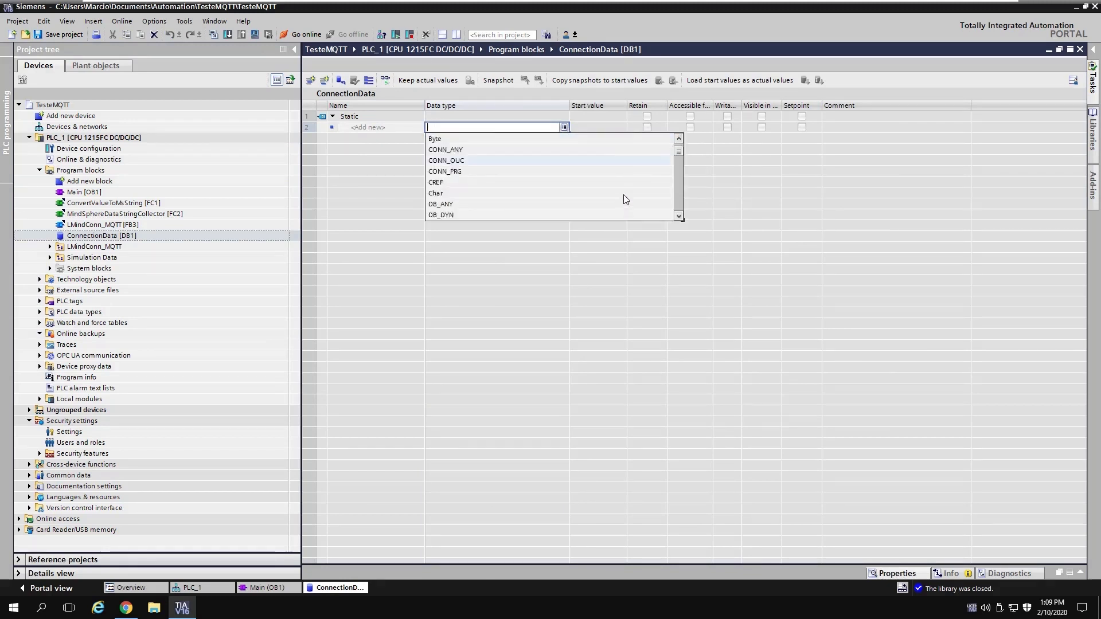
scroll(619, 202, down, 5)
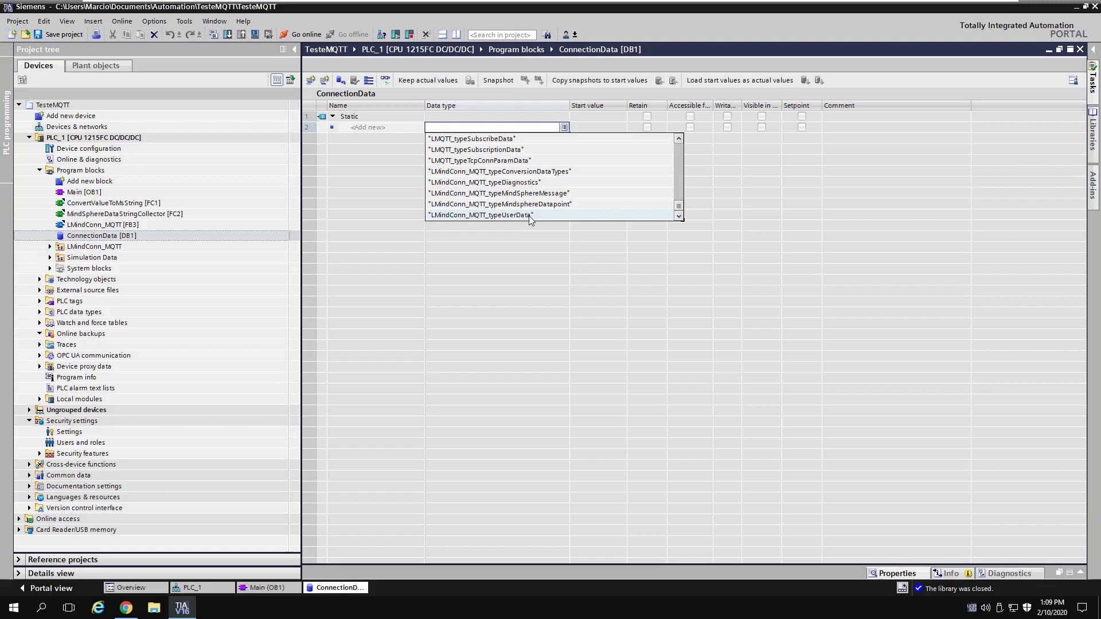
click(546, 216)
key(Return)
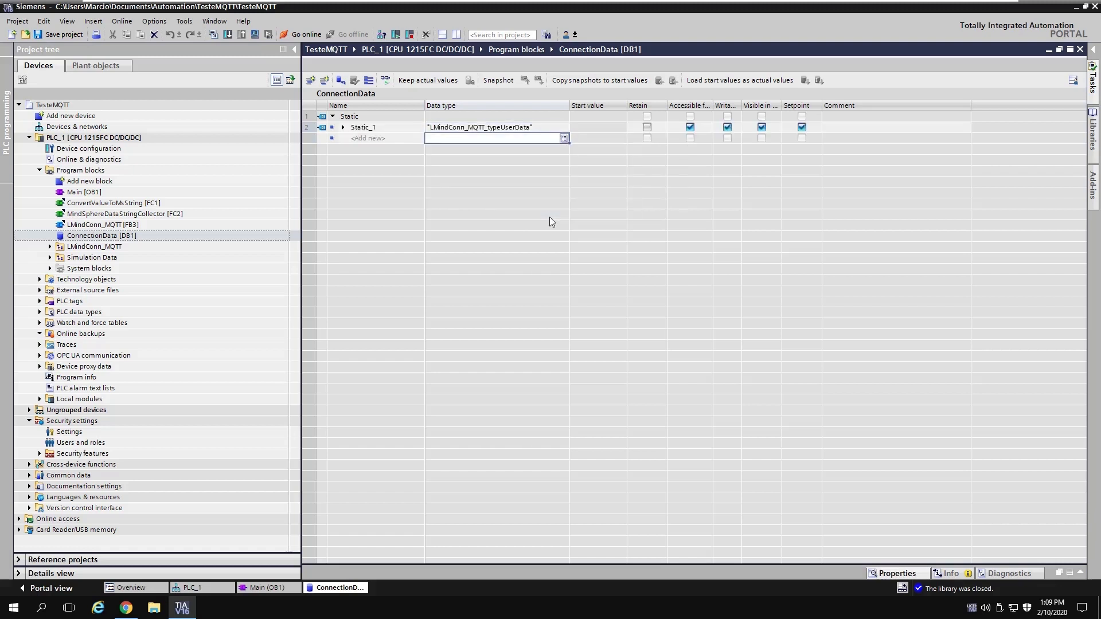
click(343, 128)
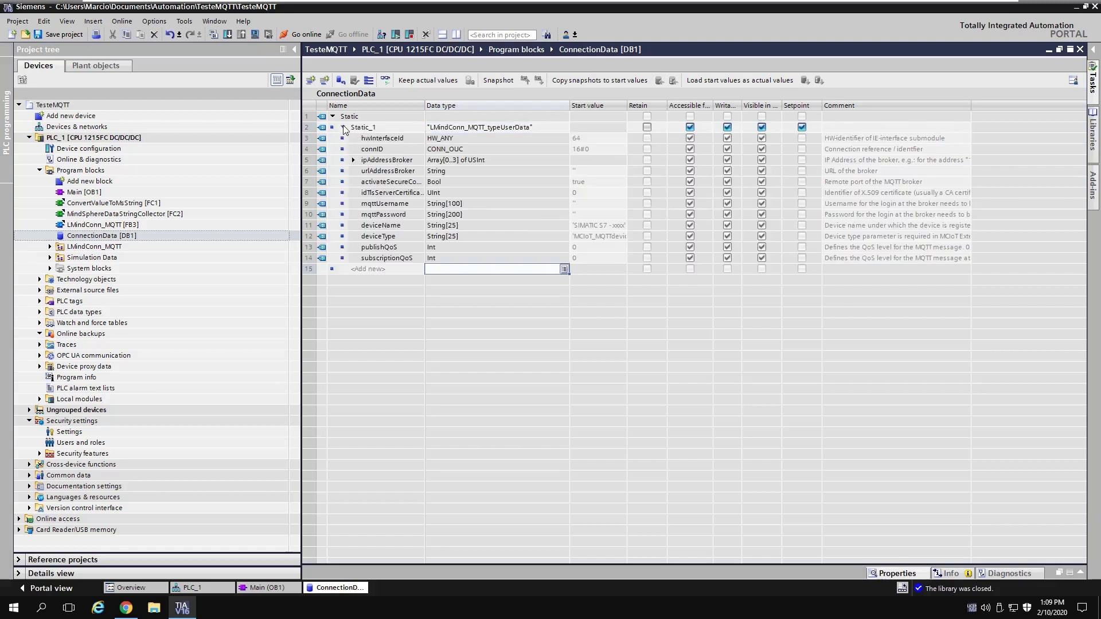
Step: Set start values hwInterfaceId to 0 and connID to 16#1
click(353, 160)
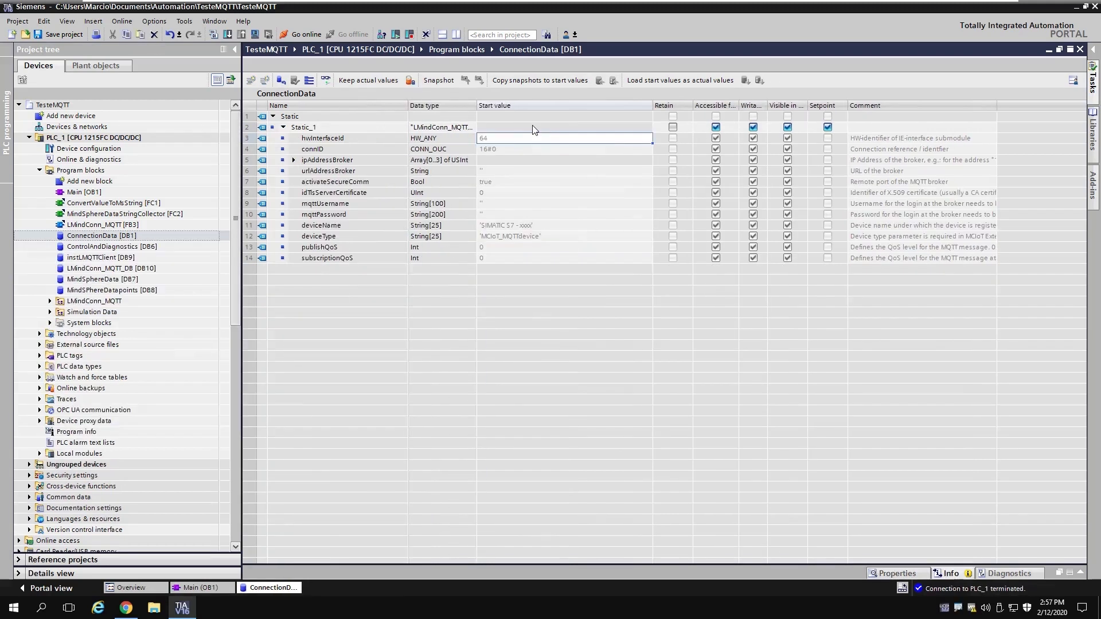
click(517, 142)
text(0)
key(Return)
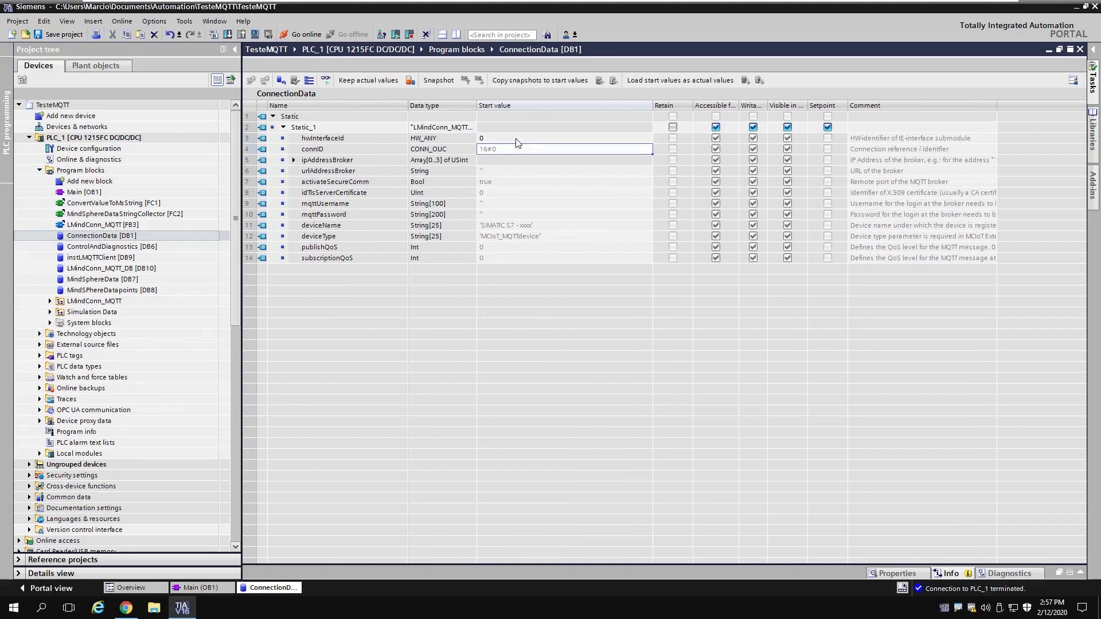
click(512, 150)
text(1)
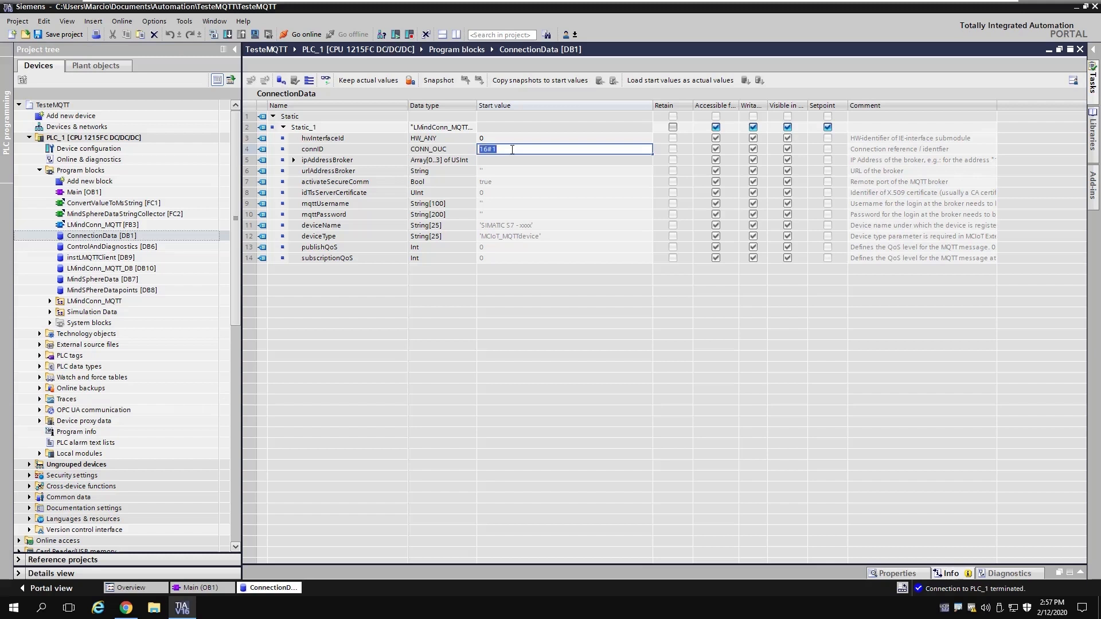
key(Return)
click(514, 153)
click(494, 171)
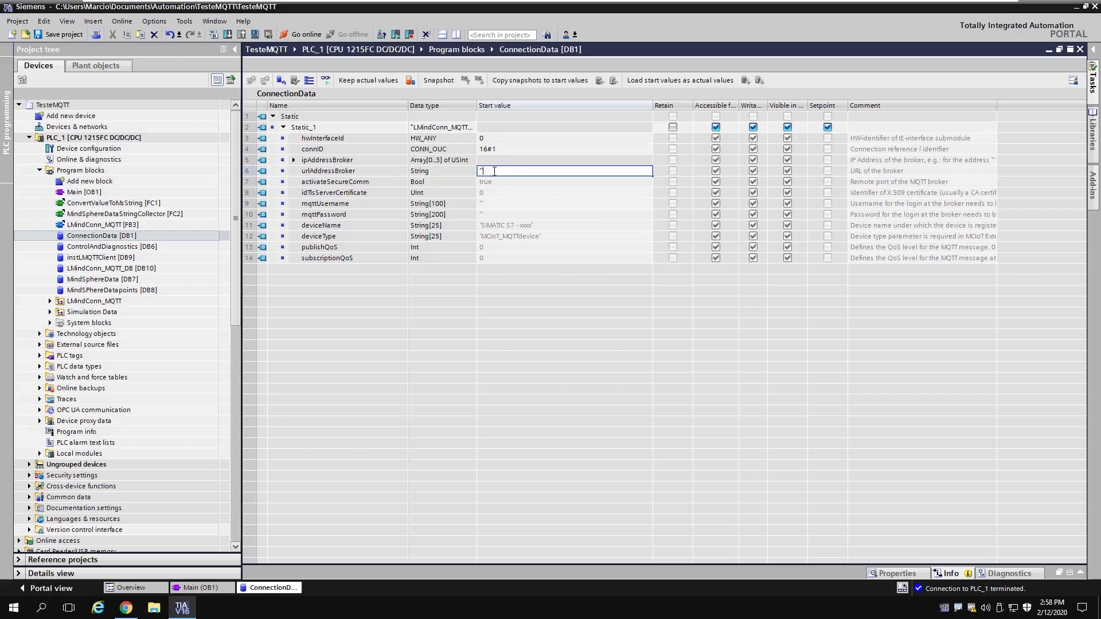
Step: Copy the tenant host name from the MindConnect IoT Extension page address
click(126, 608)
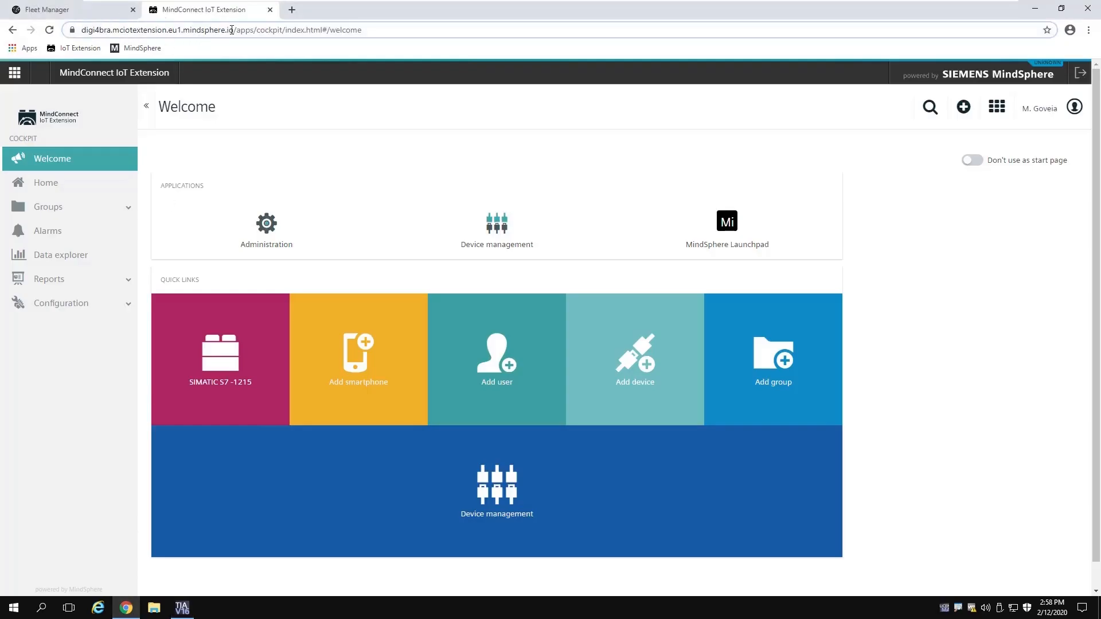
drag(234, 30, 110, 30)
key(ctrl+c)
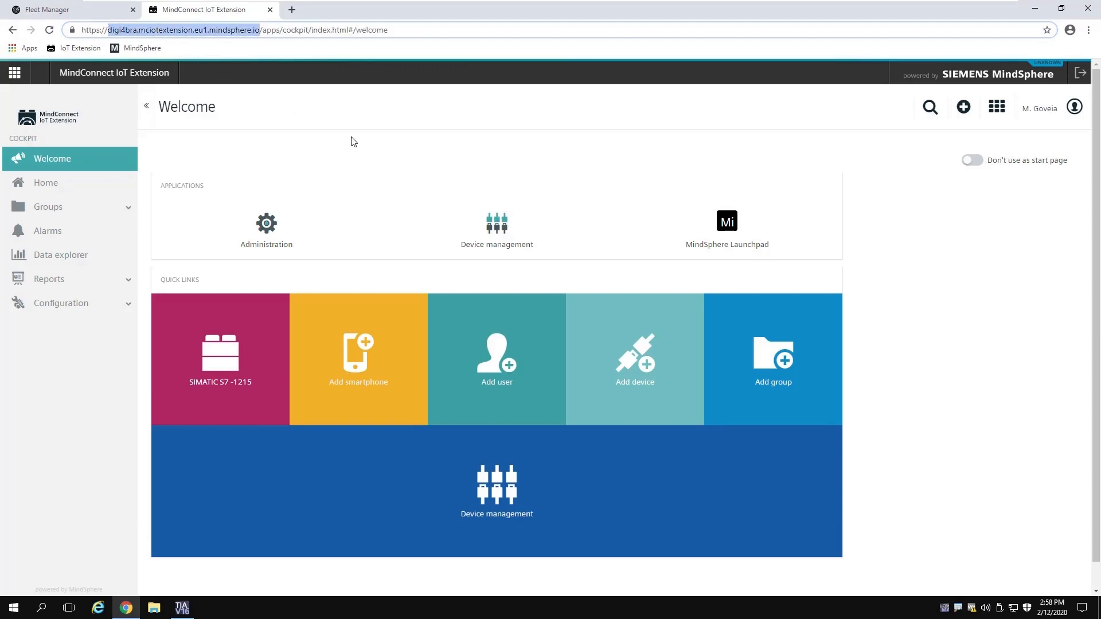
click(182, 607)
click(496, 174)
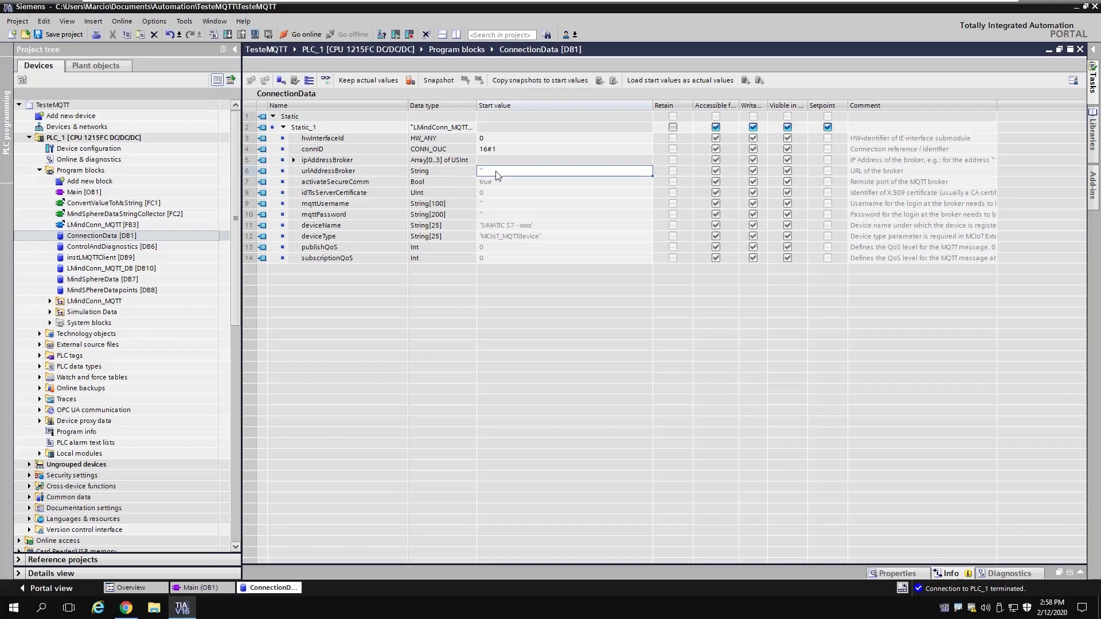
Step: Paste the broker host into urlAddressBroker, set activateSecureComm true and idTlsServerCertificate 3
click(497, 174)
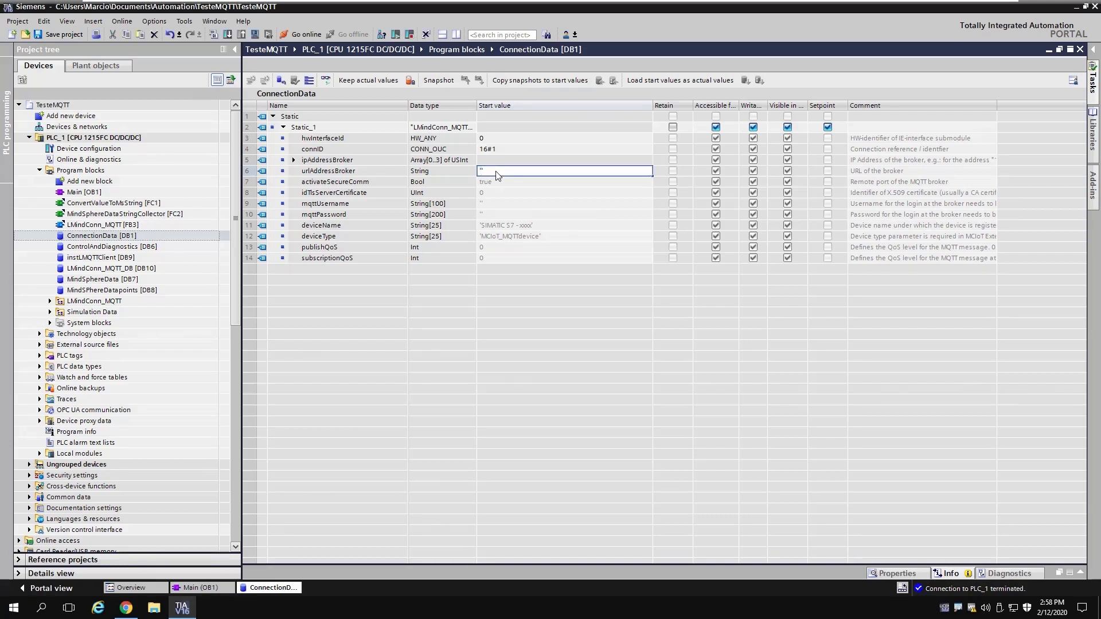
key(ctrl+v)
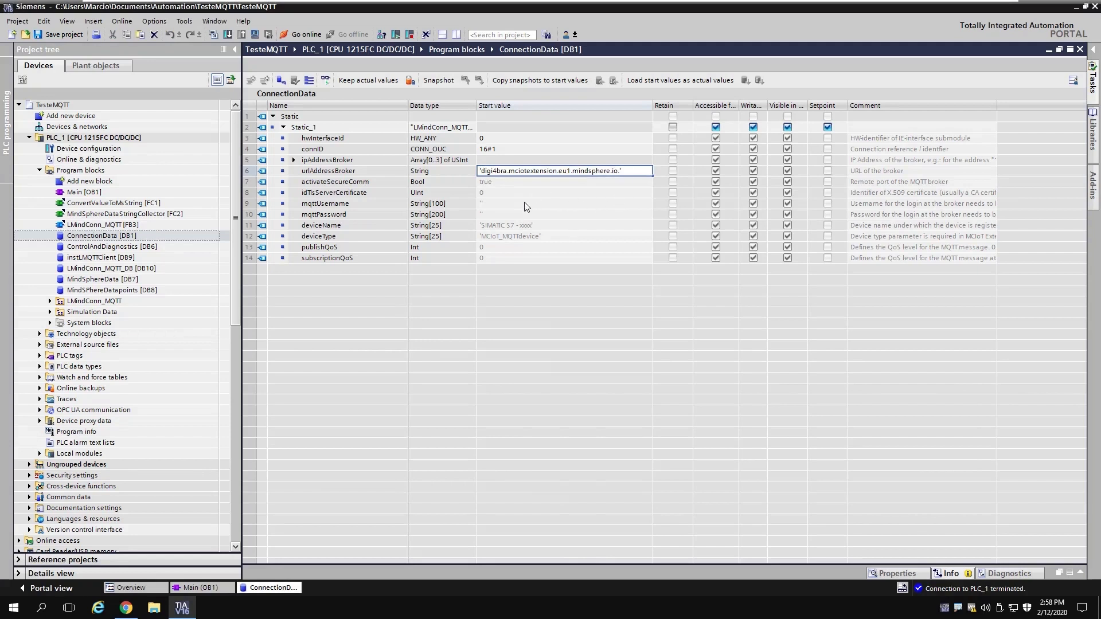
click(496, 183)
text(true)
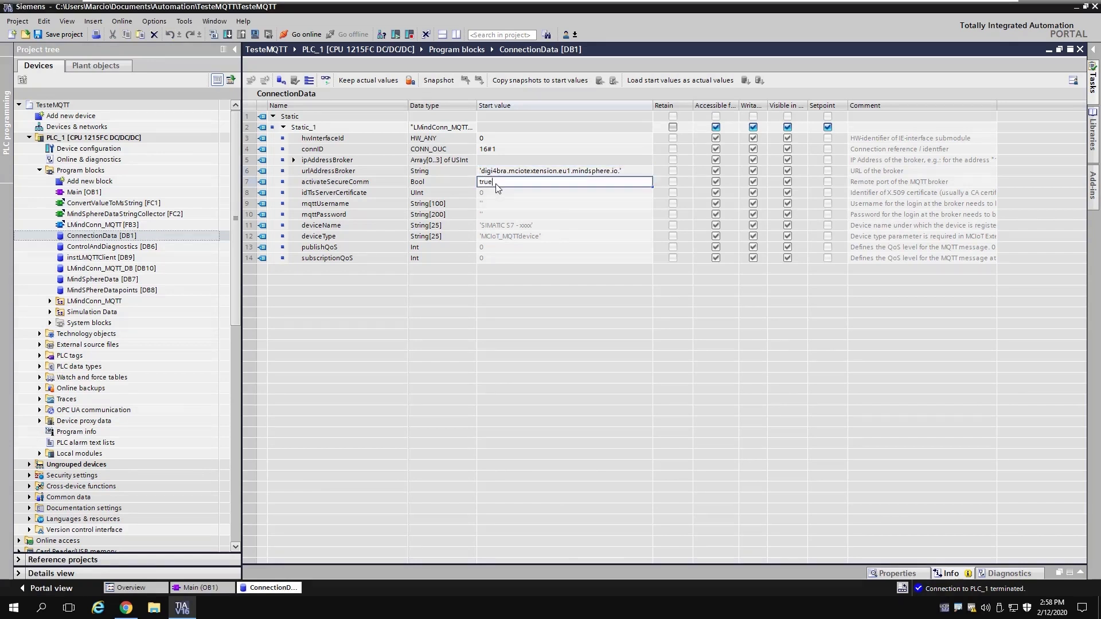
key(Return)
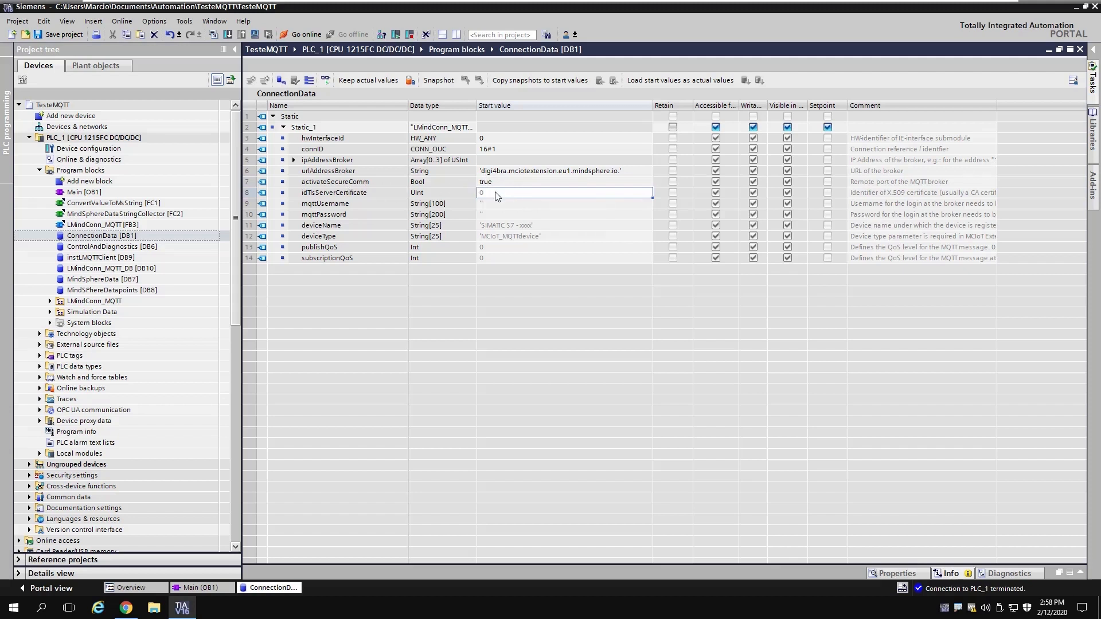
click(497, 195)
text(3)
key(Return)
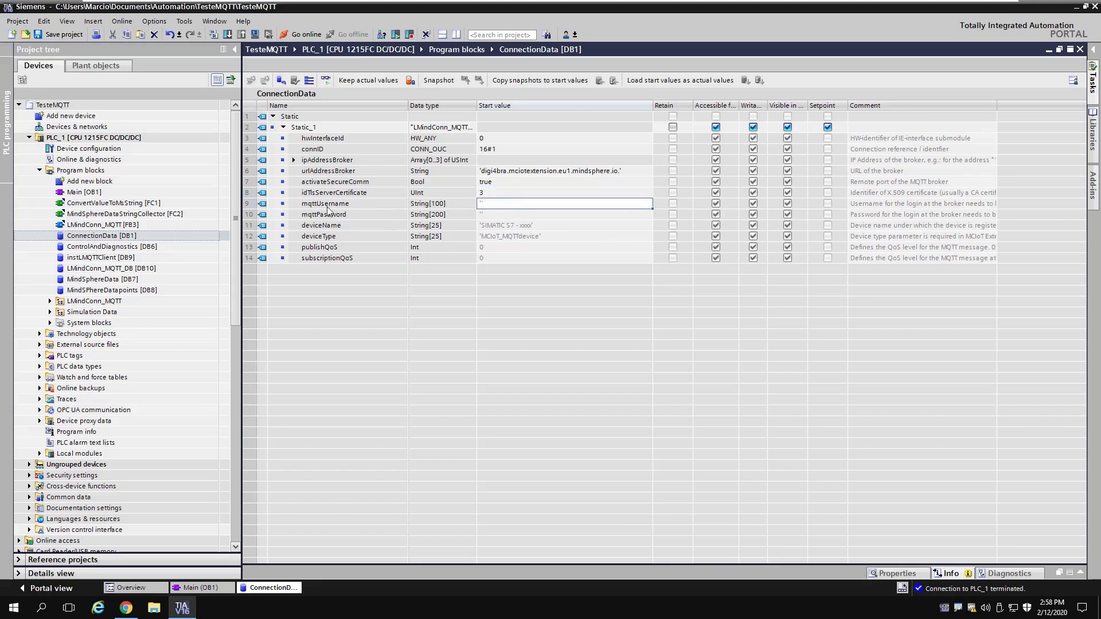
click(129, 608)
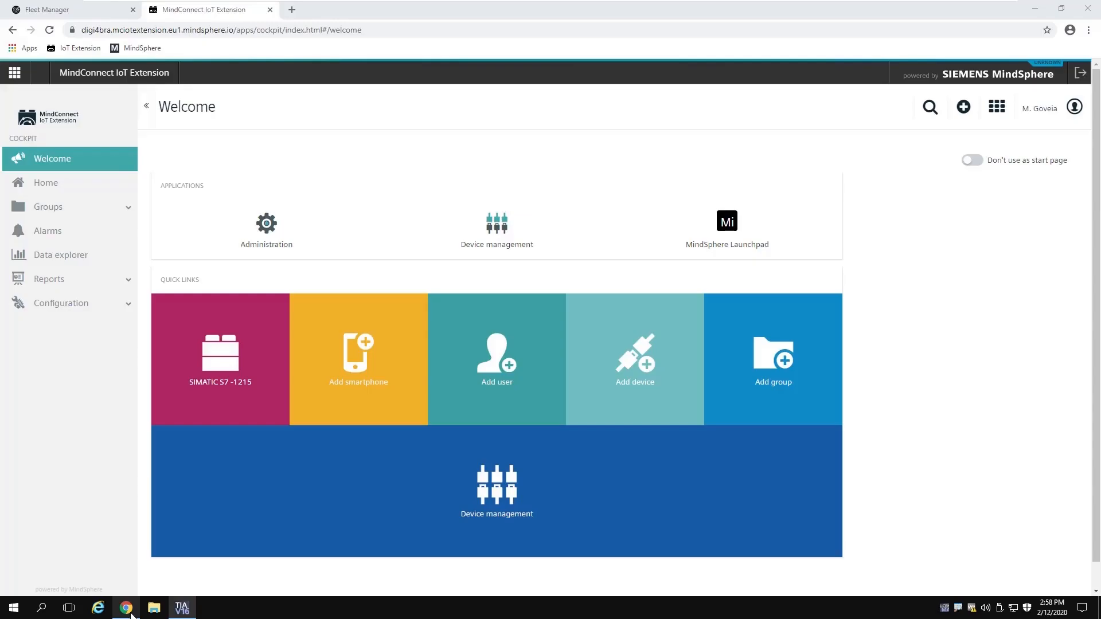
Step: Select the tenant name at the start of the MindConnect IoT Extension page address
double_click(111, 32)
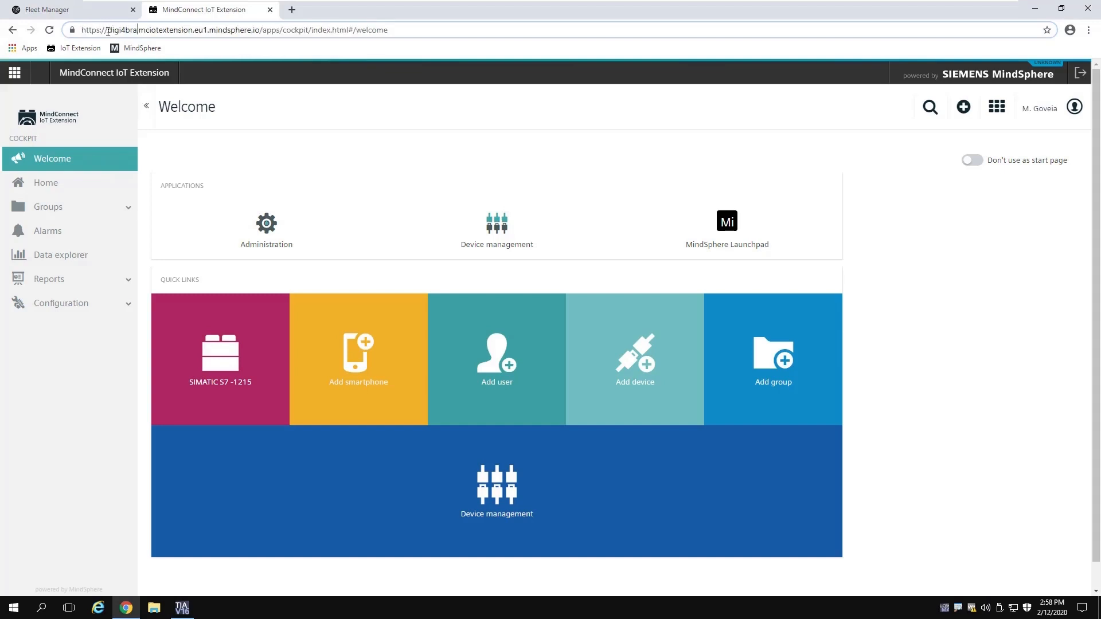
click(113, 32)
drag(109, 31, 138, 32)
key(ctrl+c)
Step: Set mqttUsername to the tenant name plus '/' and the user's name, then begin the password
key(alt+Tab)
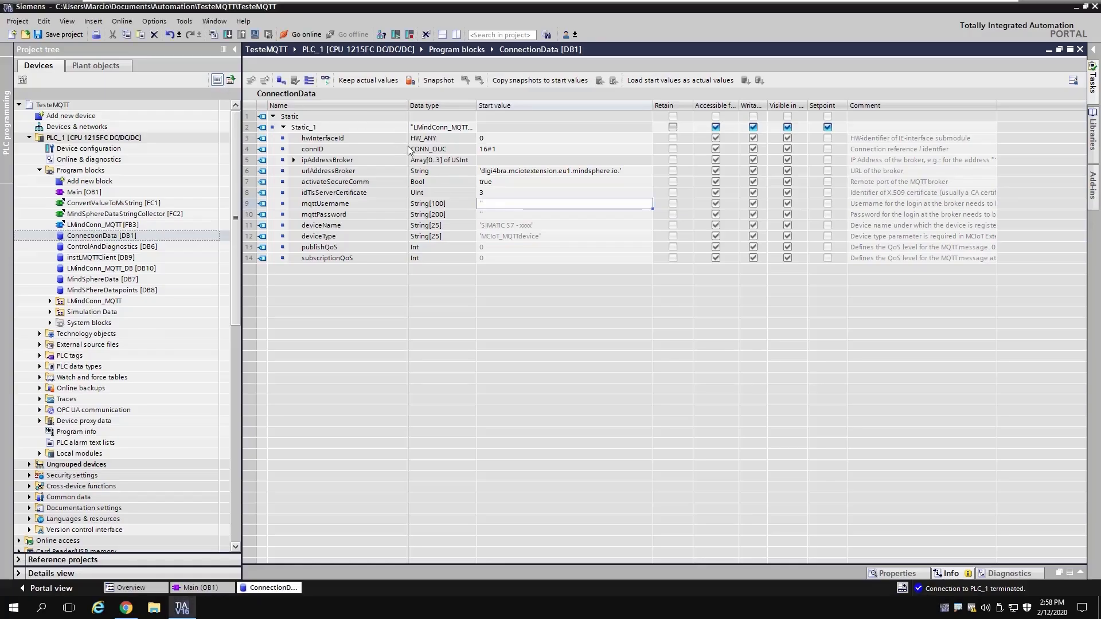
click(504, 204)
click(504, 204)
key(ctrl+v)
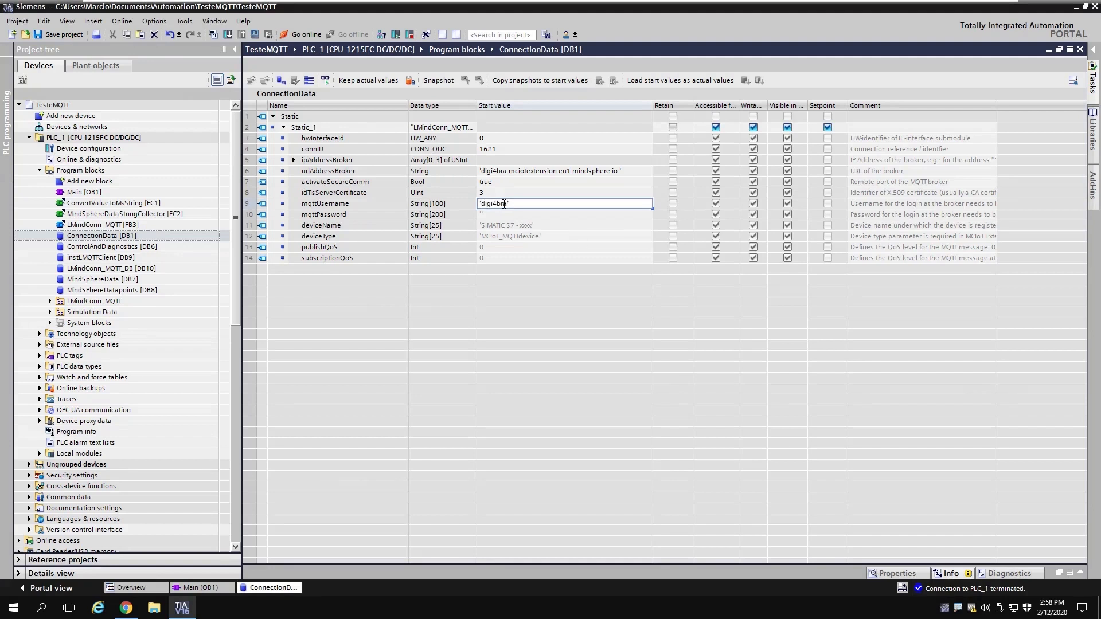
click(484, 216)
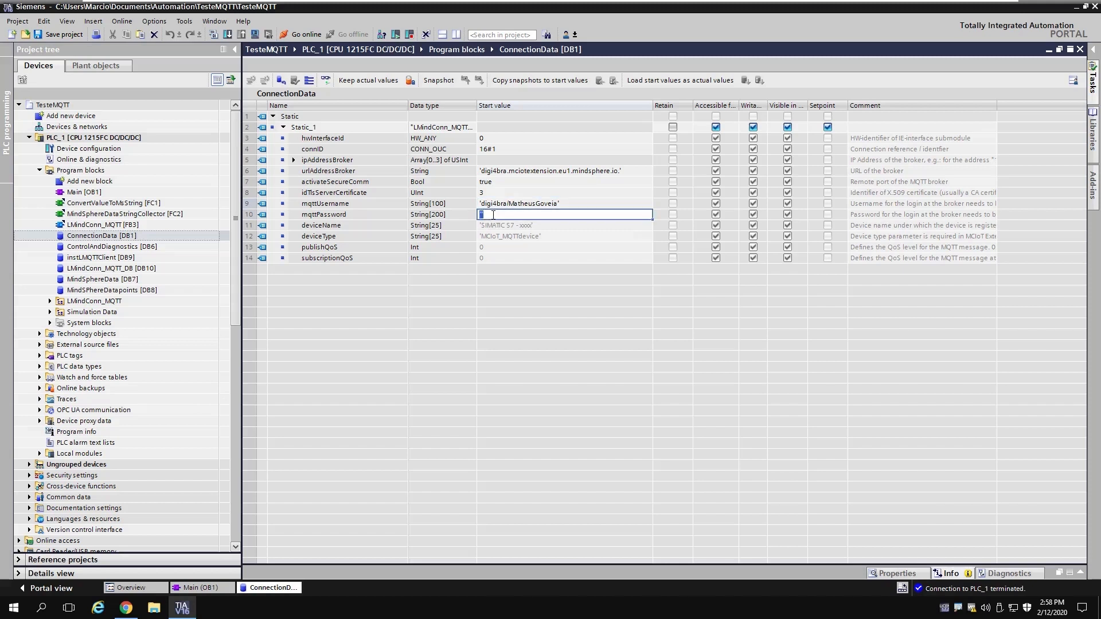
click(493, 216)
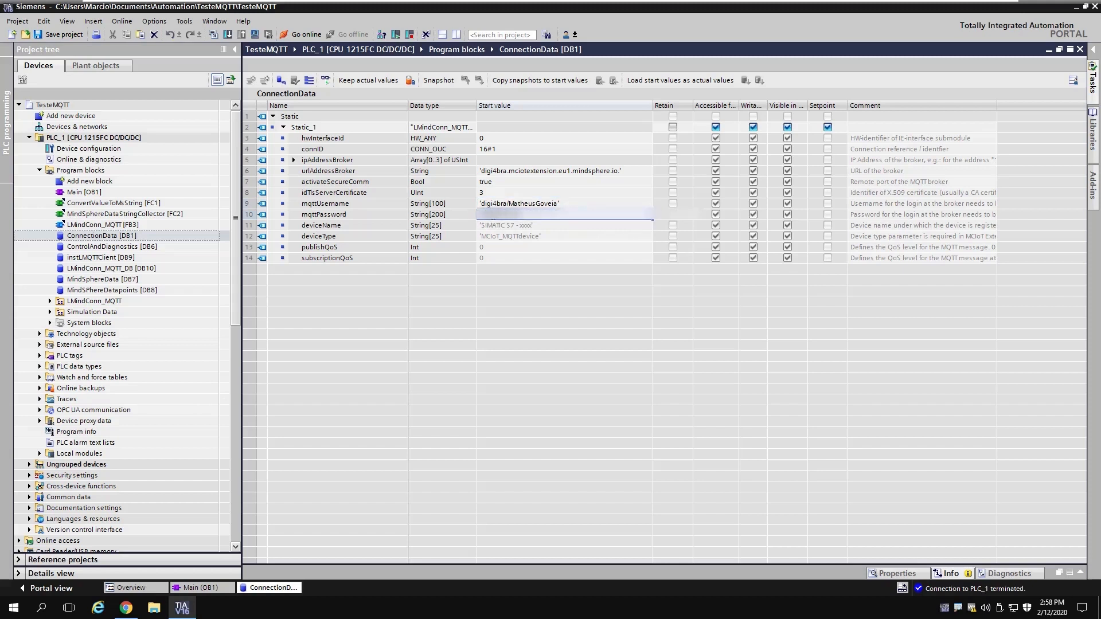
Step: Set deviceName to 'SIMATIC S7 - 1215' and deviceType to 'S71200_SIMATIC_Device'
click(514, 224)
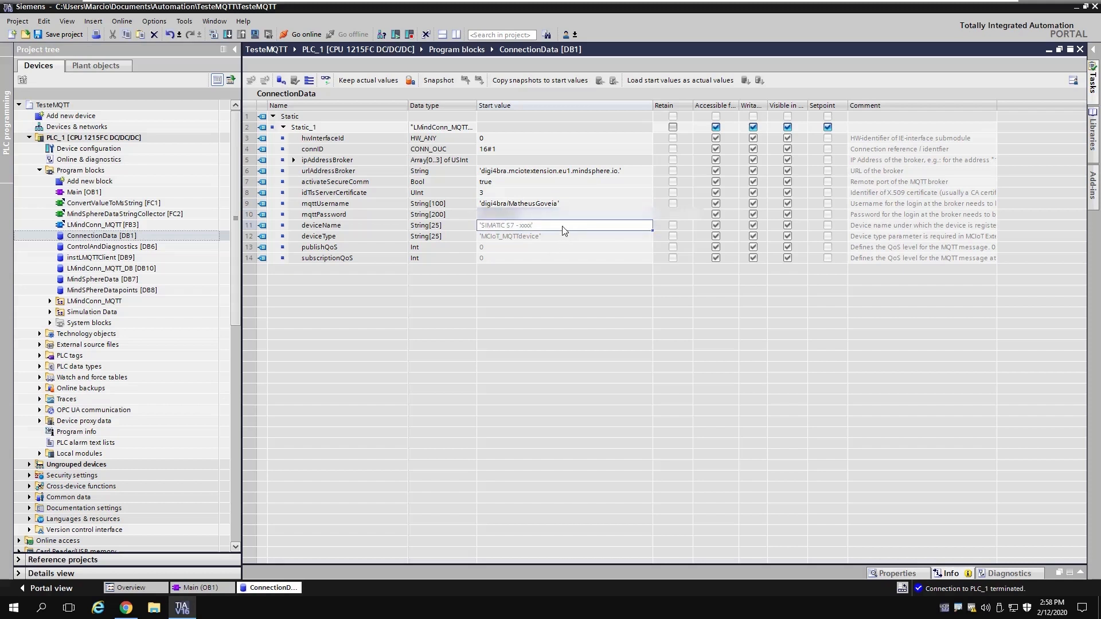
click(555, 226)
click(558, 225)
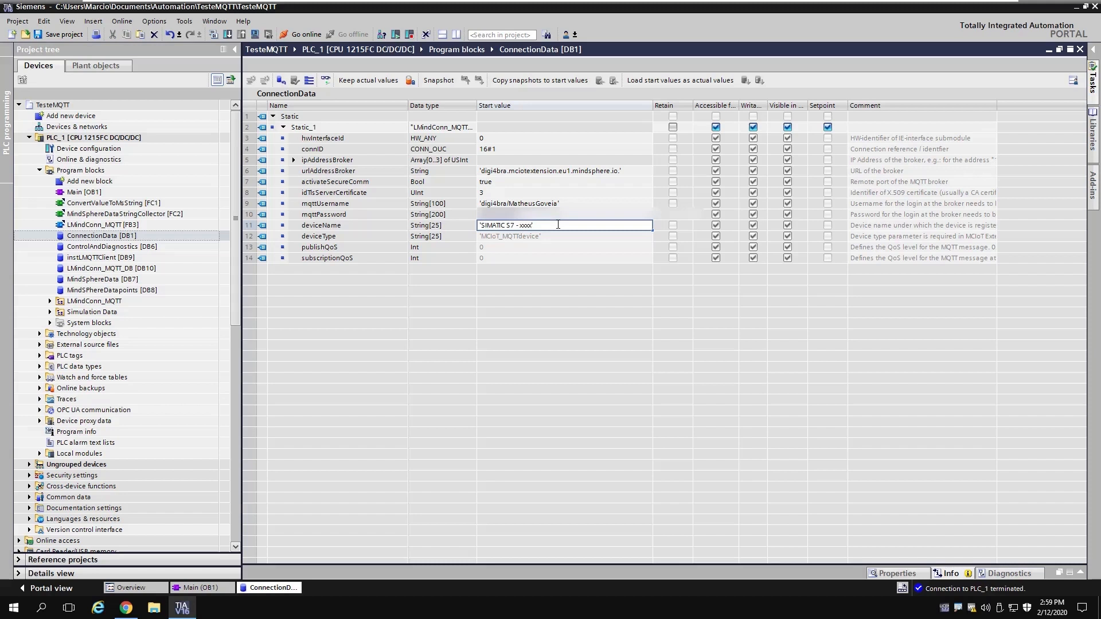
key(shift+Left)
key(shift+Left)
key(shift+Left)
key(shift+Left)
text(1215)
click(552, 237)
click(554, 238)
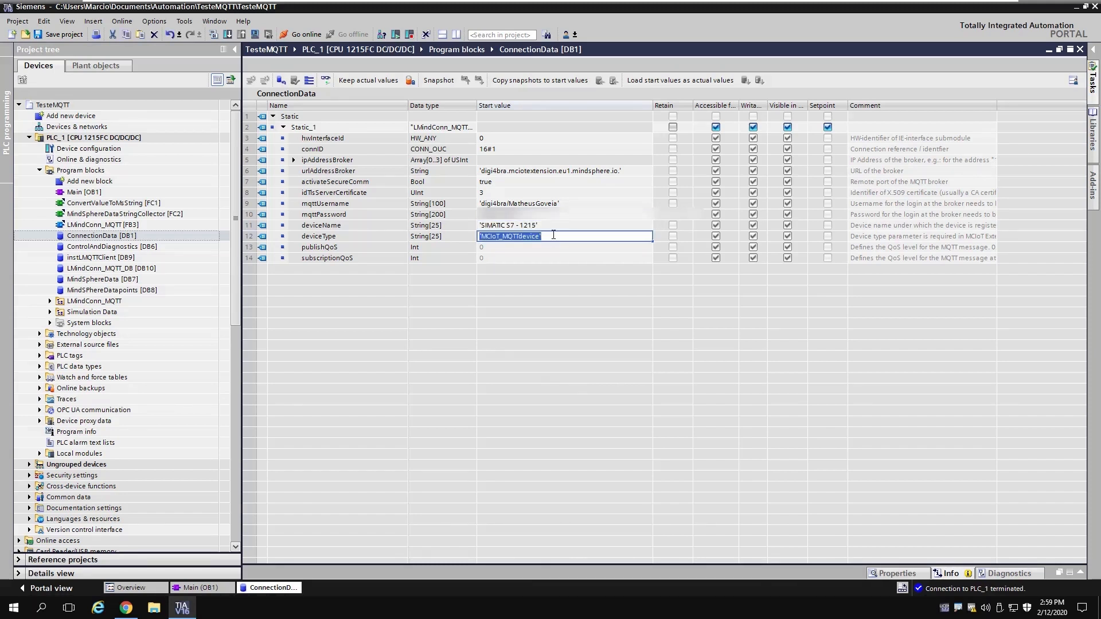
click(553, 236)
key(shift+Left)
key(shift+Left)
key(shift+Left)
key(shift+Left)
key(shift+Left)
key(shift+Left)
key(shift+Left)
key(shift+Left)
key(shift+Left)
key(shift+Left)
key(shift+Left)
key(shift+Left)
key(shift+Left)
key(shift+Left)
key(shift+Left)
text(S71200_SIMATIC_De)
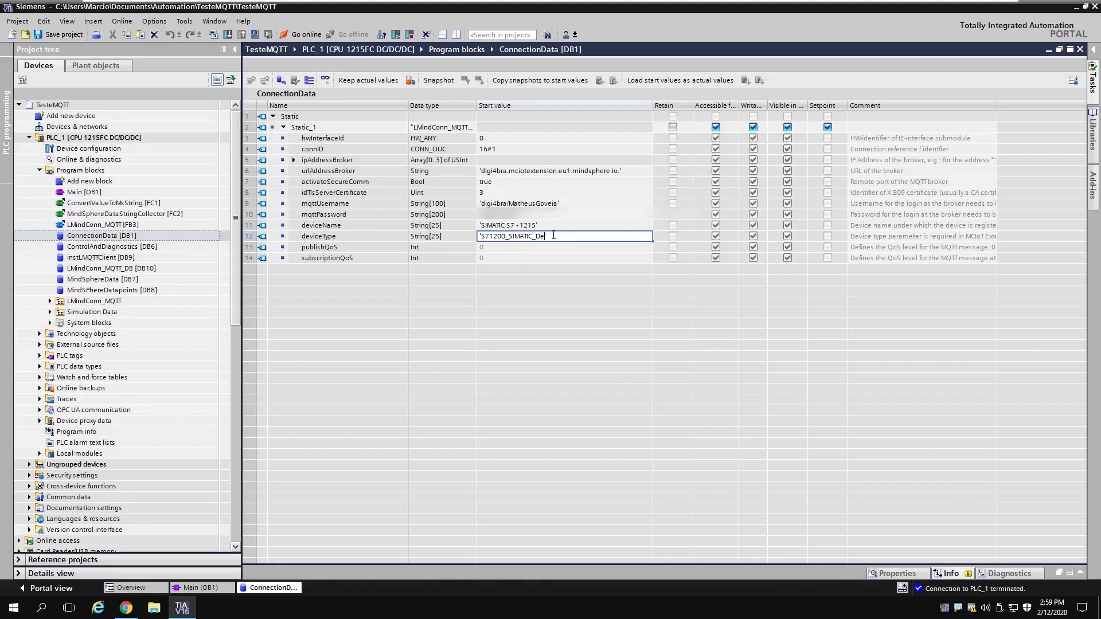
text(vice')
key(Return)
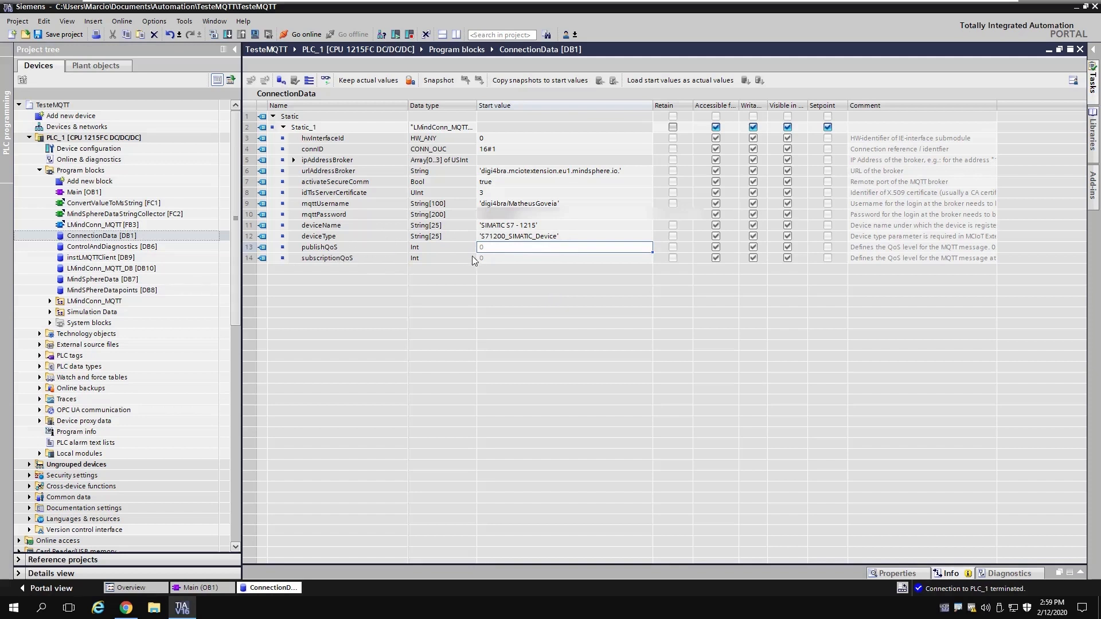
Step: Set both publishQoS and subscriptionQoS start values to 1
click(495, 250)
text(1)
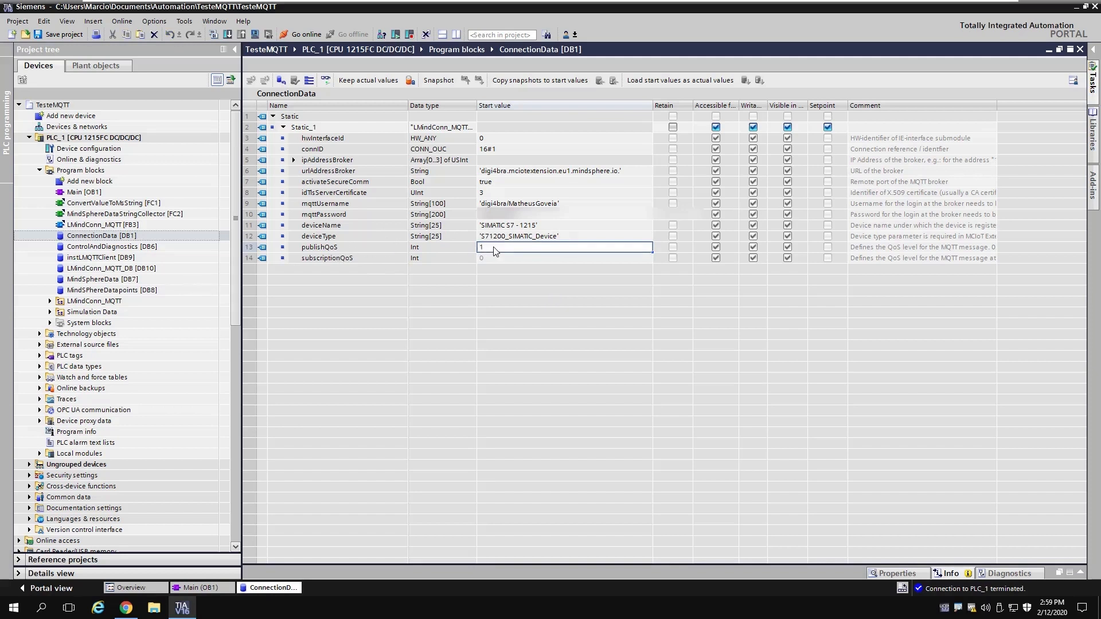
key(Return)
text(1)
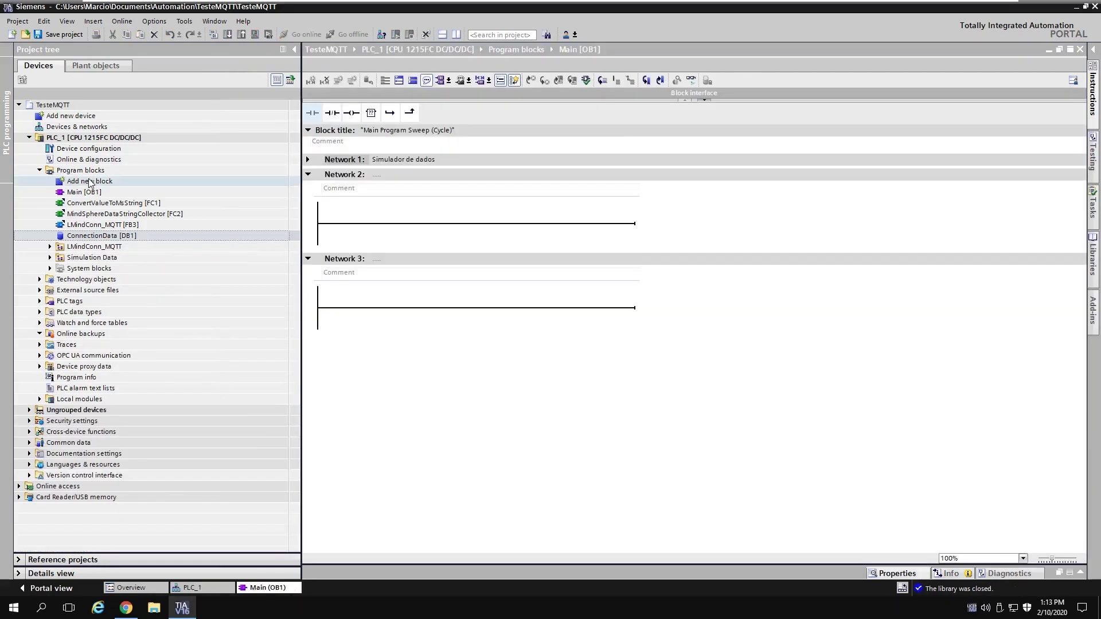
Step: Add a global data block named ControlAndDiagnostics (DB6)
click(92, 183)
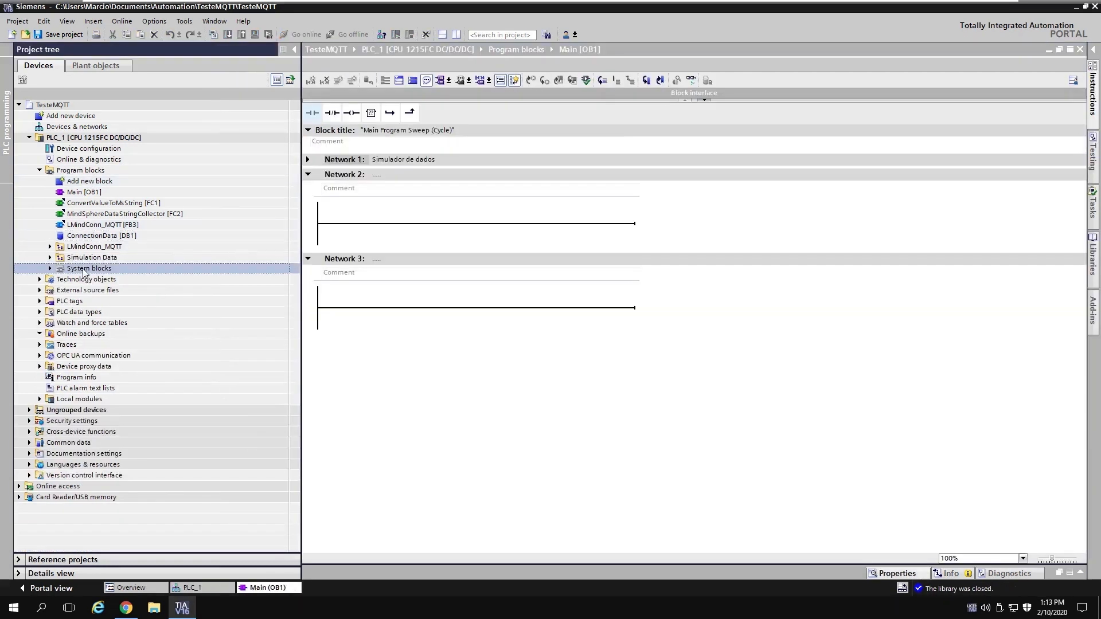
double_click(91, 181)
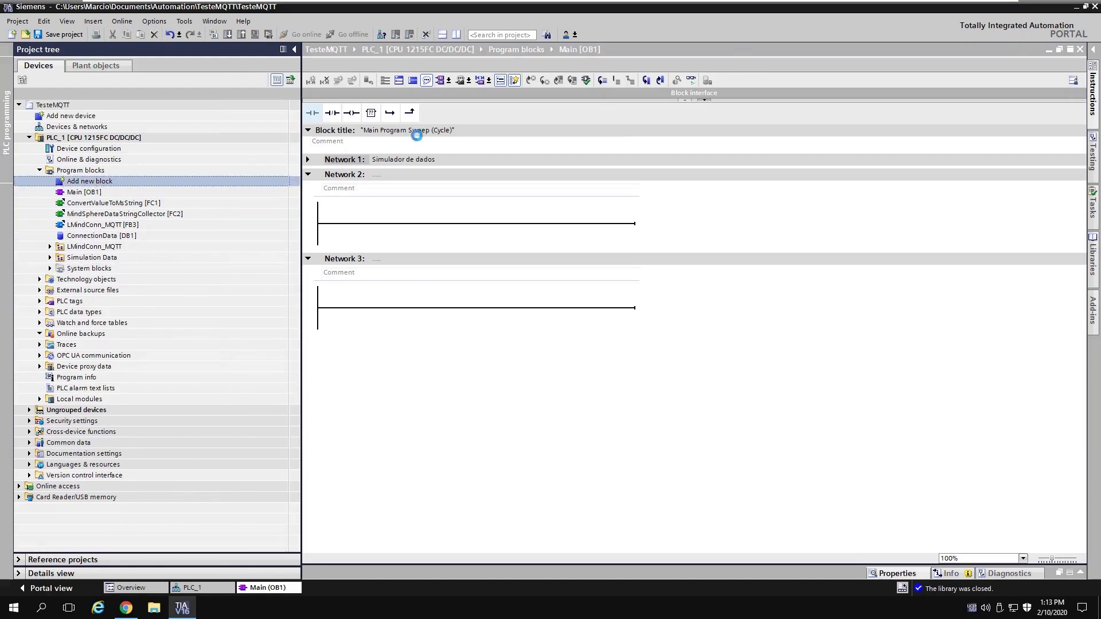
text(Control)
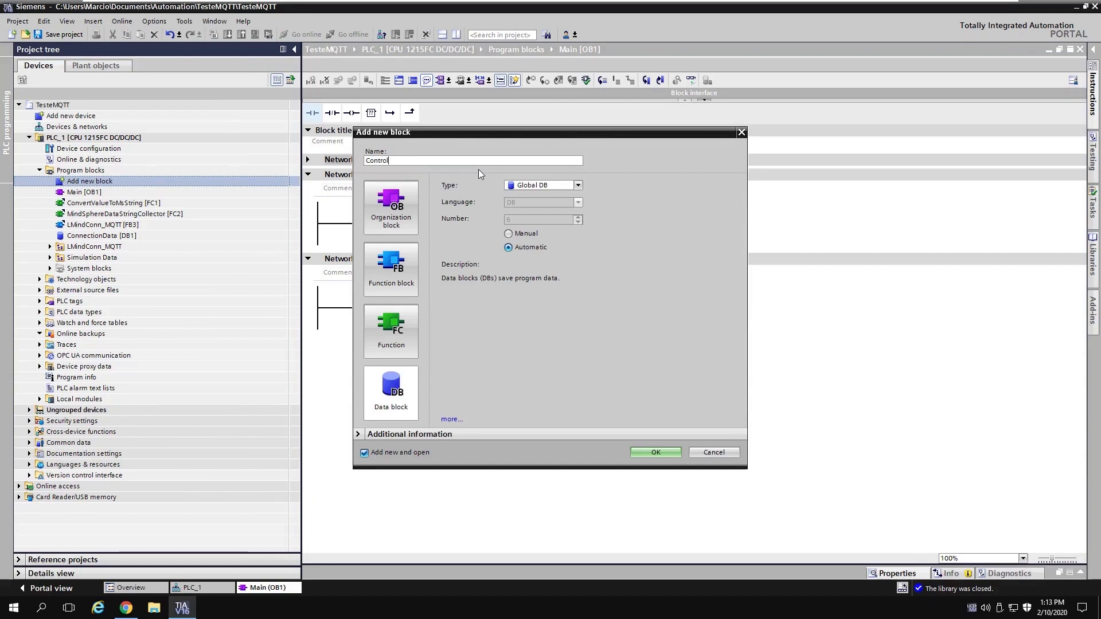
text(AndDiagnostics)
click(656, 452)
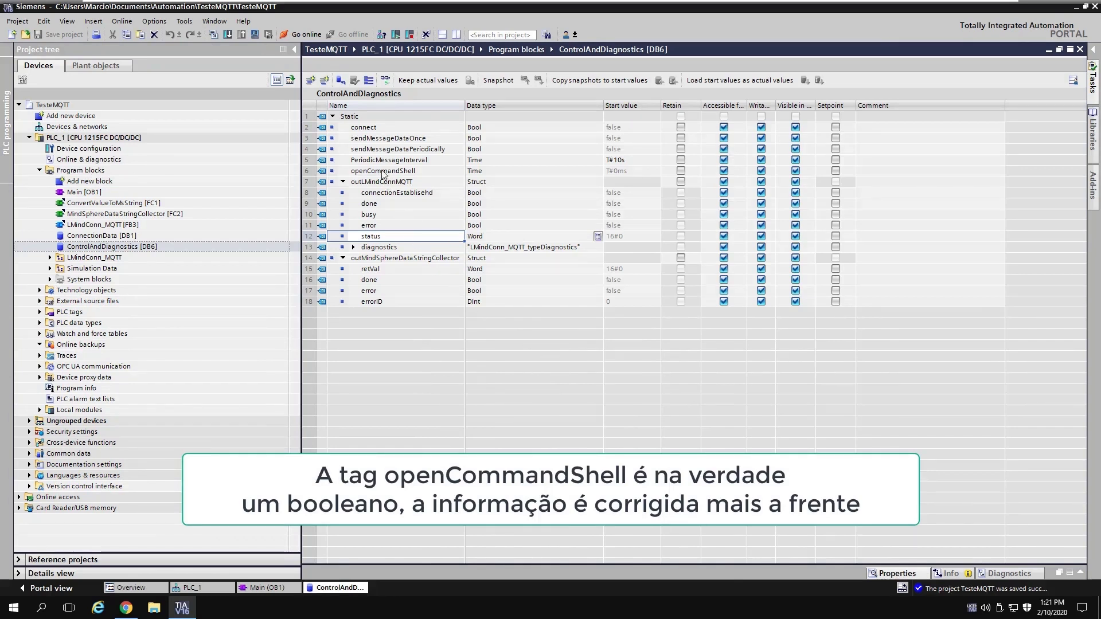
Step: Review the PeriodicMessageInterval tag (start value T#10s), then close the ControlAndDiagnostics editor
click(419, 164)
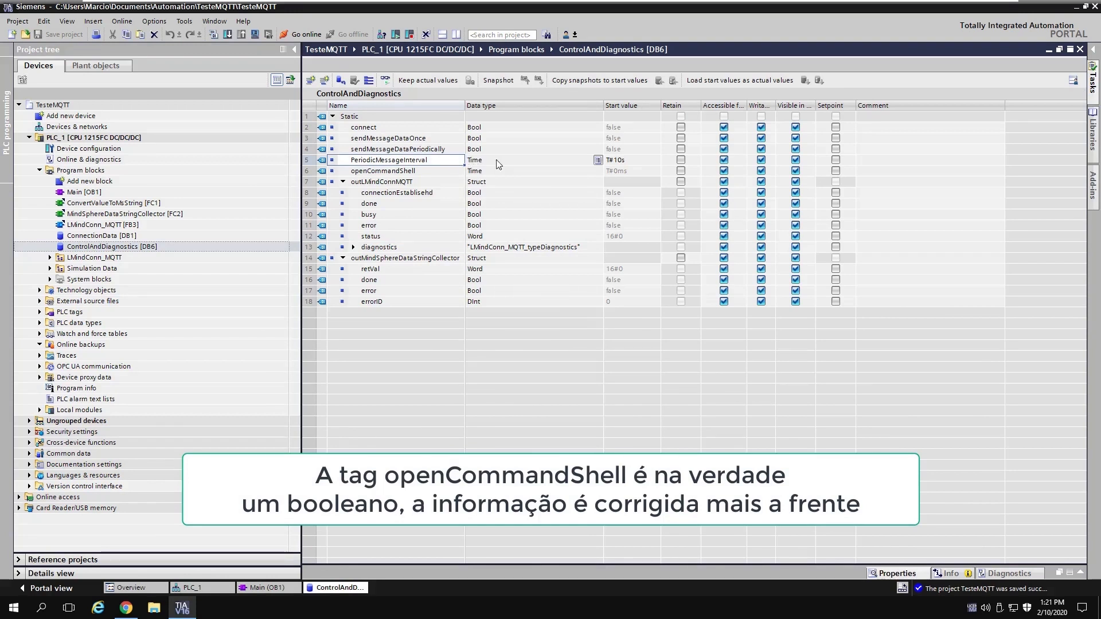
click(543, 165)
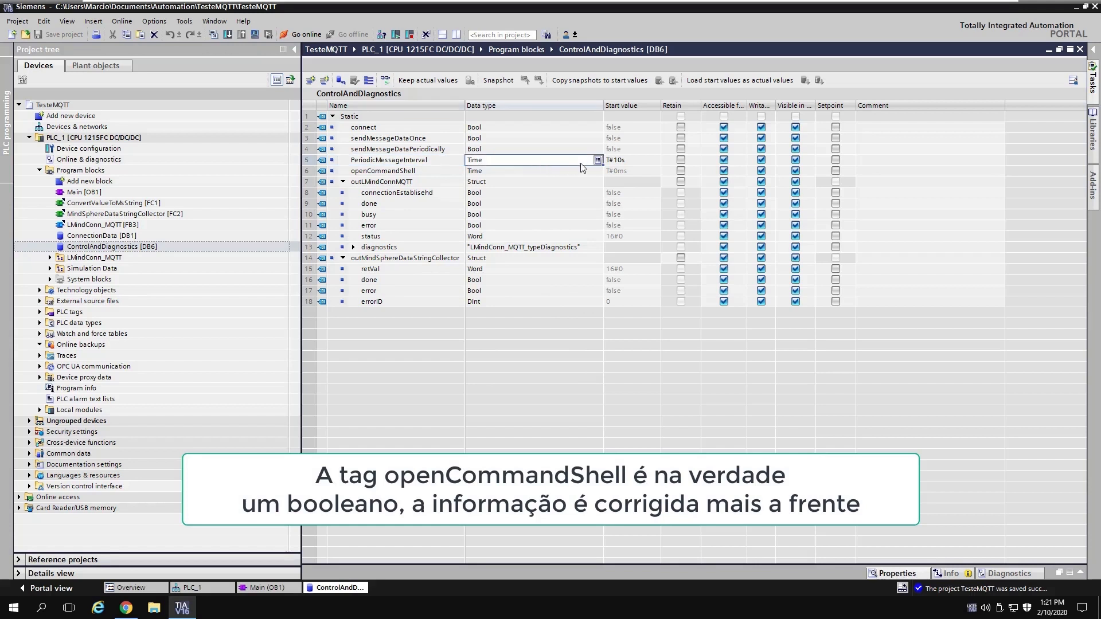
click(647, 165)
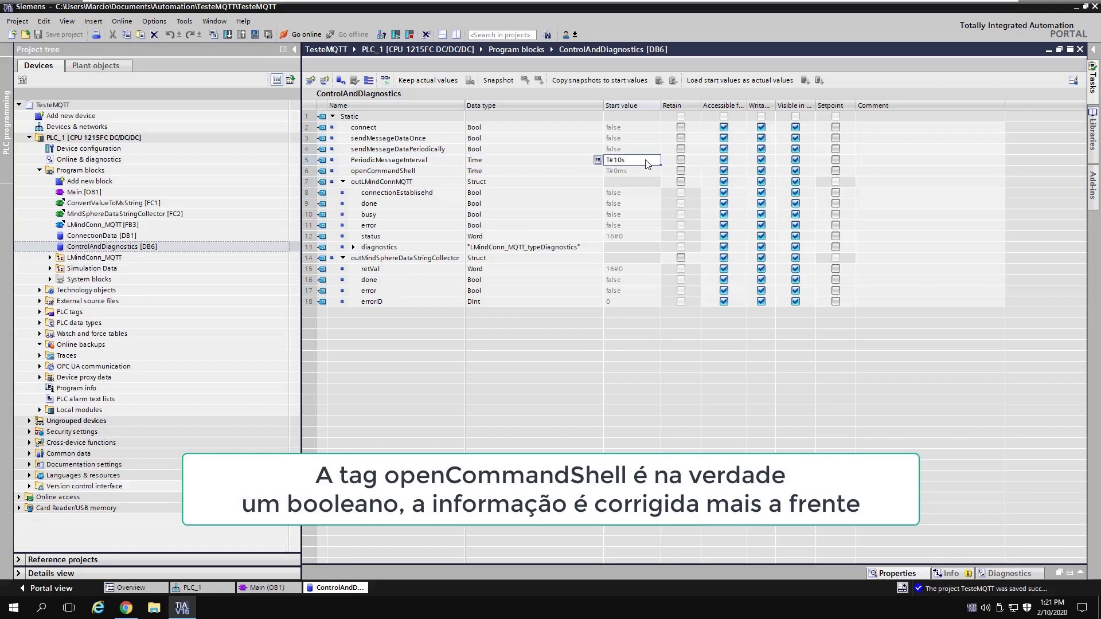
right_click(349, 589)
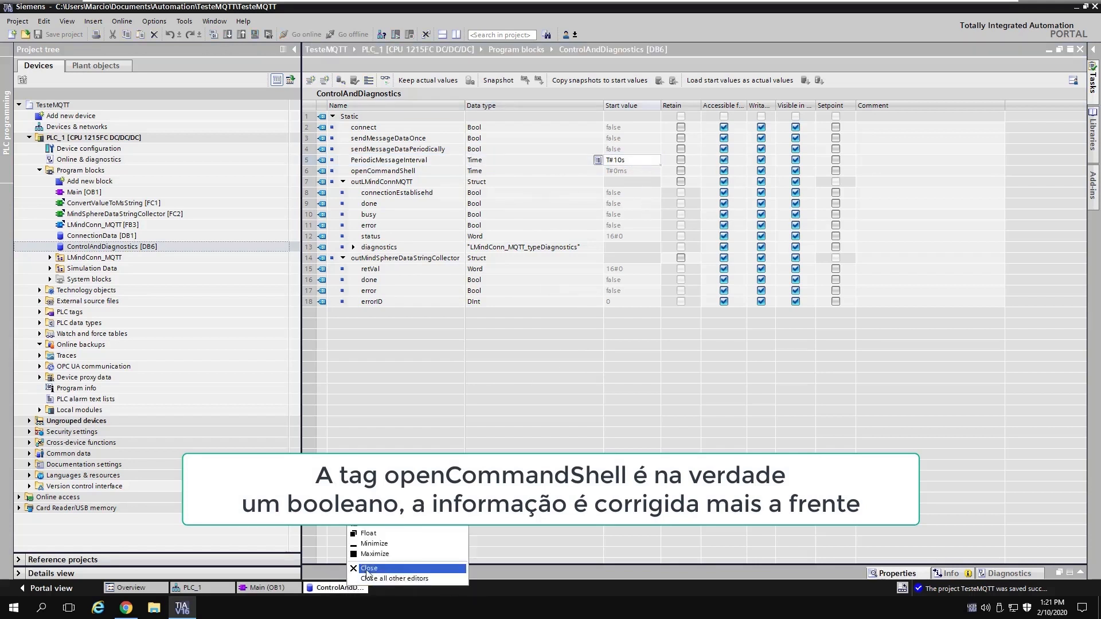
click(369, 573)
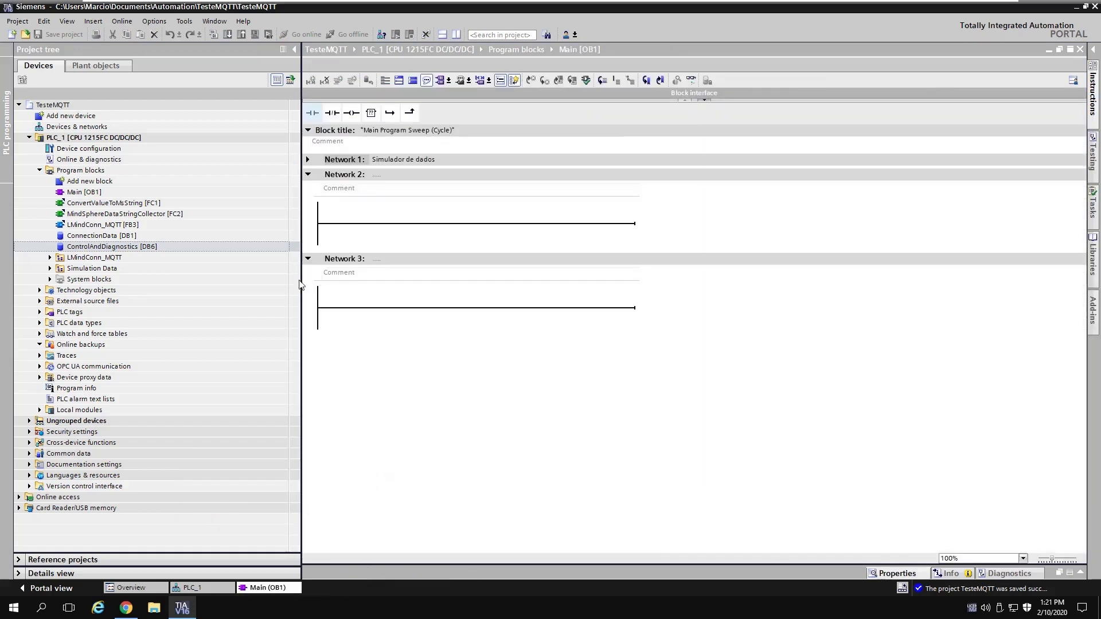
Step: Add a global data block named MindSphereData (DB7)
click(98, 181)
double_click(97, 181)
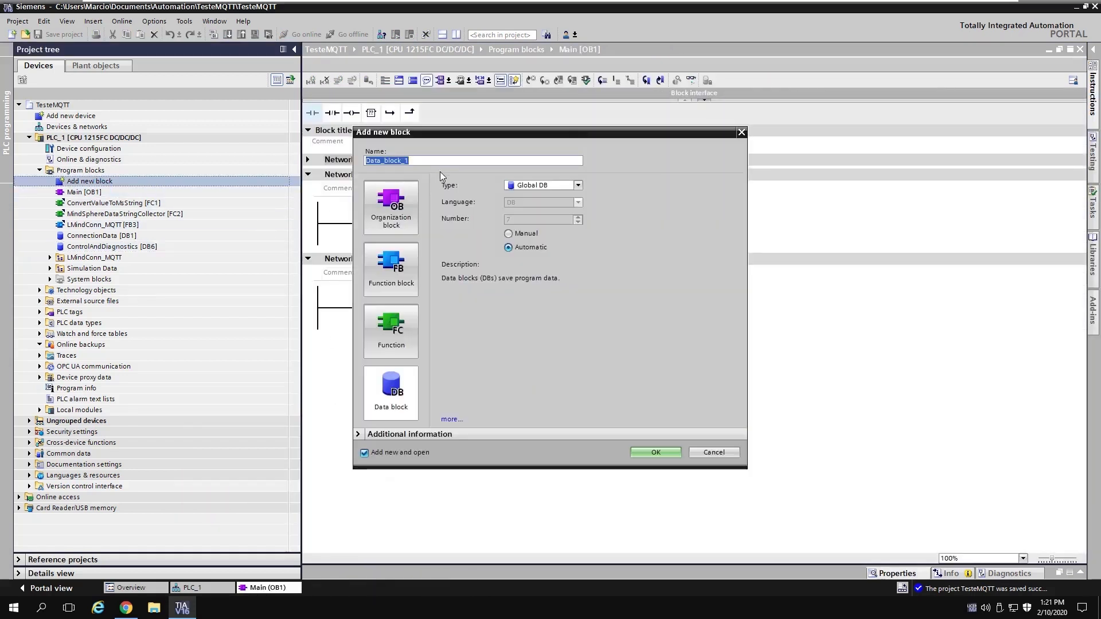
text(MindSh)
text(pereData)
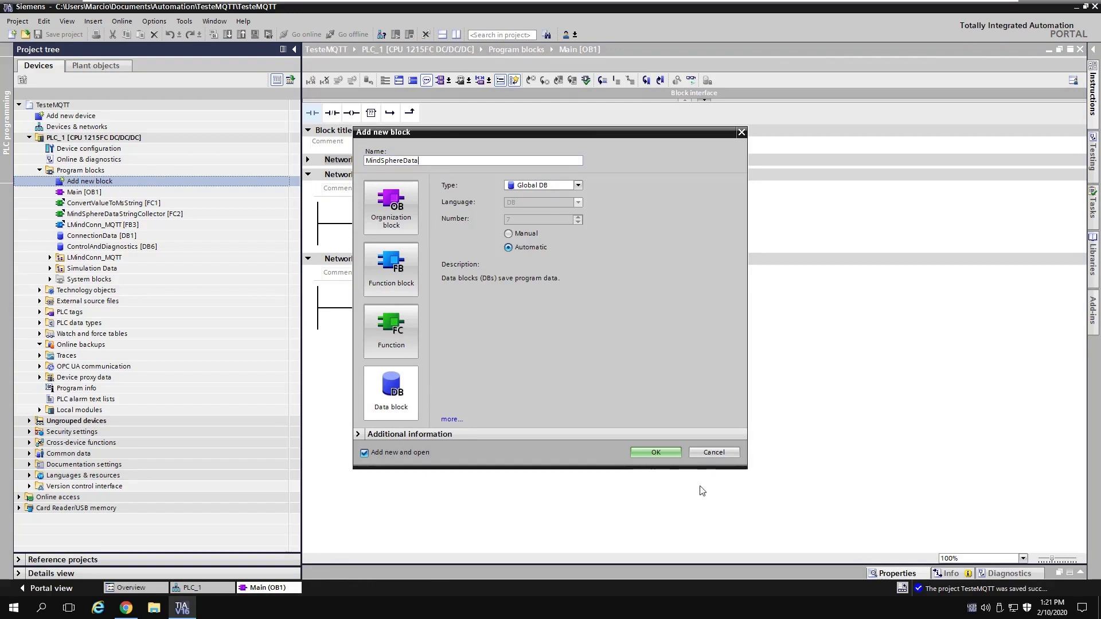
click(667, 453)
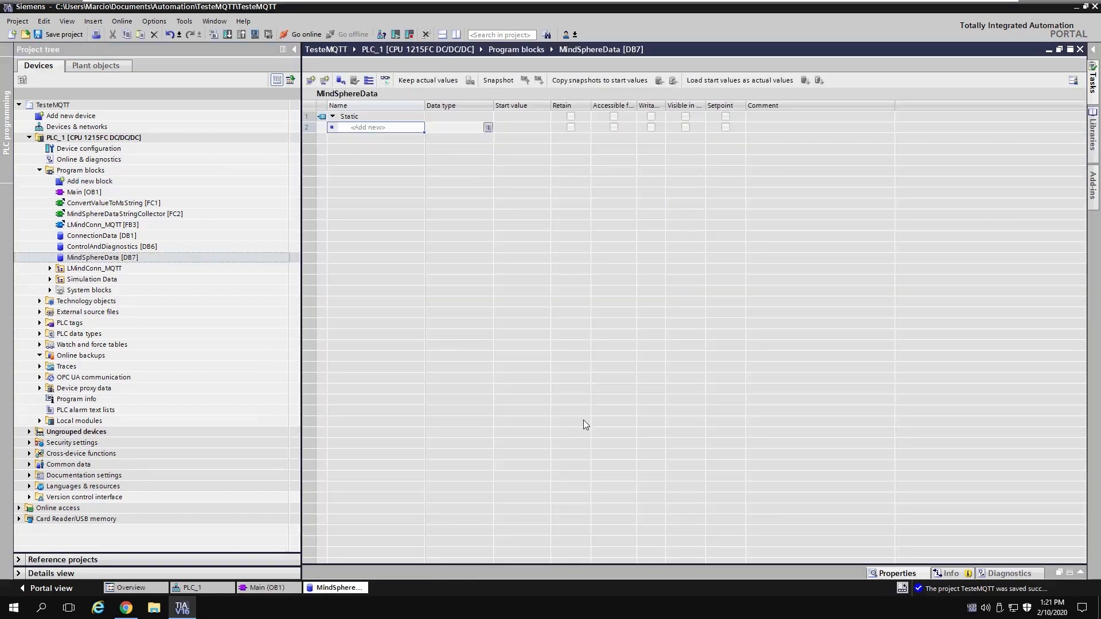
Step: Add the first tag MindSphereDataString to MindSphereData
click(397, 128)
text(MindSphereData)
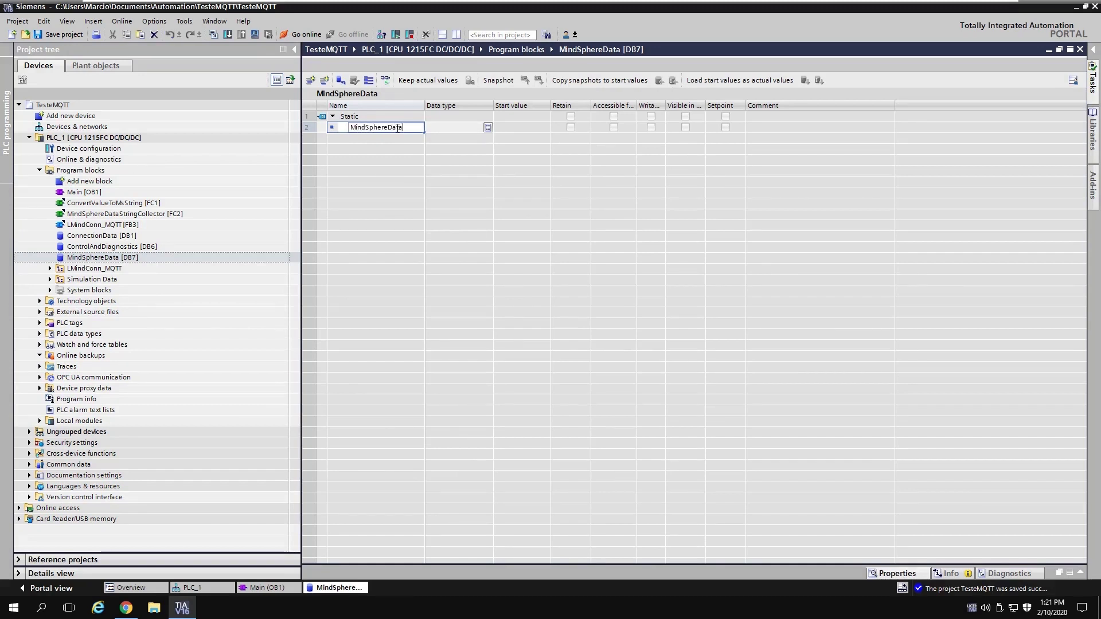
text(String)
key(Return)
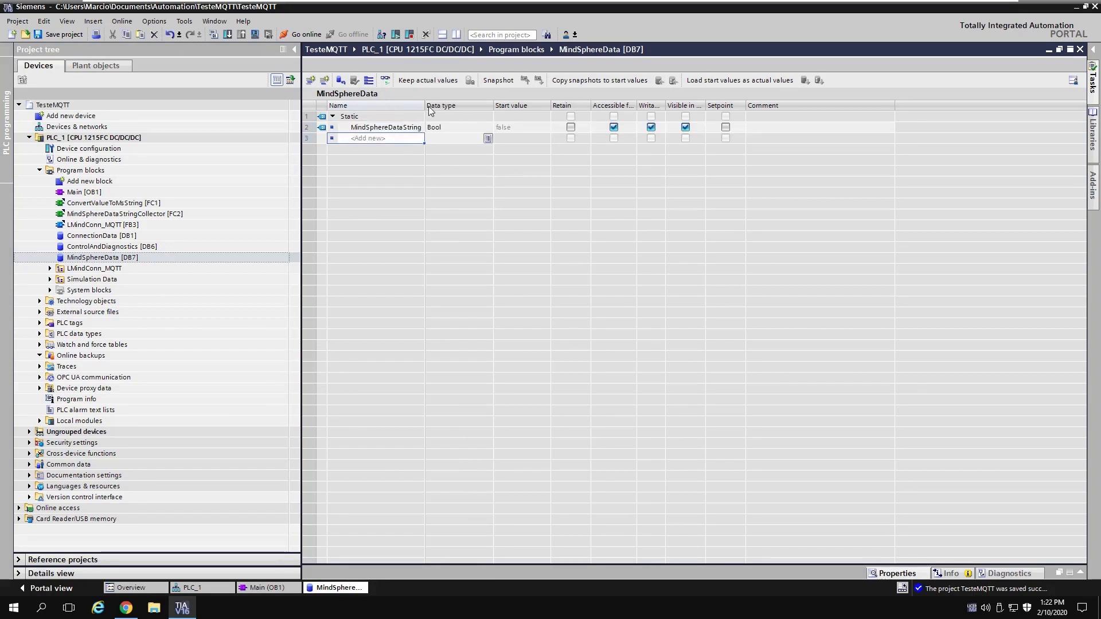
Step: Change MindSphereDataString's data type from Bool to WString
drag(427, 103, 453, 105)
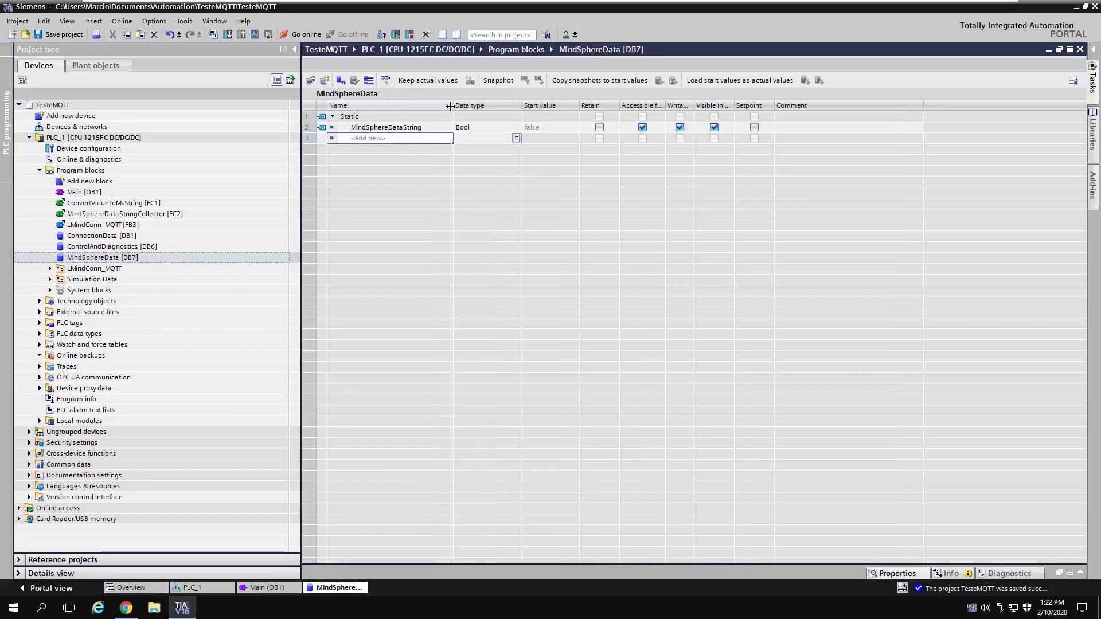
click(473, 127)
double_click(472, 128)
text(WStr)
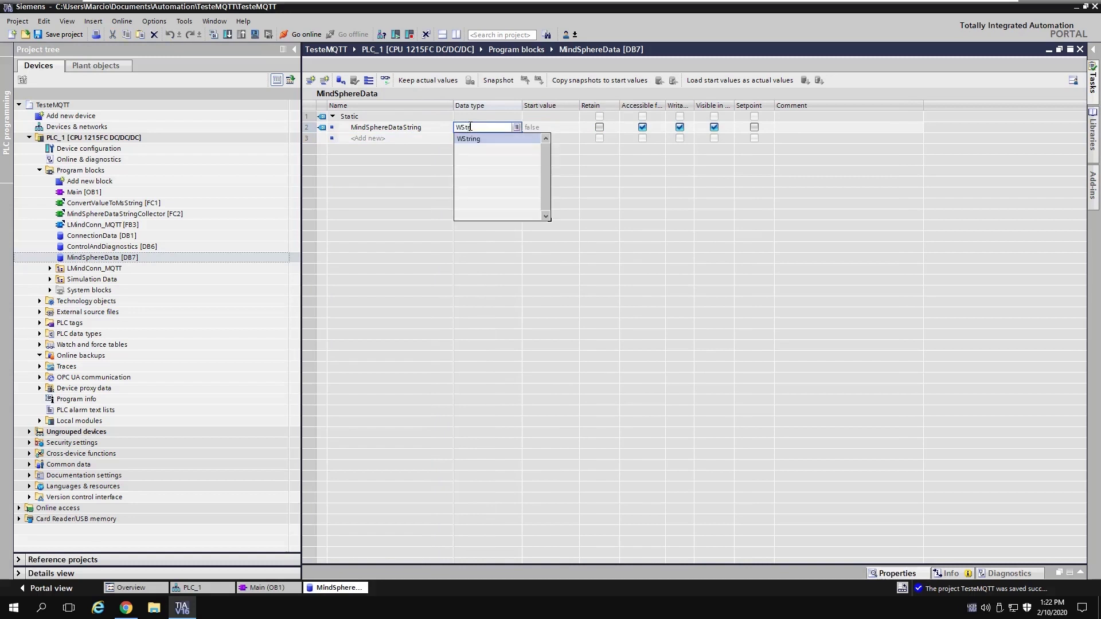
key(Return)
key(Return)
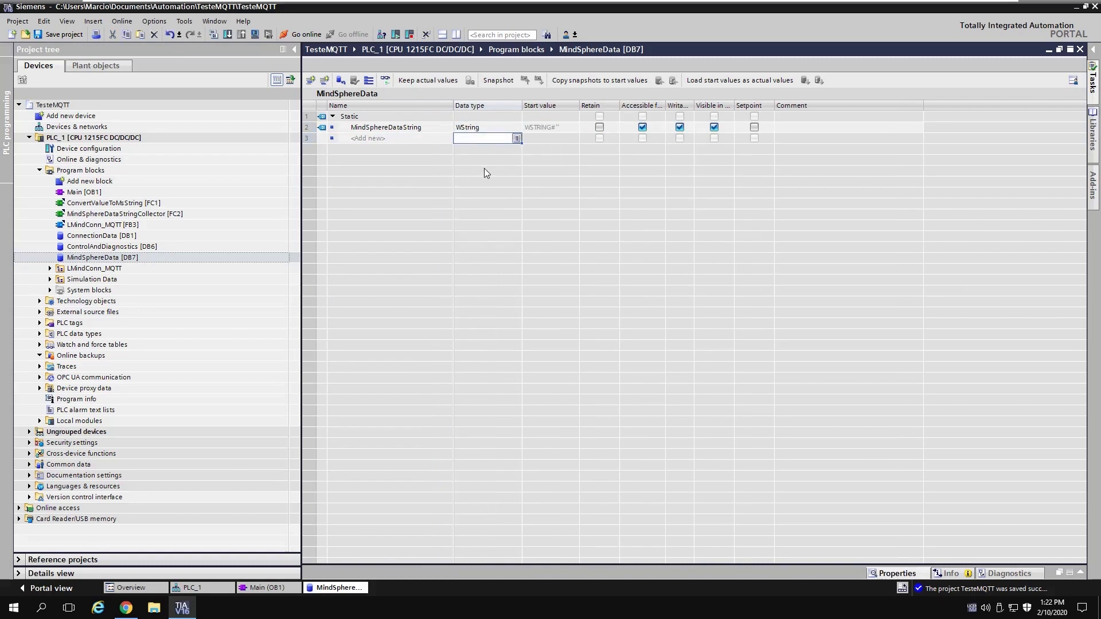
Step: Give recievedMessage the data type LMindConn_MQTT_typeMindSphereMessage and check its topic and message fields
double_click(485, 138)
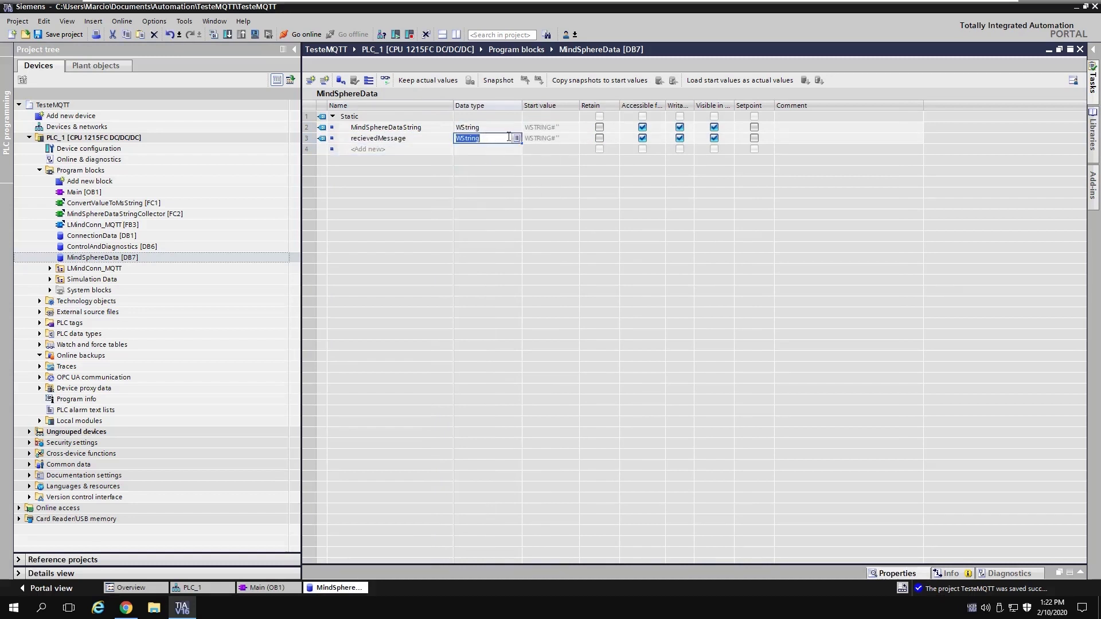
click(517, 139)
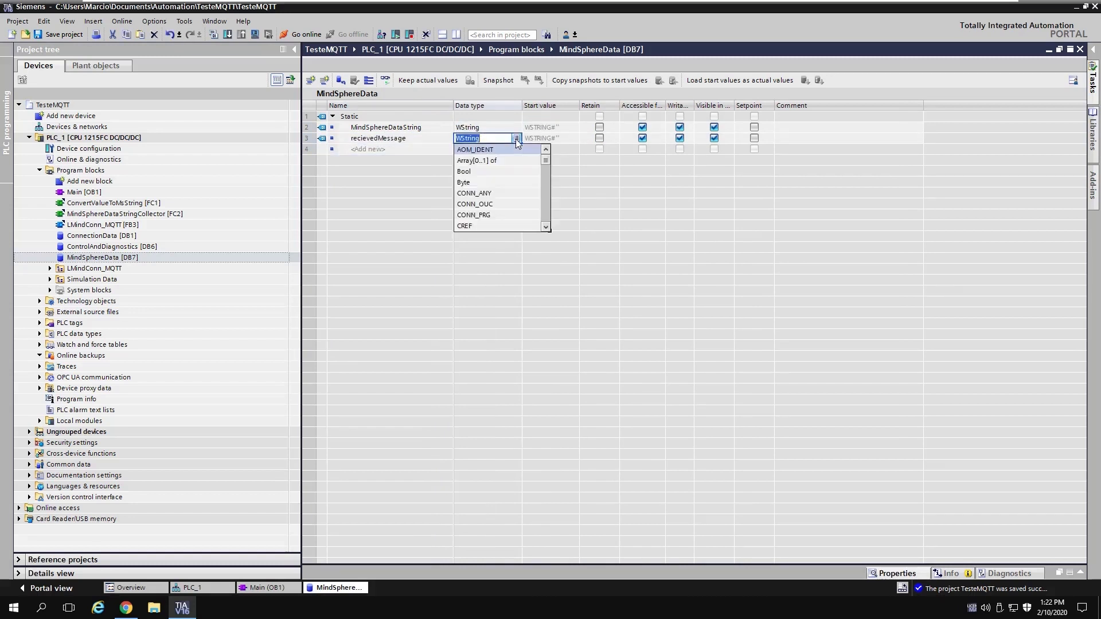
drag(546, 160, 608, 199)
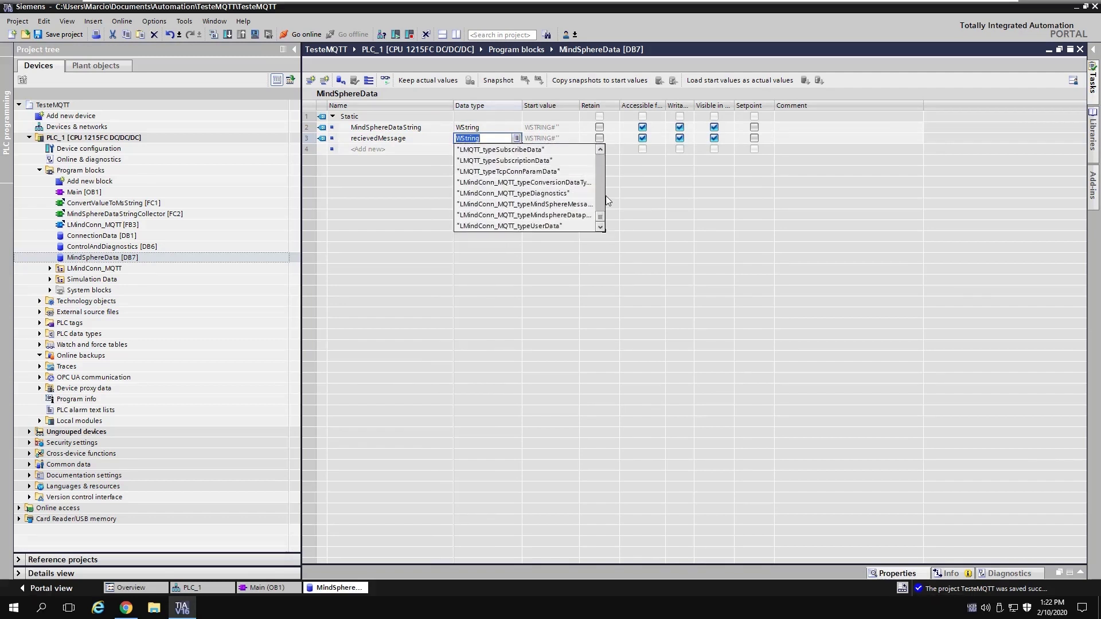
click(566, 204)
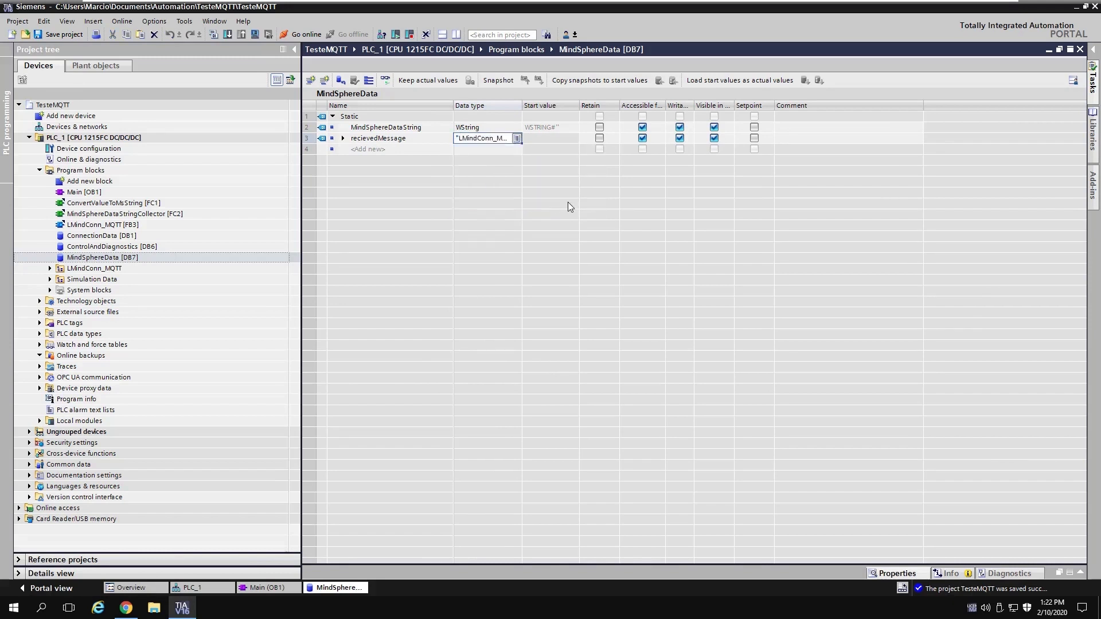
key(Return)
click(343, 139)
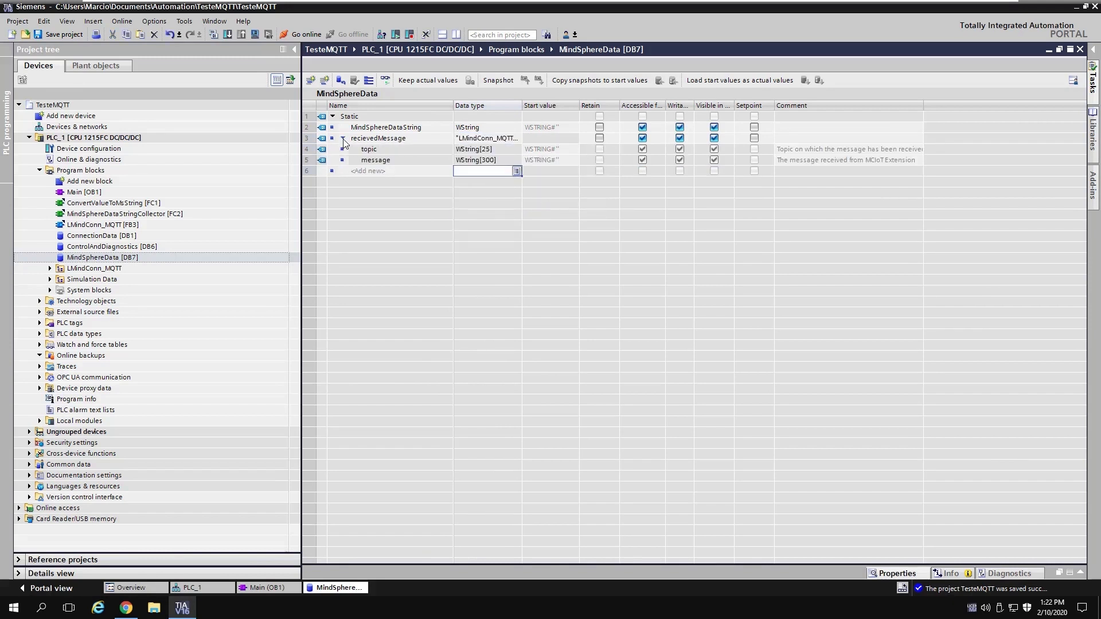
click(342, 138)
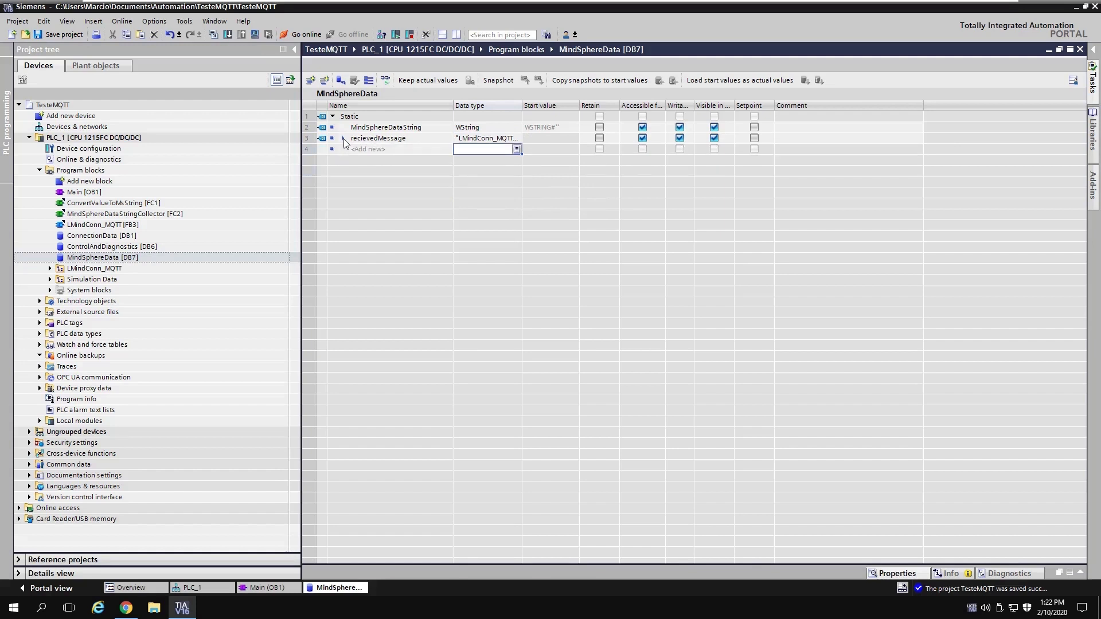
Step: Make MindSphereDataString's data type WString[3250]
click(488, 126)
click(489, 127)
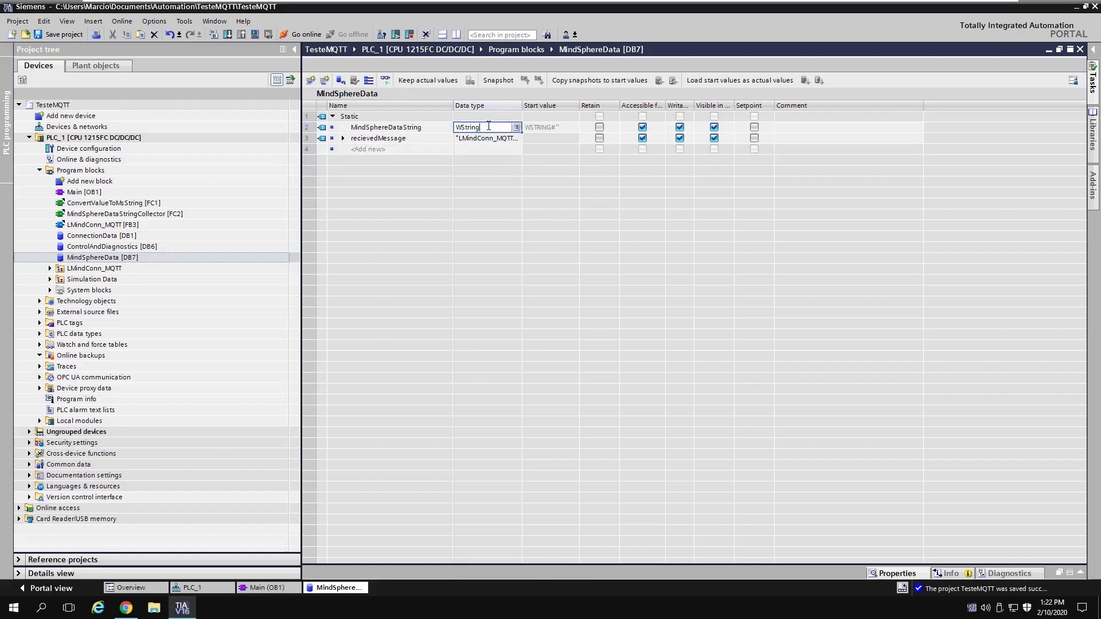
text([3250])
key(Return)
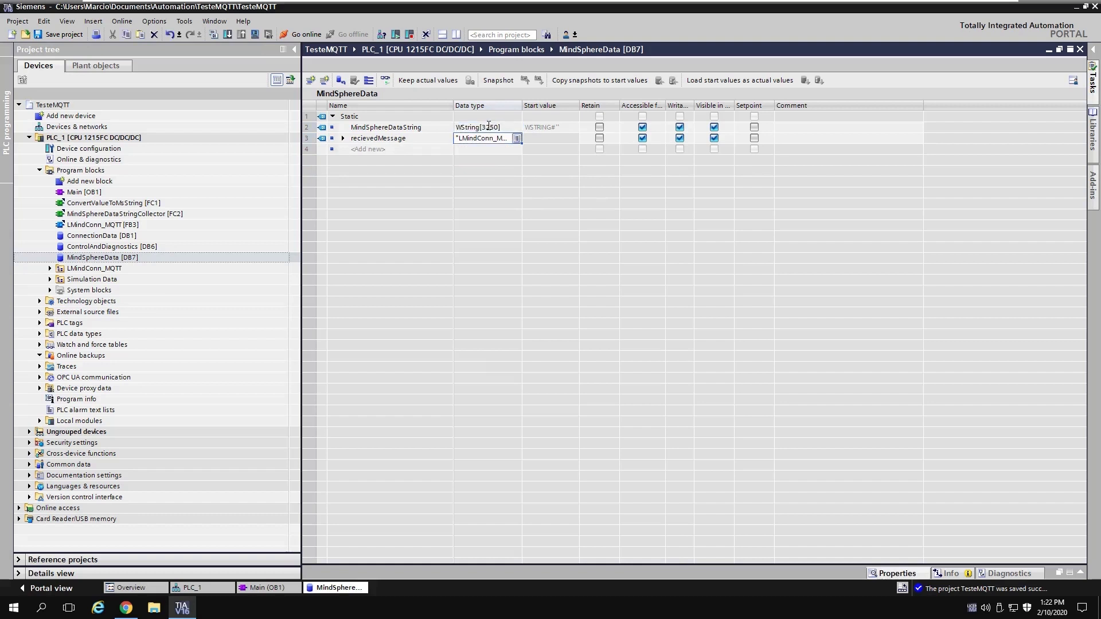
drag(533, 106, 618, 108)
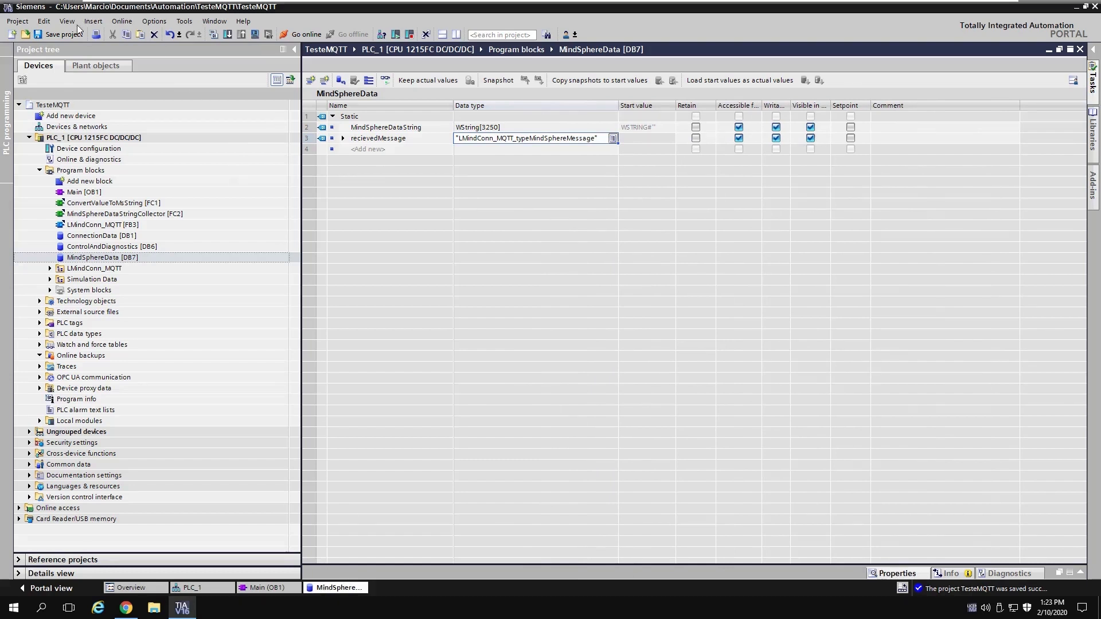
Step: Save the project and close the MindSphereData block
click(50, 37)
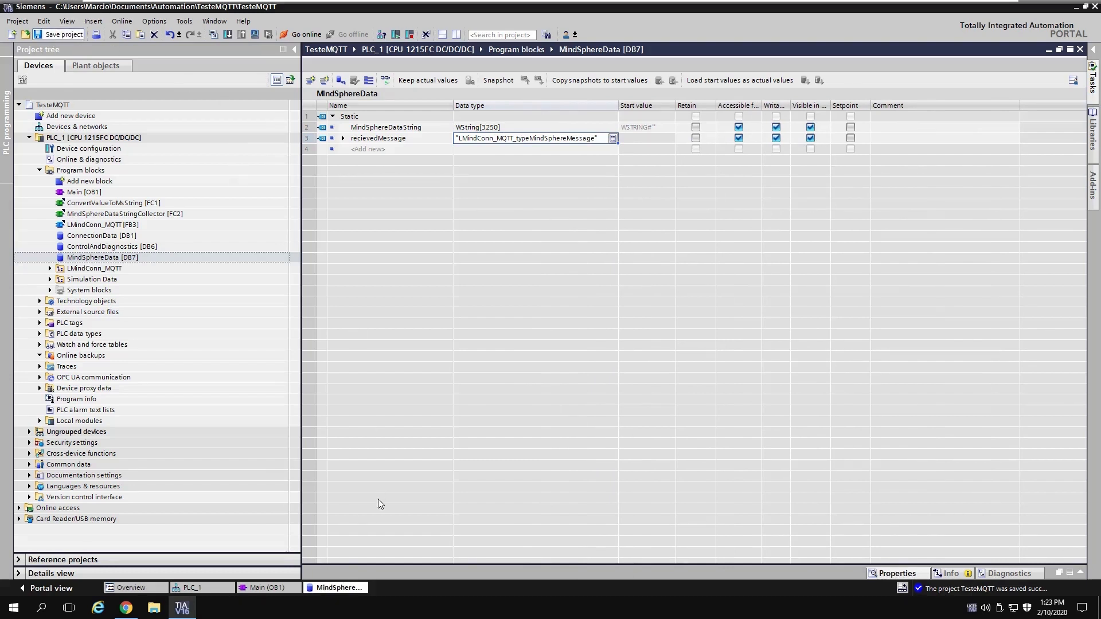
right_click(339, 588)
click(360, 568)
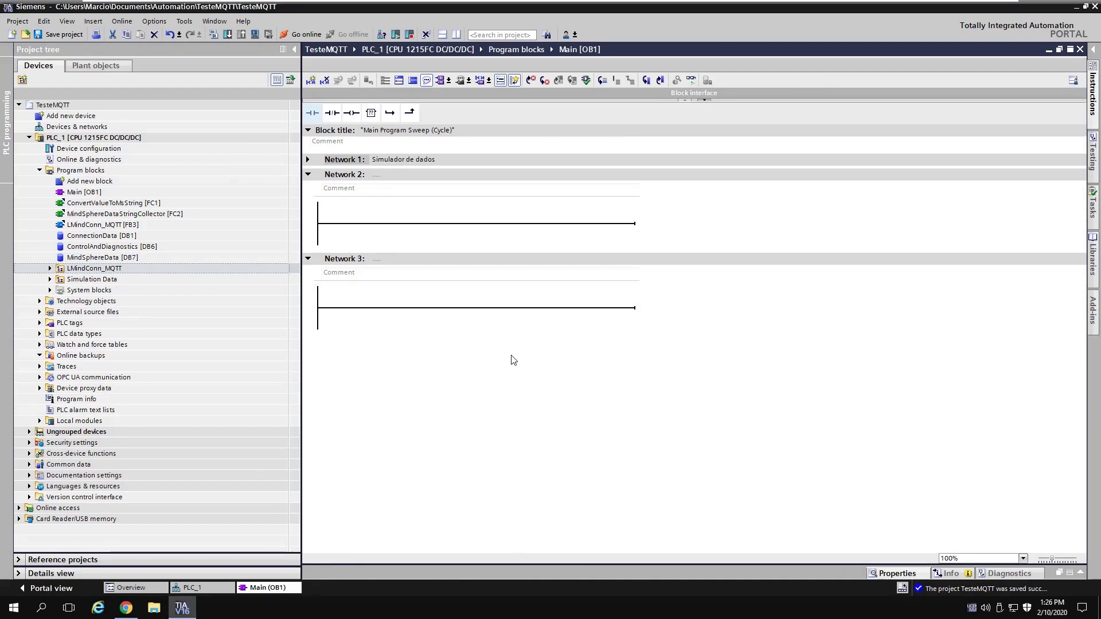
Step: Show the user constants of the PLC's Default tag table
double_click(75, 323)
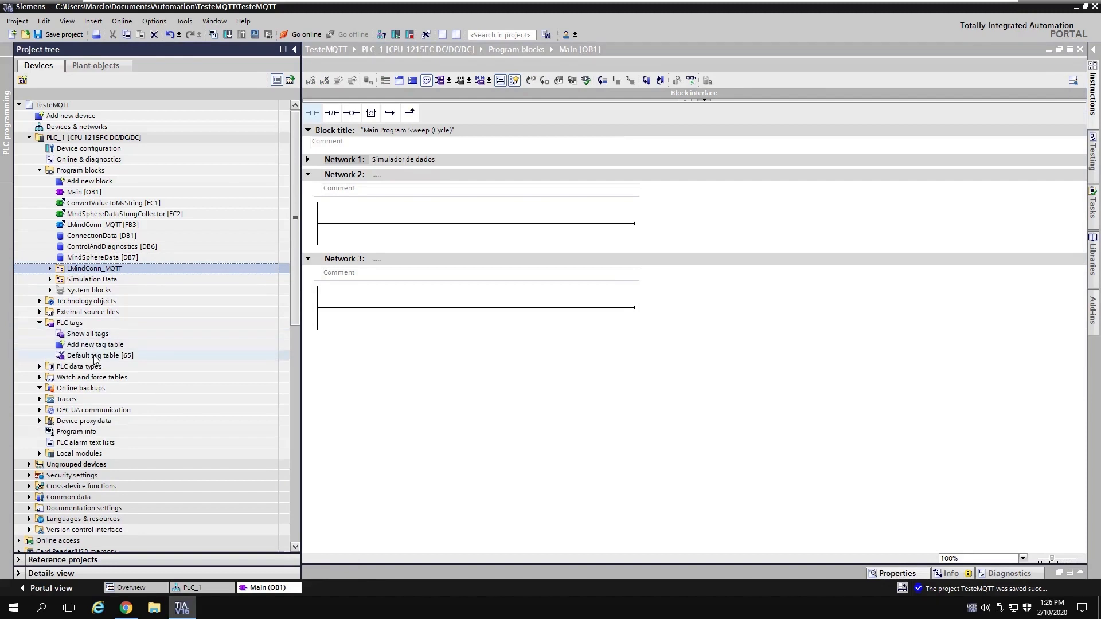
double_click(218, 354)
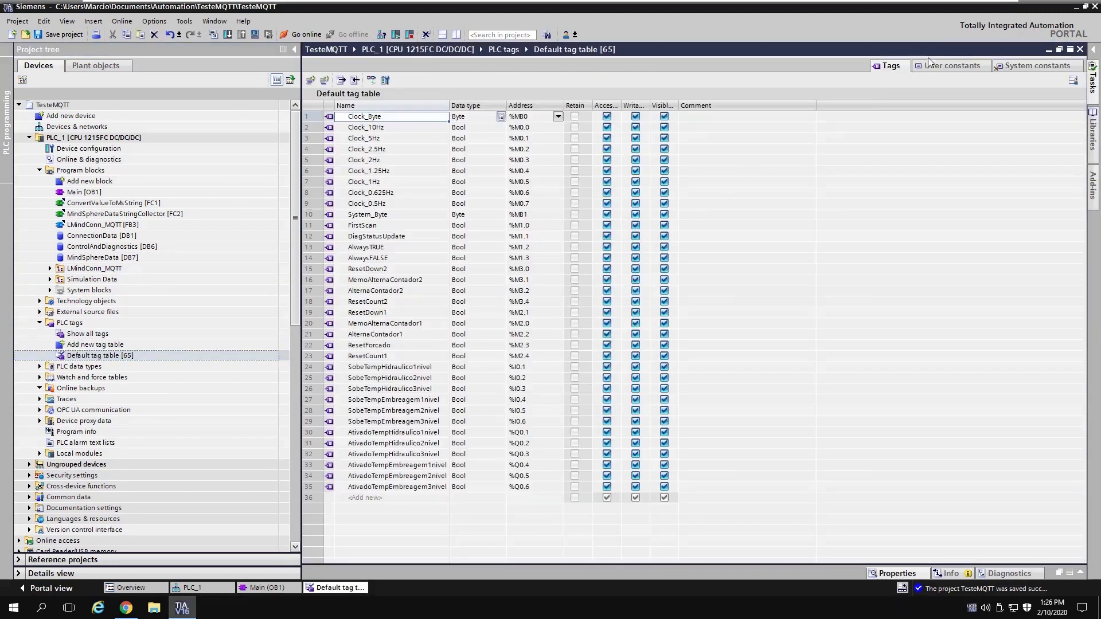
click(942, 68)
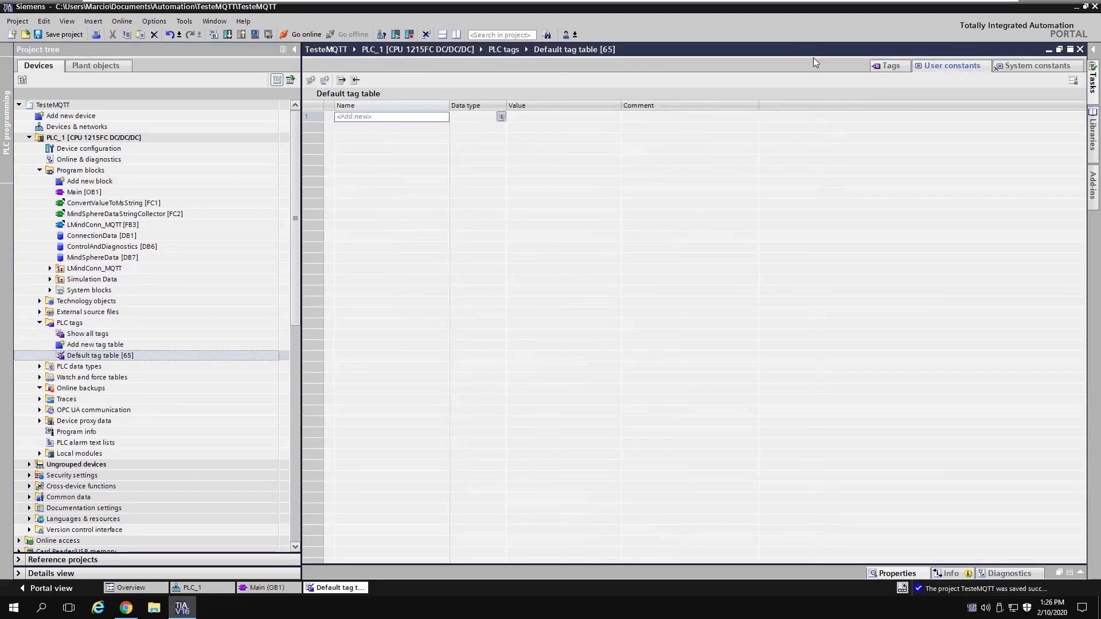
Step: Add user constant MAX_DataPoints as Int with value 2
click(390, 119)
text(MA)
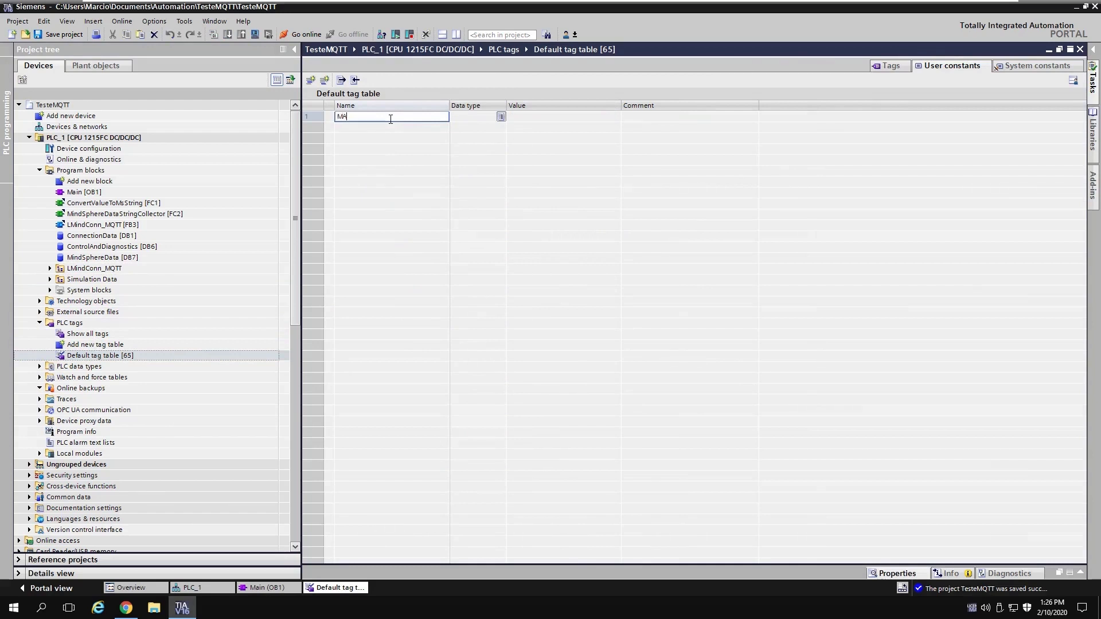
text(X_Datapo)
text(oin)
key(Return)
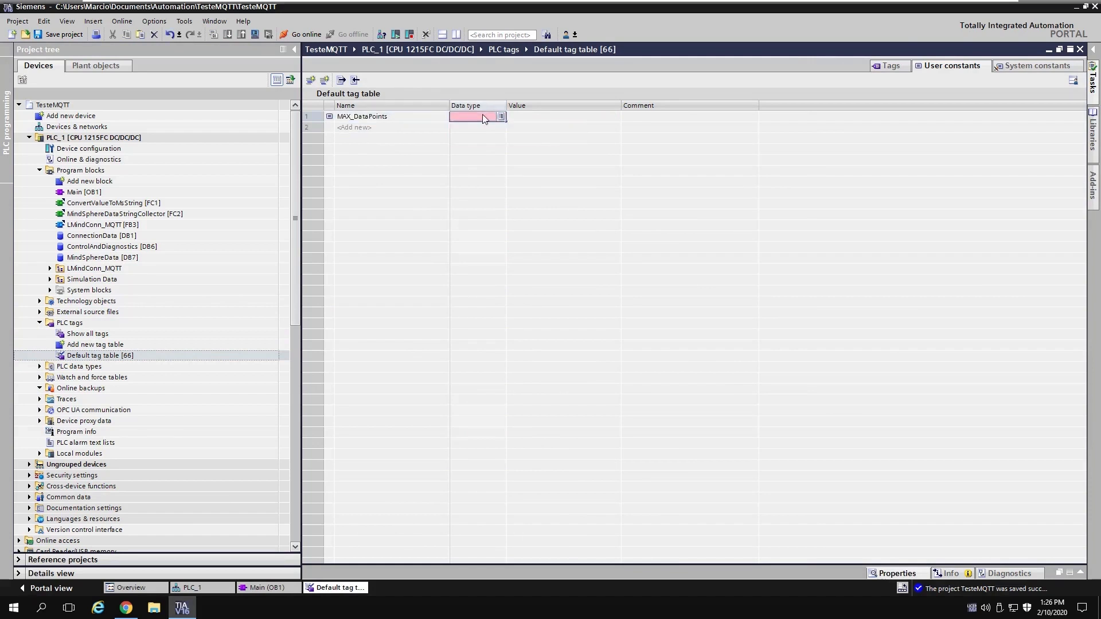
click(483, 116)
text(Int)
key(Return)
click(539, 117)
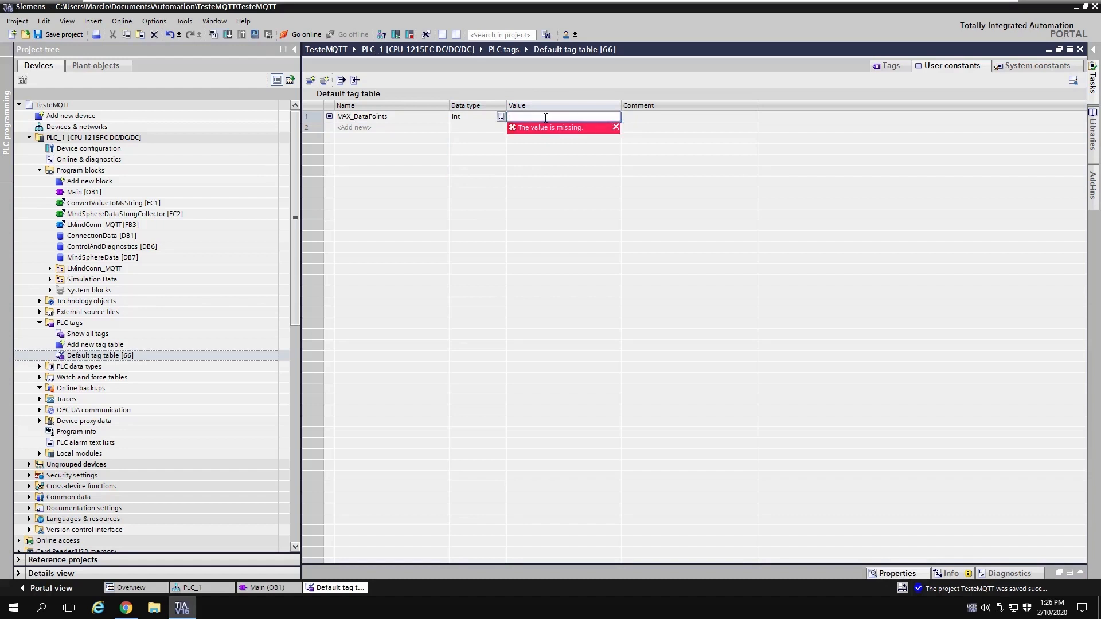
text(2)
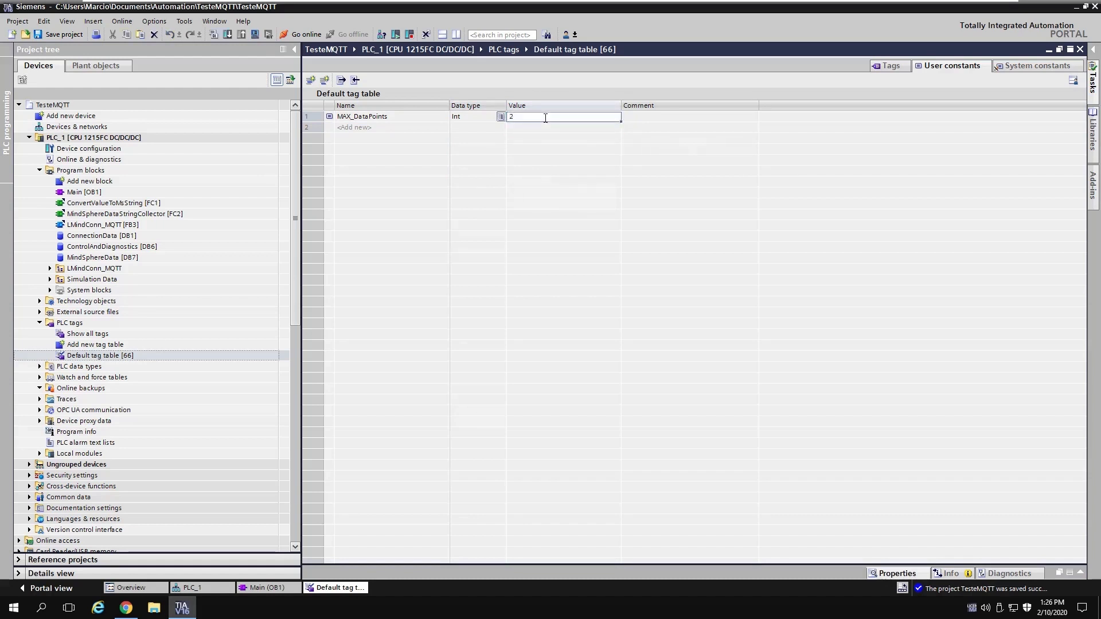
key(Return)
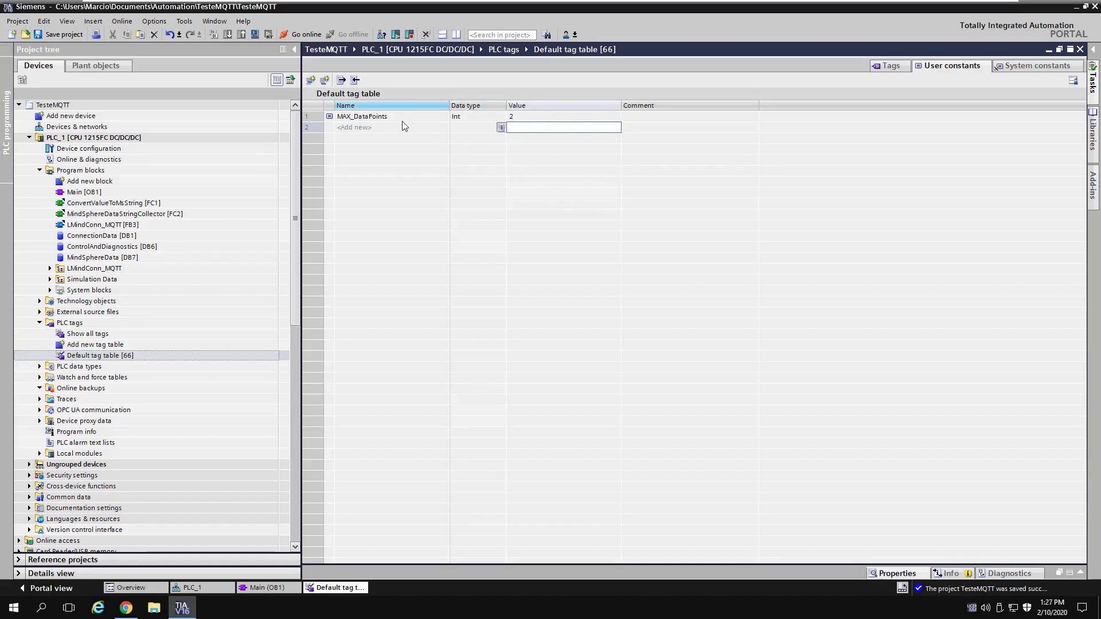
Step: Check the MAX_DataPoints entry, then close the Default tag table
click(521, 117)
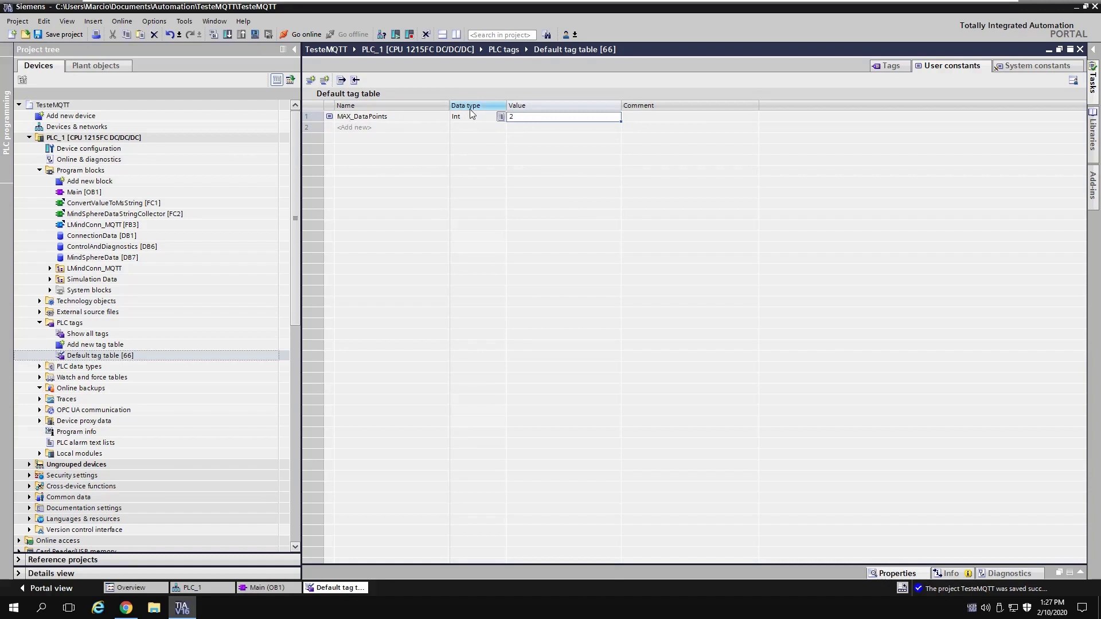
click(315, 116)
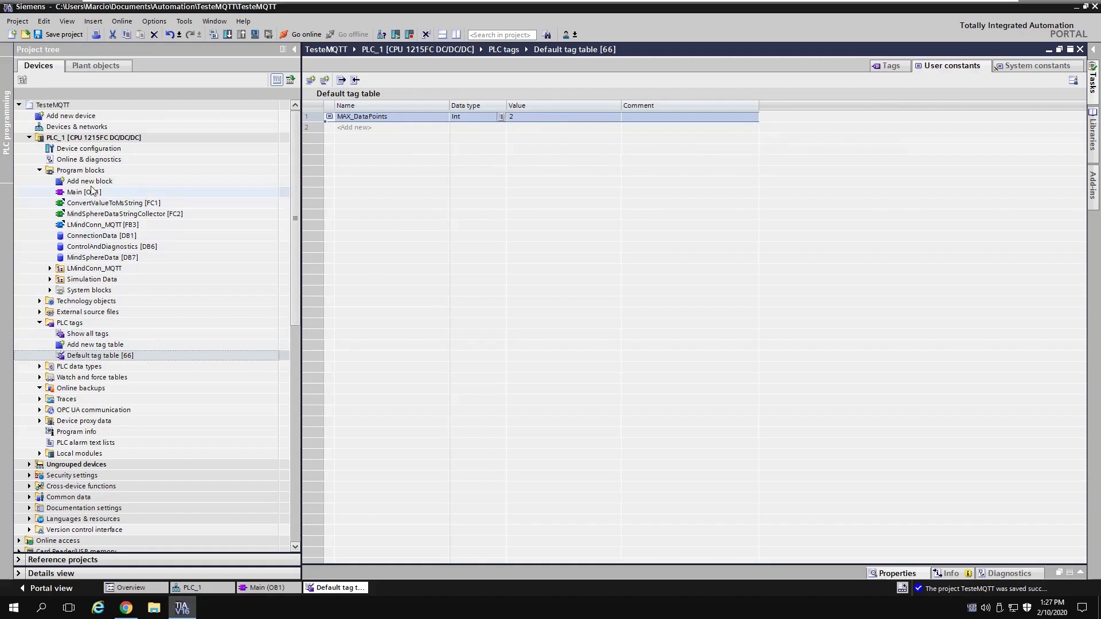
click(396, 117)
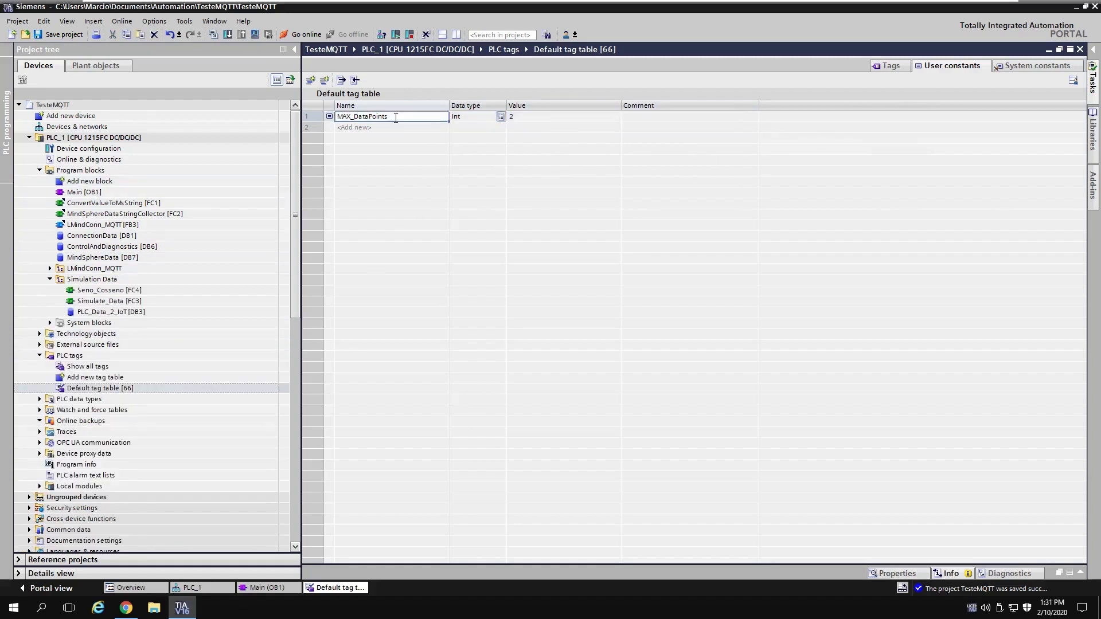
double_click(395, 116)
key(ctrl+c)
click(1080, 50)
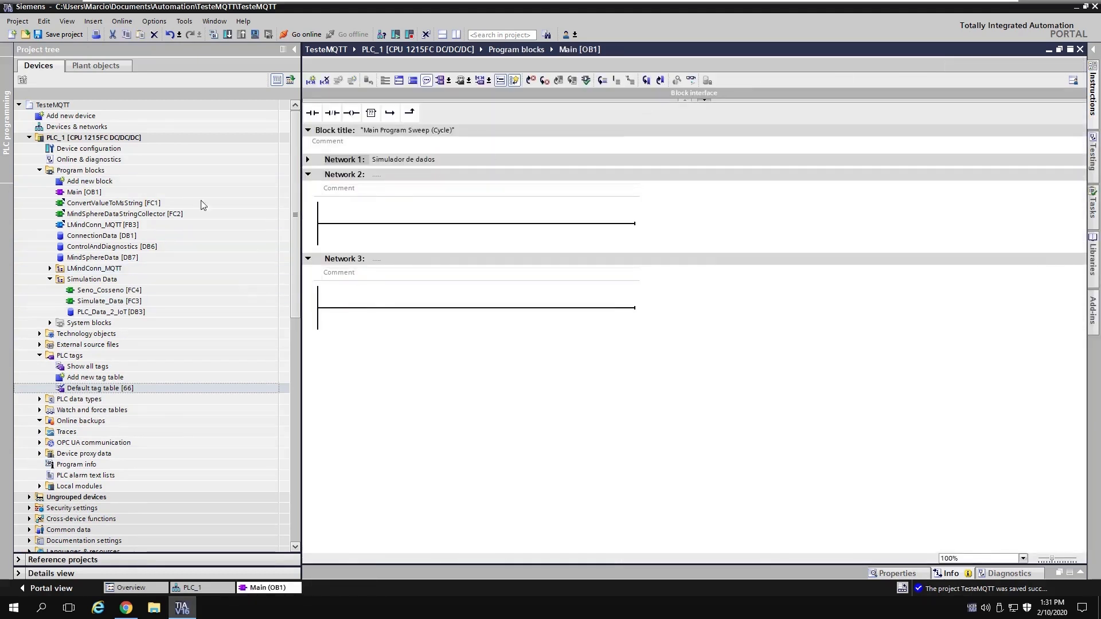
Step: Add global data block MindSPhereDatapoints, created as DB8 with an empty Static section
double_click(88, 181)
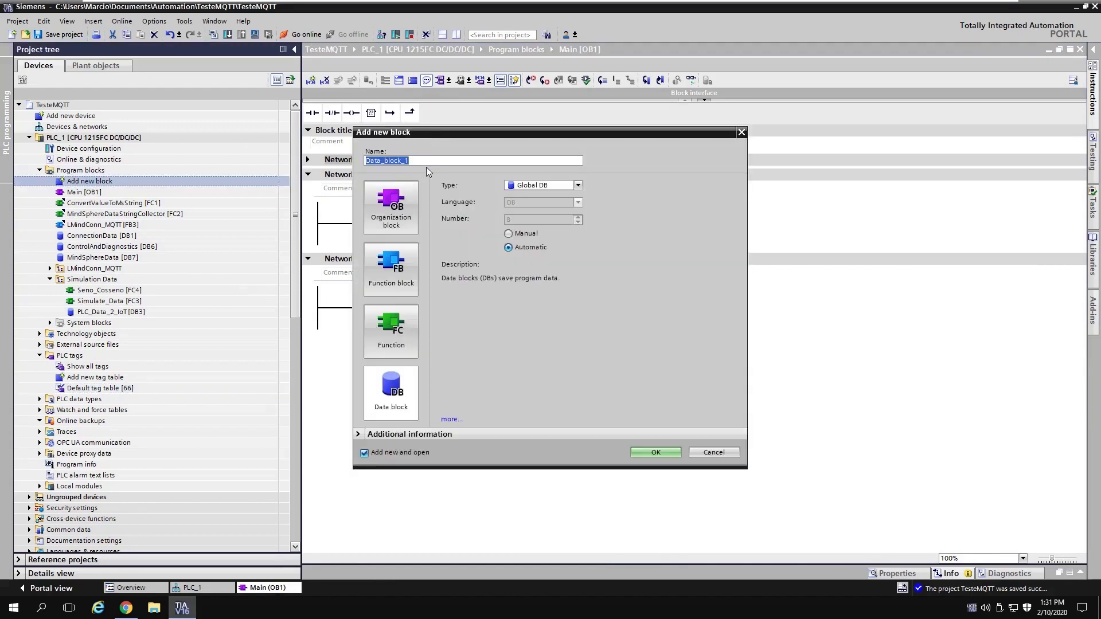
text(MindSPhereDatapoints)
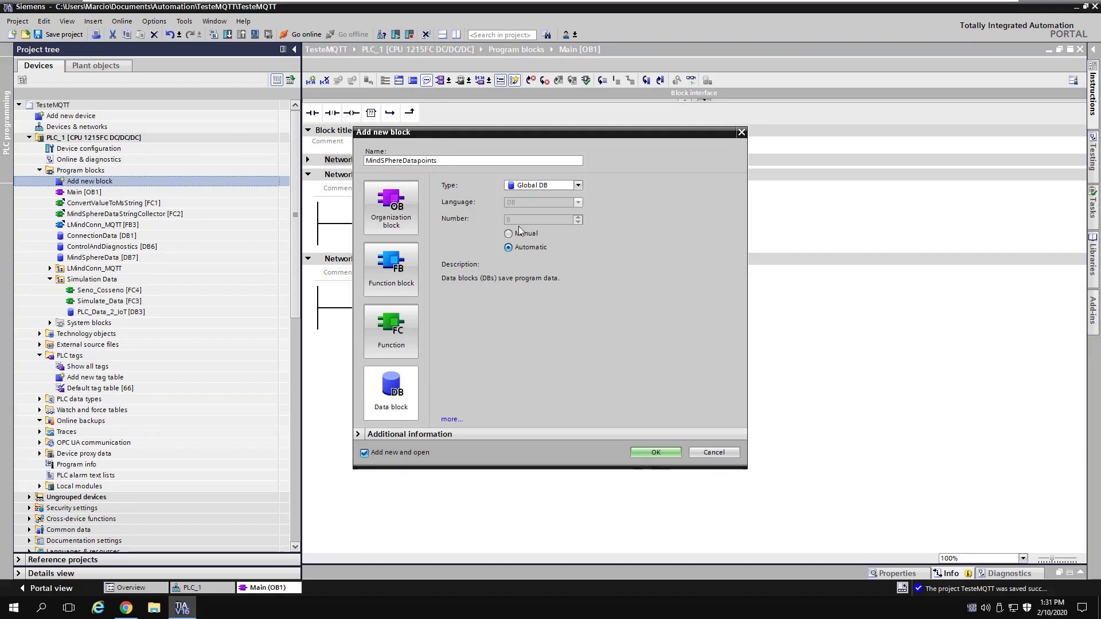
click(647, 451)
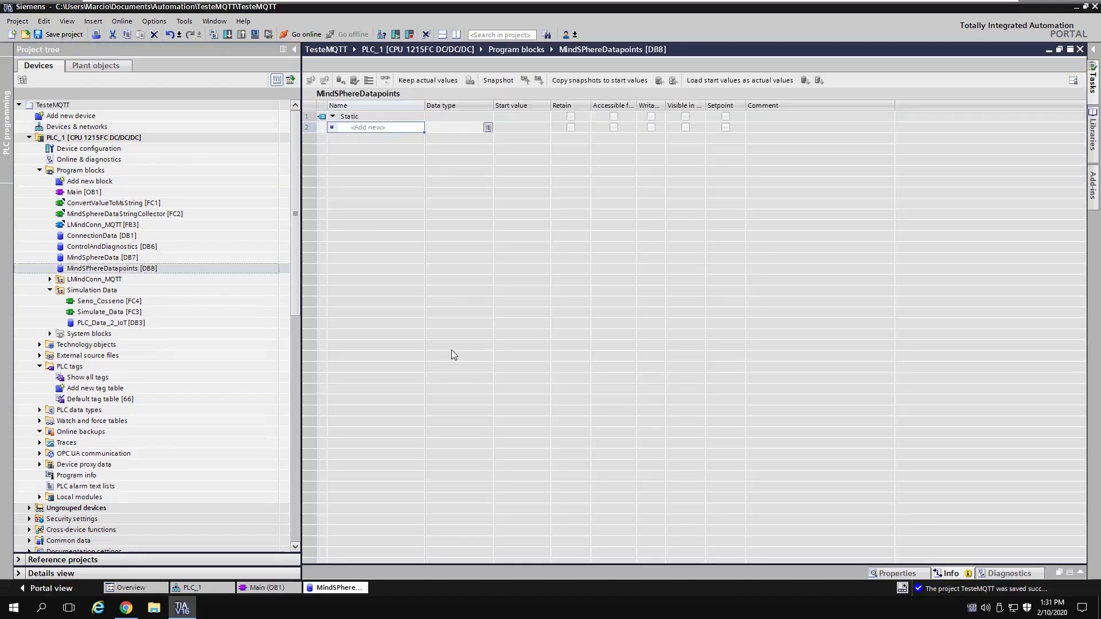
Step: Add a static variable named datapoints, correcting its misspelled name
click(372, 129)
text(dapoints)
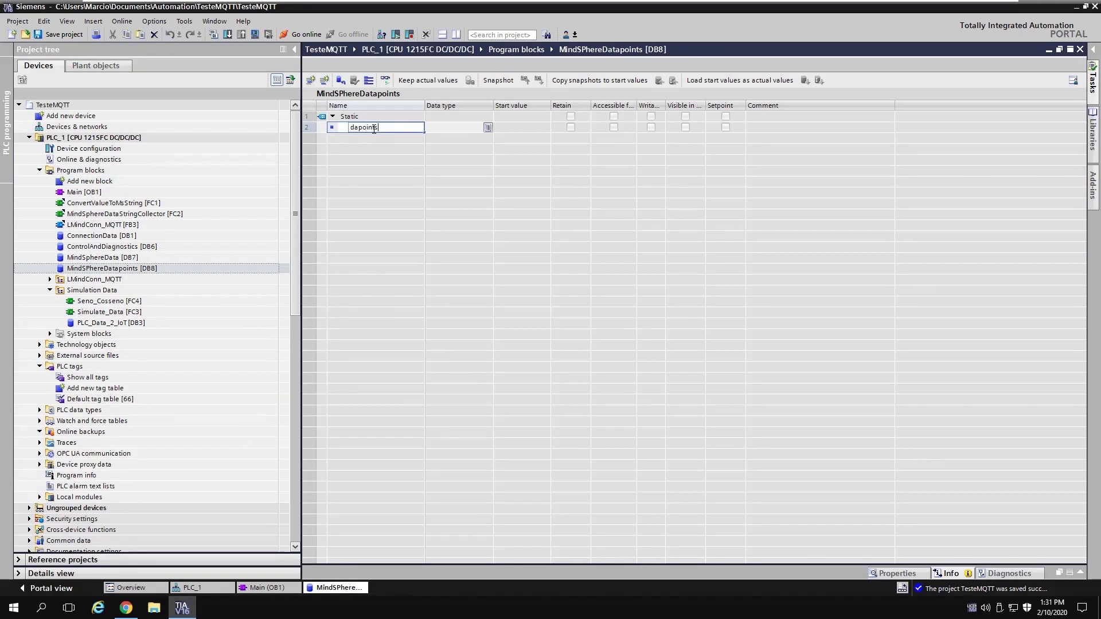
key(Return)
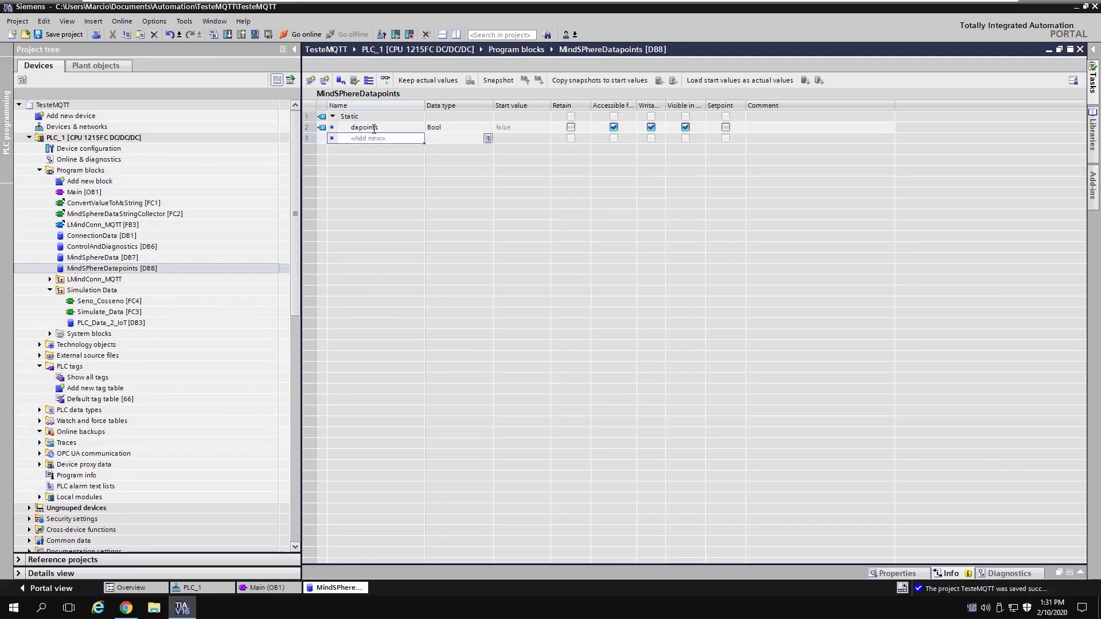
click(373, 128)
click(373, 128)
click(372, 127)
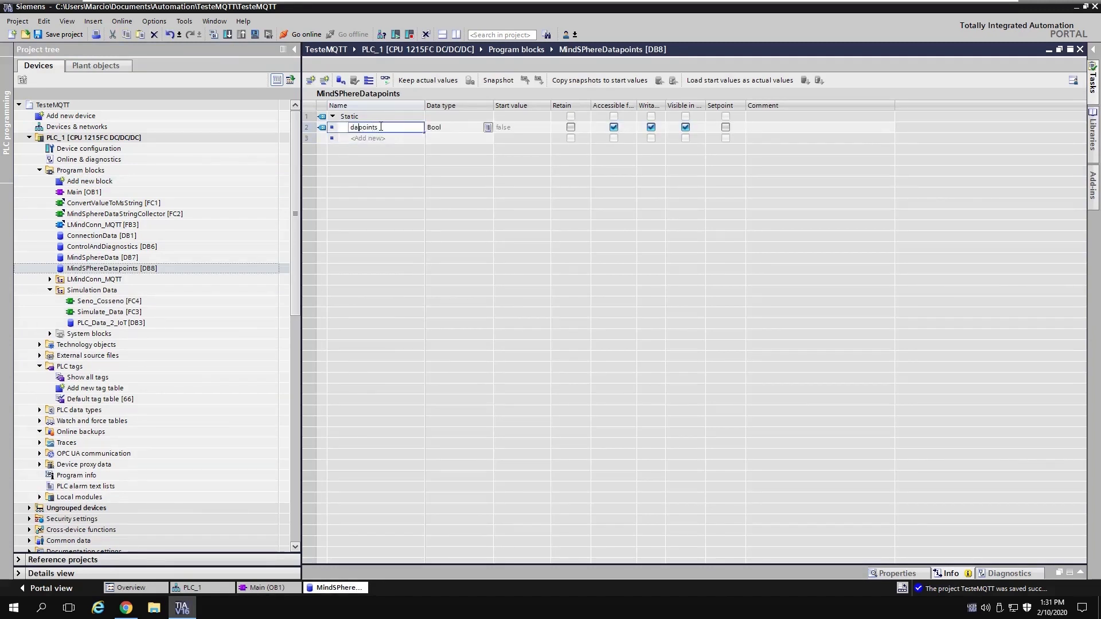
text(ta)
key(Return)
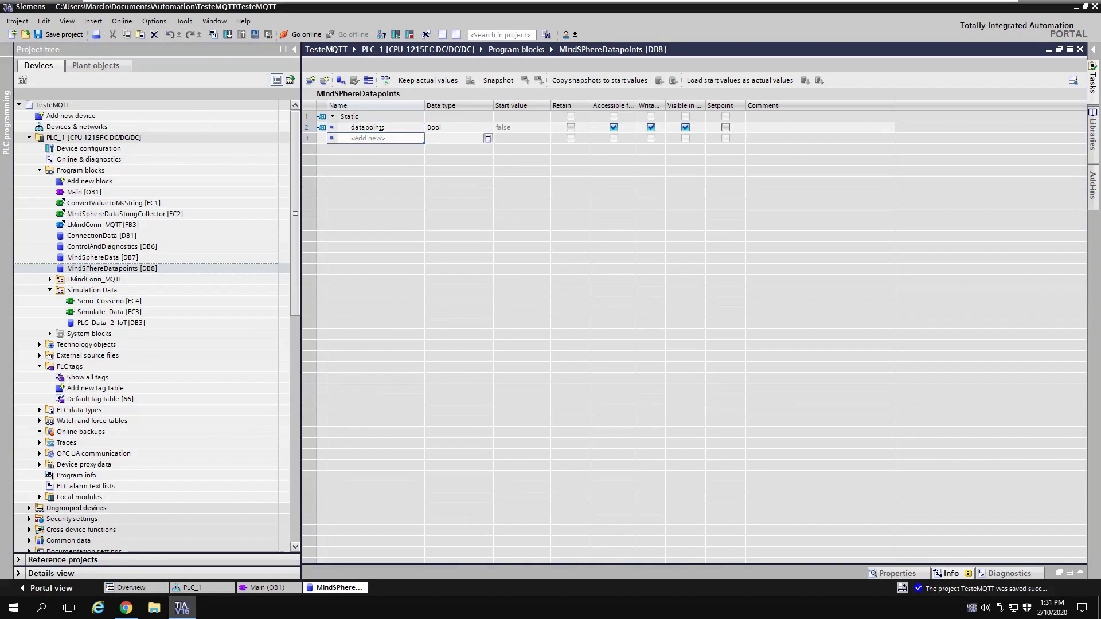
Step: Make datapoints an Array[1..MAX_DataPoints]
click(447, 125)
text(ara)
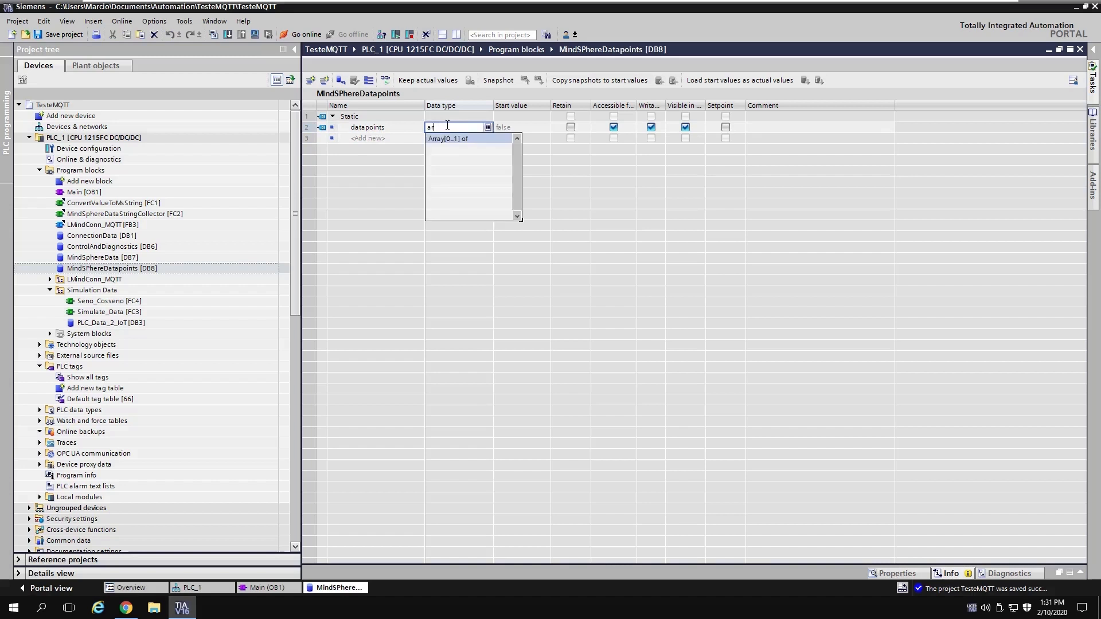
key(Return)
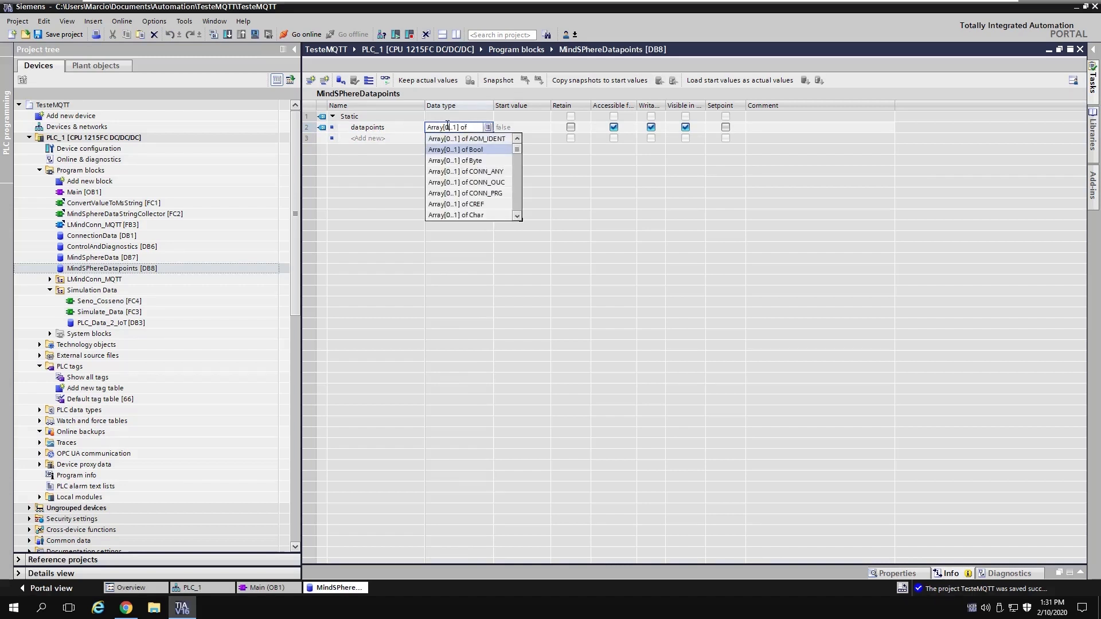
text(1)
key(shift+Left)
key(ctrl+v)
click(493, 105)
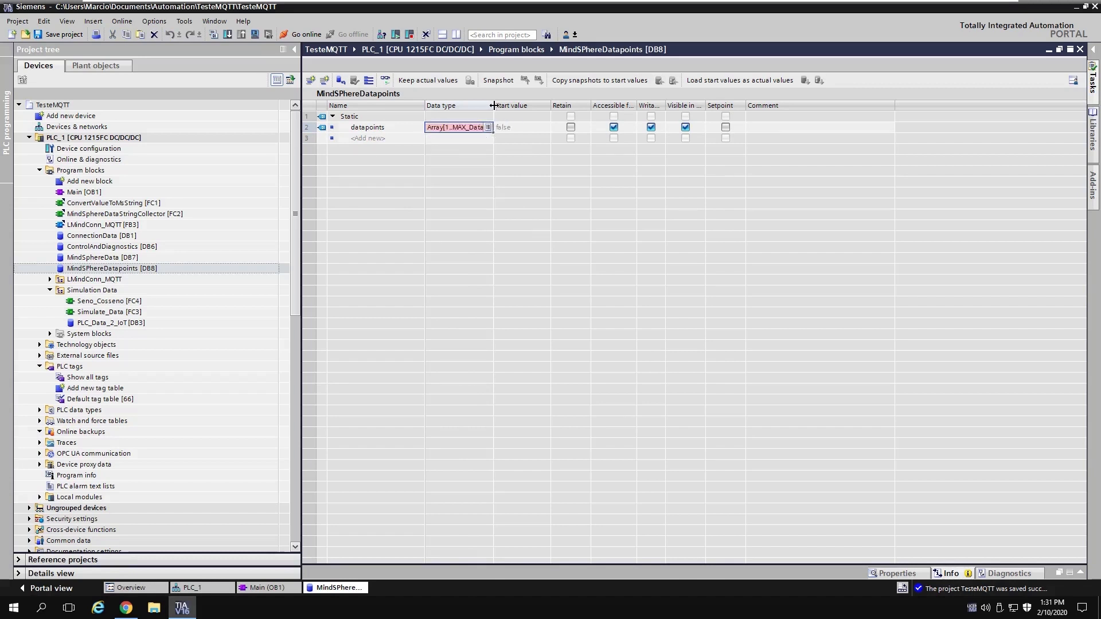
drag(493, 105, 606, 105)
drag(672, 116, 672, 117)
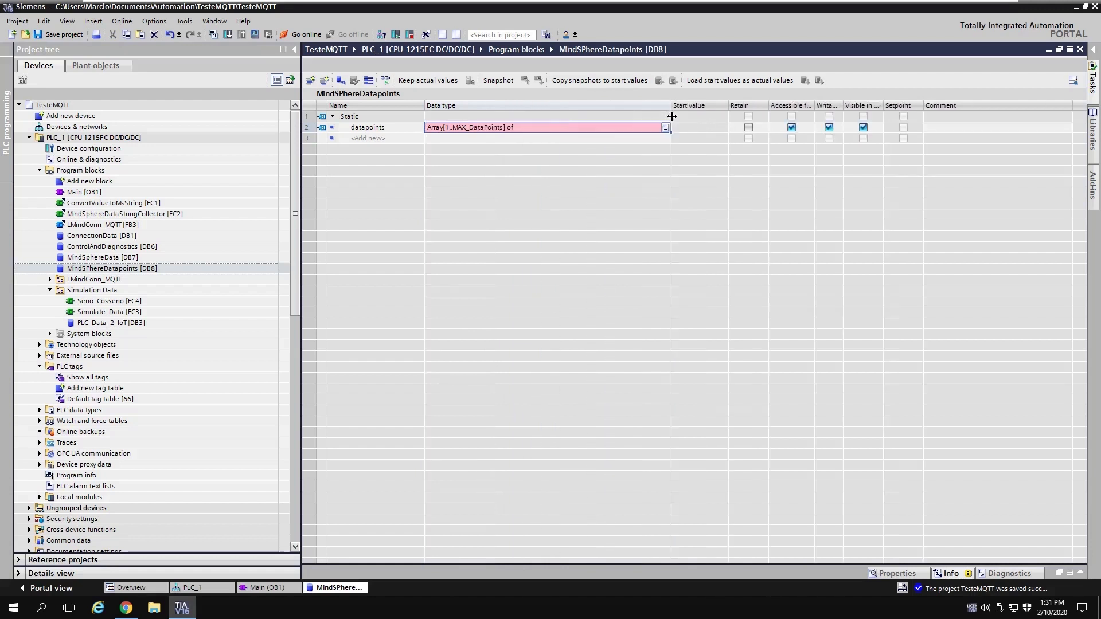
Step: Set the array's element type to LMindConn_MQTT_typeMindsphereDatapoint
click(546, 127)
click(546, 128)
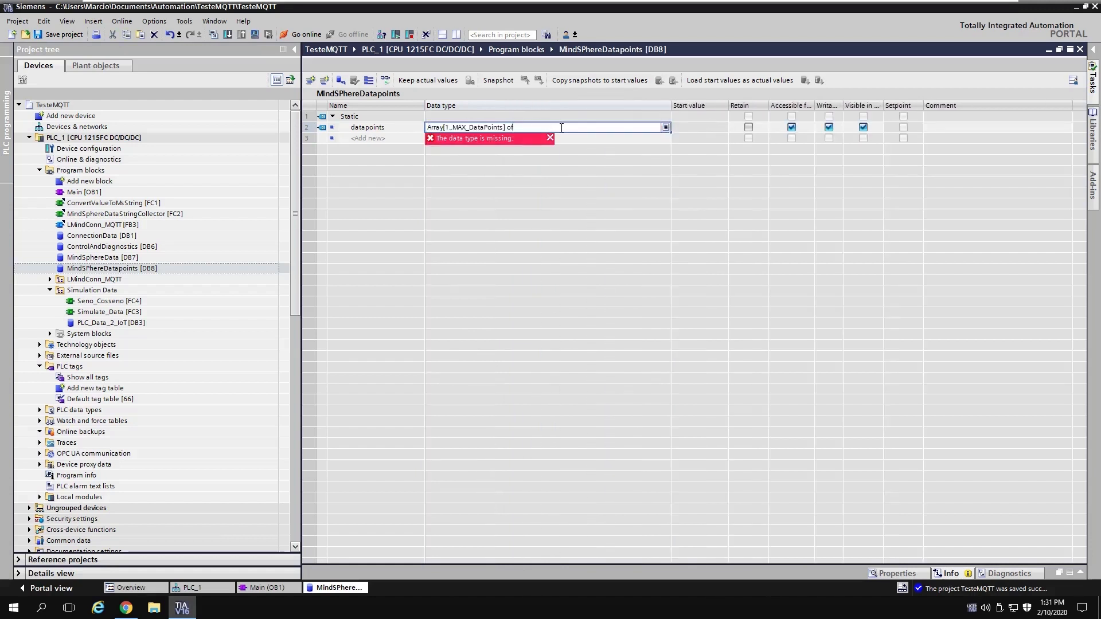
text(l)
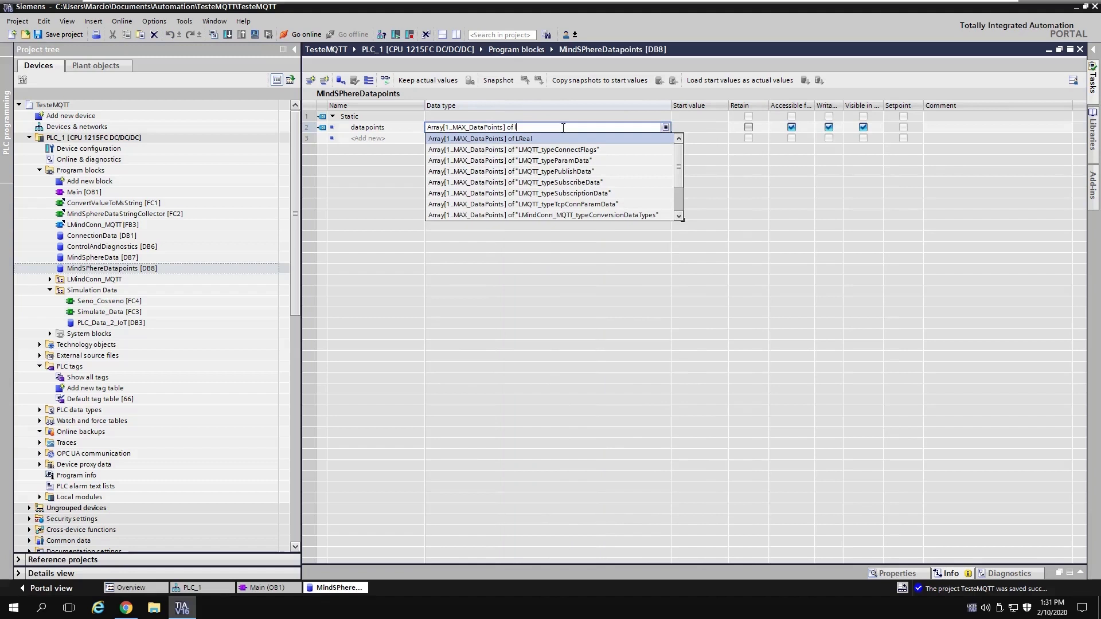
drag(676, 174, 676, 201)
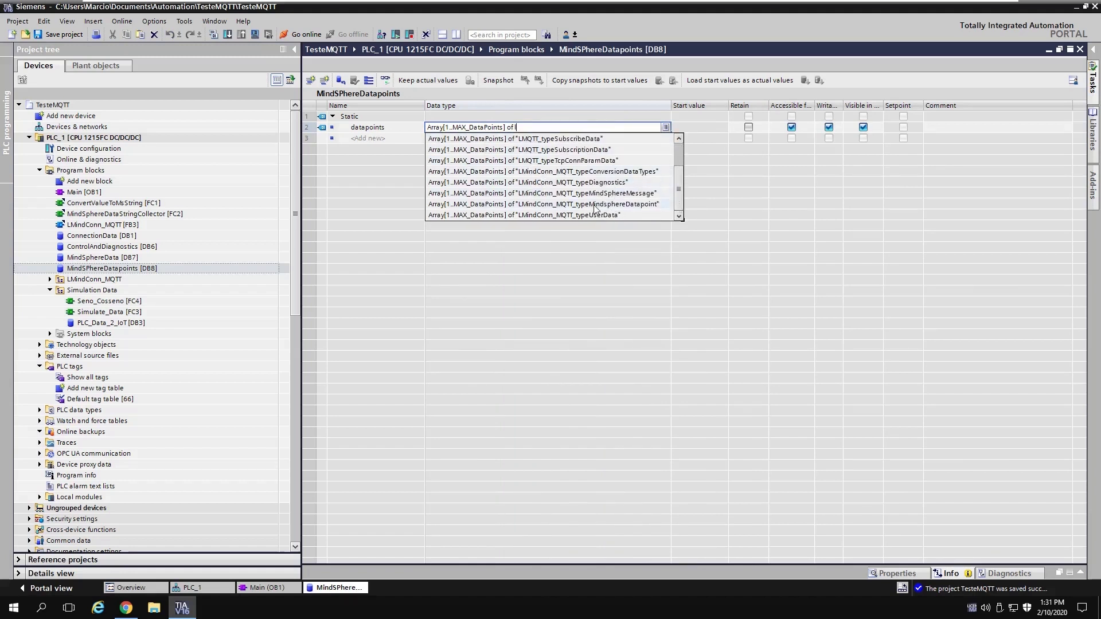
click(631, 204)
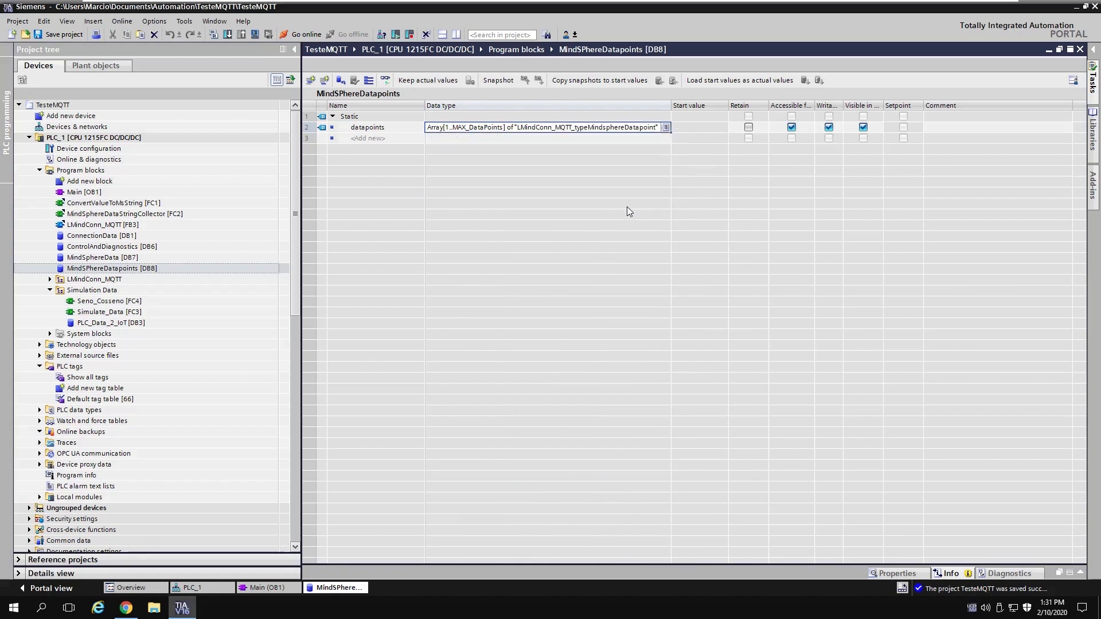
key(Return)
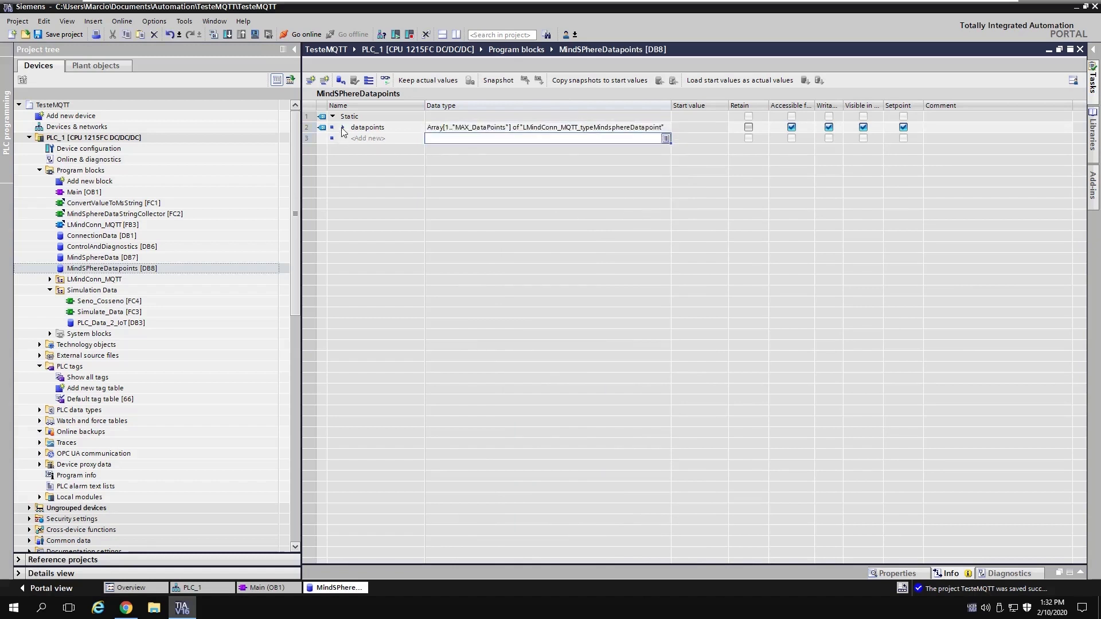
Step: Expand datapoints[1] and datapoints[2] to view their asset, type and unit members
click(343, 127)
click(353, 138)
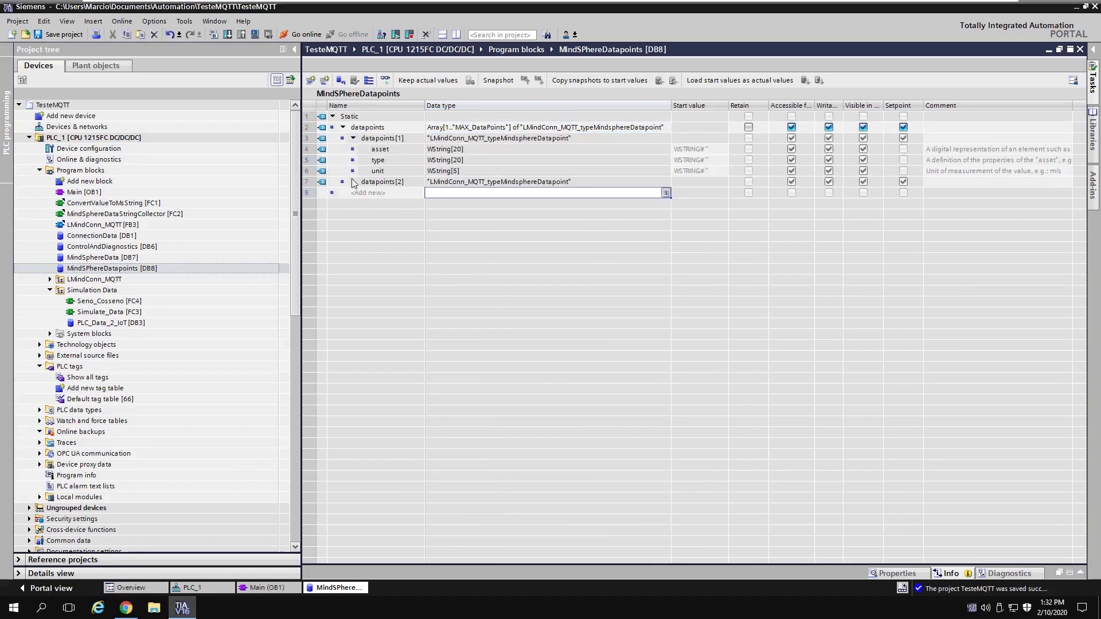
click(353, 182)
drag(666, 107, 796, 117)
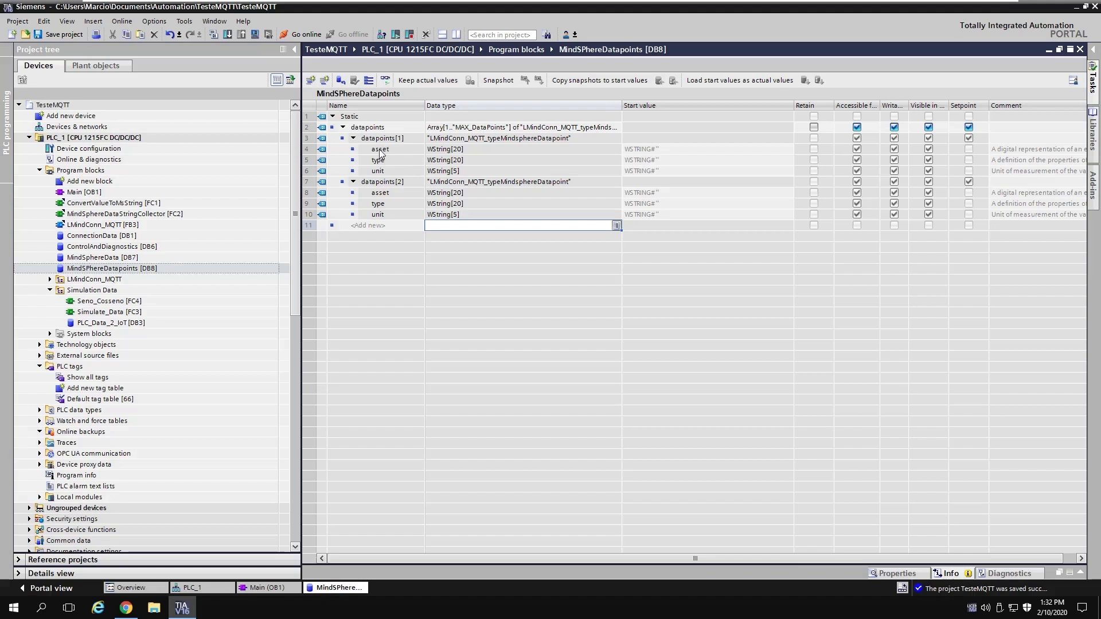
Step: Set datapoints[1] start values to 'Valvula', 'Contador' and 'unit'
click(393, 151)
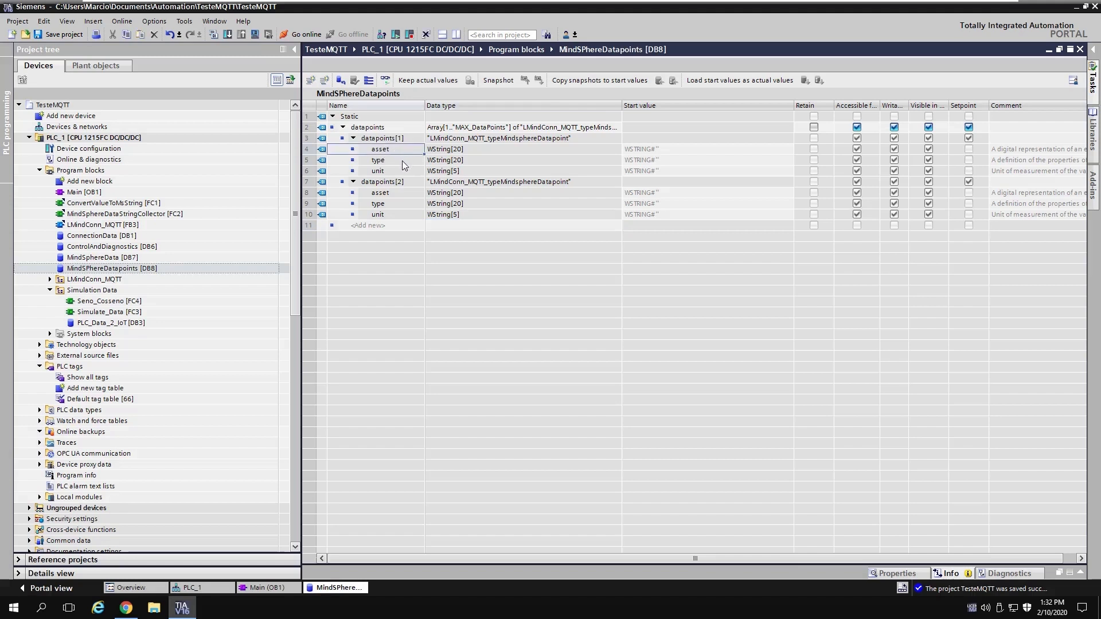
click(402, 161)
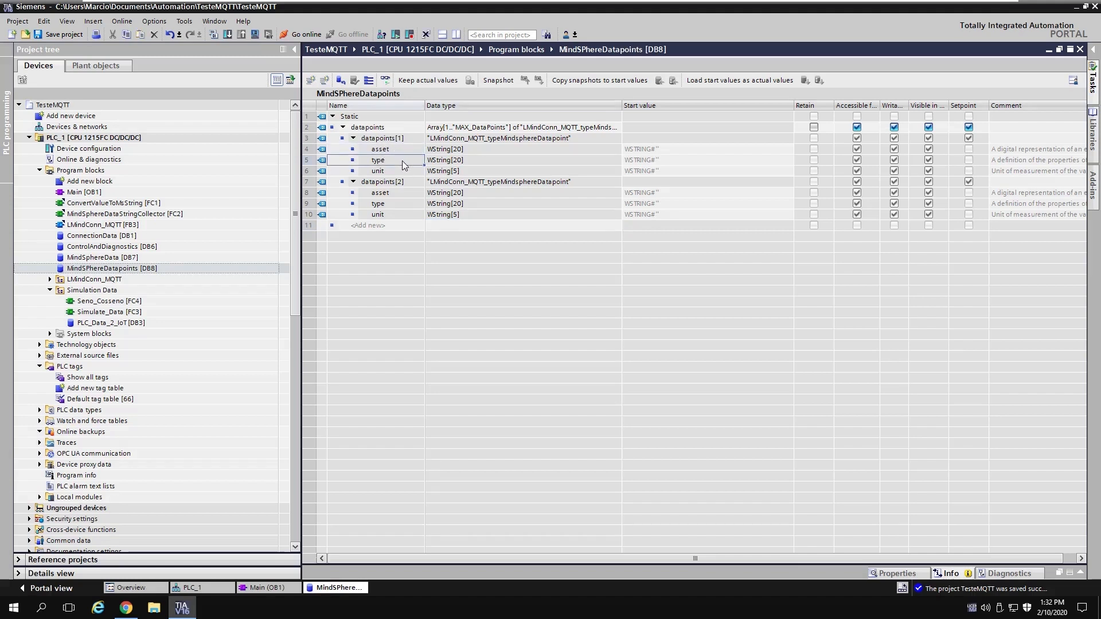
click(687, 150)
click(687, 150)
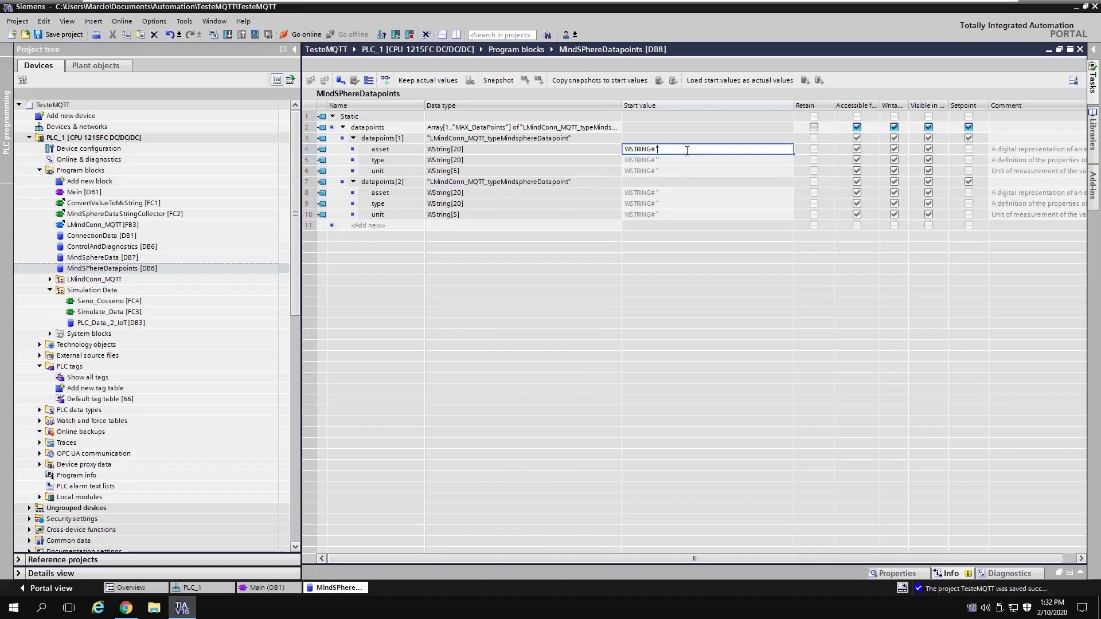
text(Valvula)
key(Return)
click(675, 161)
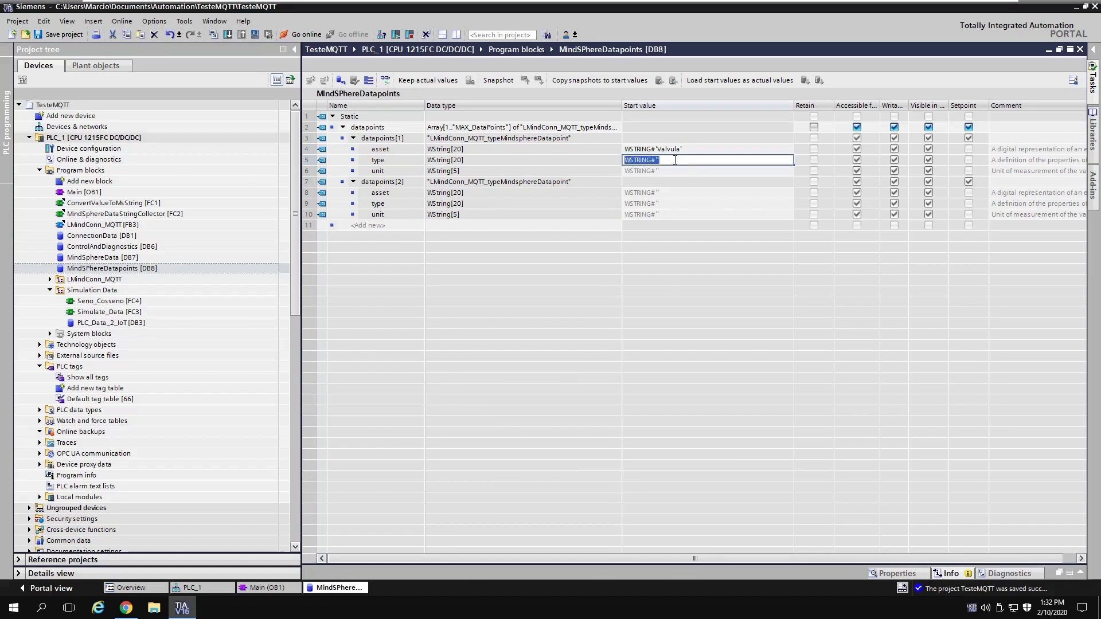
click(675, 160)
text(Contador Atu)
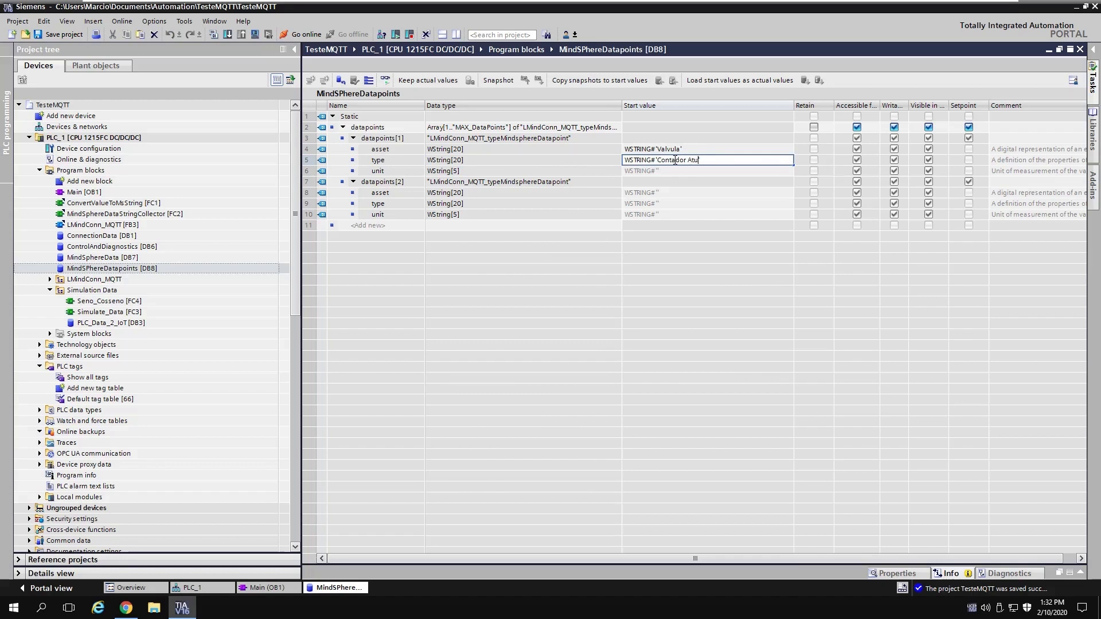
text(l)
key(BackSpace)
key(BackSpace)
key(BackSpace)
key(BackSpace)
key(BackSpace)
key(BackSpace)
click(671, 171)
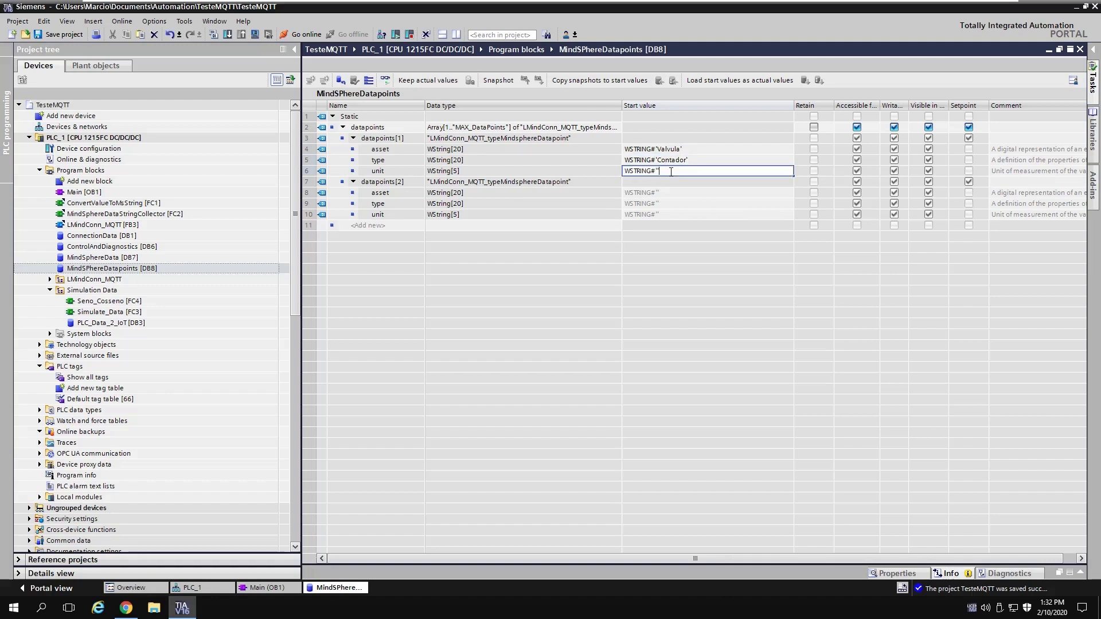
text(unit)
key(Return)
Step: Enter 'Valvula' as the asset start value of datapoints[2]
click(672, 192)
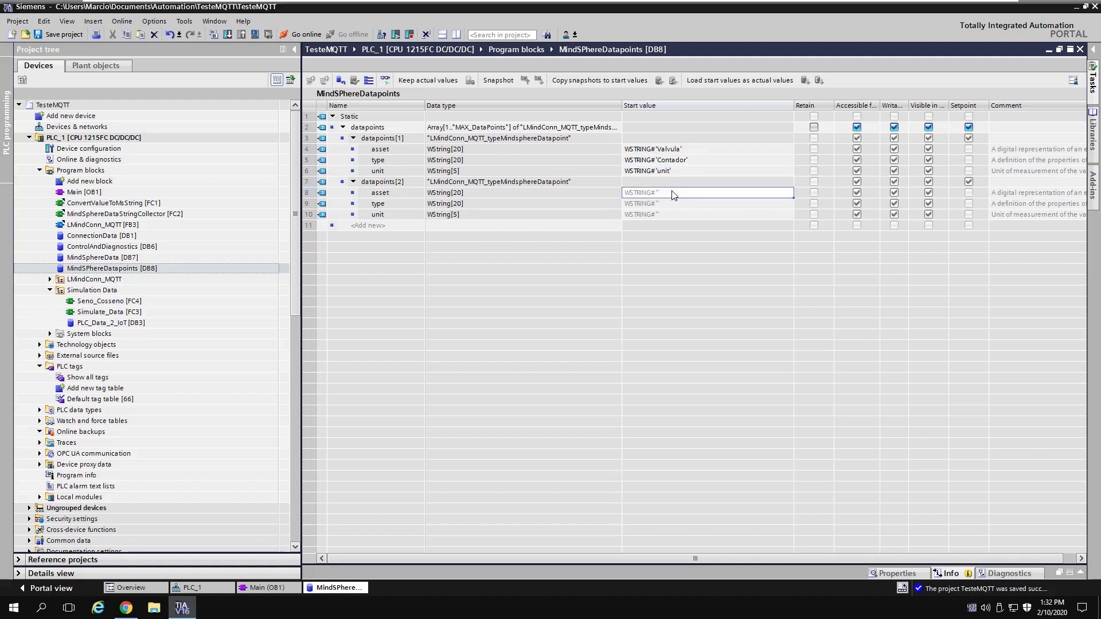
click(672, 191)
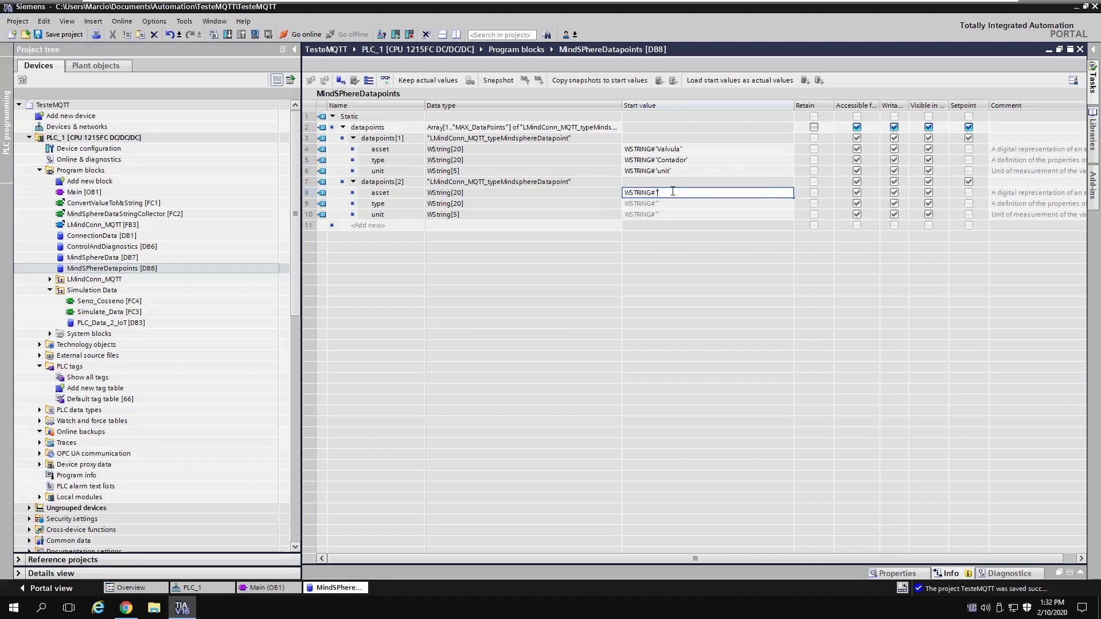
text(Valvula)
key(Return)
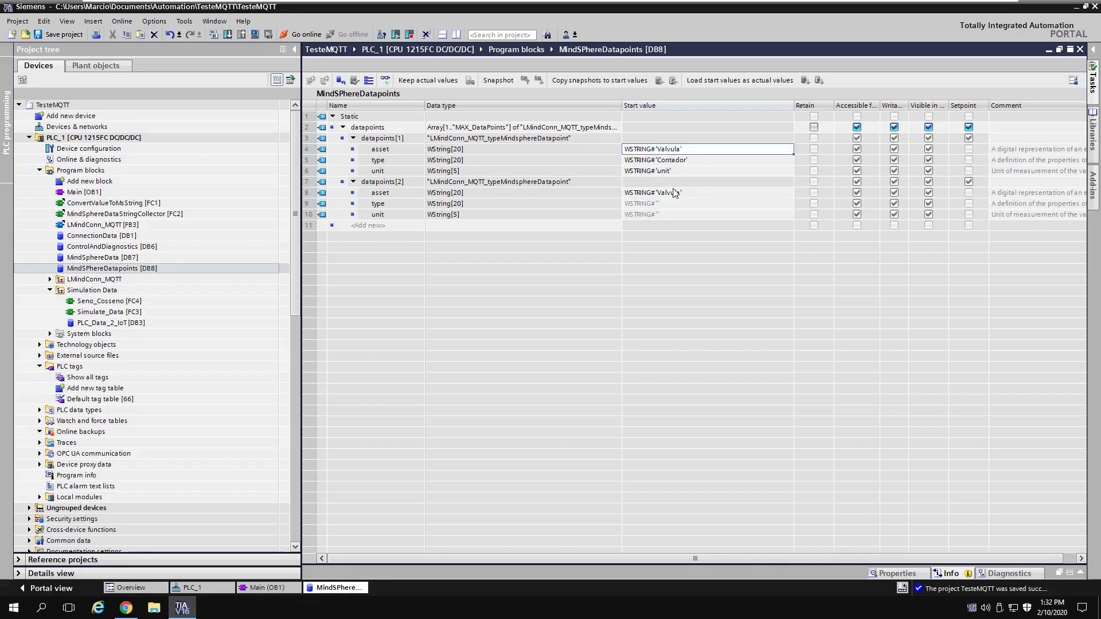
key(Up)
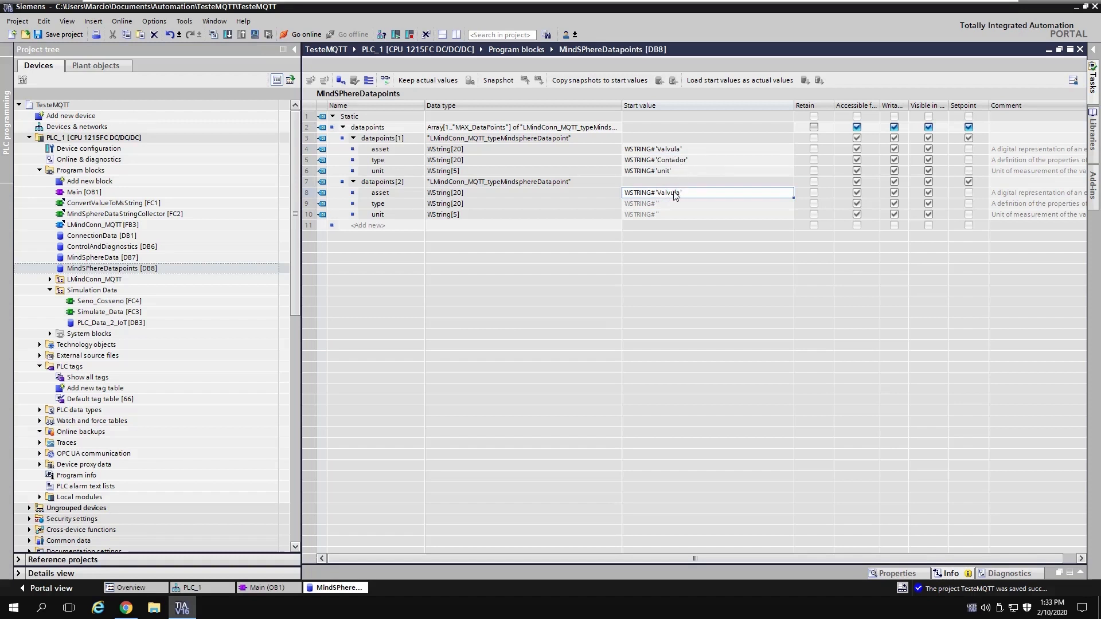
click(688, 150)
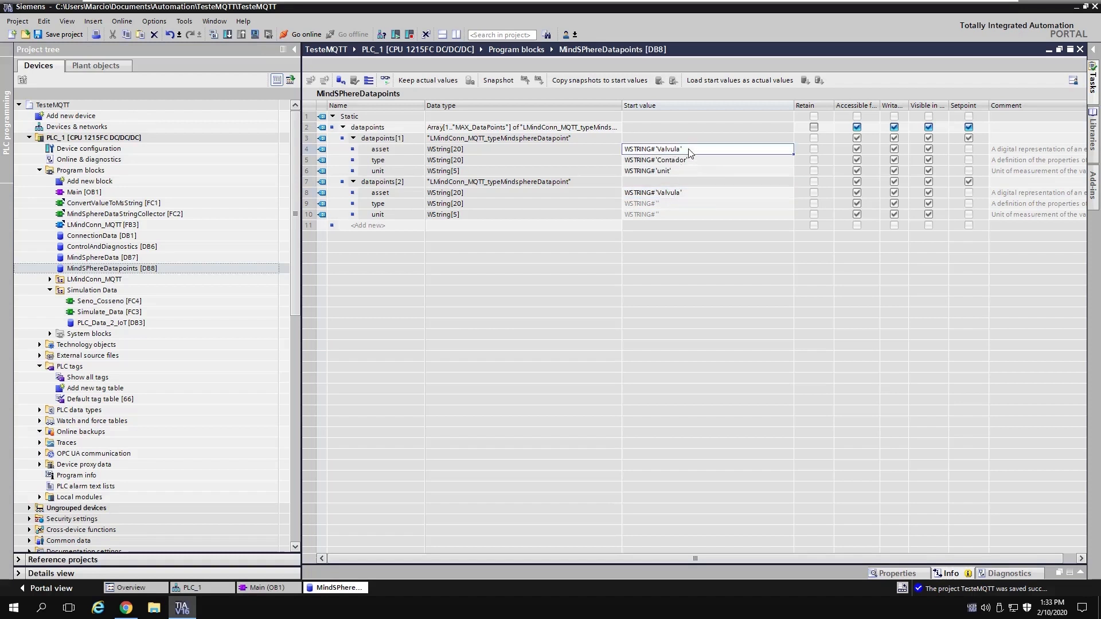
click(683, 194)
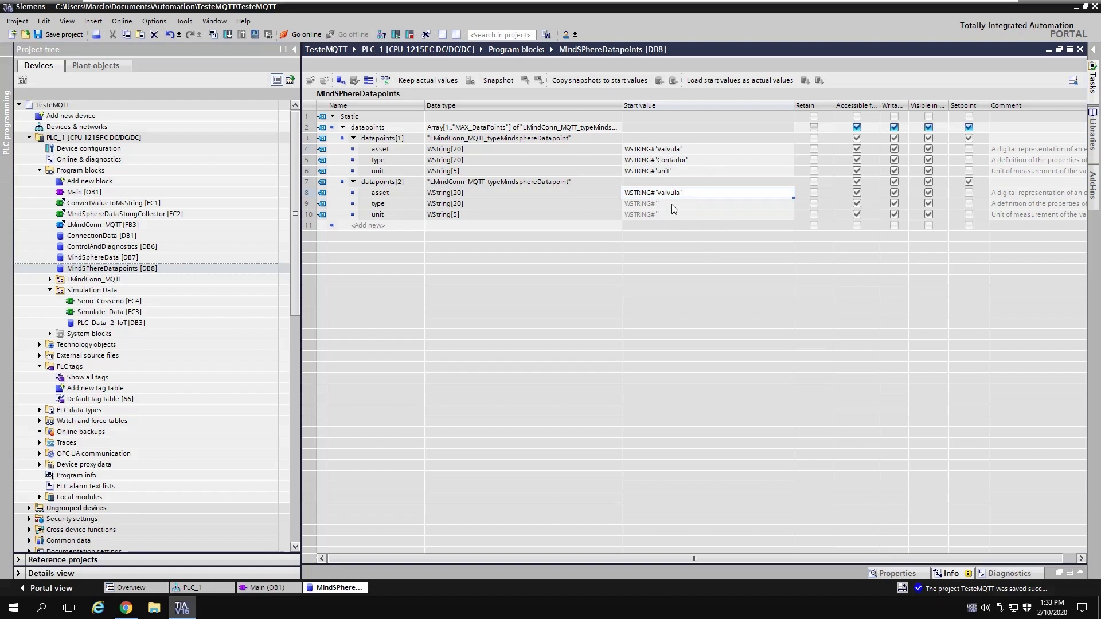
Step: Set datapoints[2] type start value to 'Pressao' and unit to 'bar'
click(673, 204)
click(672, 205)
click(672, 205)
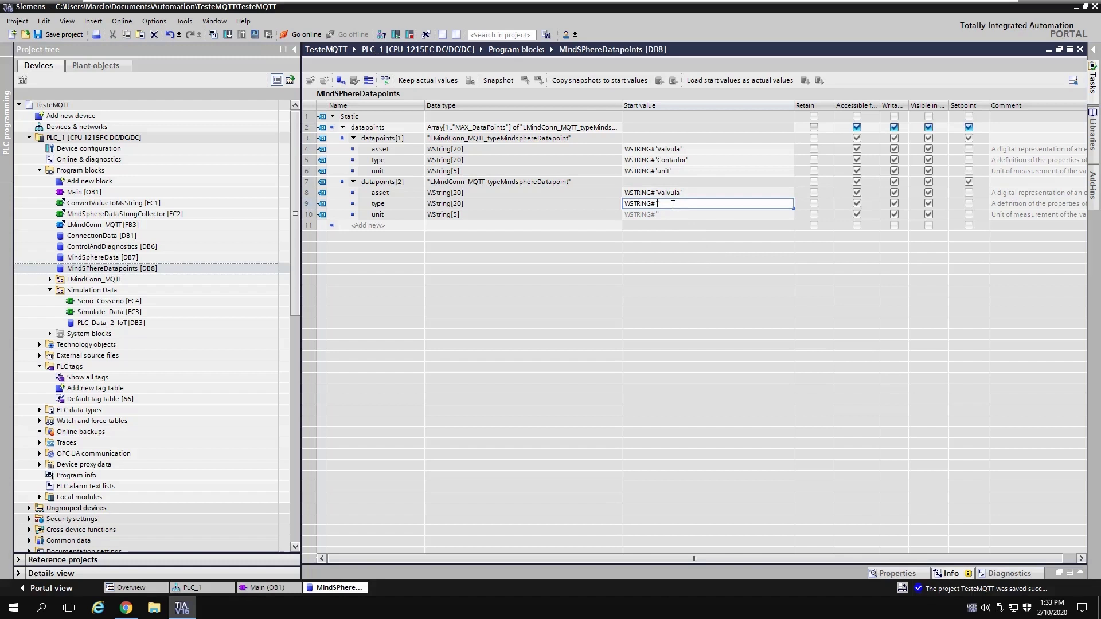
click(678, 150)
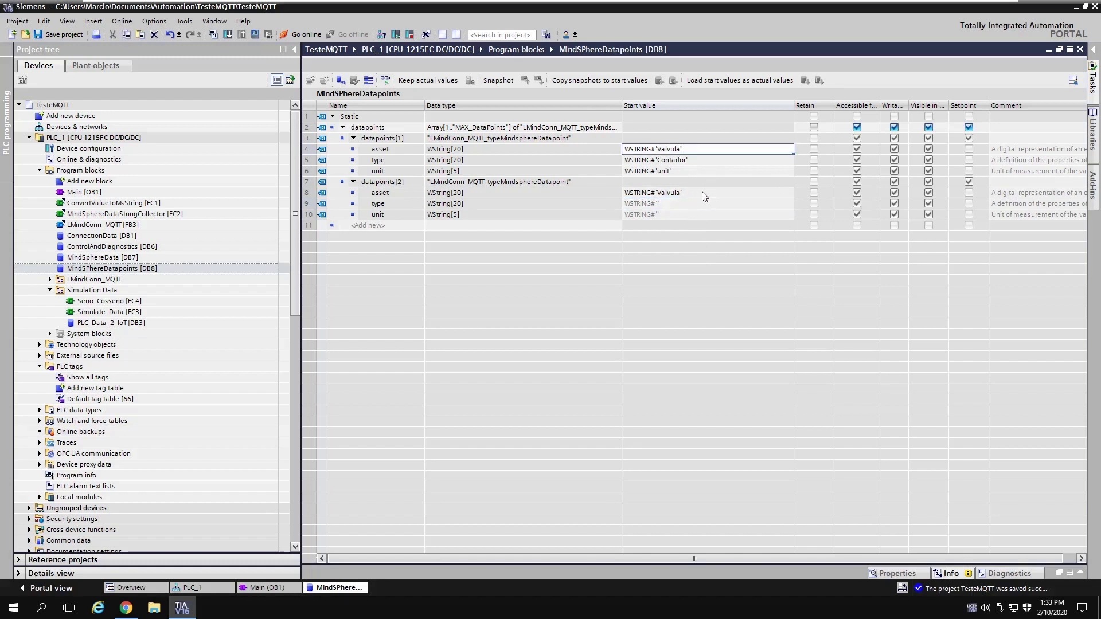
click(700, 193)
click(671, 206)
click(677, 206)
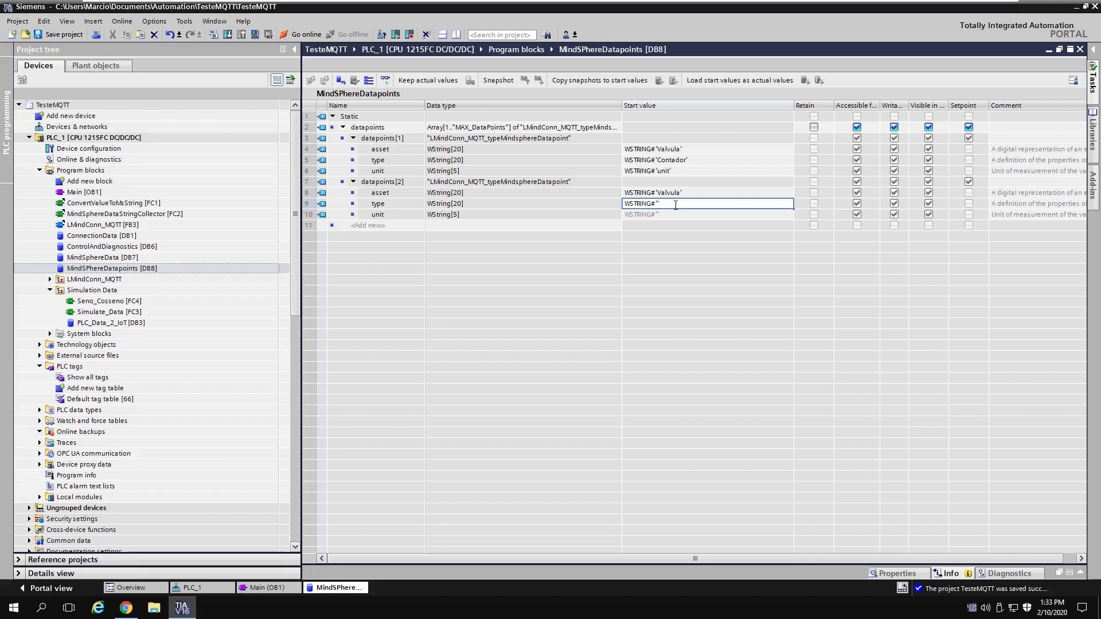
text(Pressao)
key(Return)
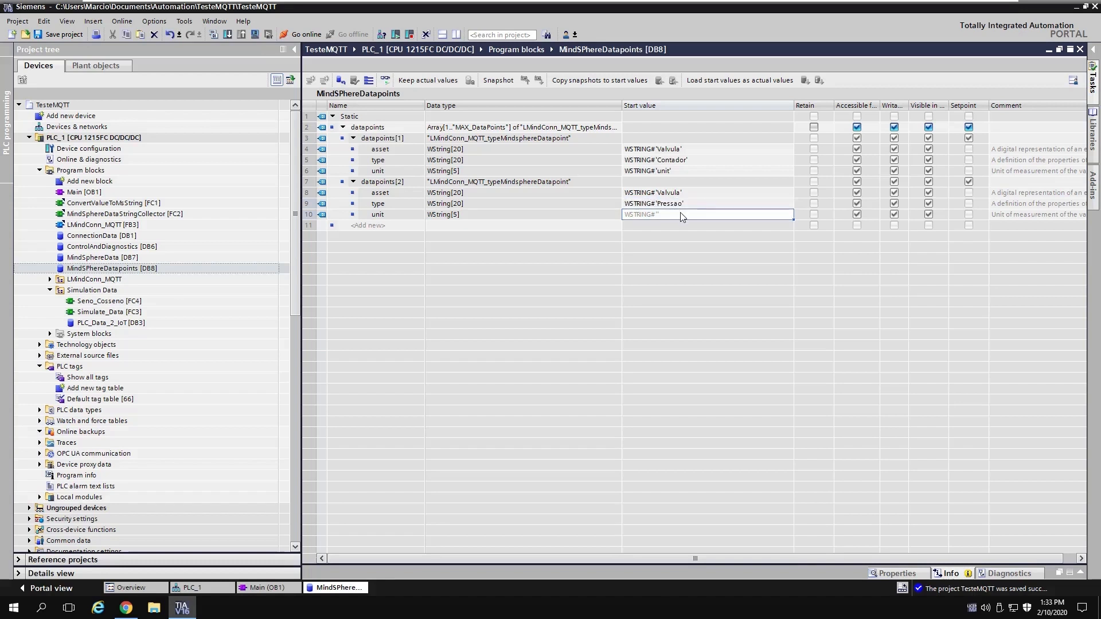
click(680, 213)
click(681, 213)
text(bar')
key(Return)
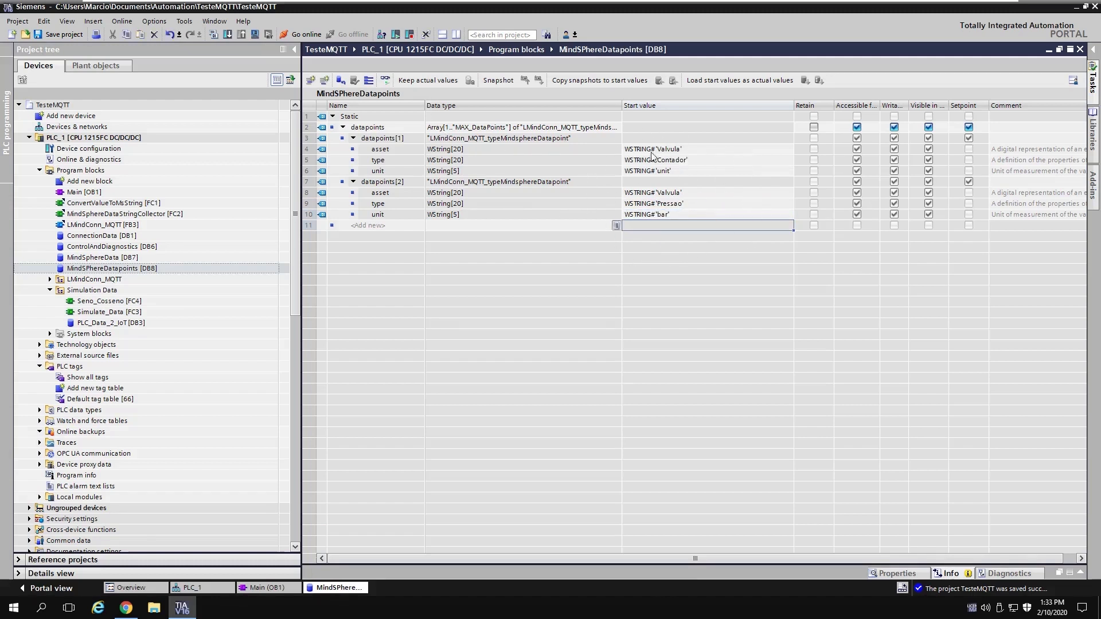
right_click(355, 589)
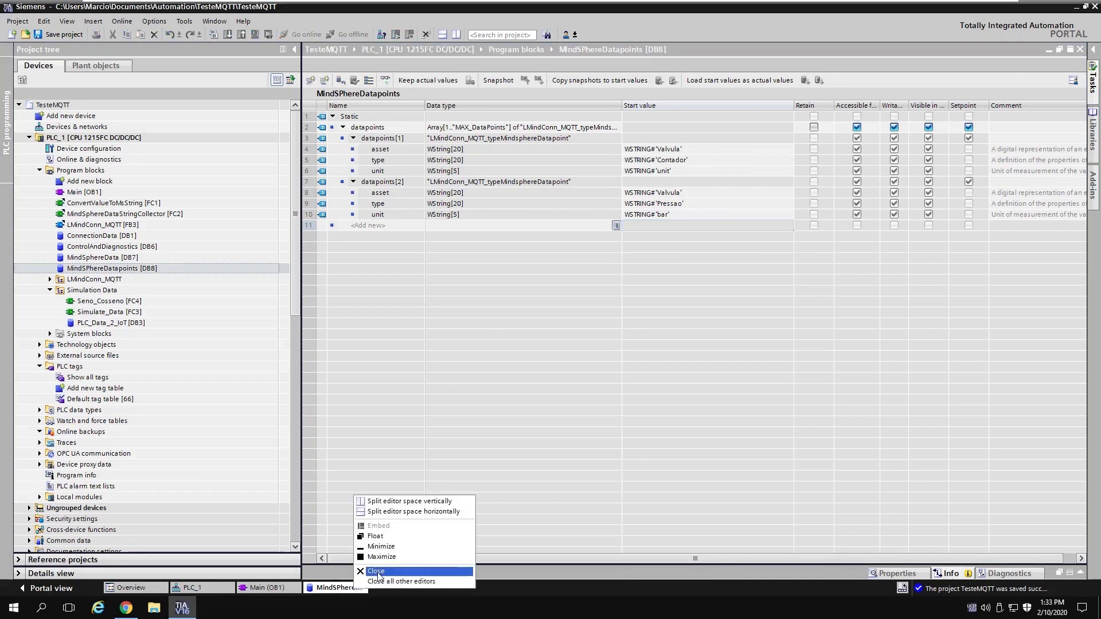
Step: Create the instLMQTTClient instance data block of type LMQTT_Client [FB4], then close its editor
click(376, 571)
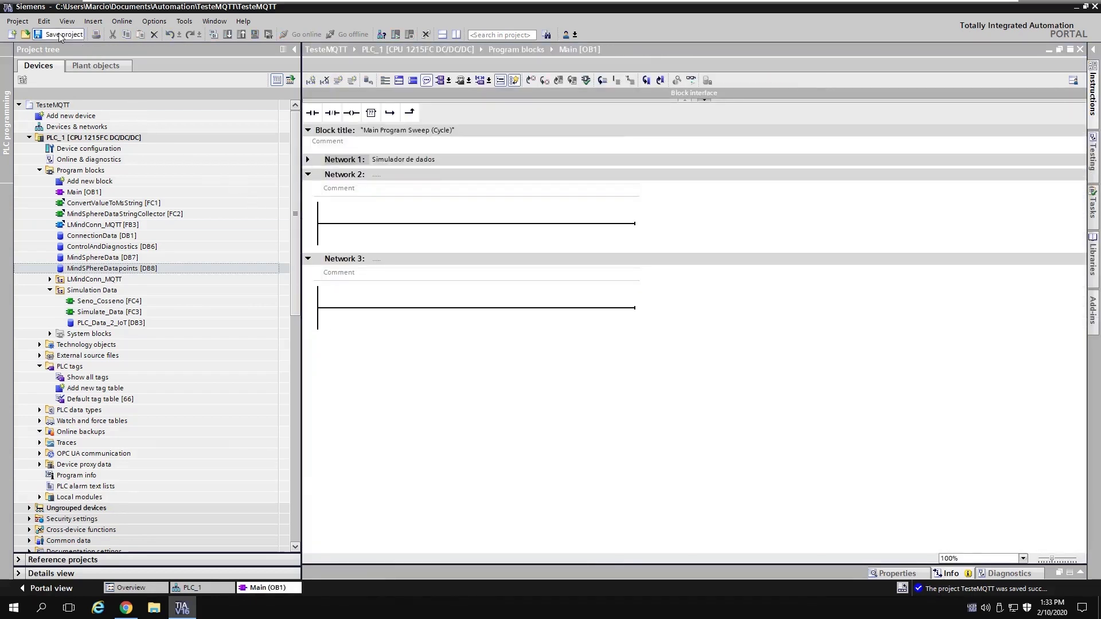
double_click(102, 182)
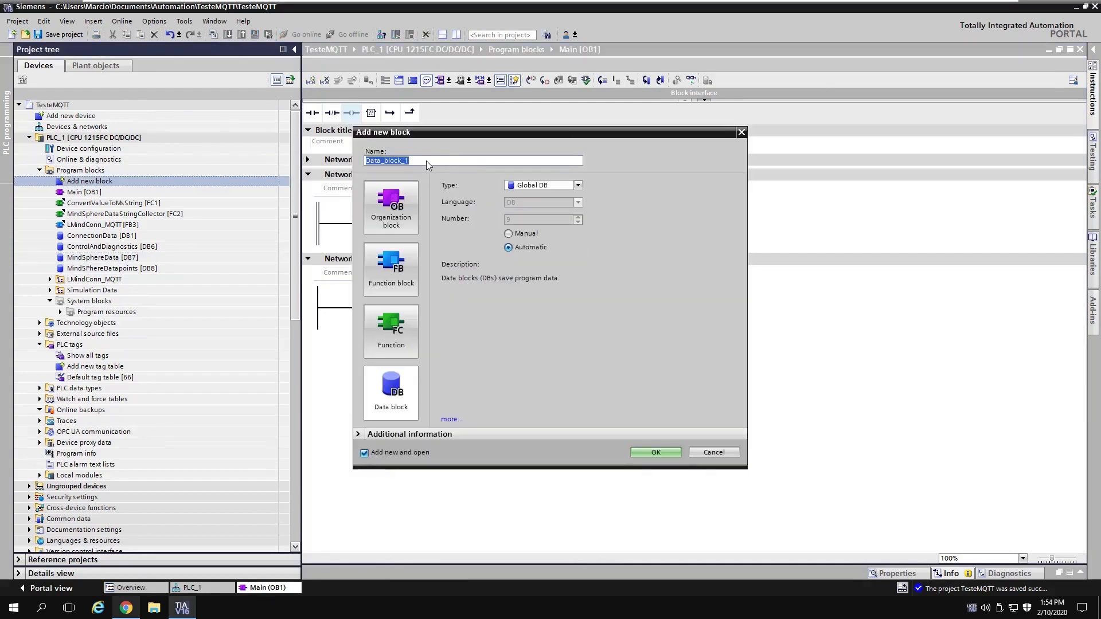
text(instLMQTT)
click(574, 187)
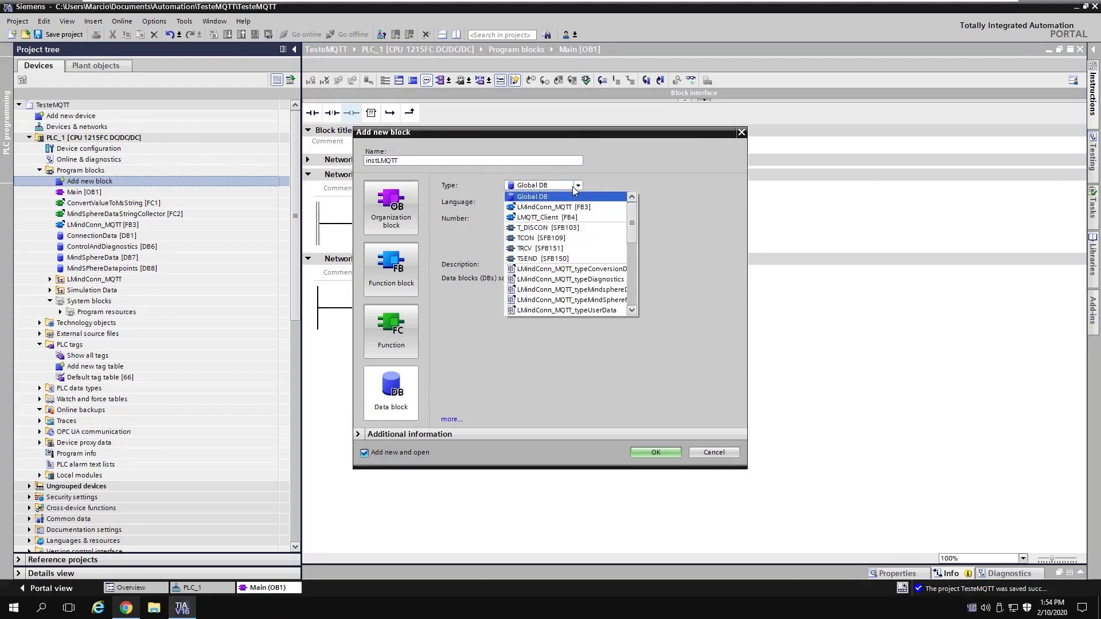
click(572, 217)
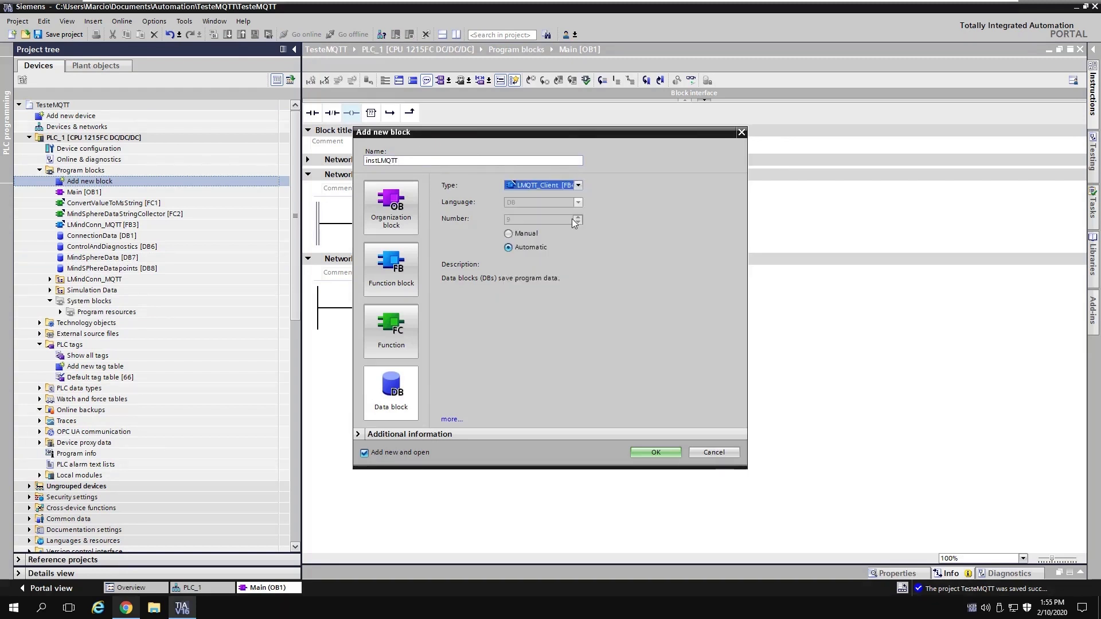
click(403, 161)
text(Client)
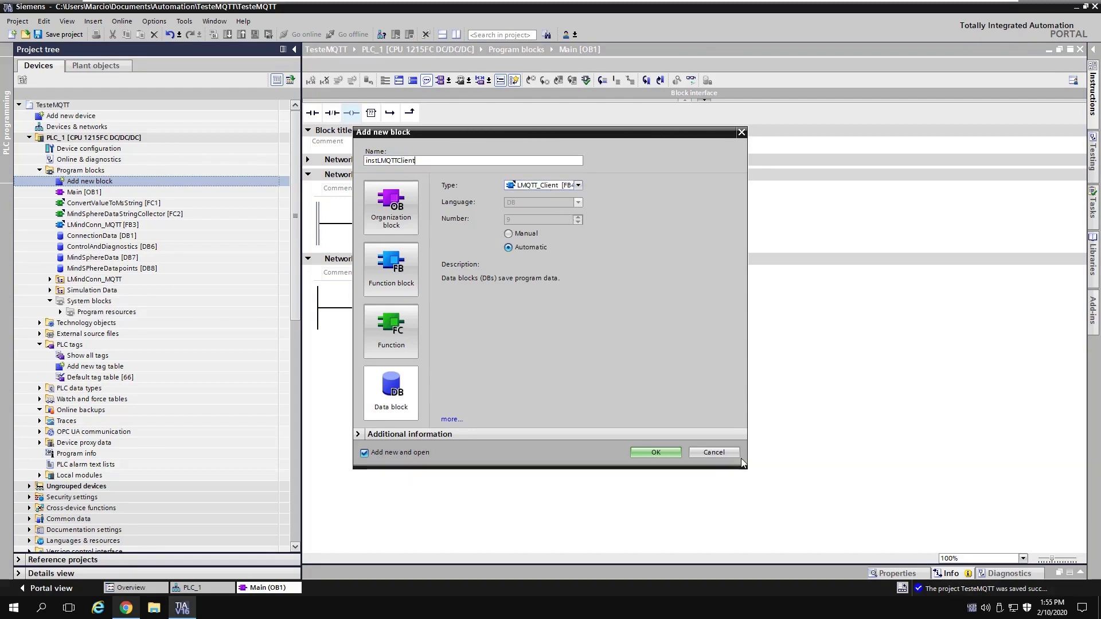
click(669, 454)
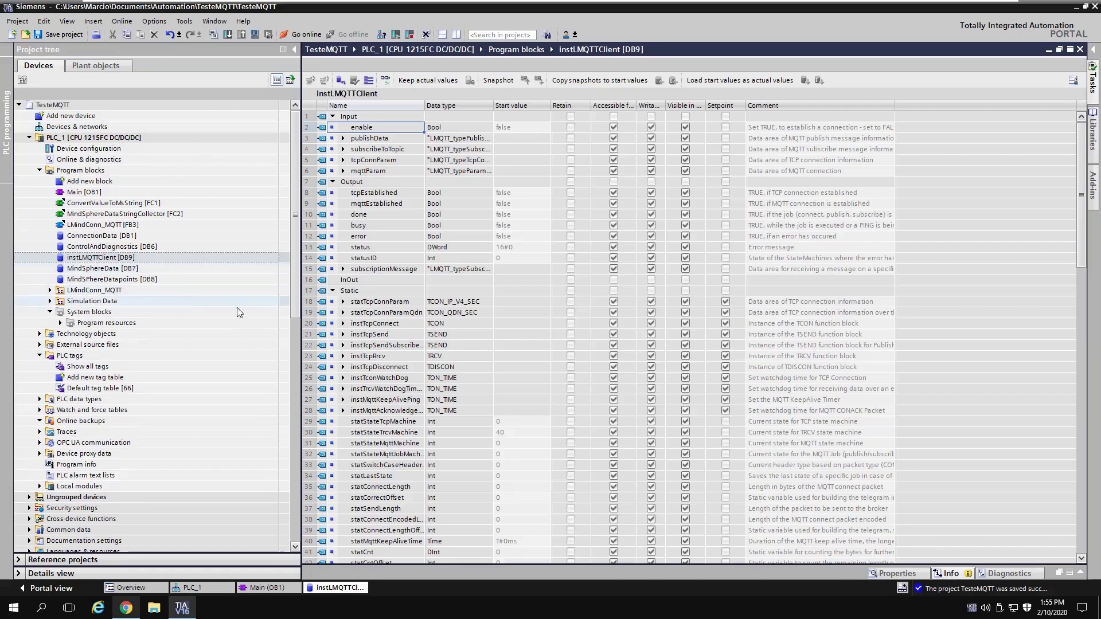
scroll(493, 233, down, 5)
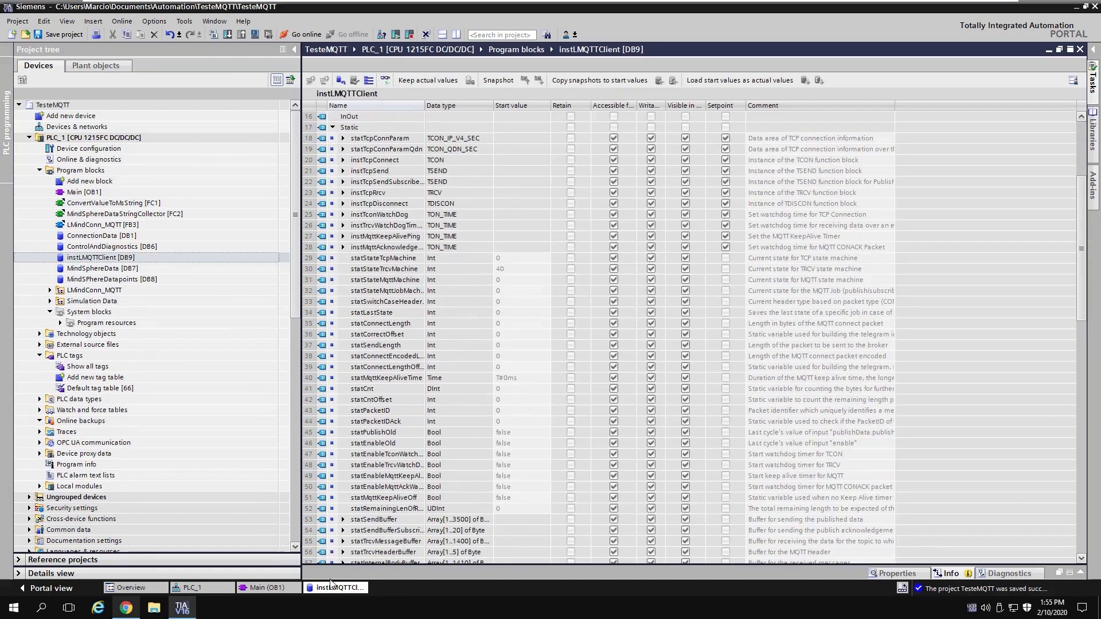
right_click(336, 588)
click(348, 569)
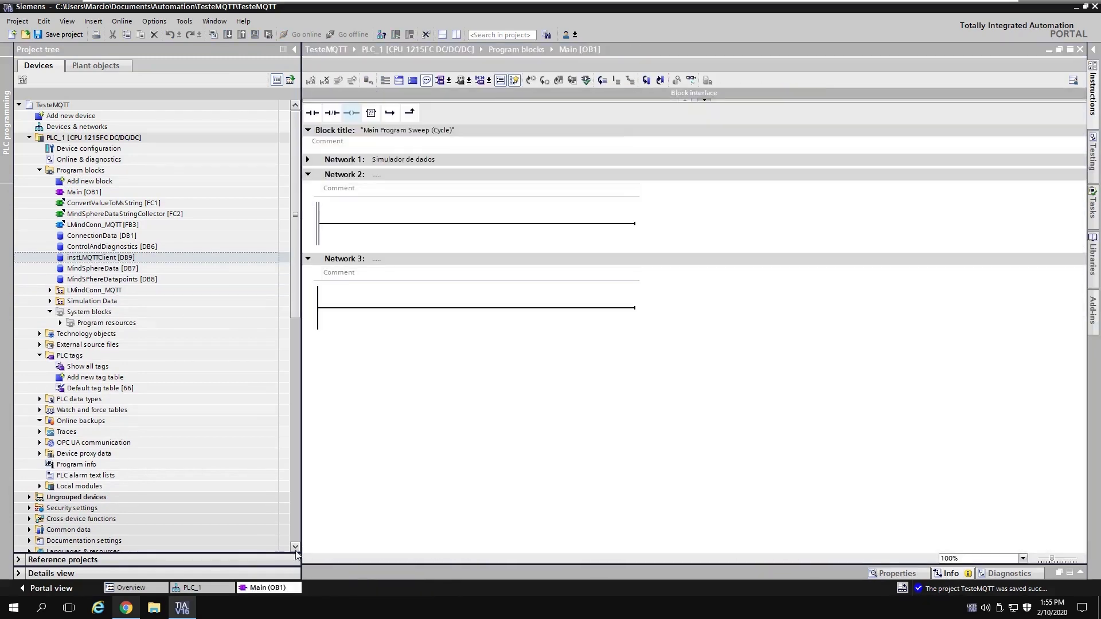
Step: Place a LMindConn_MQTT [FB3] call in Network 2 with instance DB LMindConn_MQTT_DB
click(102, 225)
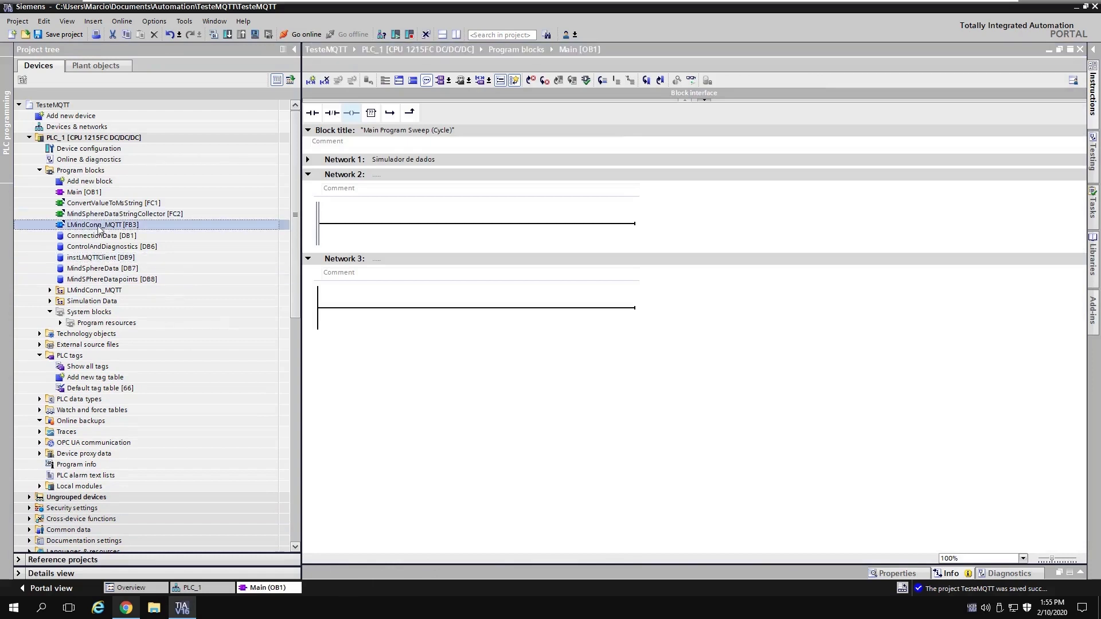
drag(105, 233, 480, 229)
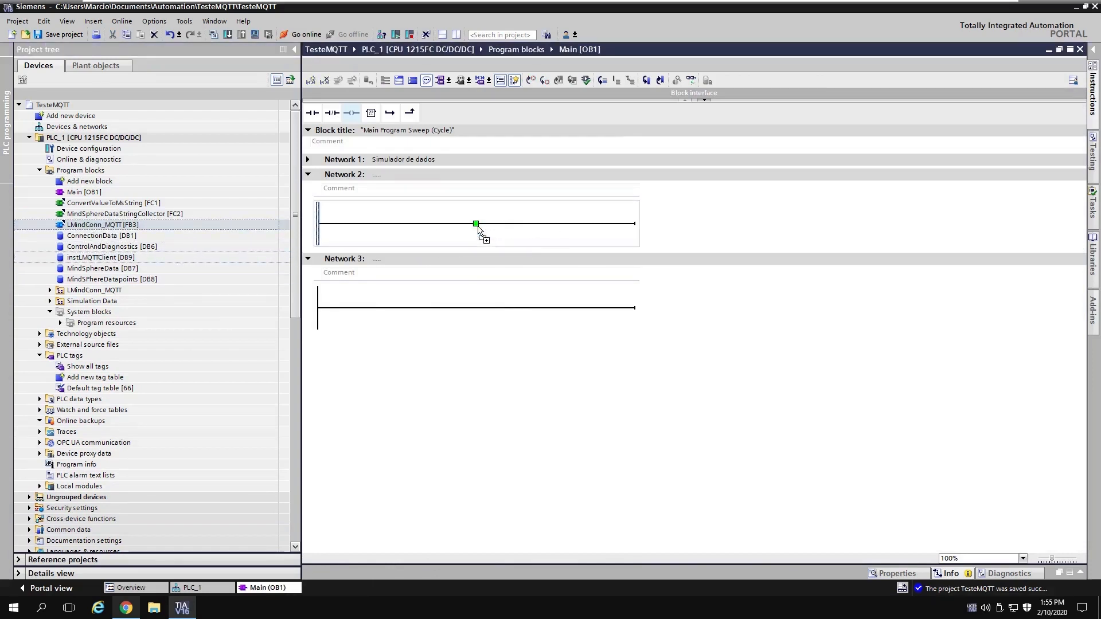
click(617, 398)
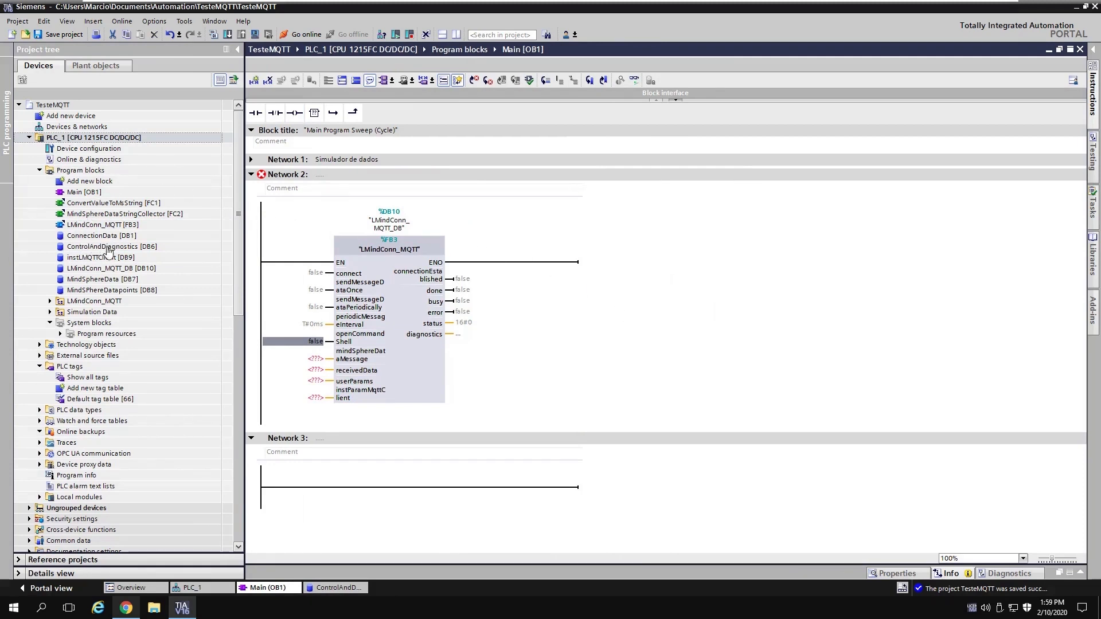
Step: Wire connect, sendMessageDataOnce, sendMessageDataPeriodically, PeriodicMessageInterval and openCommandShell from ControlAndDiagnostics to the FB inputs
click(458, 37)
drag(741, 128, 313, 275)
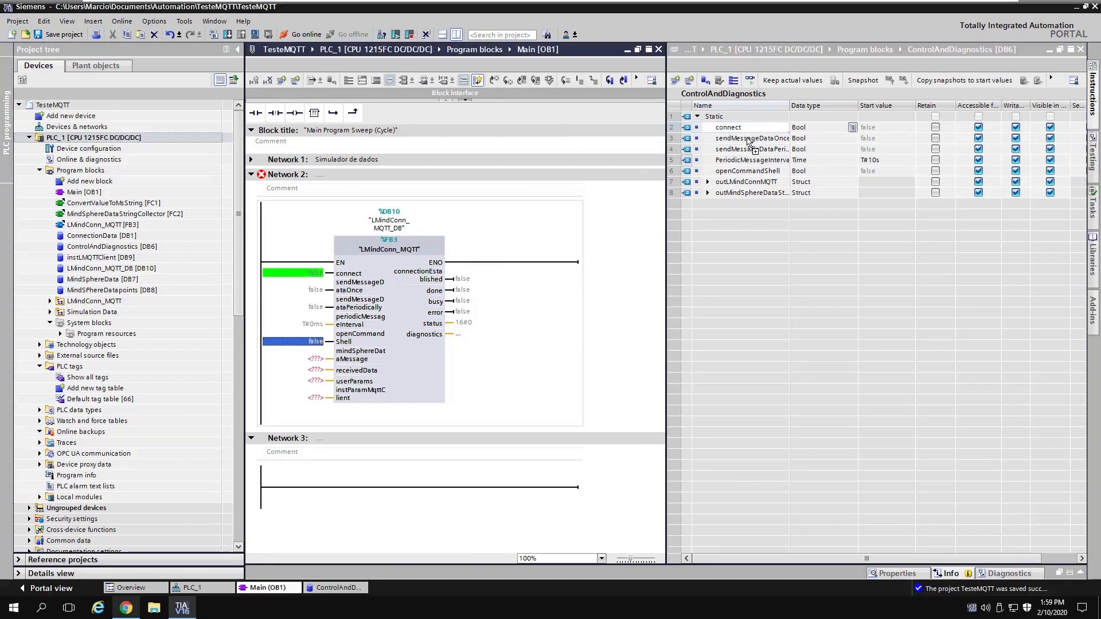
drag(754, 139, 314, 306)
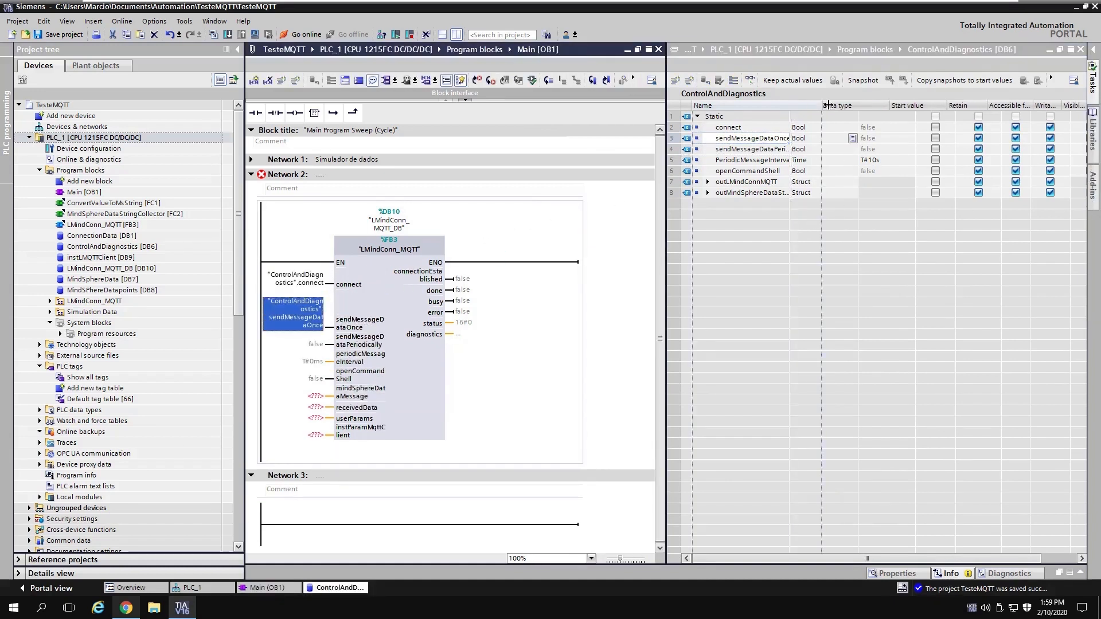
double_click(791, 108)
drag(762, 150, 317, 343)
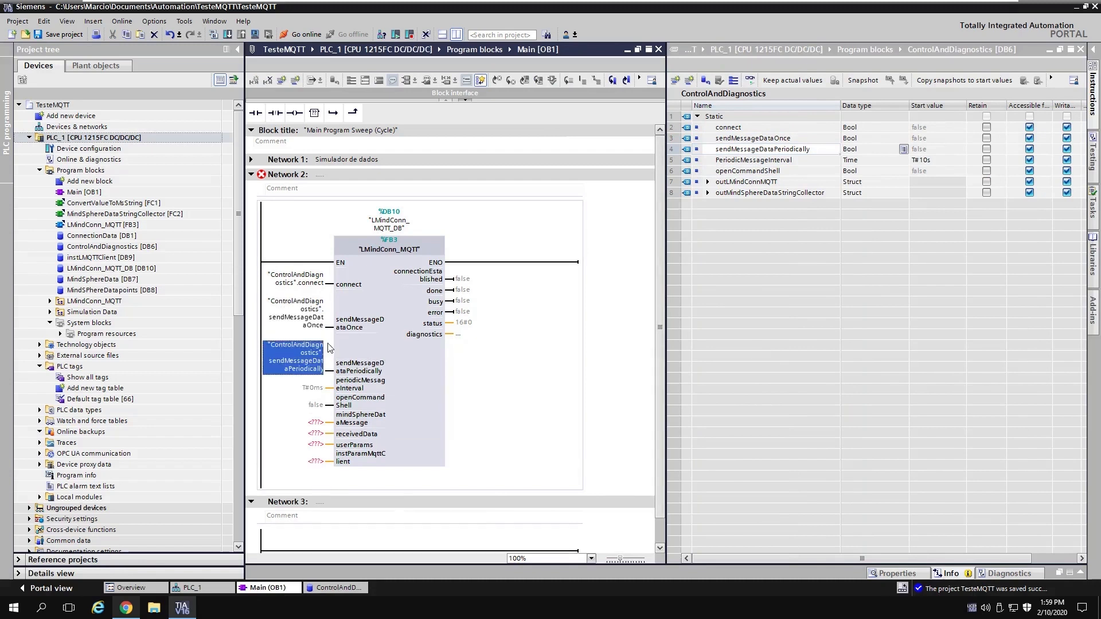
click(780, 162)
drag(780, 164, 315, 394)
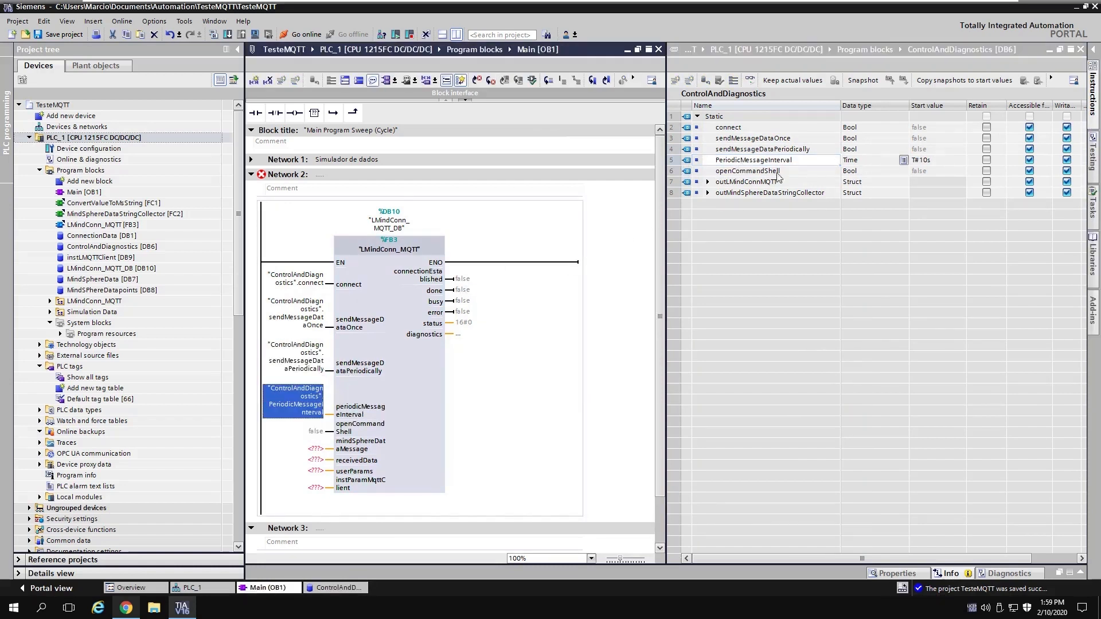
drag(744, 172, 314, 436)
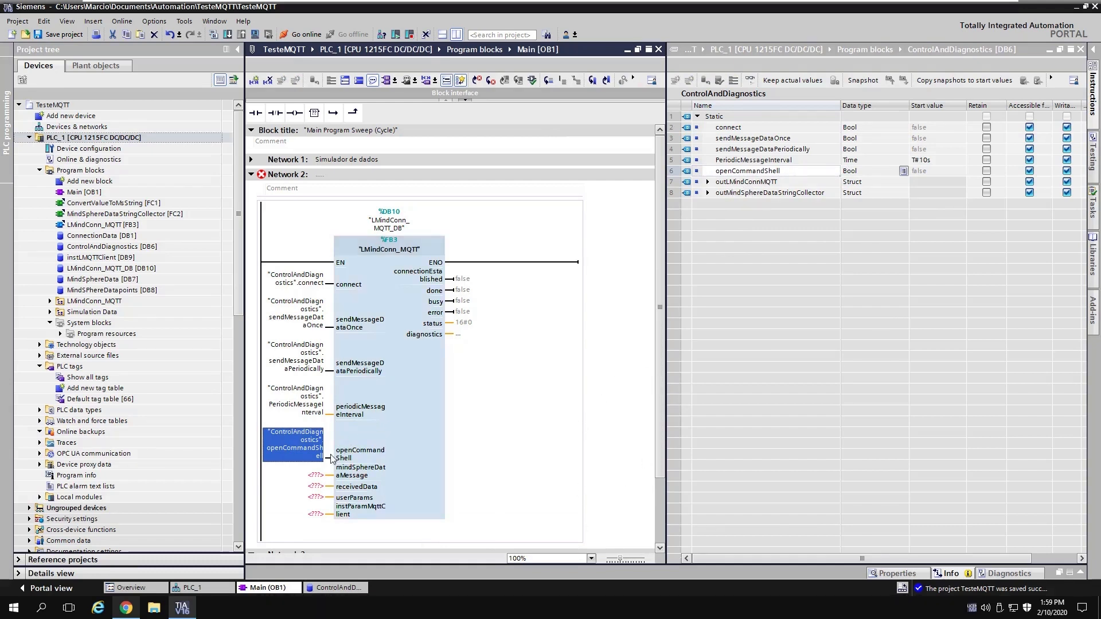
click(708, 182)
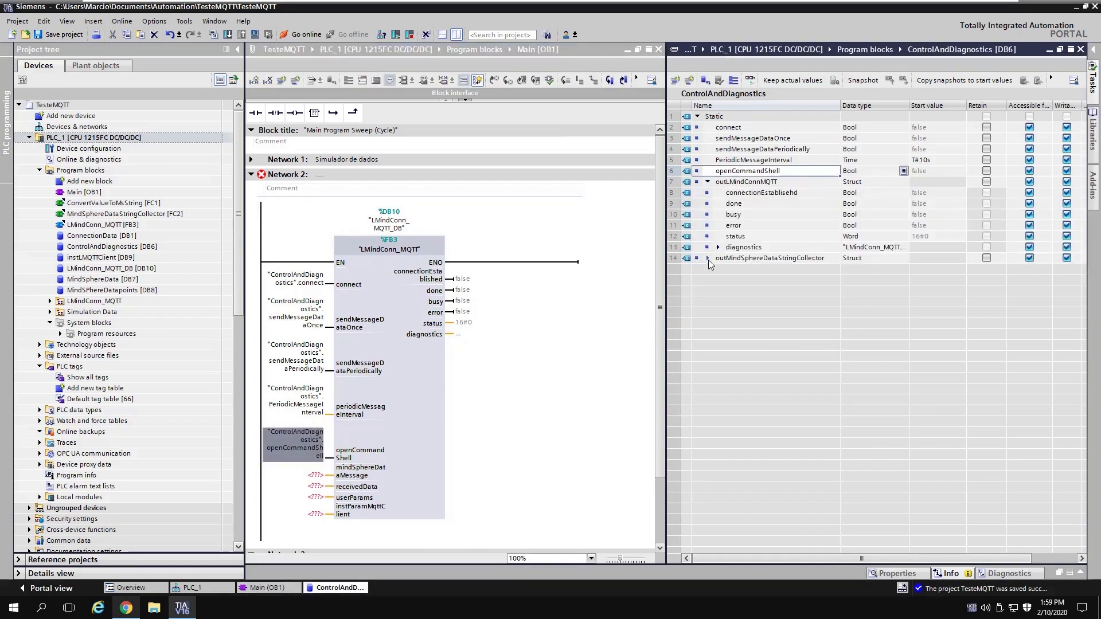
Step: Wire connectionEstablisehd, done, busy, error, status and diagnostics outputs to outLMindConnMQTT members
click(708, 259)
drag(745, 195, 468, 282)
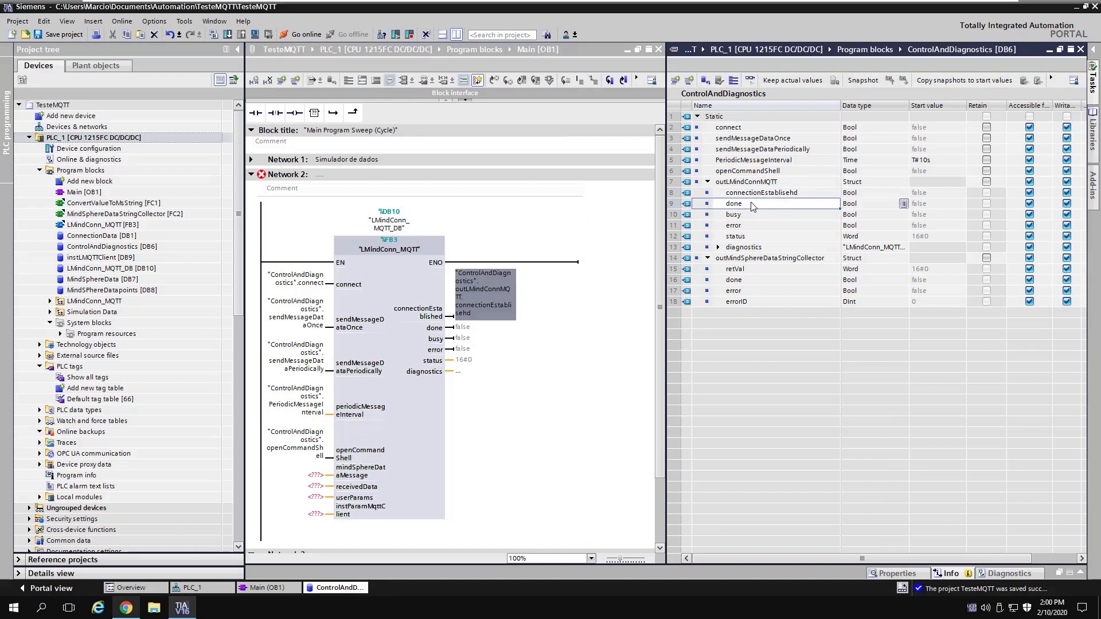
drag(740, 205, 470, 333)
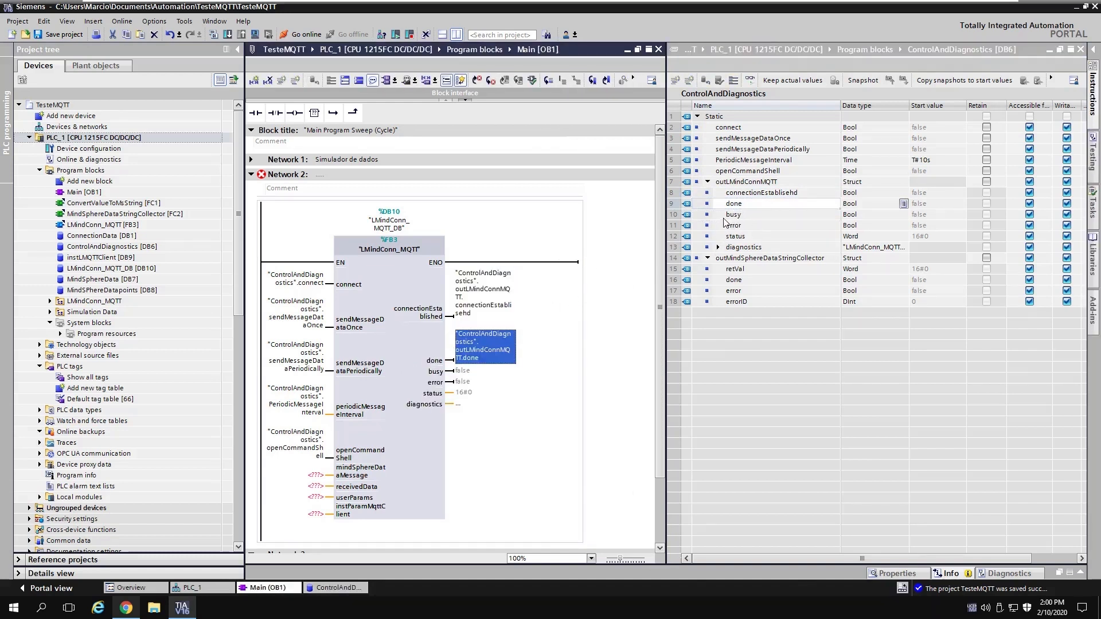
drag(735, 215, 466, 374)
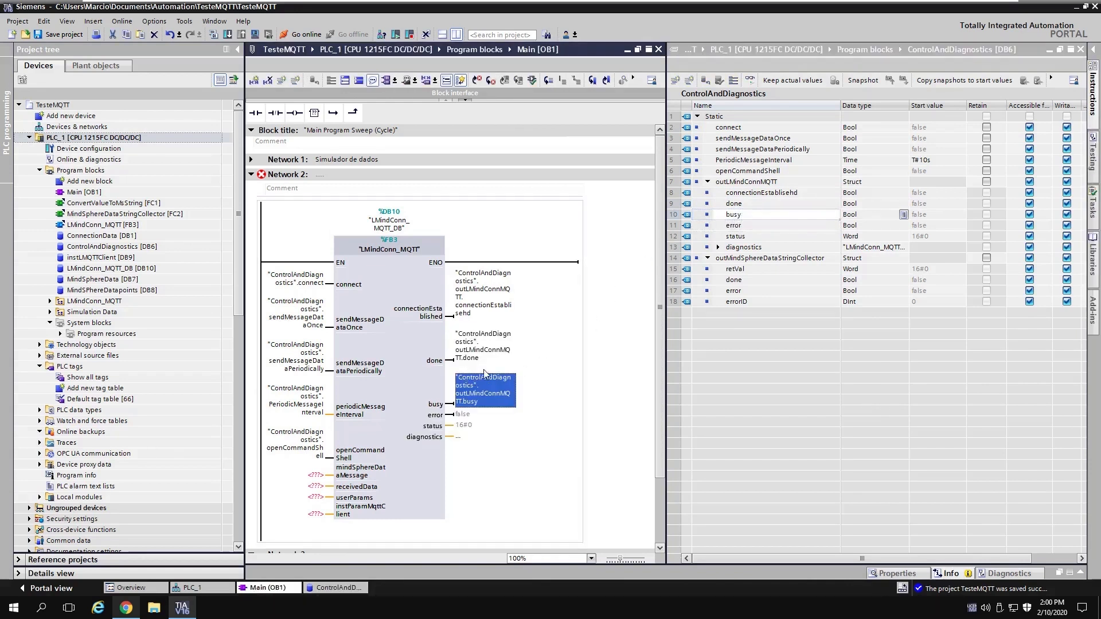
drag(737, 237, 465, 418)
scroll(616, 317, down, 3)
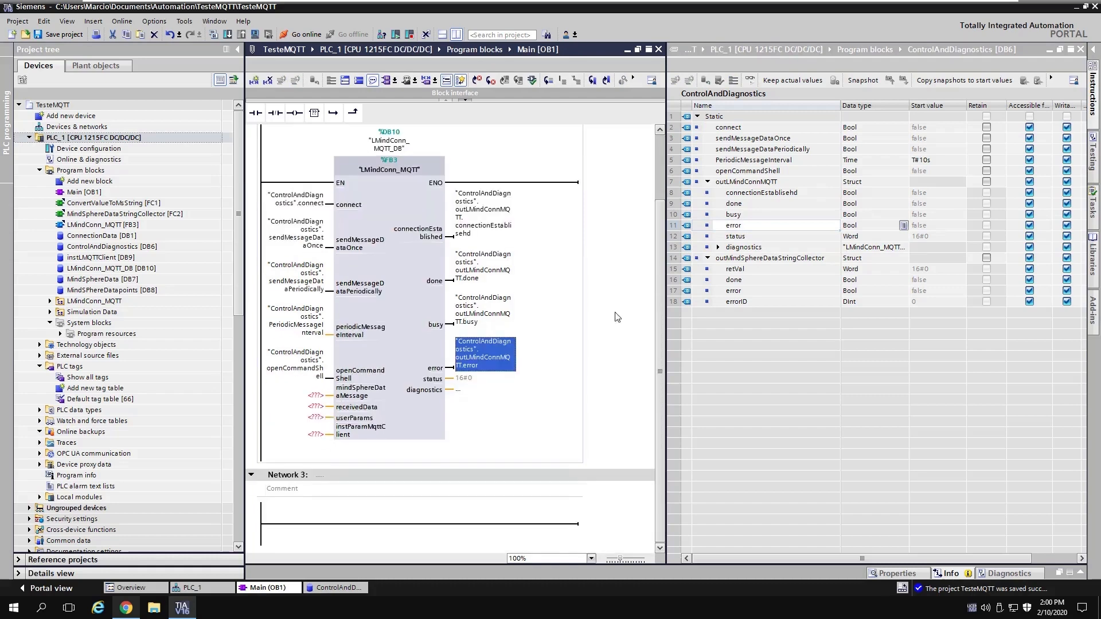
drag(761, 238, 476, 383)
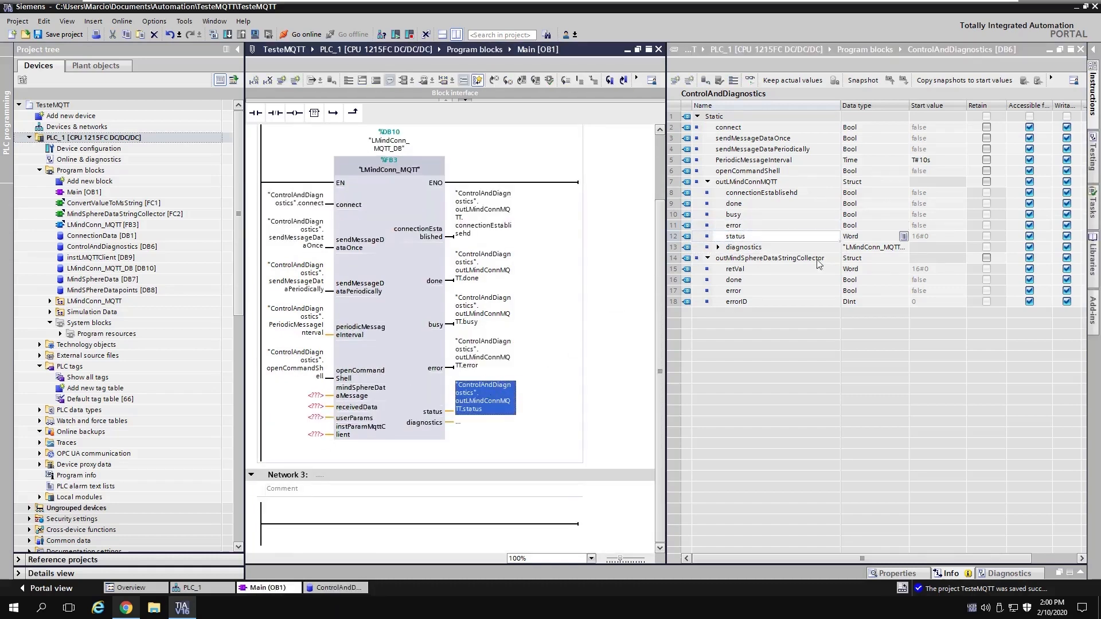
click(749, 250)
drag(749, 250, 475, 429)
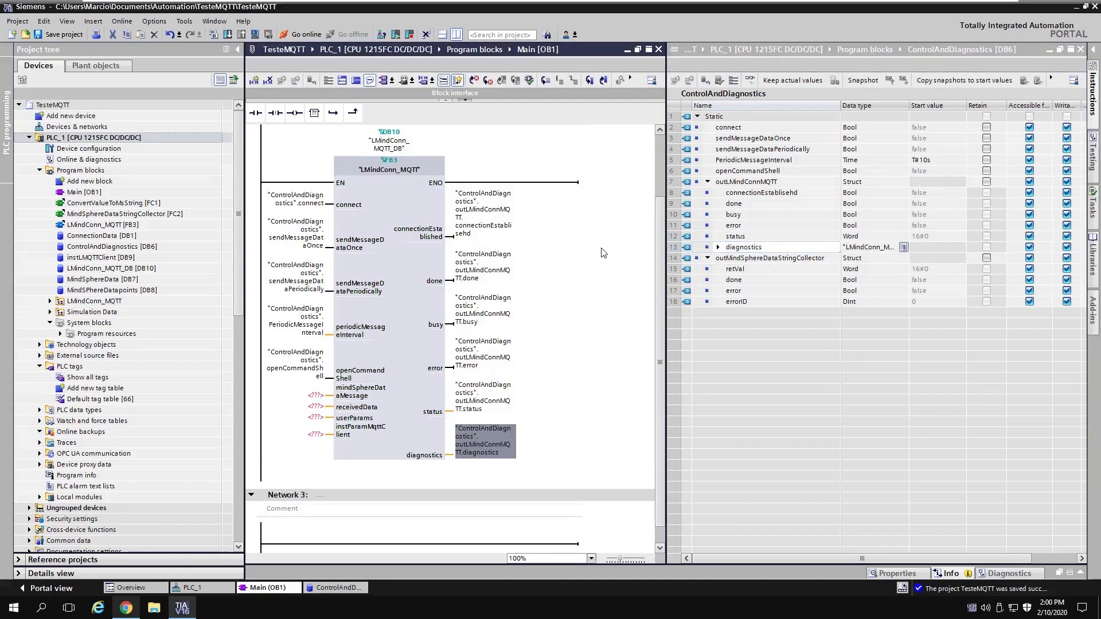
click(1081, 50)
double_click(102, 279)
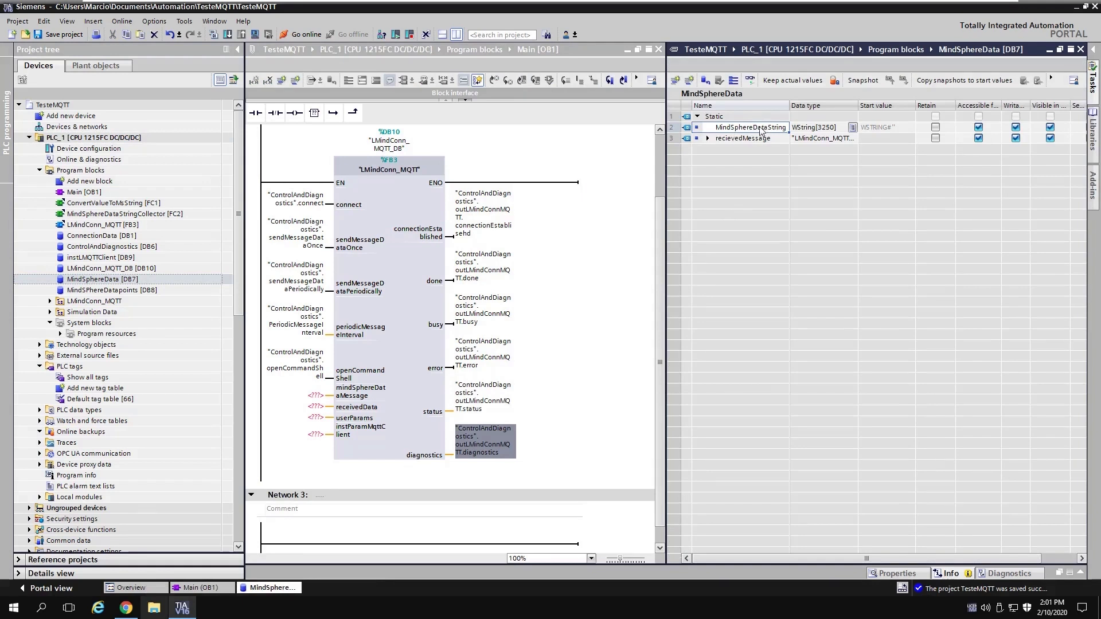
Step: Wire MindSphereDataString to mindSphereDataMessage and recievedMessage to receivedData
drag(750, 130, 314, 401)
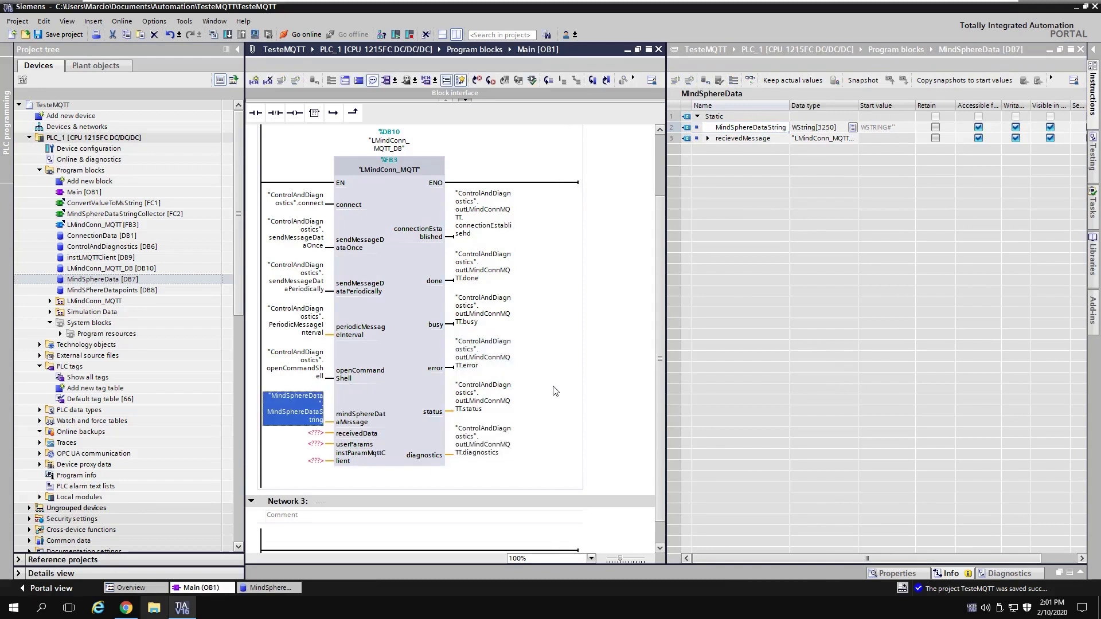
drag(770, 142, 315, 441)
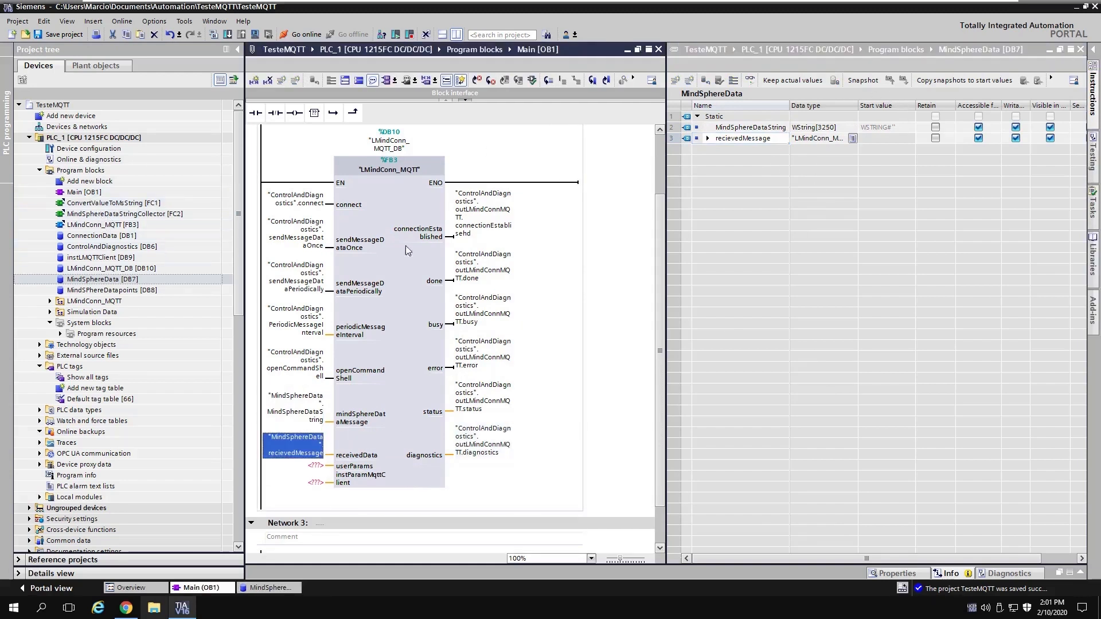
click(1081, 50)
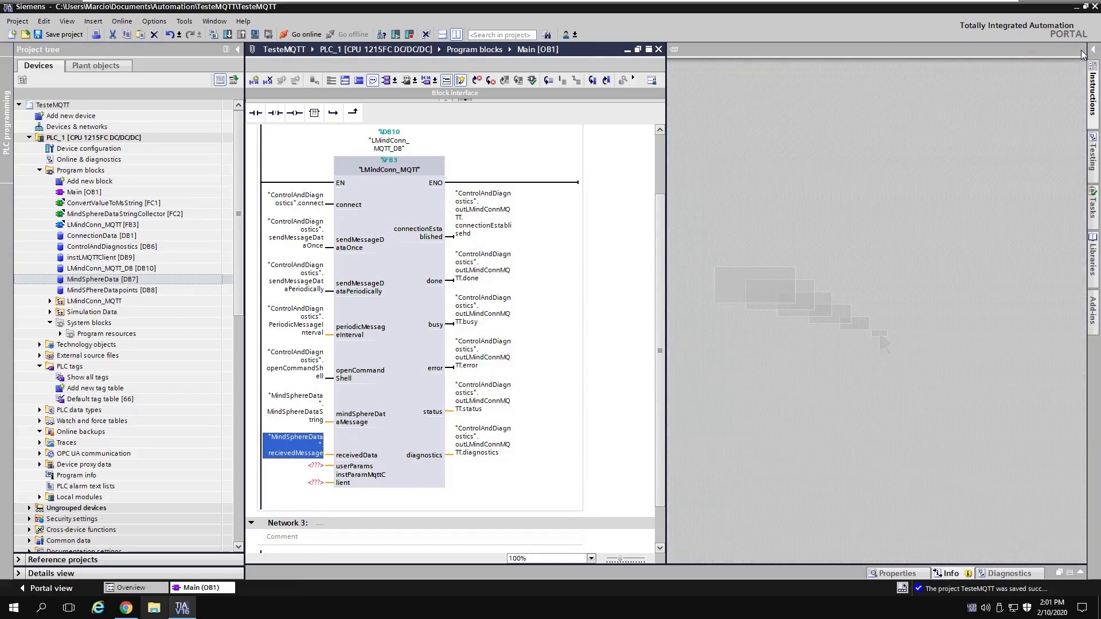
Step: Assign instLMQTTClient to instParamMqttClient and ConnectionData Static_1 to userParams
click(107, 260)
click(107, 261)
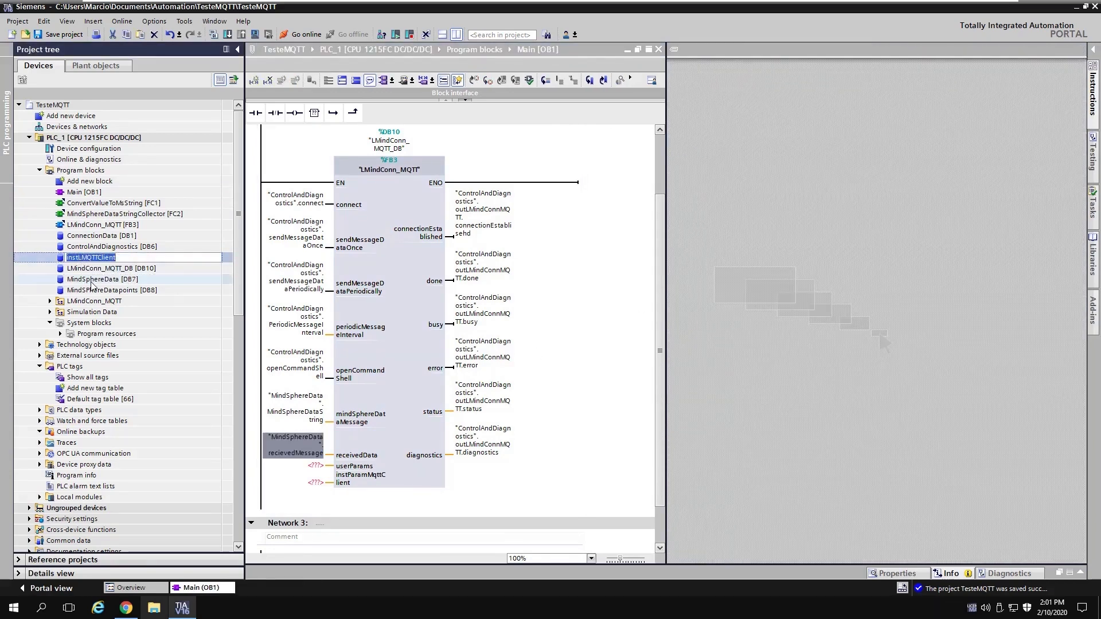
click(90, 280)
drag(86, 258, 318, 488)
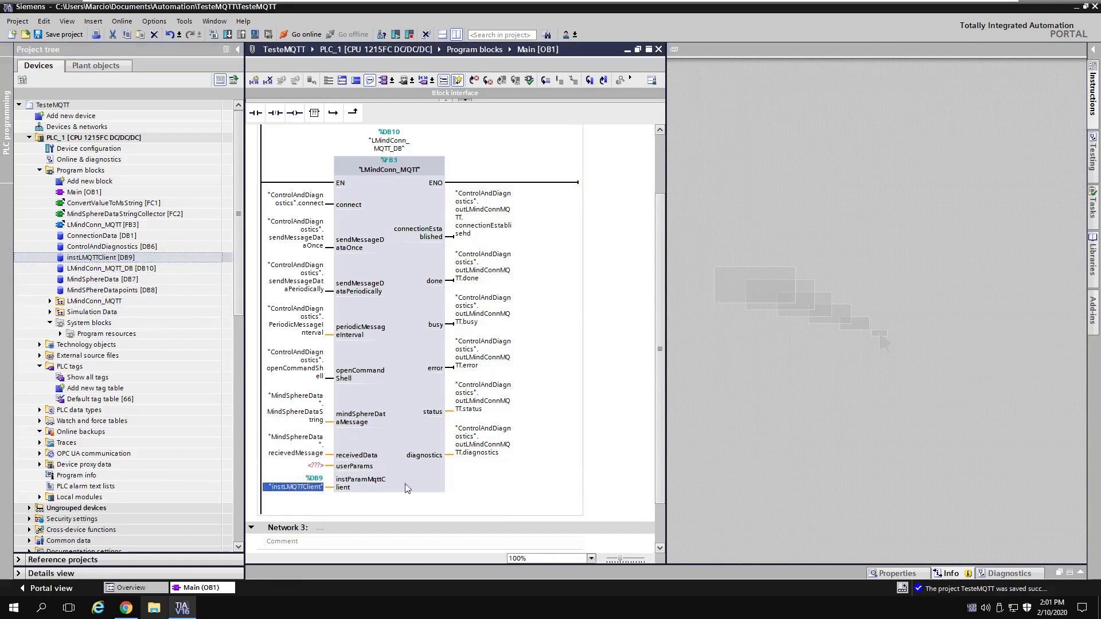
double_click(100, 236)
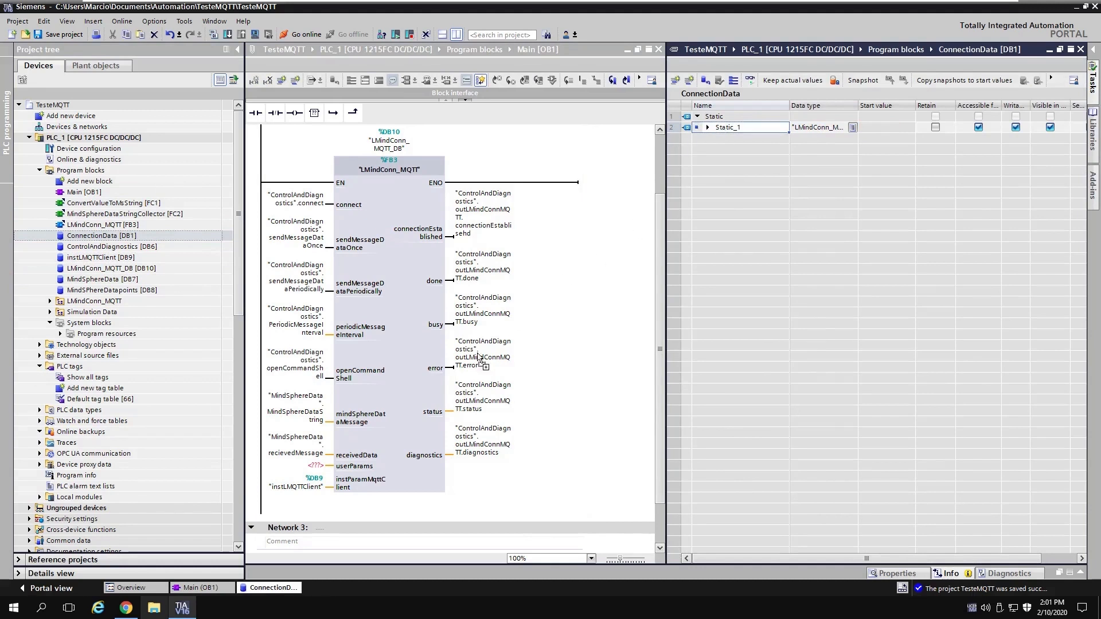
drag(479, 358, 313, 468)
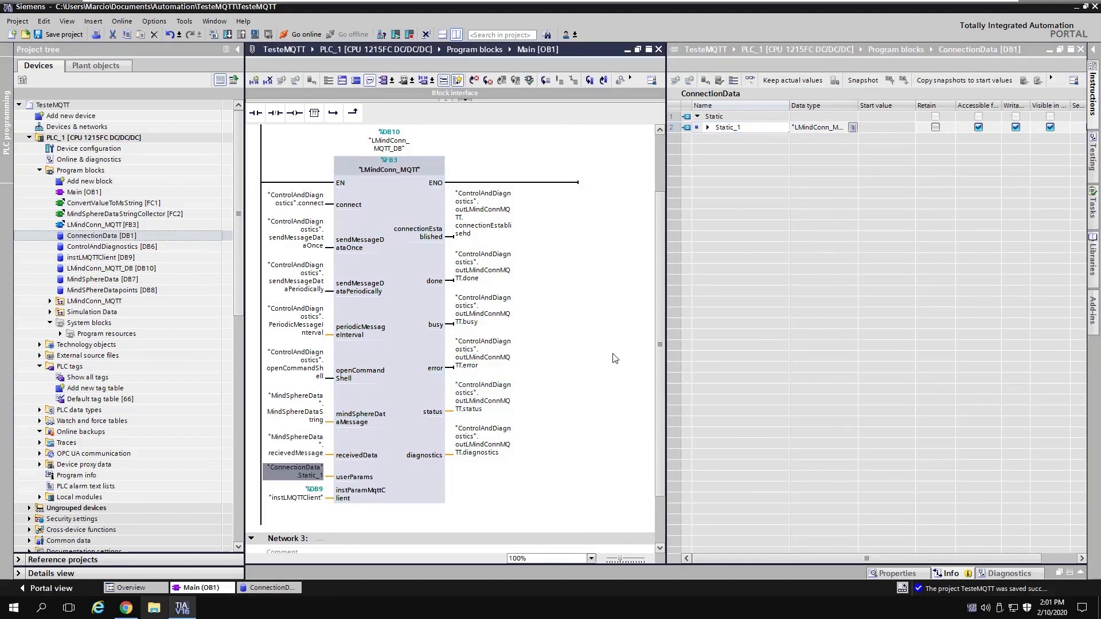
click(428, 495)
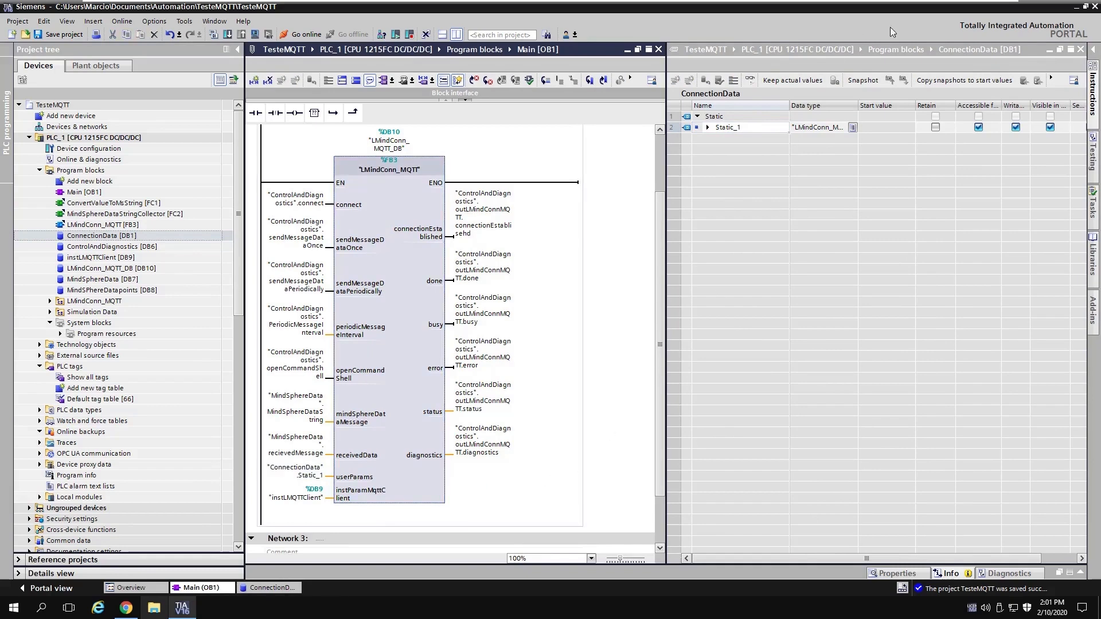
click(1080, 50)
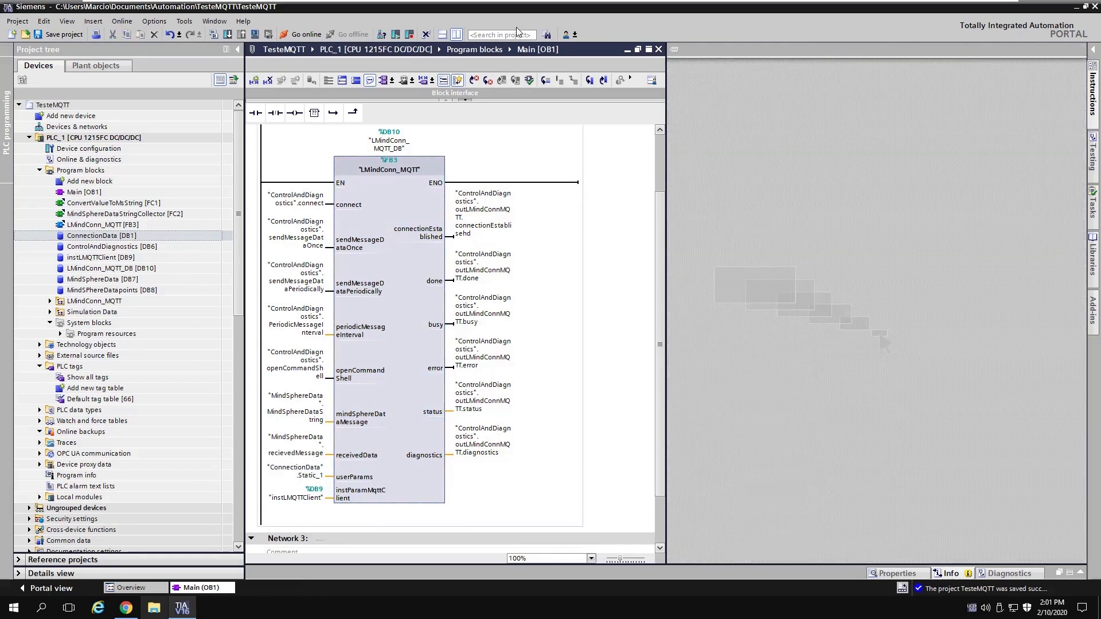
click(453, 35)
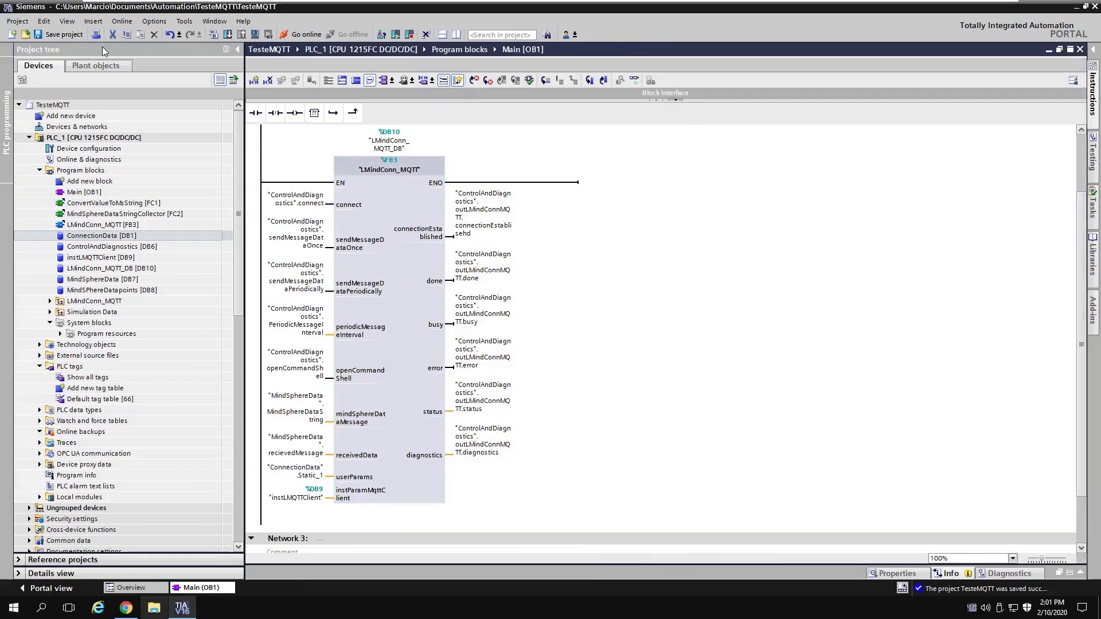
Step: Place a MindSphereDataStringCollector [FC2] call on Network 3 and review its value inputs
scroll(622, 221, down, 3)
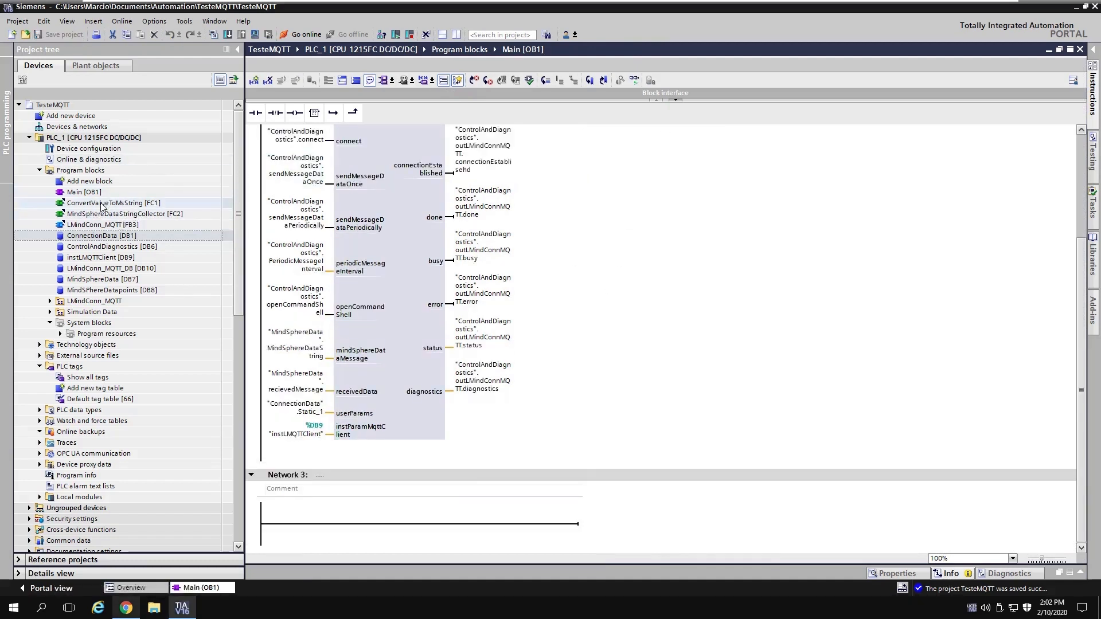
click(87, 217)
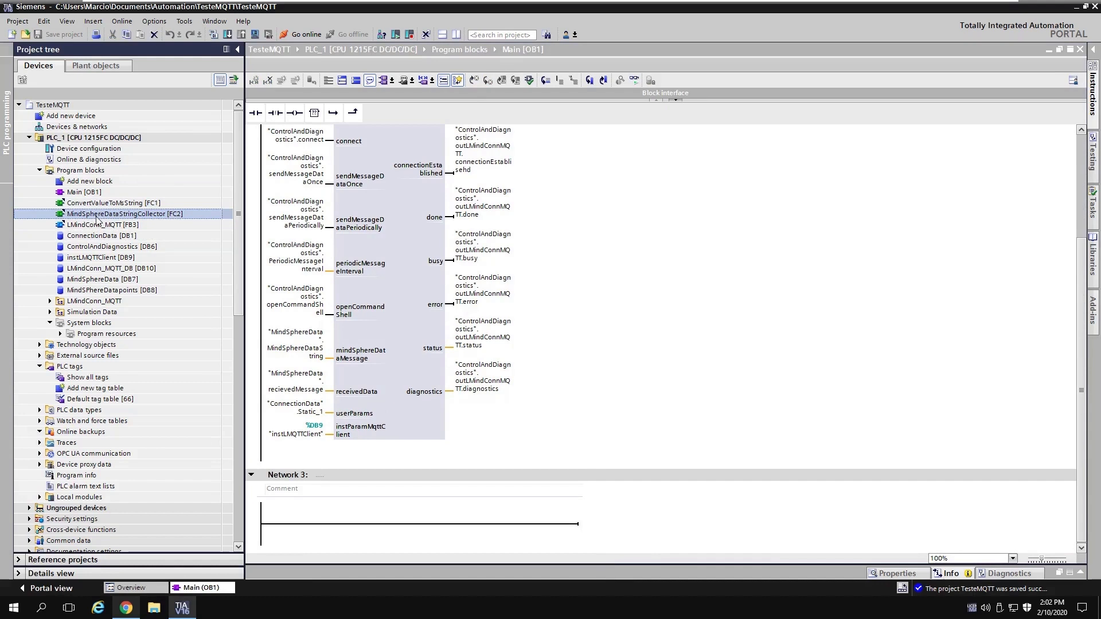
drag(97, 220, 422, 528)
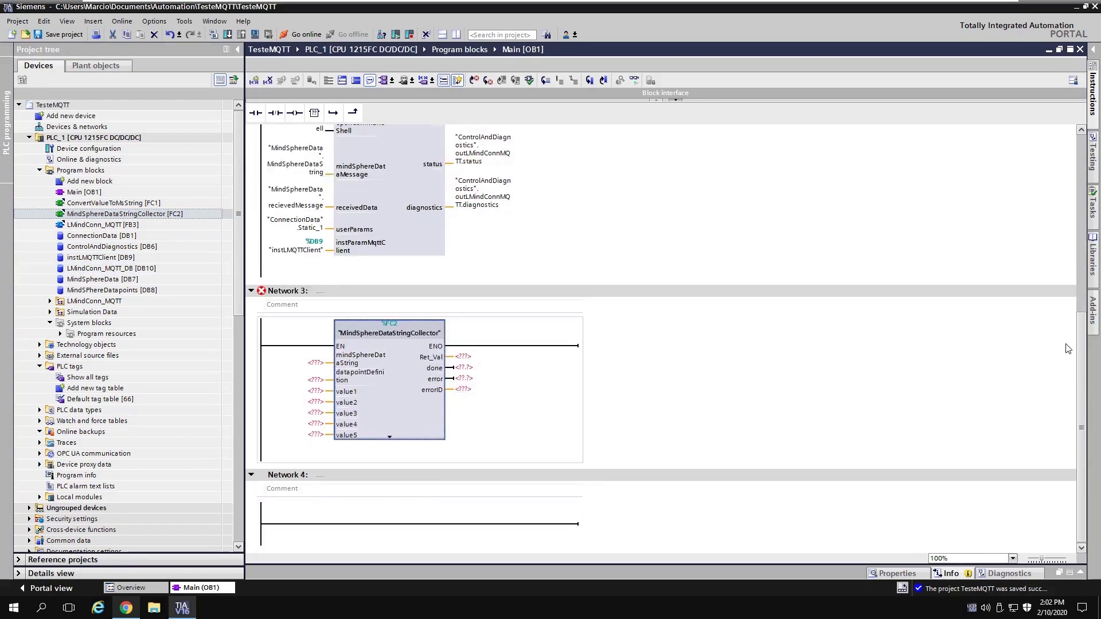
click(390, 440)
scroll(431, 356, down, 15)
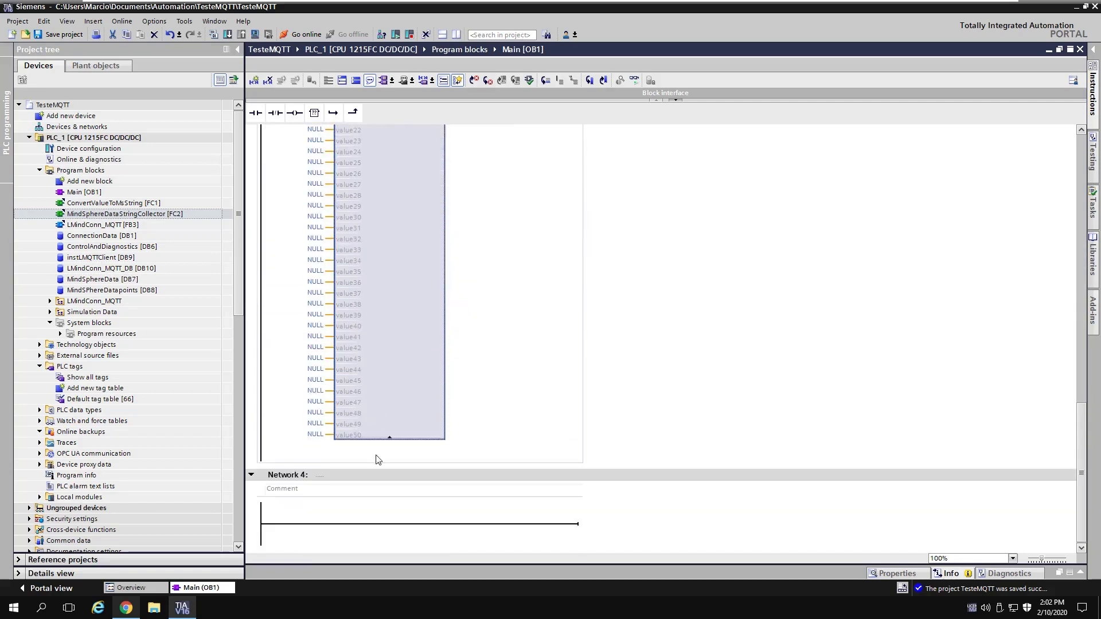
scroll(356, 432, up, 10)
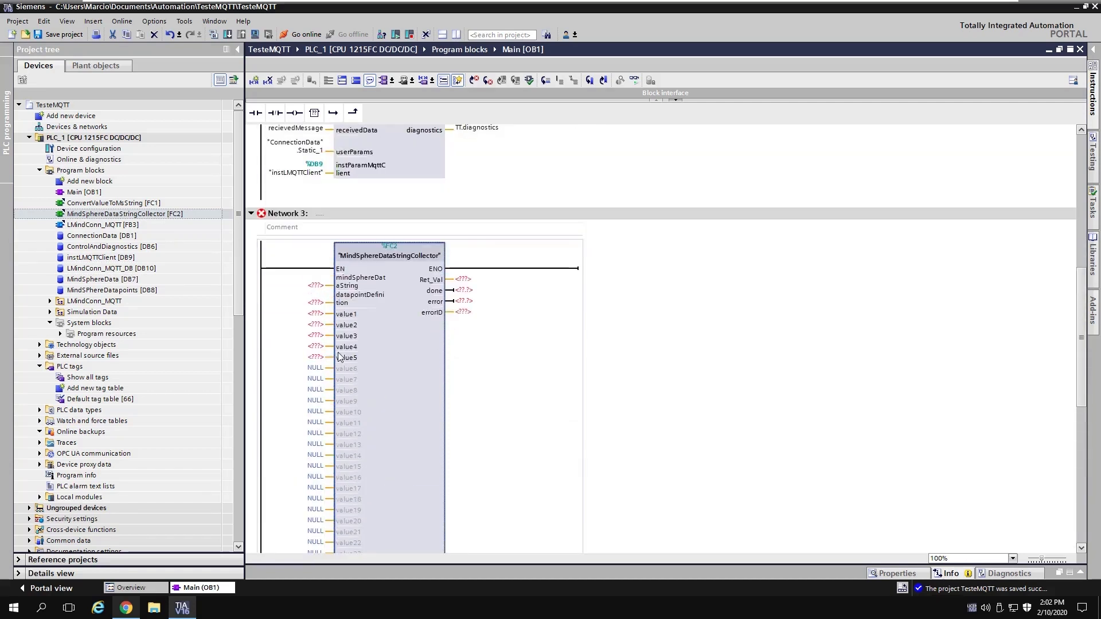
scroll(391, 359, down, 3)
scroll(392, 359, down, 5)
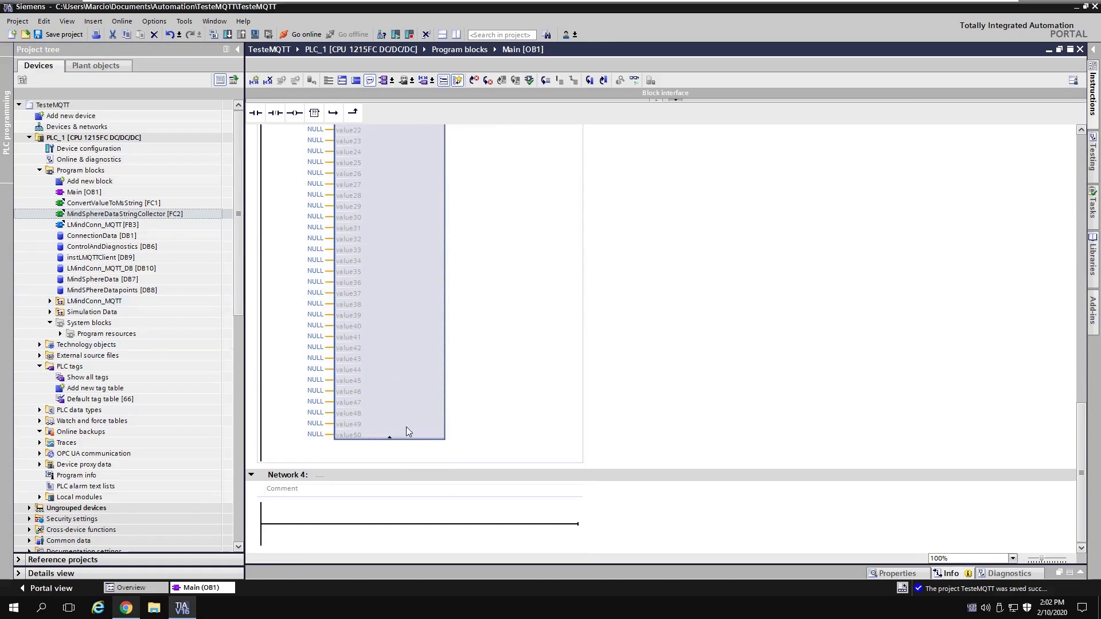
click(390, 438)
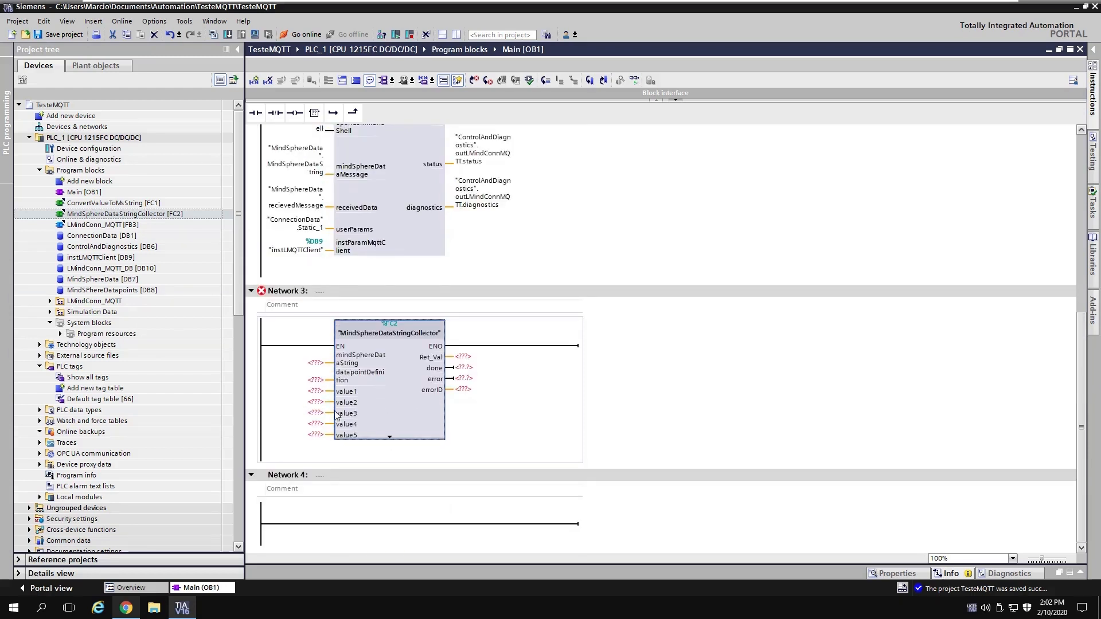
Step: Set value3, value4 and value5 to NULL, leaving Ret_Val unassigned
double_click(315, 413)
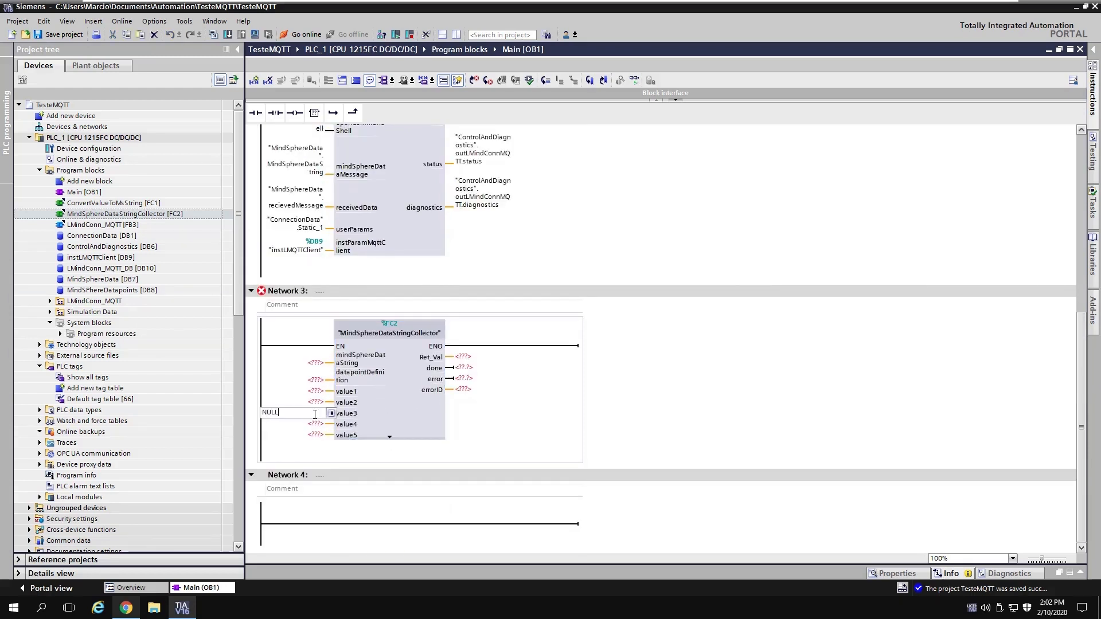
text(NULL)
key(Return)
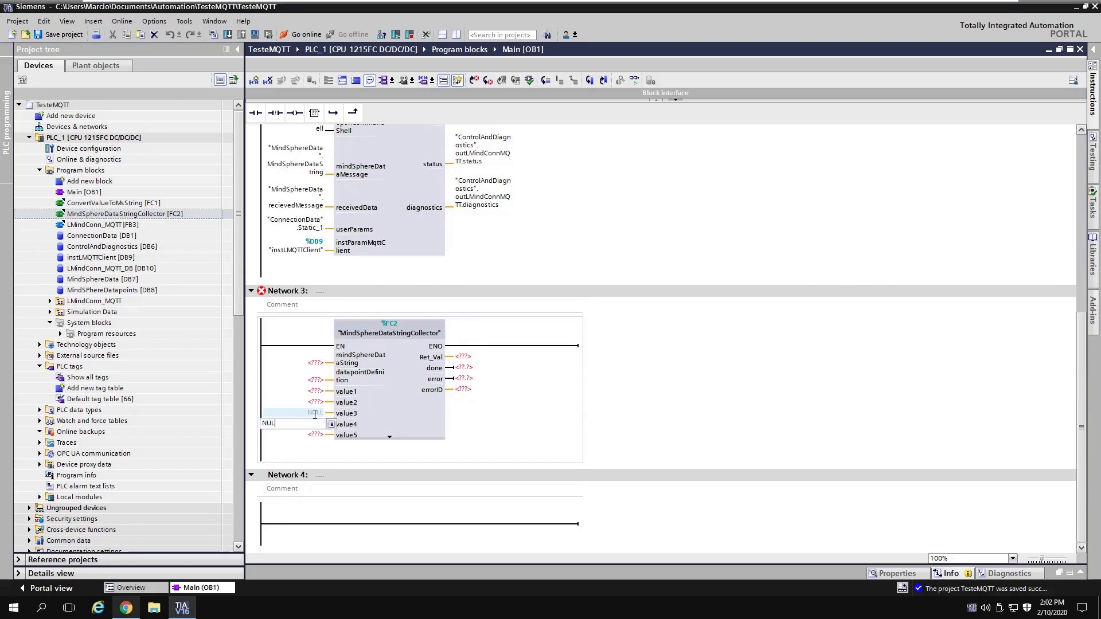
key(Return)
key(Return)
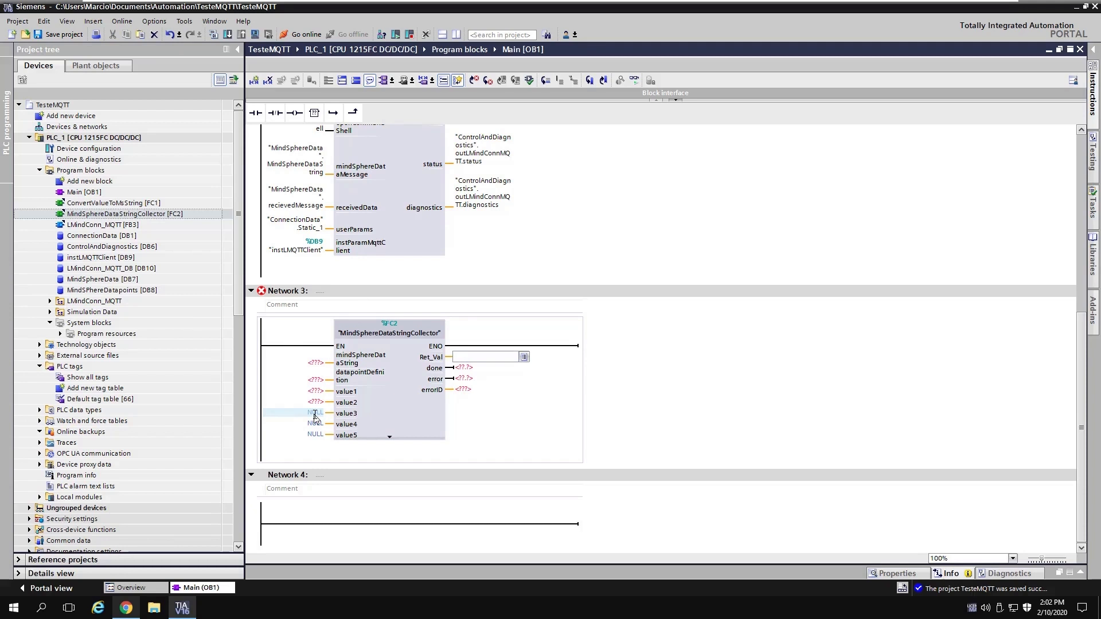
key(Escape)
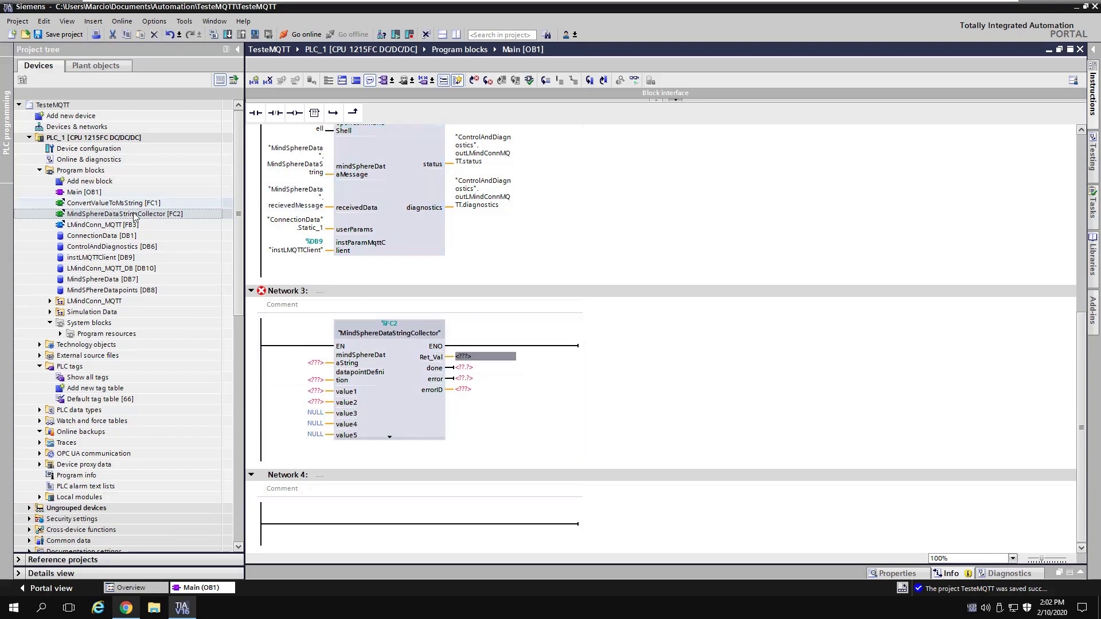
Step: Connect retVal, done, error and errorID from outMindSphereDataStringCollector to the collector outputs
double_click(101, 246)
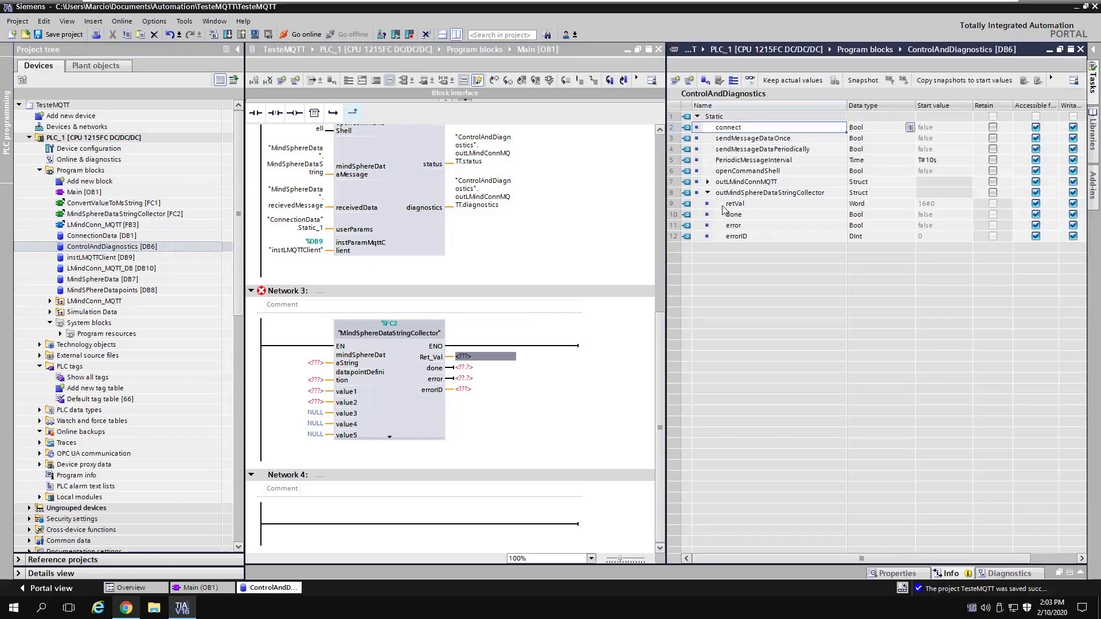
drag(728, 206, 473, 359)
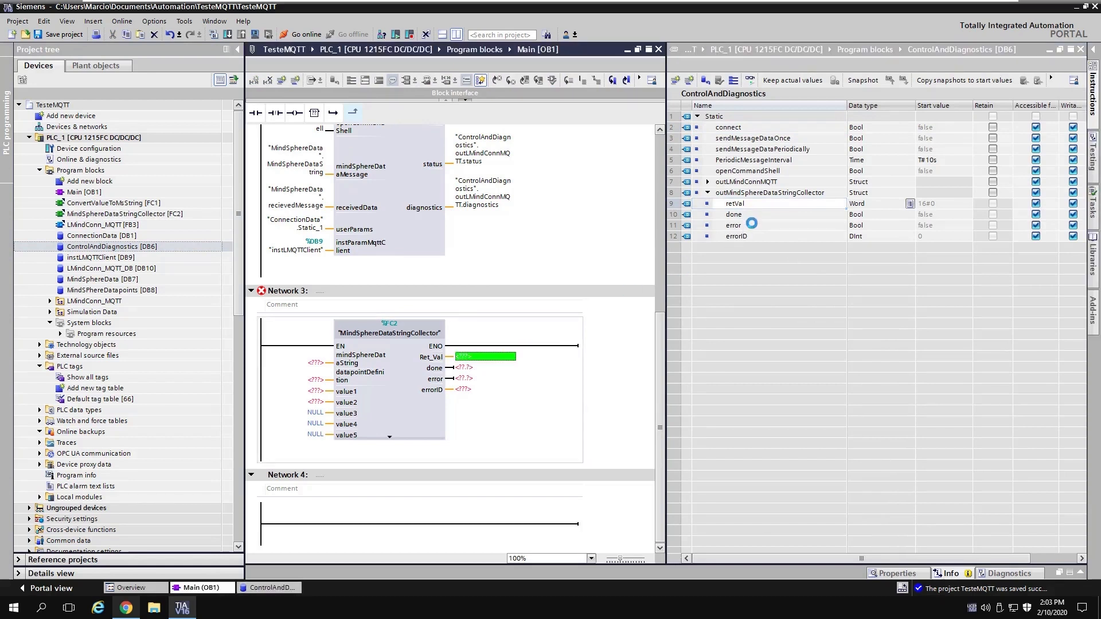
click(745, 215)
drag(687, 253, 466, 415)
drag(466, 412, 466, 412)
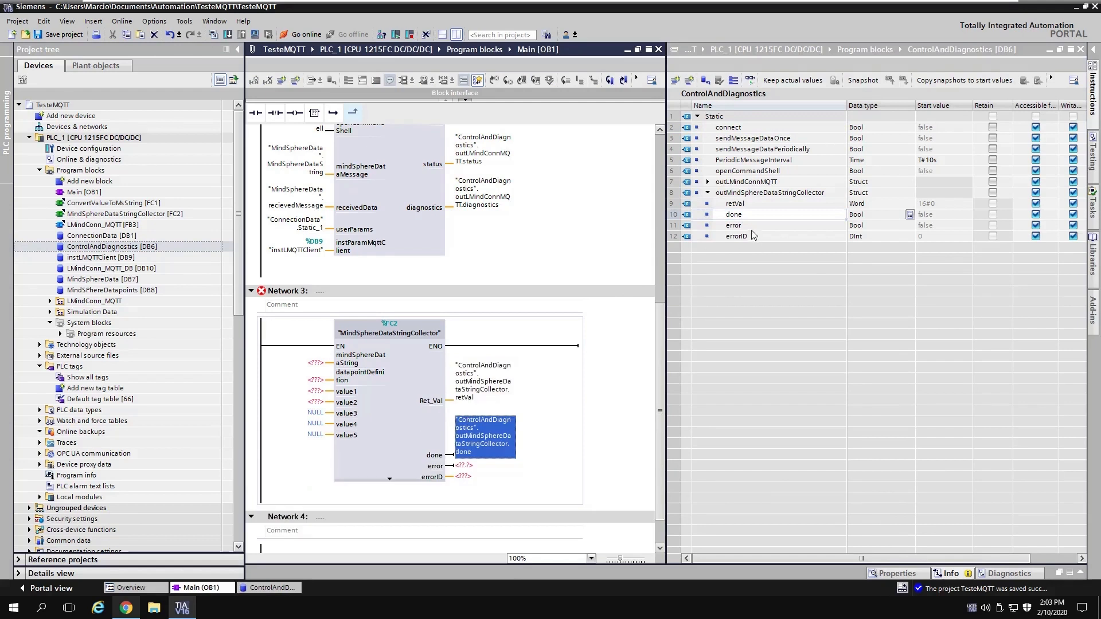
drag(734, 225, 463, 468)
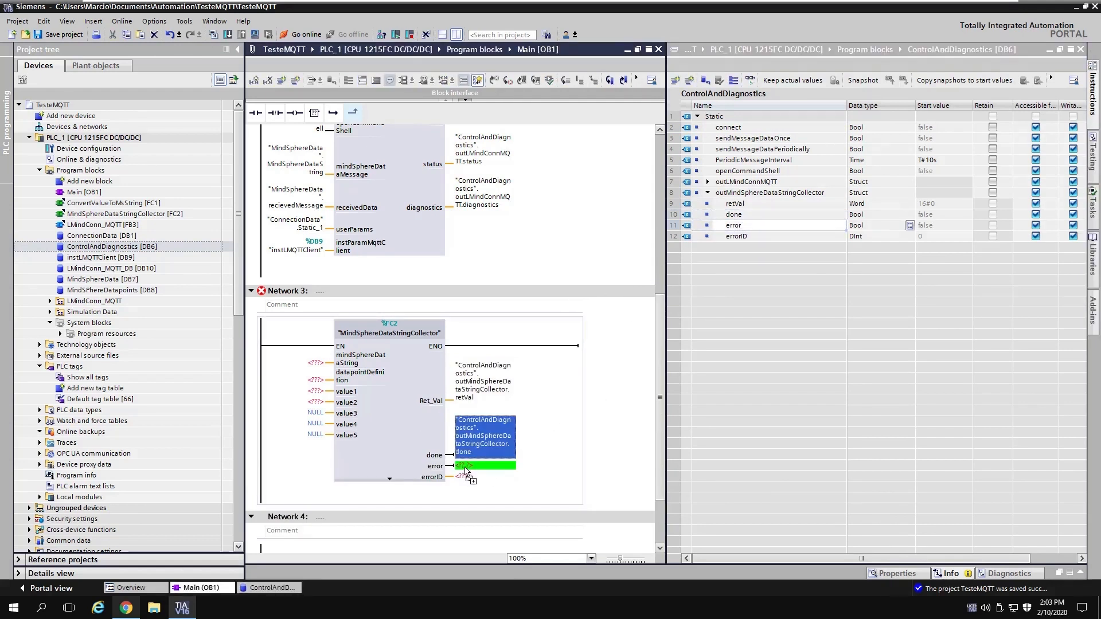
drag(736, 237, 478, 524)
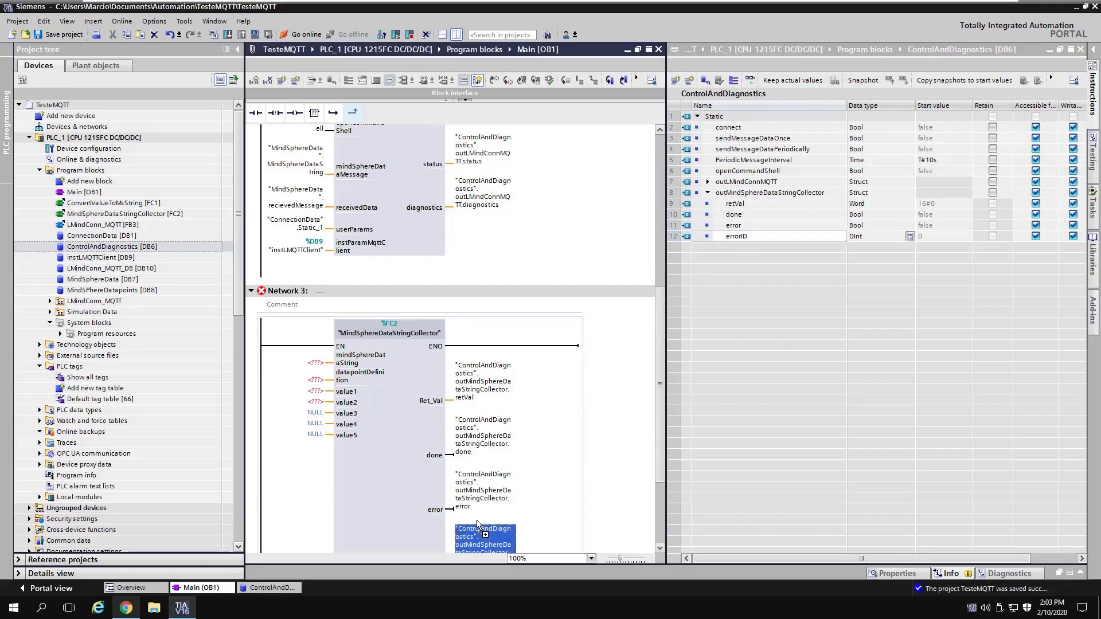
click(1080, 49)
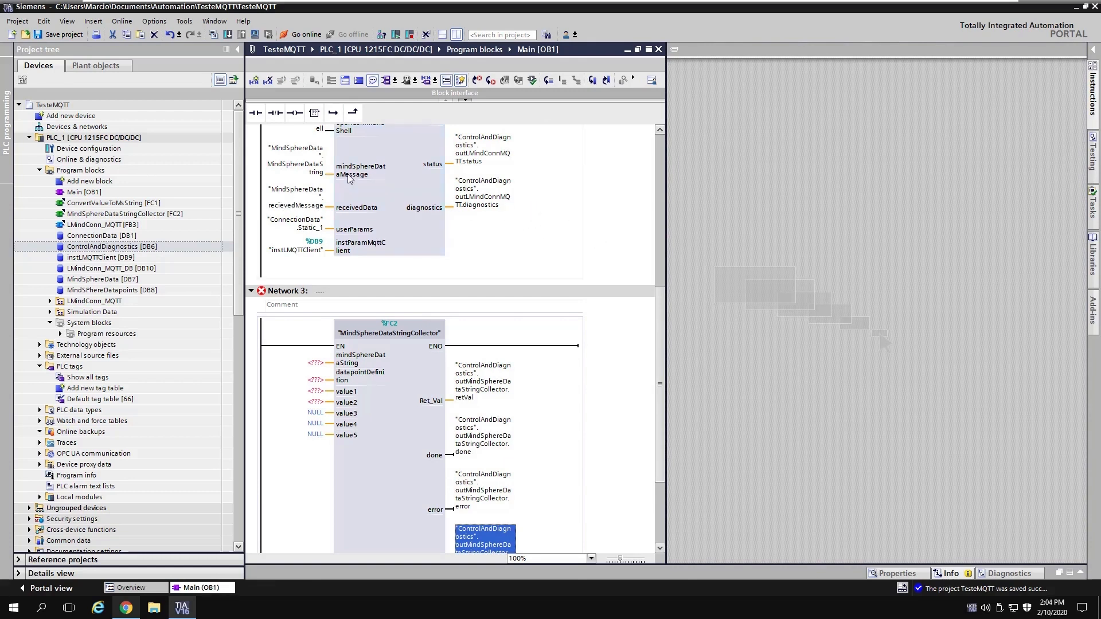
Step: Paste the MindSphereDataString operand into the collector's mindSphereDataString input
click(309, 172)
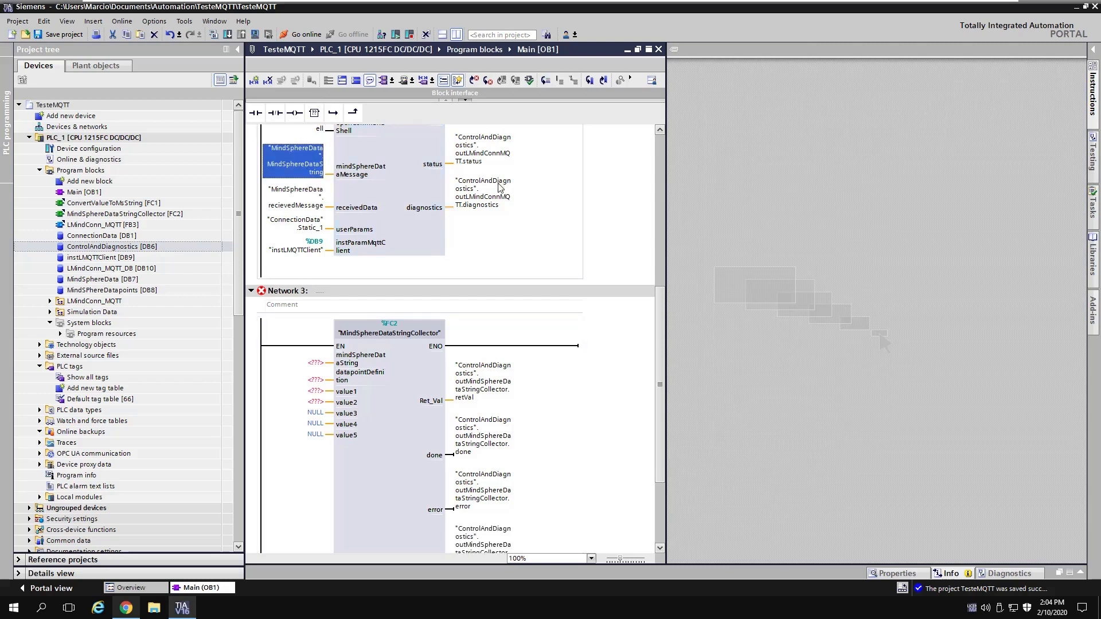
click(312, 364)
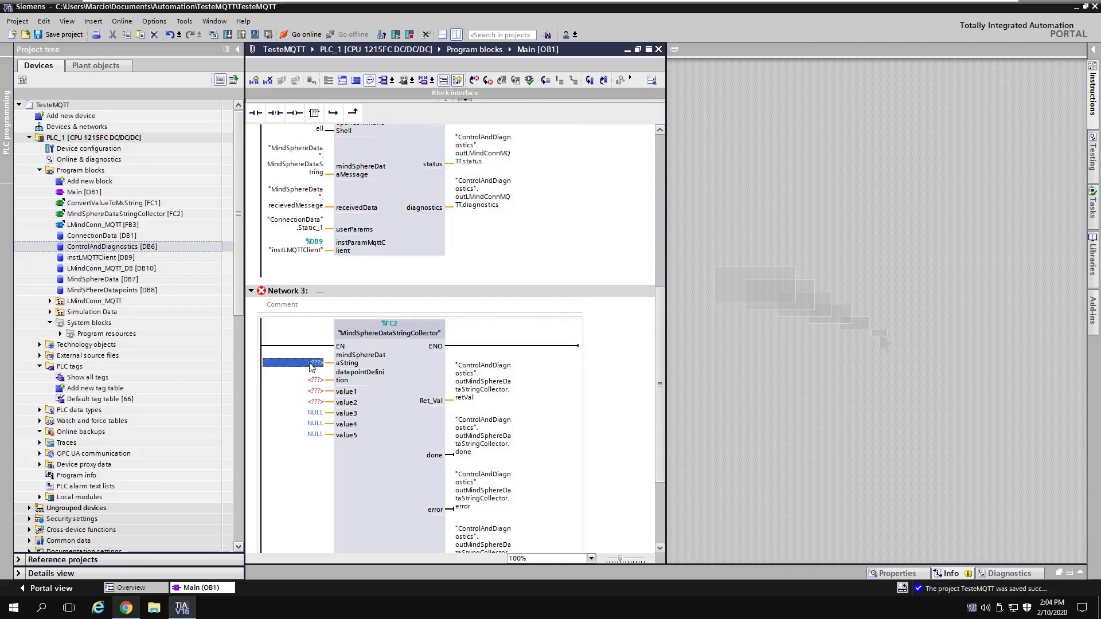
text("MindSphereData".MindSphereDataString)
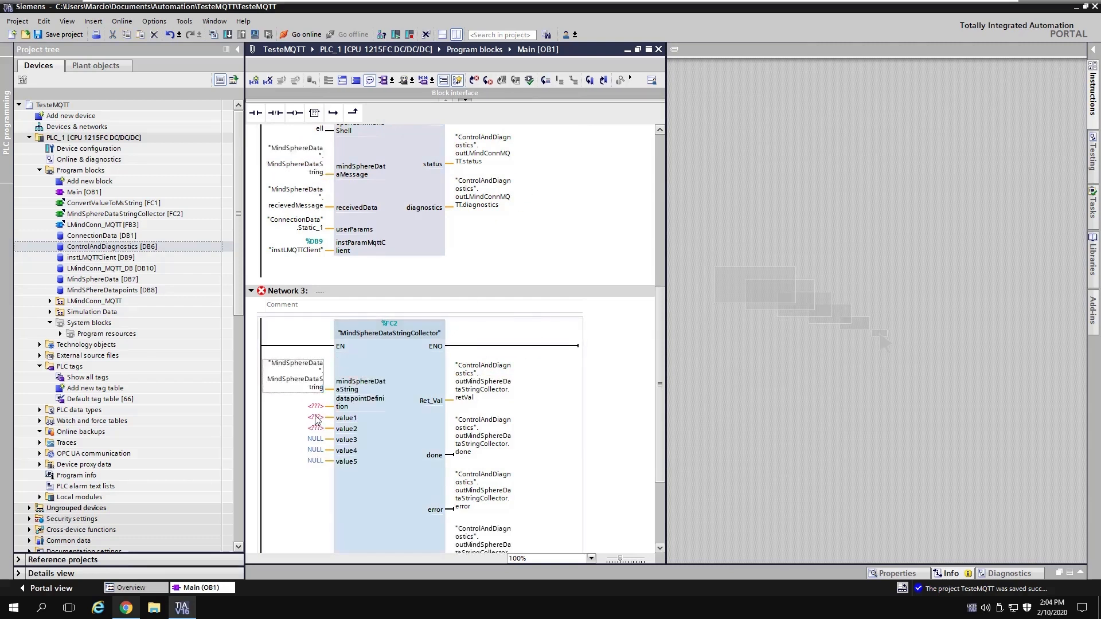
Step: Connect MindSPhereDatapoints.datapoints to datapointDefinition, then open PLC_Data_2_IoT [DB3]
click(317, 407)
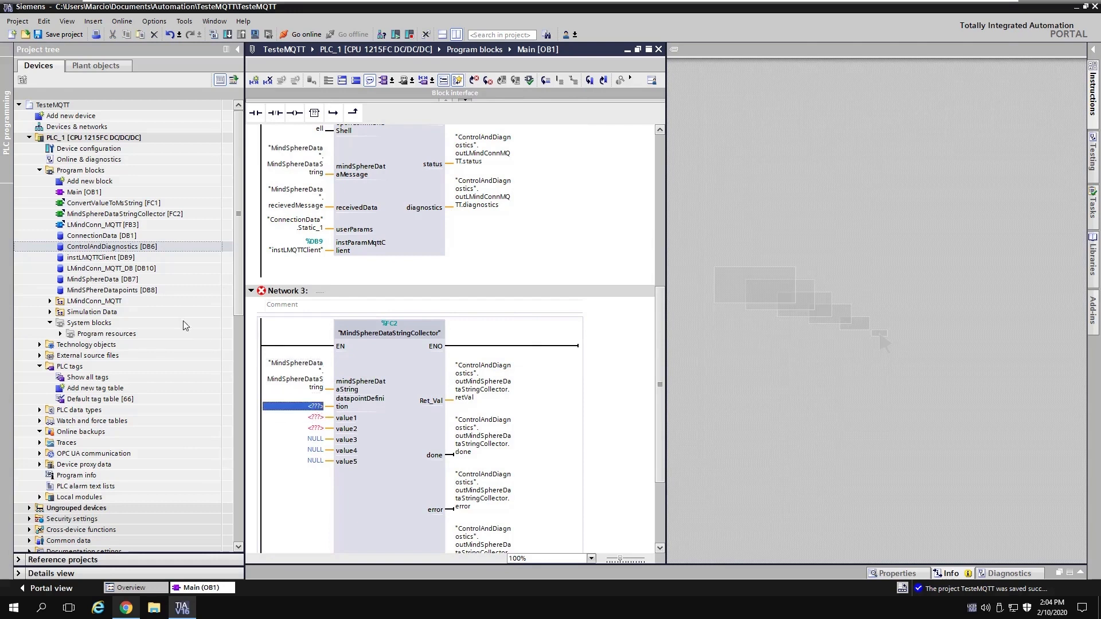
double_click(101, 290)
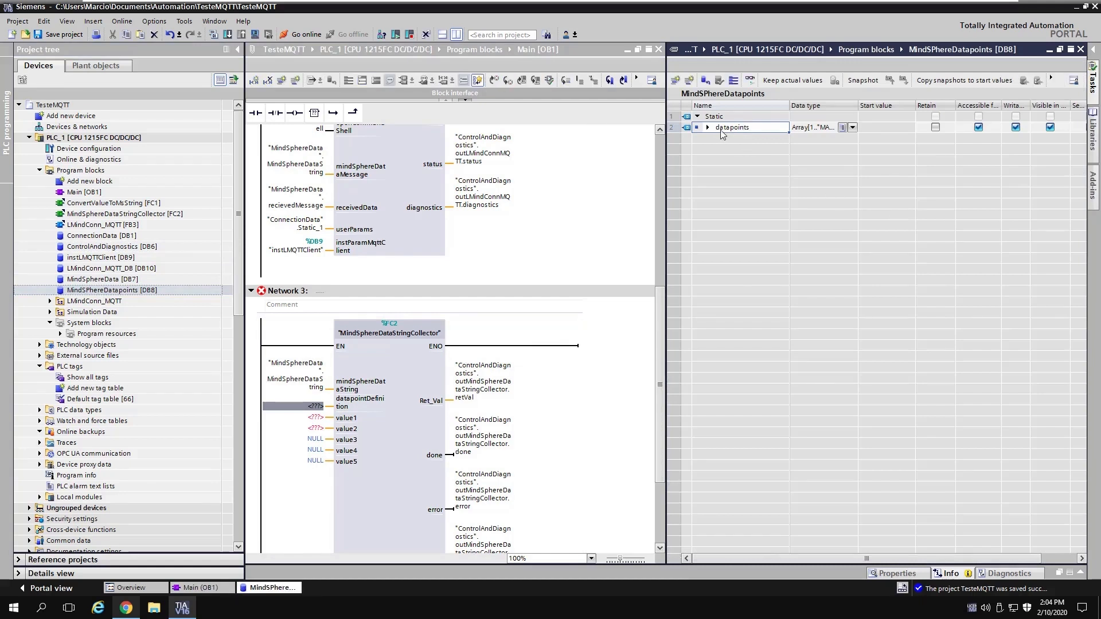
drag(717, 191, 313, 411)
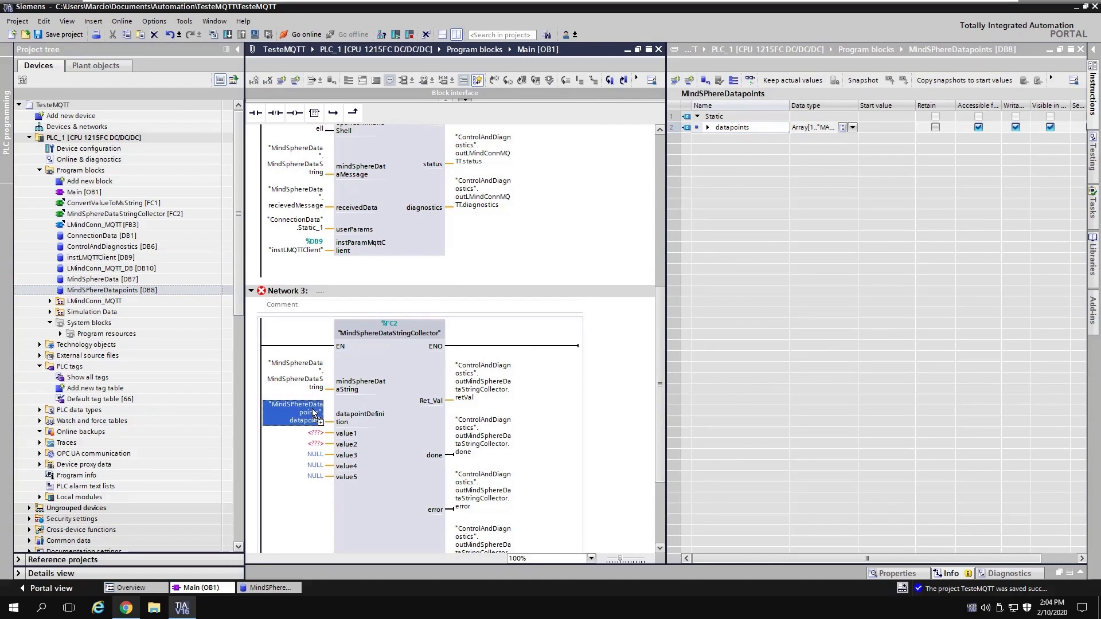
click(350, 434)
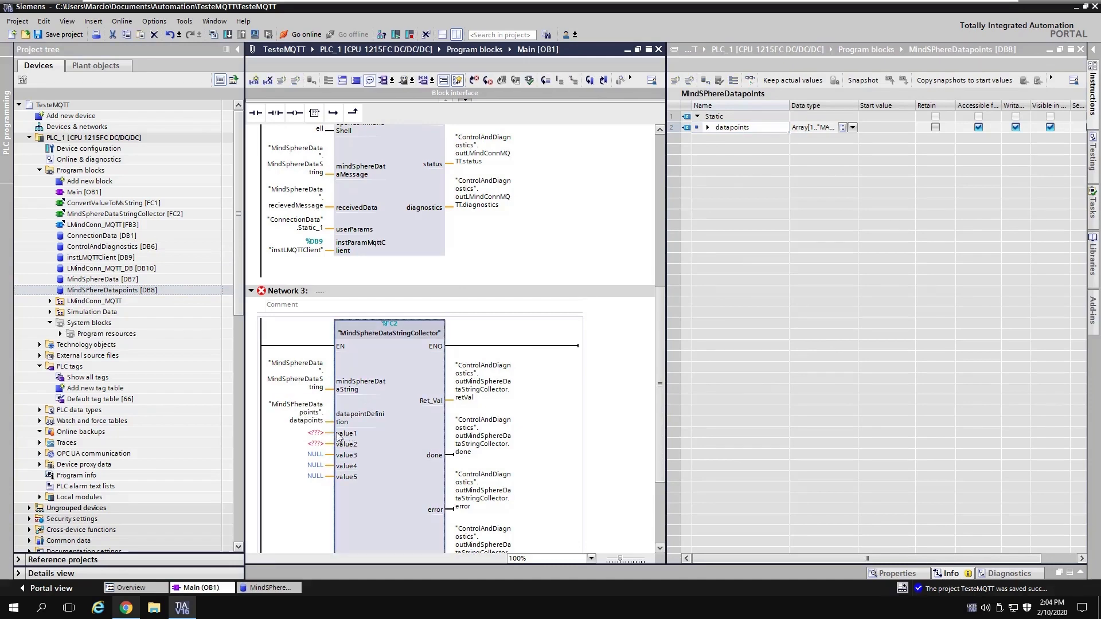
click(1080, 50)
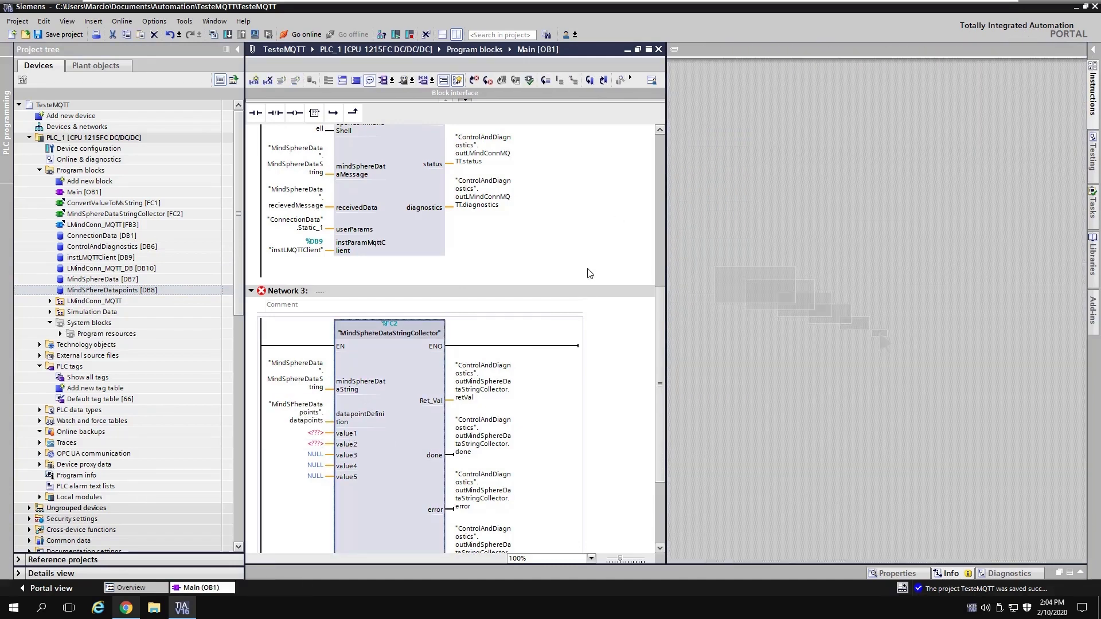
click(50, 312)
click(92, 344)
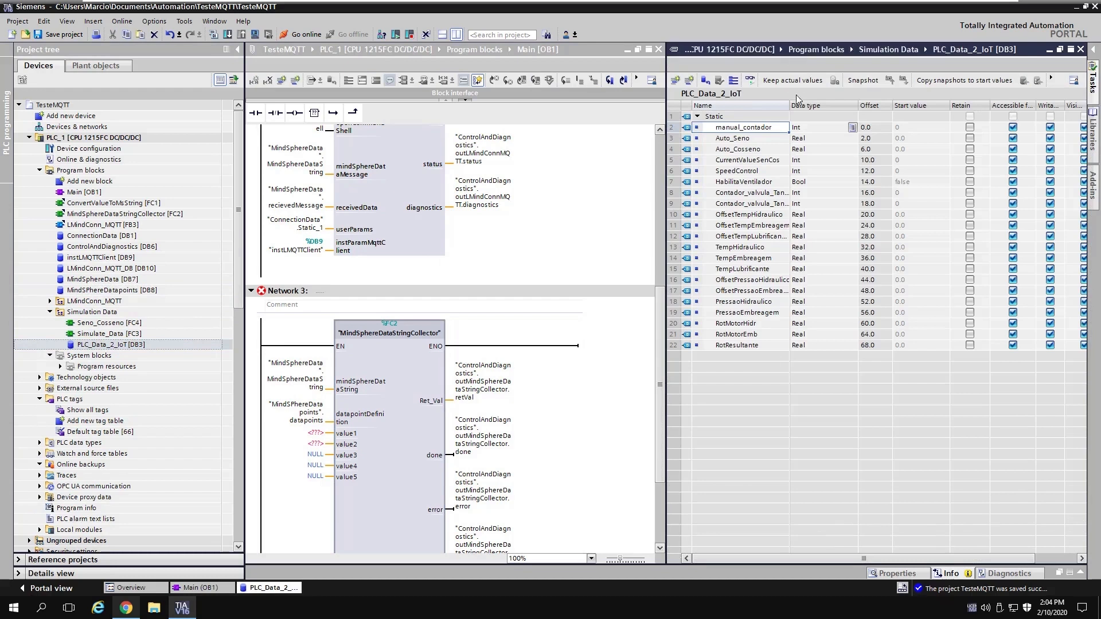
Step: Wire Contador_valvula_Tank1 to value1 and PressaoHidraulico to value2, then close PLC_Data_2_IoT
drag(789, 106, 834, 105)
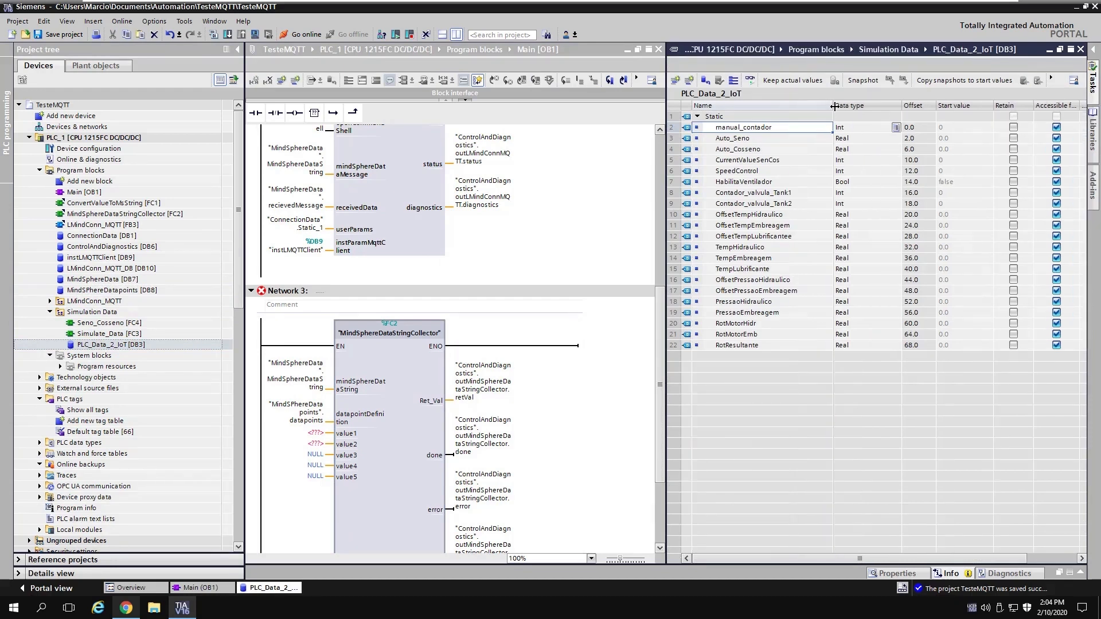
click(758, 195)
drag(767, 195, 315, 433)
click(795, 357)
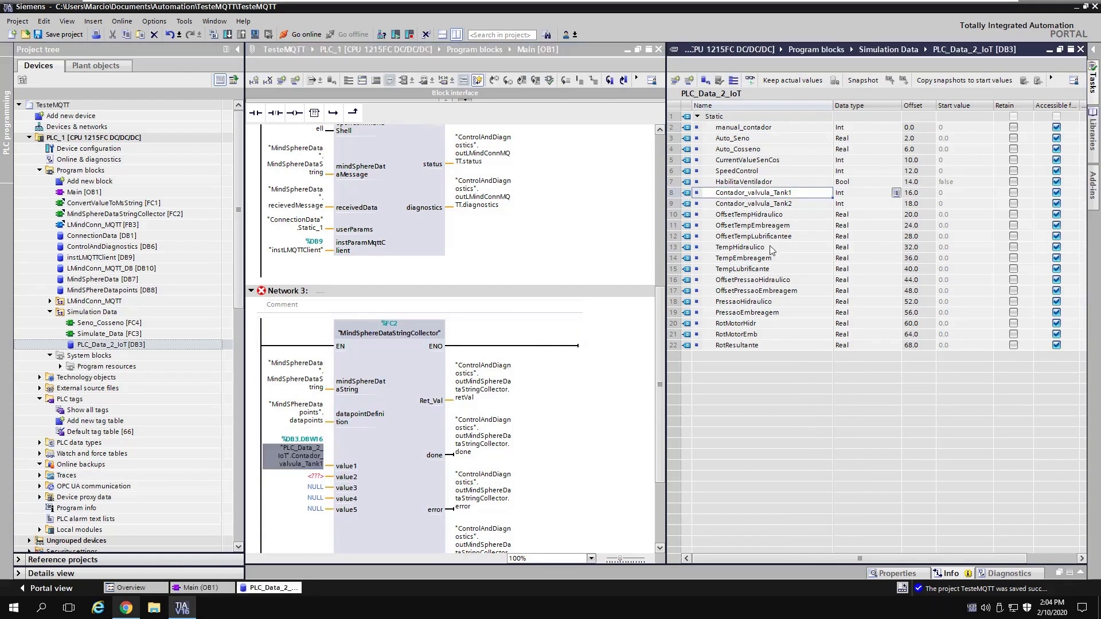
drag(740, 306, 315, 483)
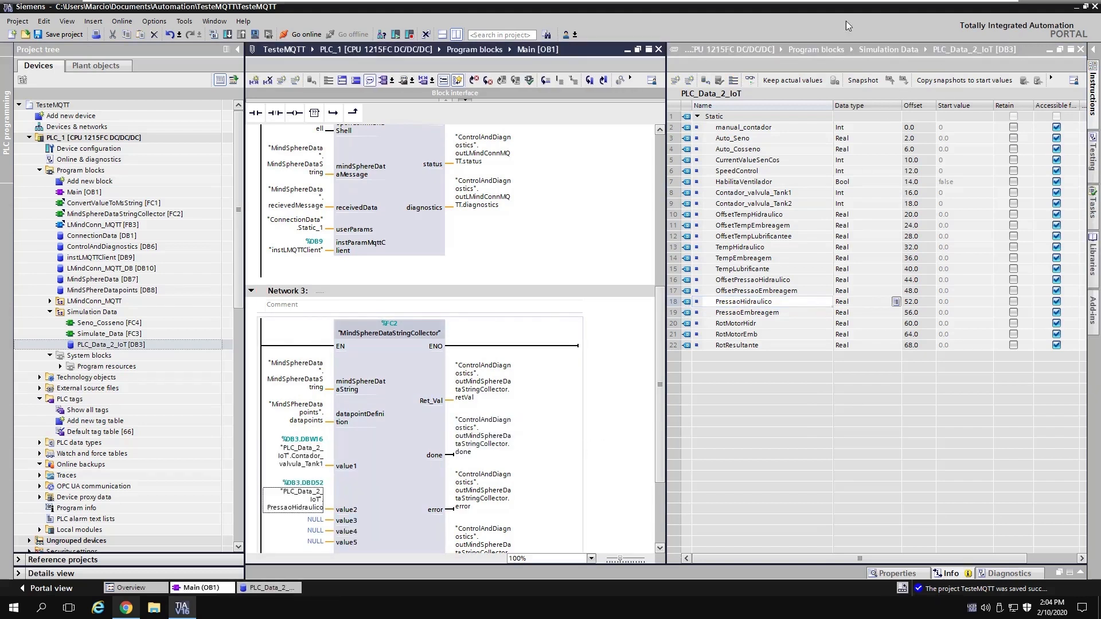
click(1081, 50)
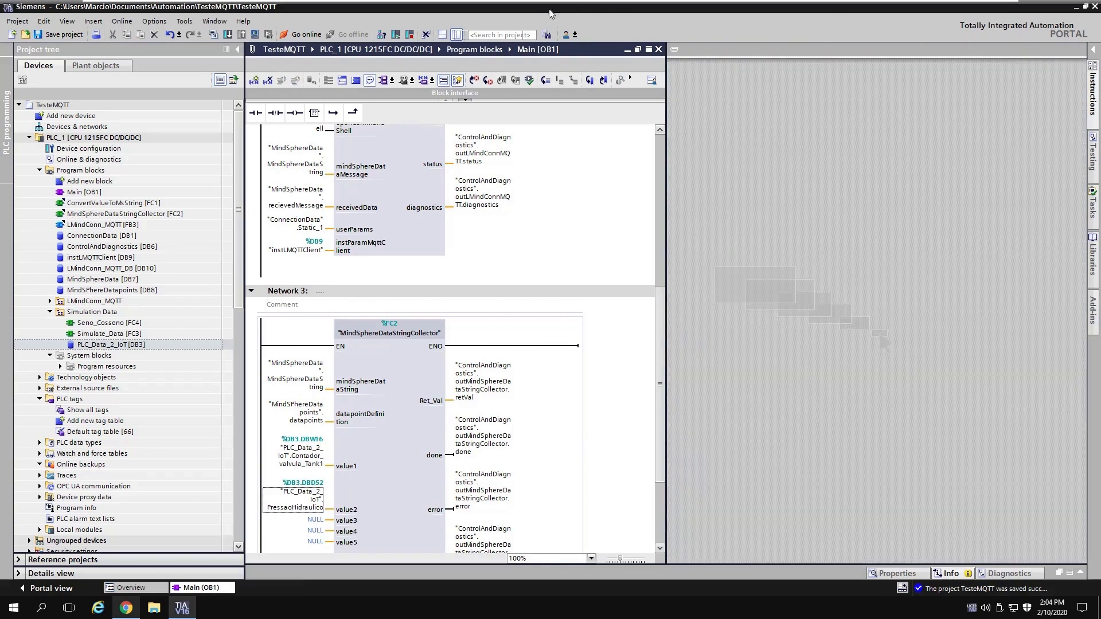
click(457, 34)
scroll(745, 253, down, 3)
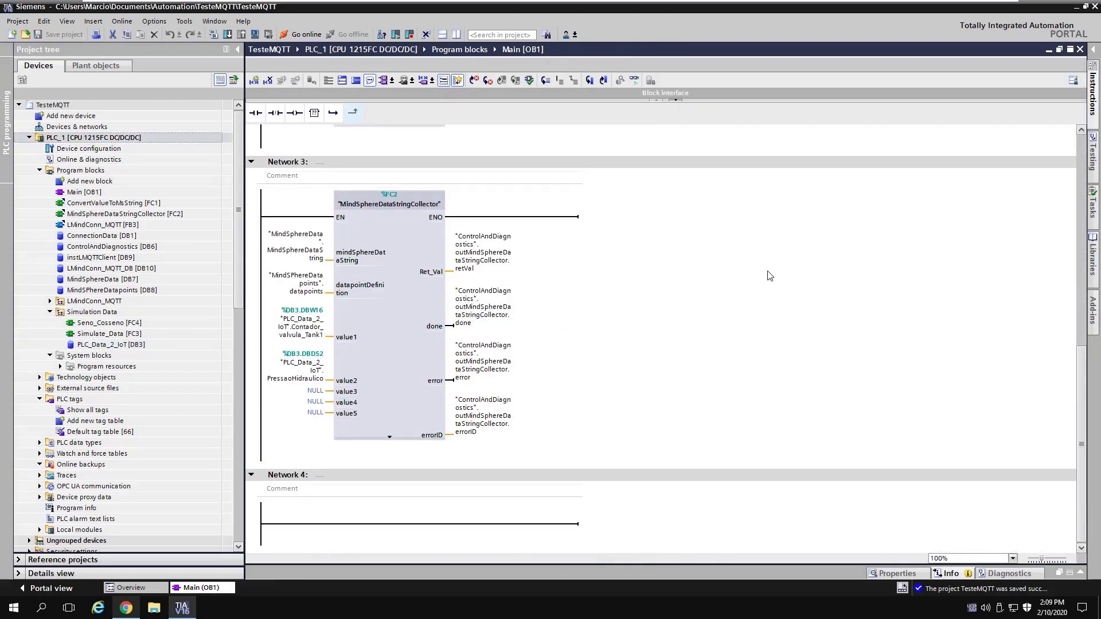
Step: Download the program to PLC_1, finish the load, and go online to monitor Network 3
click(368, 268)
scroll(688, 322, up, 5)
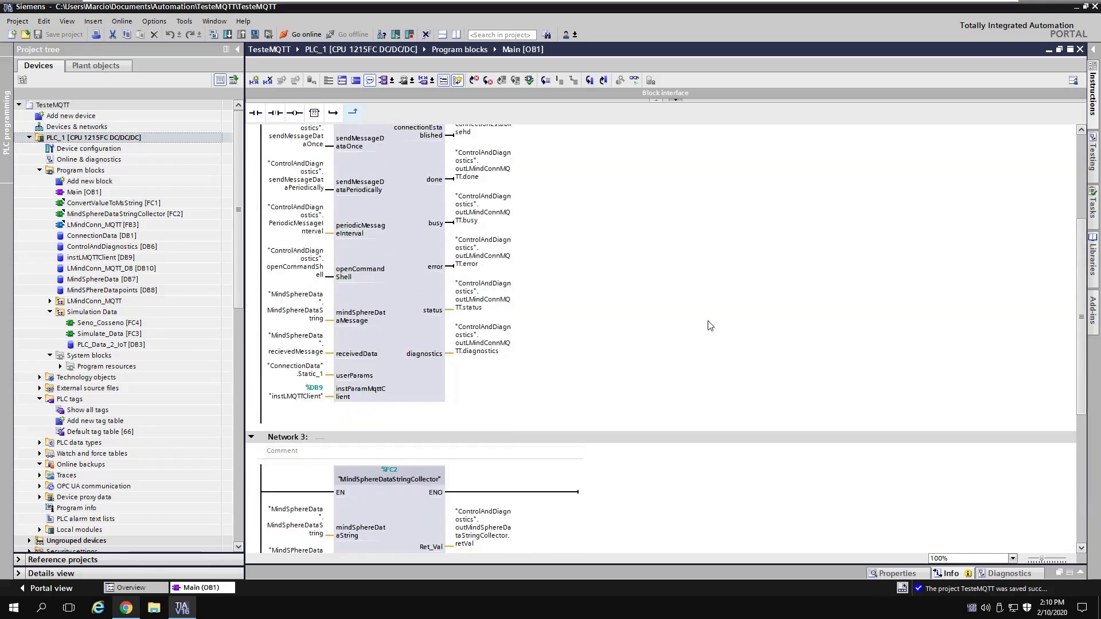
scroll(710, 326, up, 1)
scroll(728, 341, down, 6)
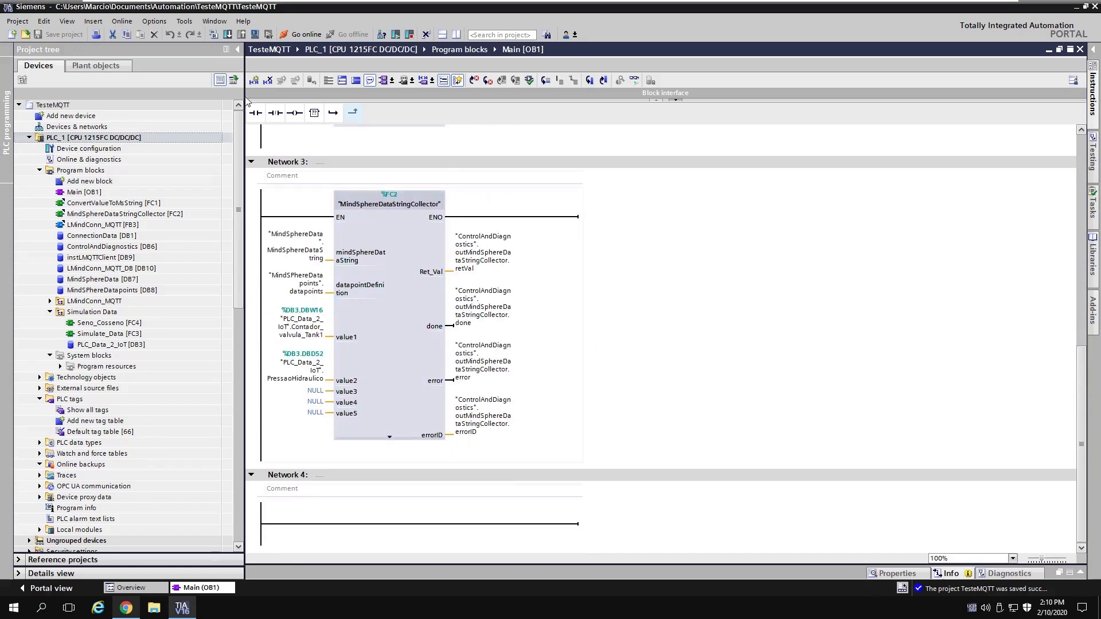
click(115, 46)
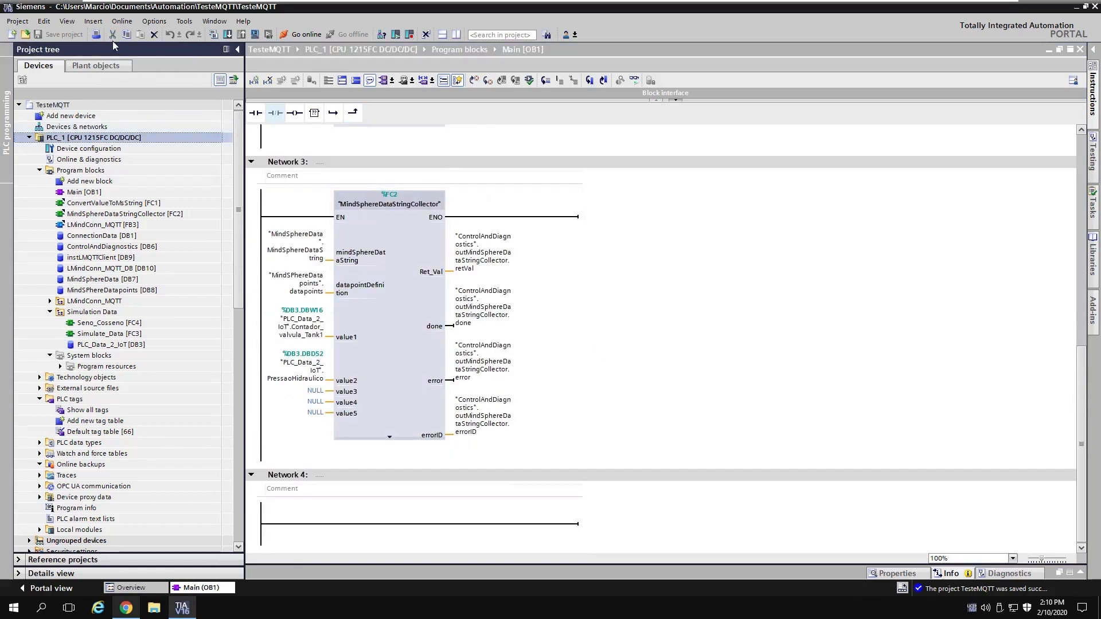
click(227, 34)
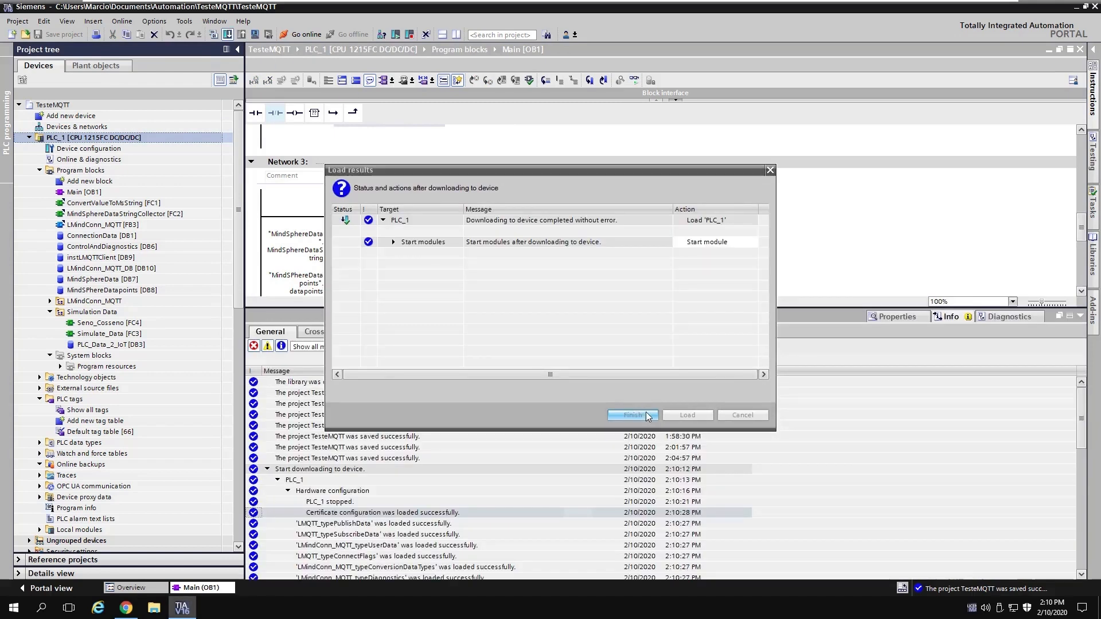
click(647, 416)
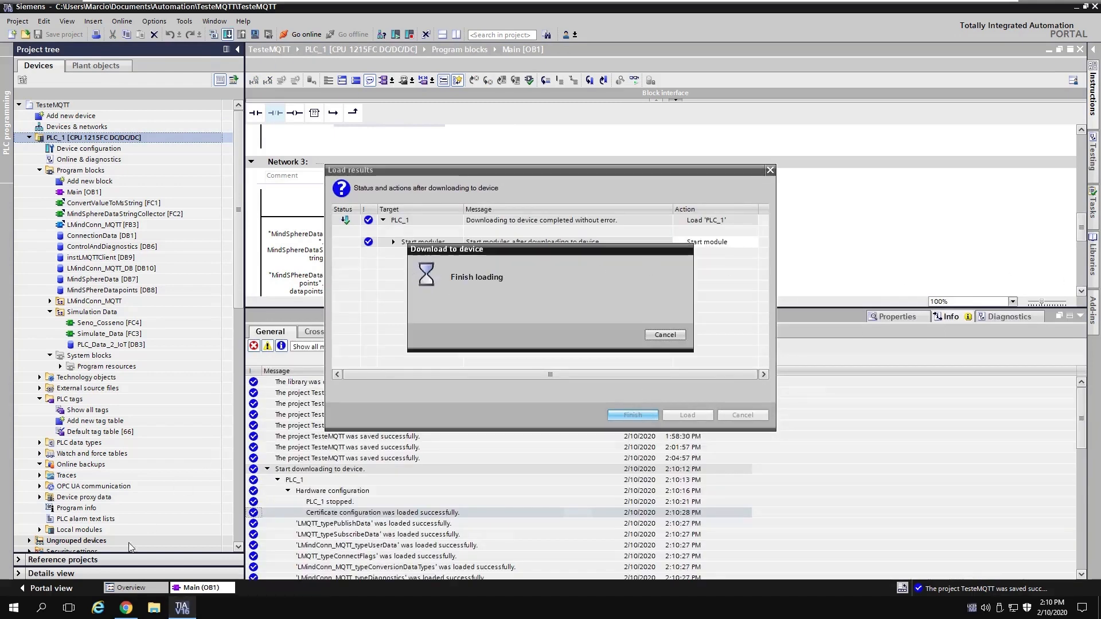
click(1081, 318)
click(634, 79)
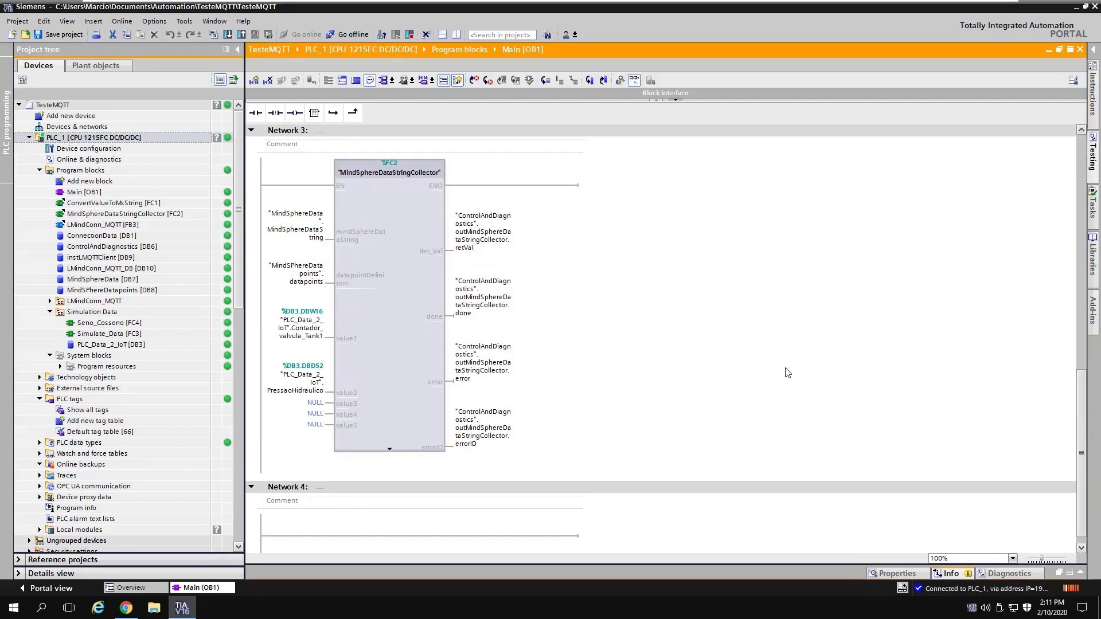
Step: Save the TesteMQTT project and switch to the MindConnect IoT Extension home page in Chrome
scroll(787, 373, up, 6)
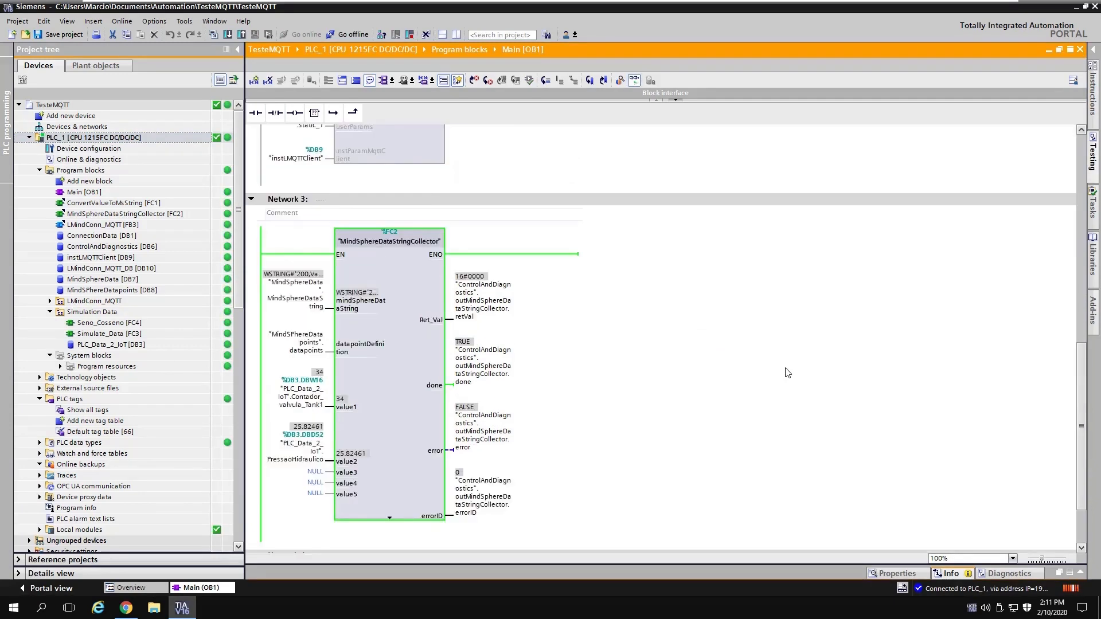
scroll(788, 373, up, 6)
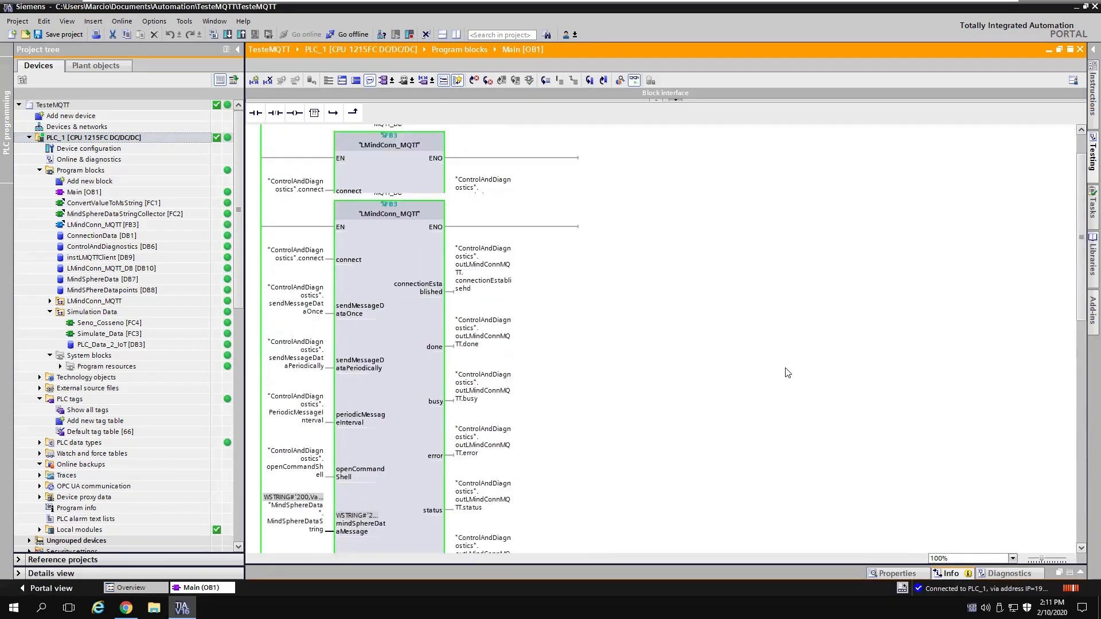
click(86, 35)
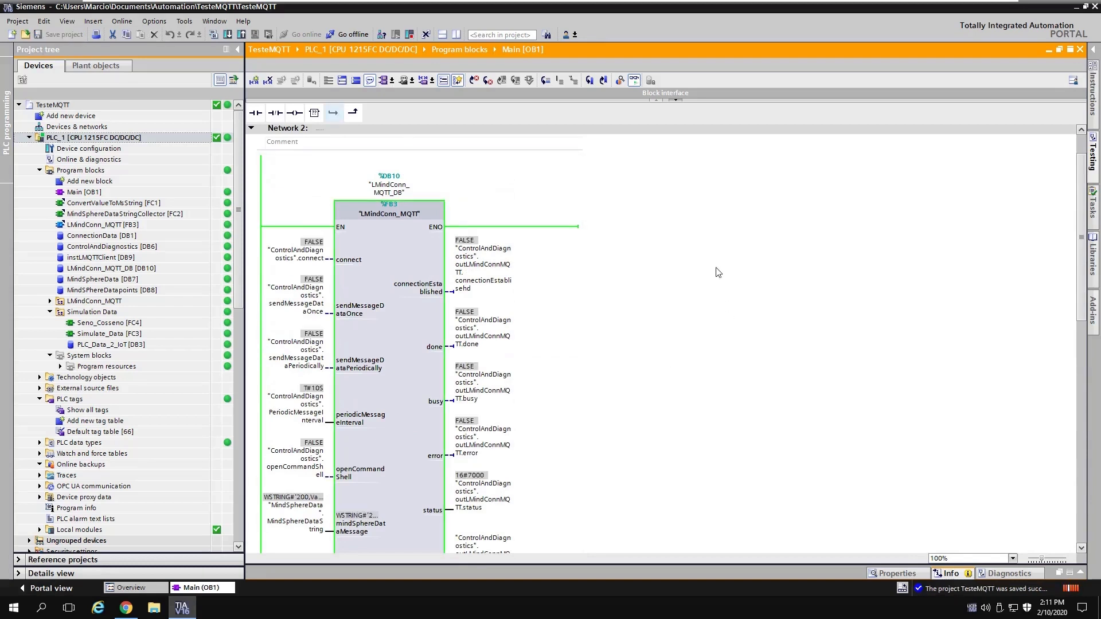
scroll(694, 306, down, 1)
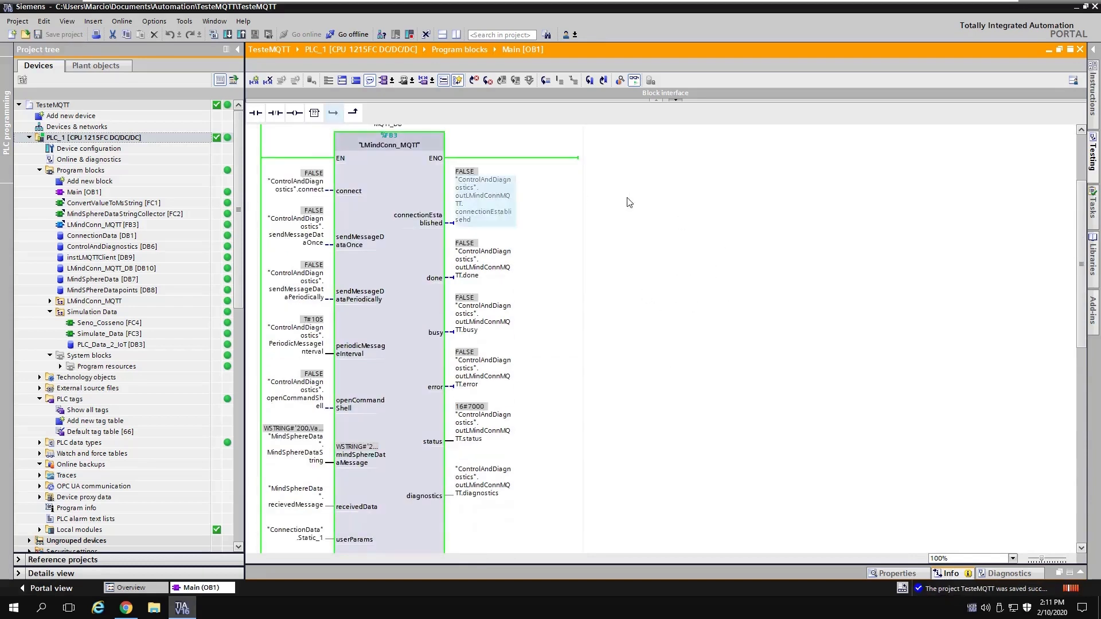
click(127, 608)
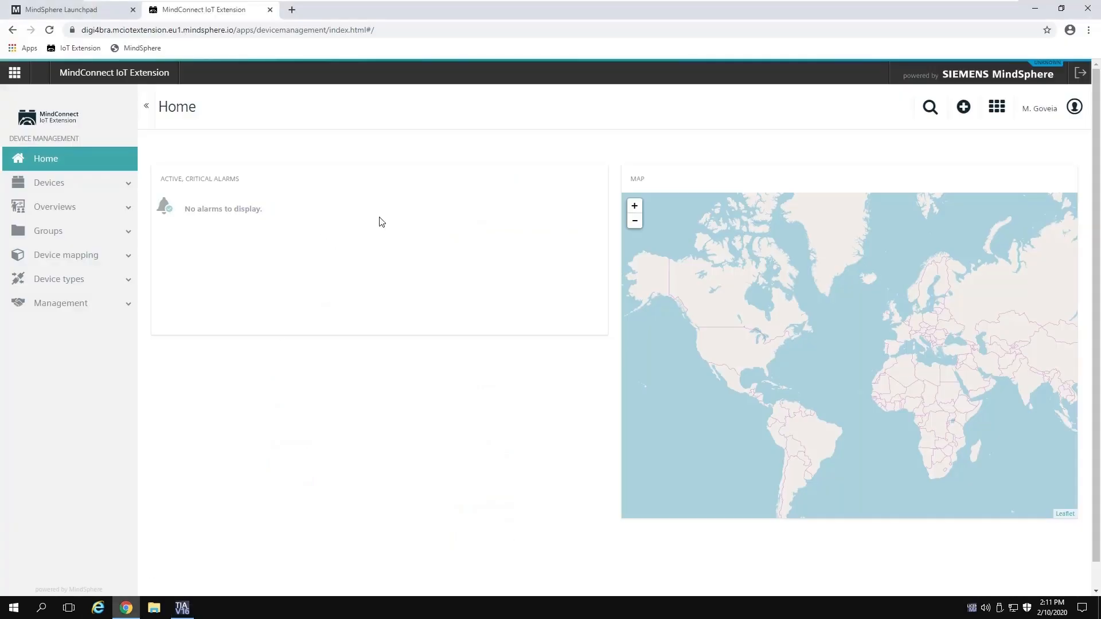
Step: Check MindConnect's All devices list, which shows 0 devices, then return to TIA Portal
click(997, 108)
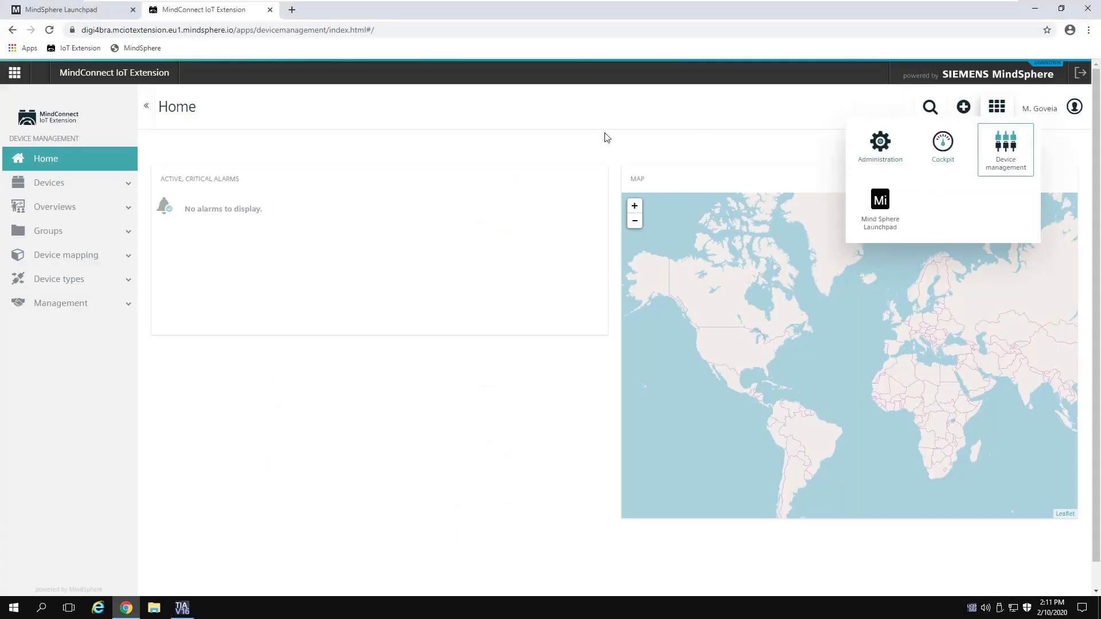
click(80, 183)
click(55, 231)
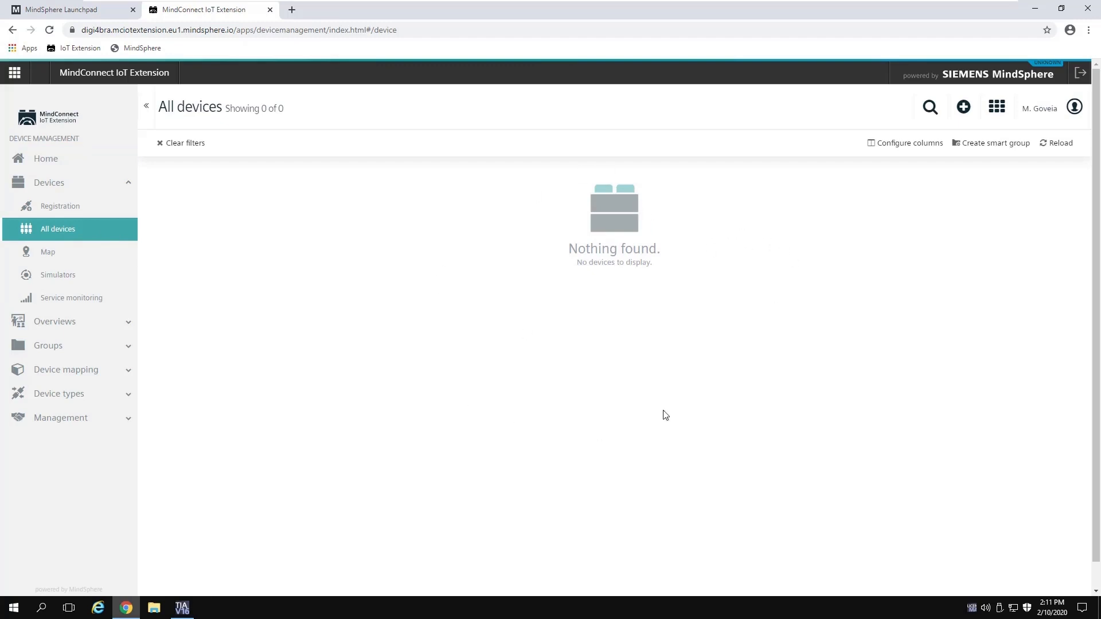
click(181, 607)
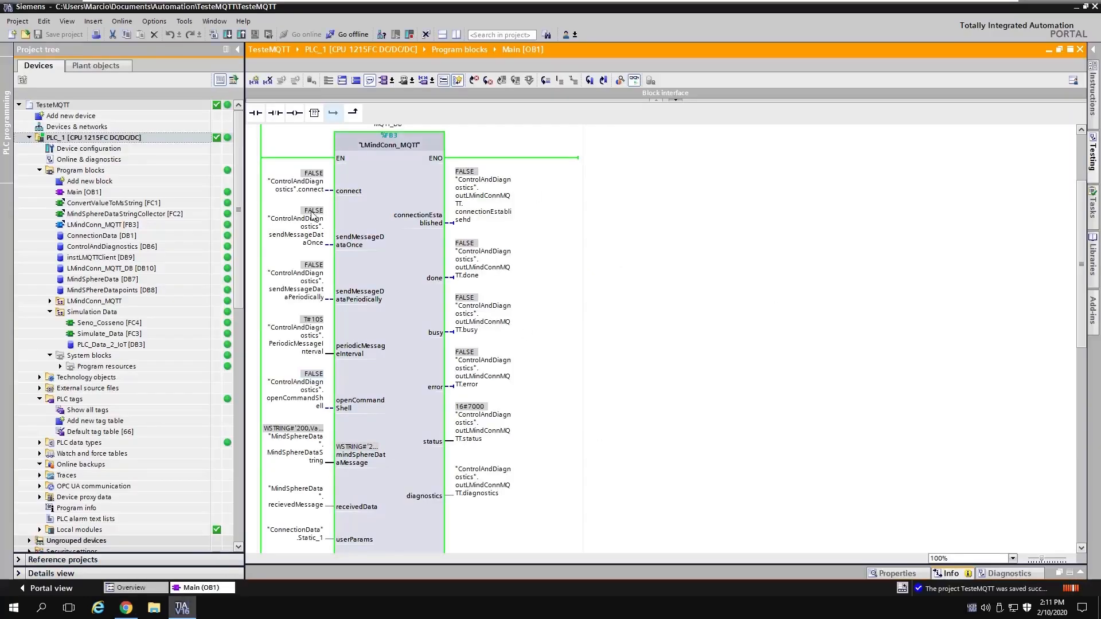
Step: Modify the MQTT block's connect and sendMessageDataPeriodically operands to TRUE, then return to Chrome
click(320, 192)
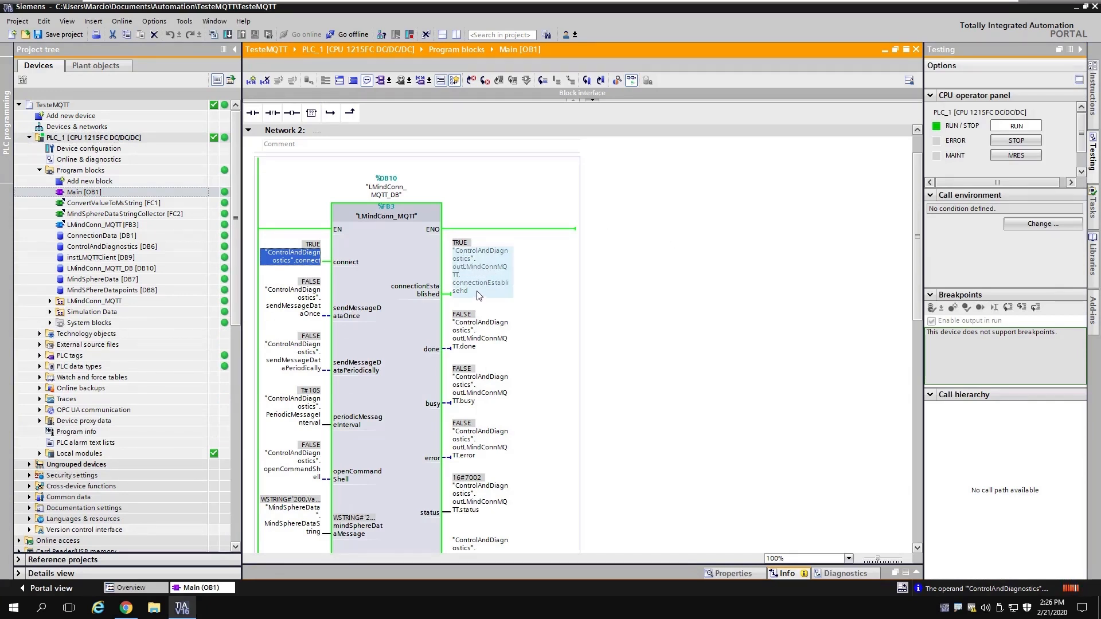
scroll(549, 300, down, 6)
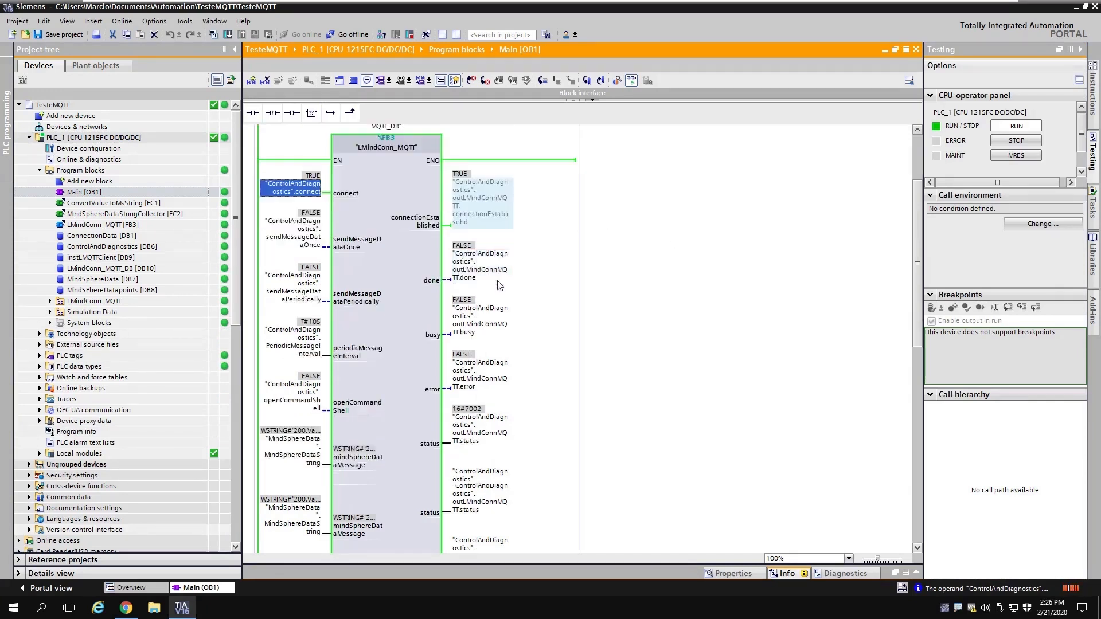
scroll(633, 305, up, 4)
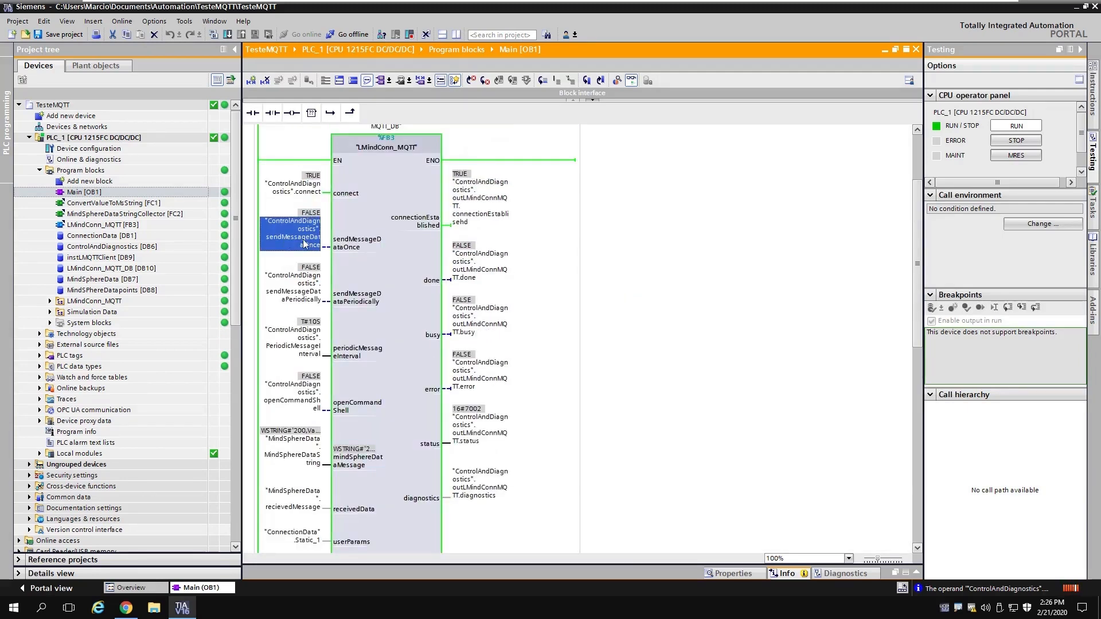
click(292, 287)
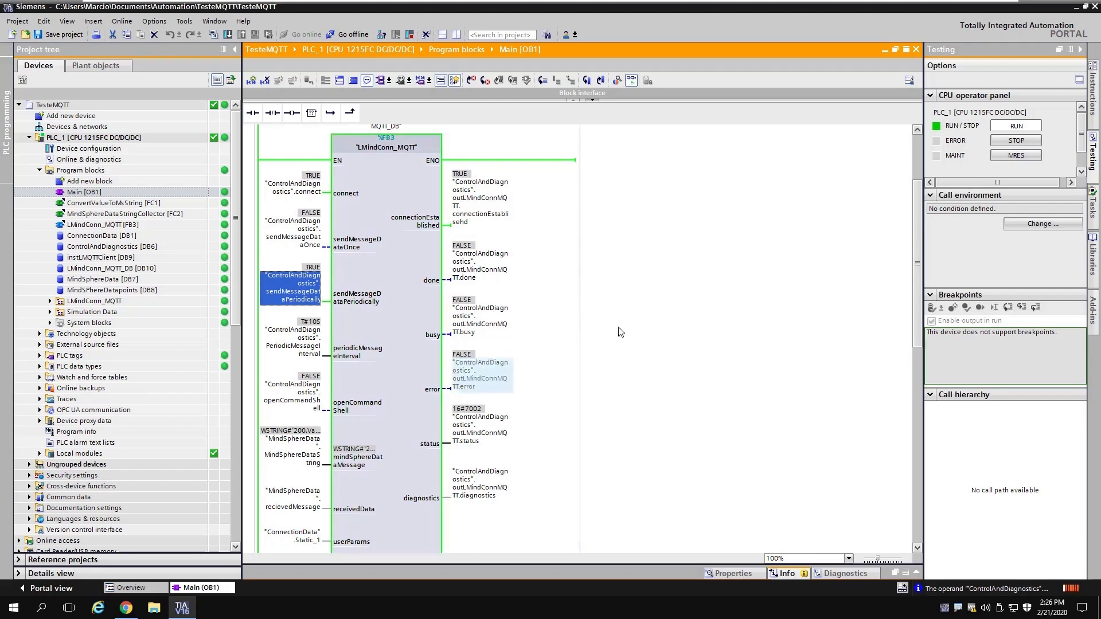
click(132, 612)
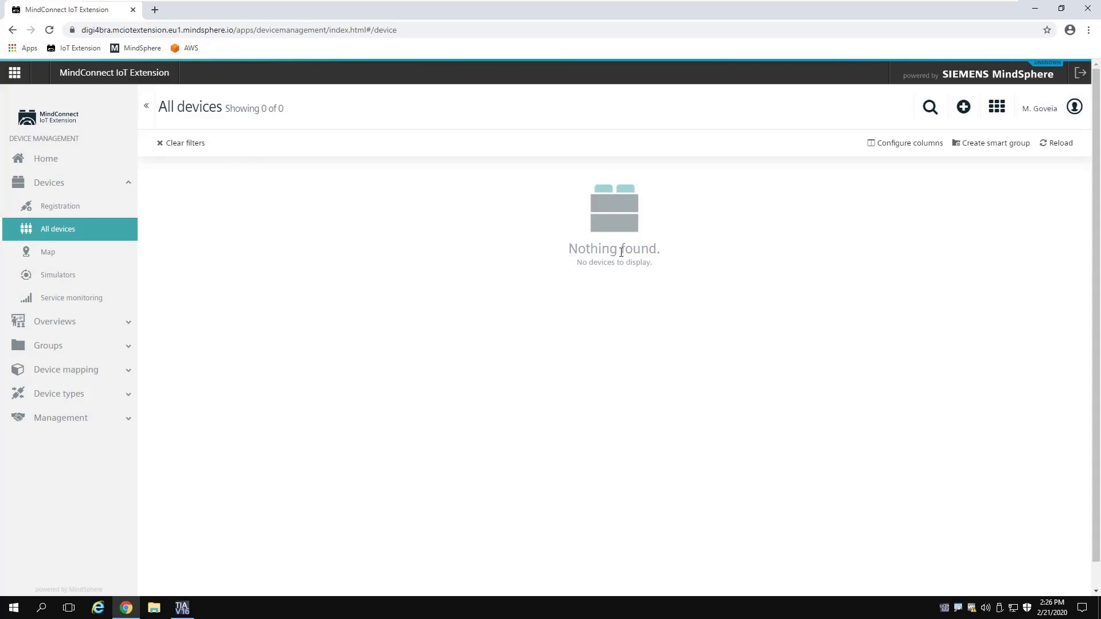
Step: Reload devices, open SIMATIC S7 - 1215, and set its required interval to 1 minute
click(1058, 145)
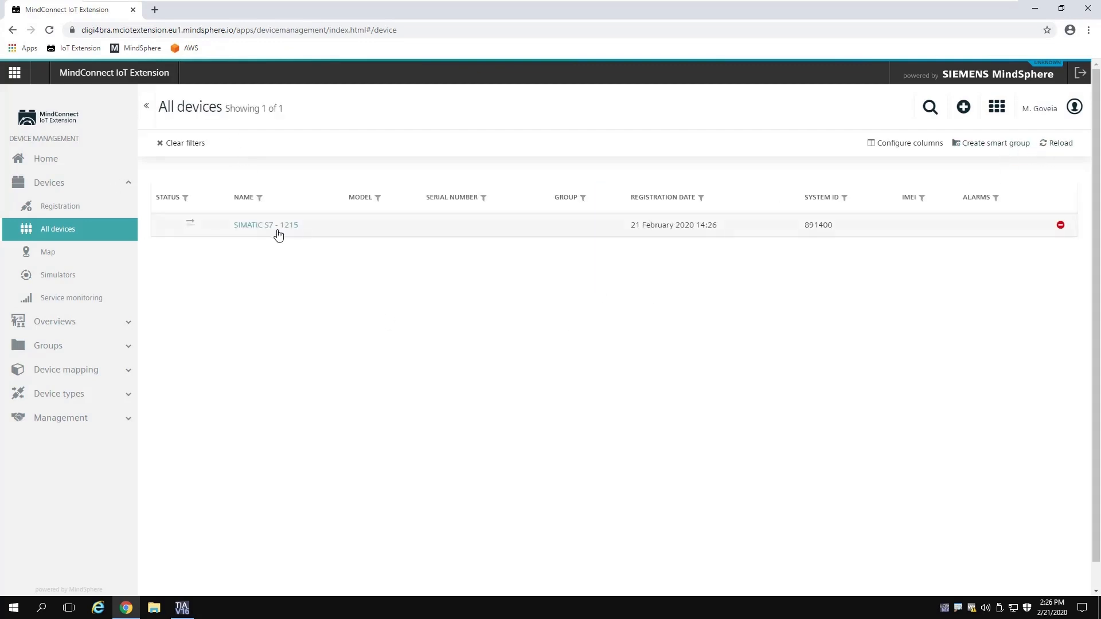
click(261, 229)
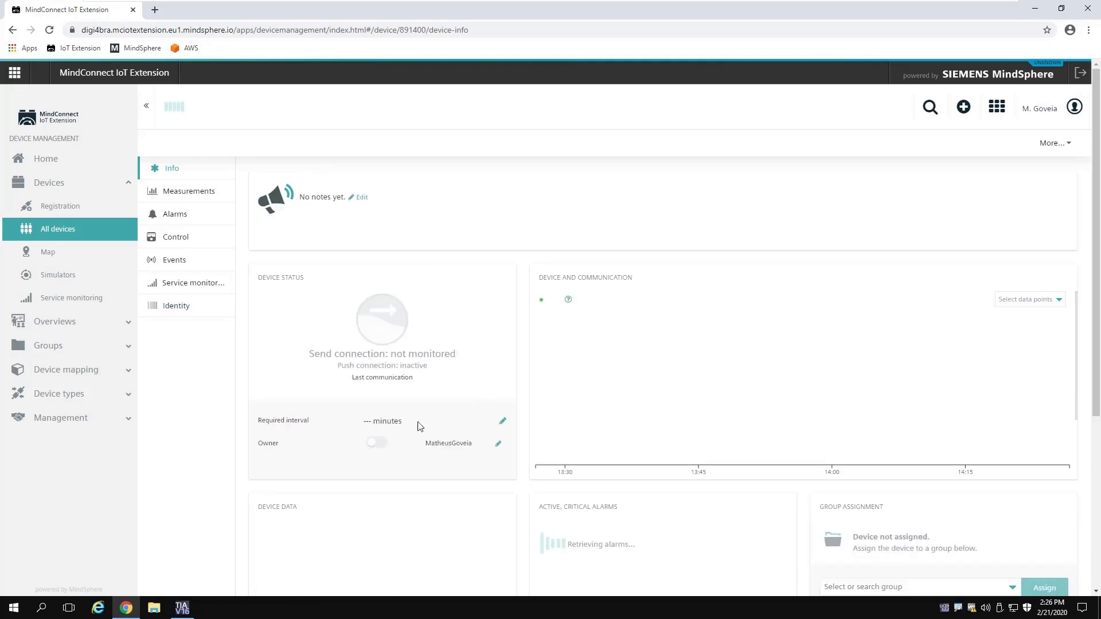
click(502, 423)
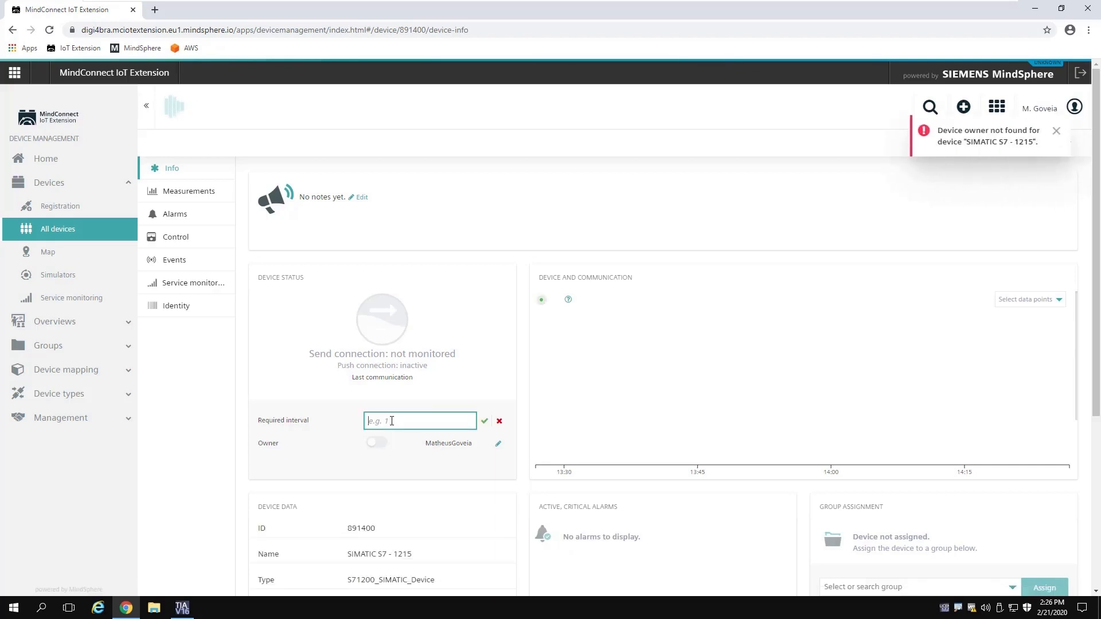
text(1)
click(486, 422)
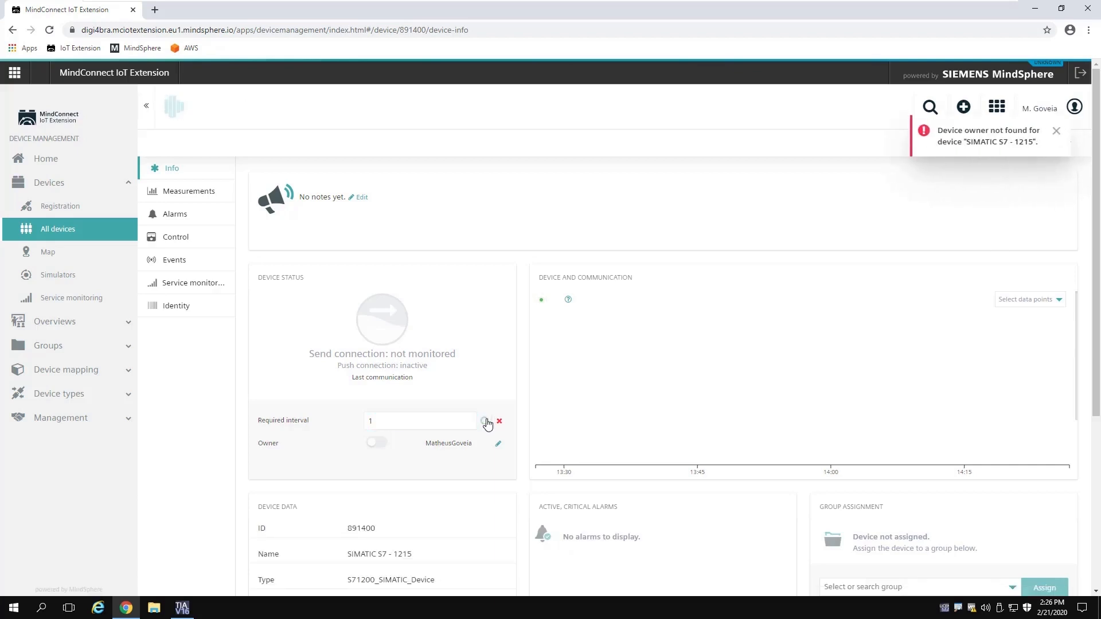
click(1057, 133)
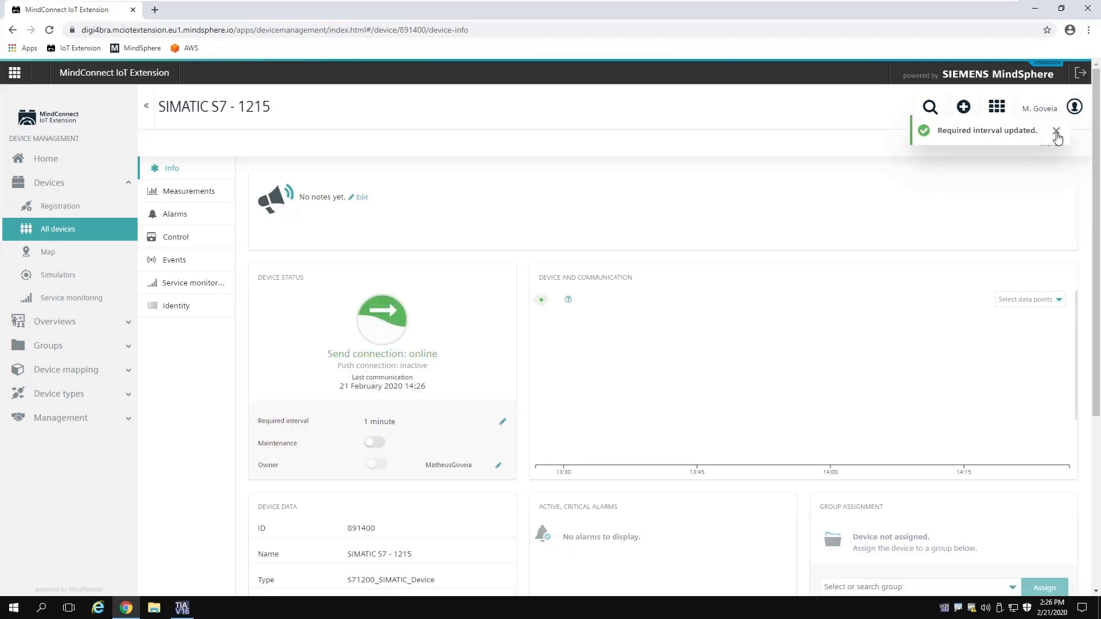
click(1057, 133)
Step: Assign the SIMATIC S7 - 1215 device to a device group
scroll(434, 311, down, 3)
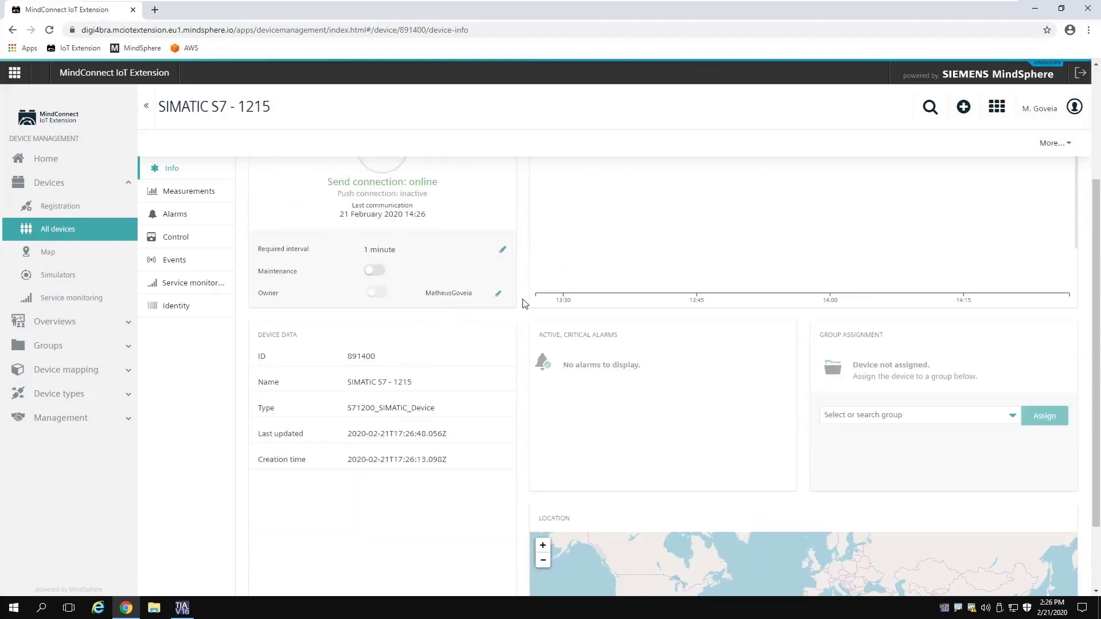
scroll(748, 336, up, 2)
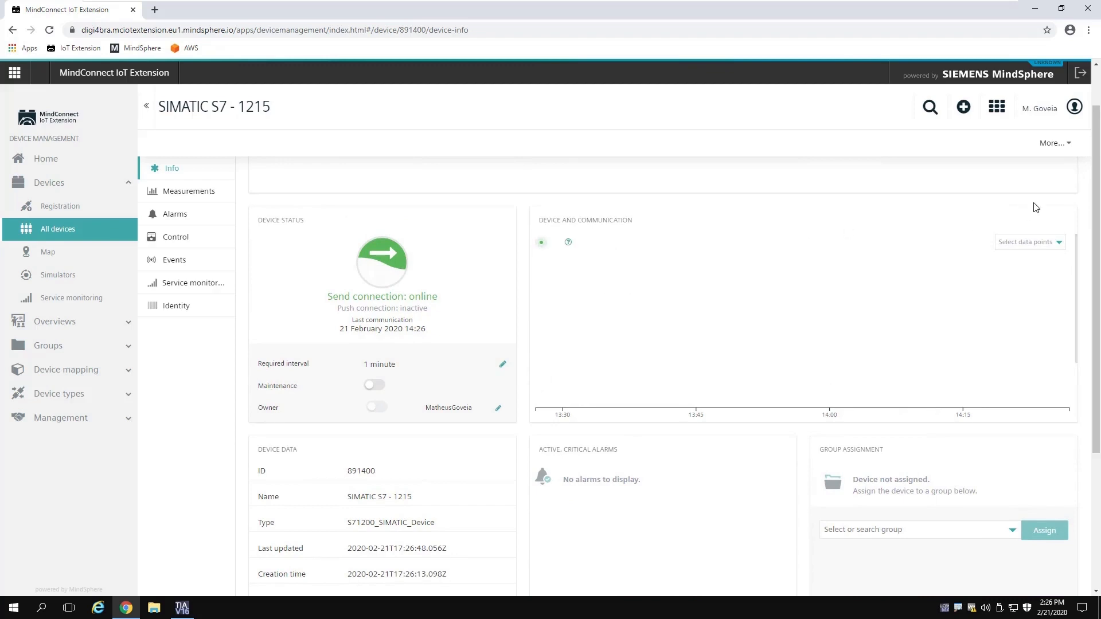
drag(1100, 195, 1099, 140)
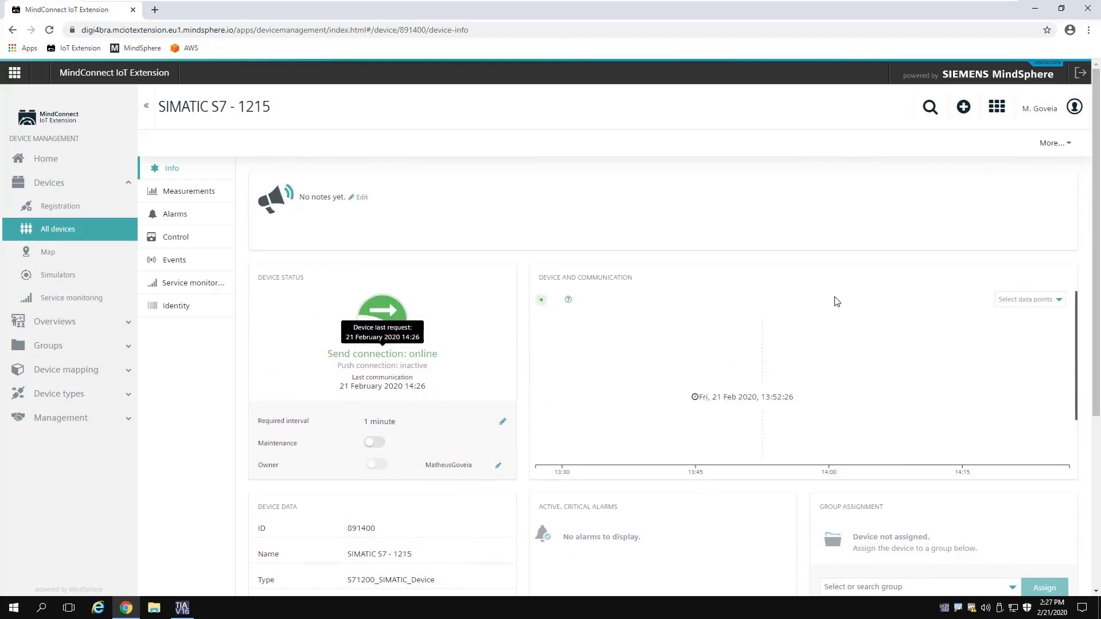
scroll(1027, 282, down, 2)
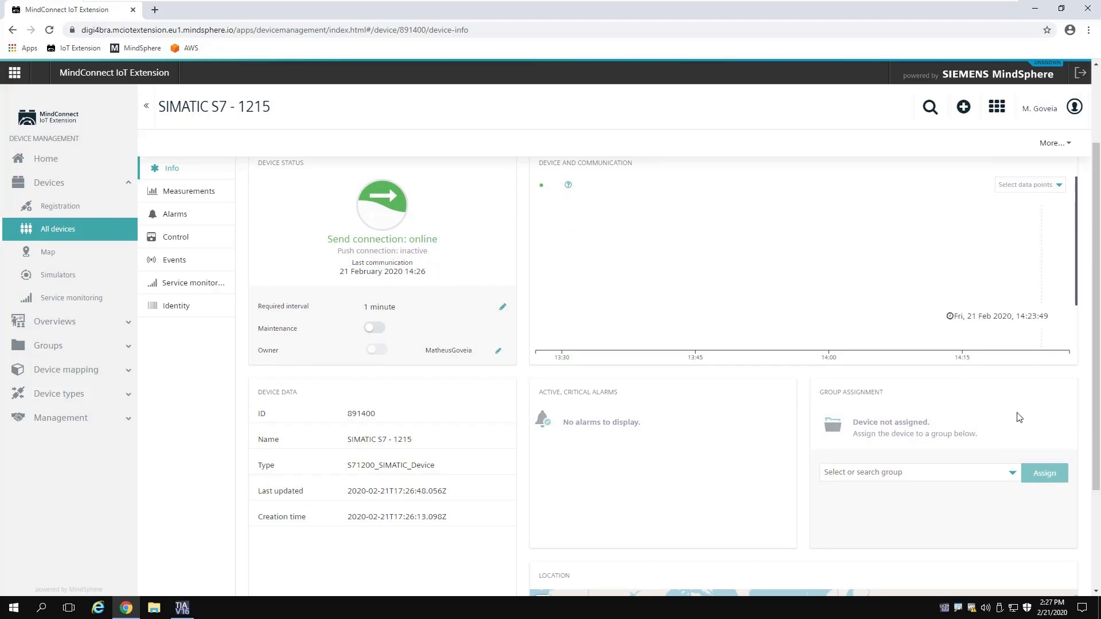
click(929, 479)
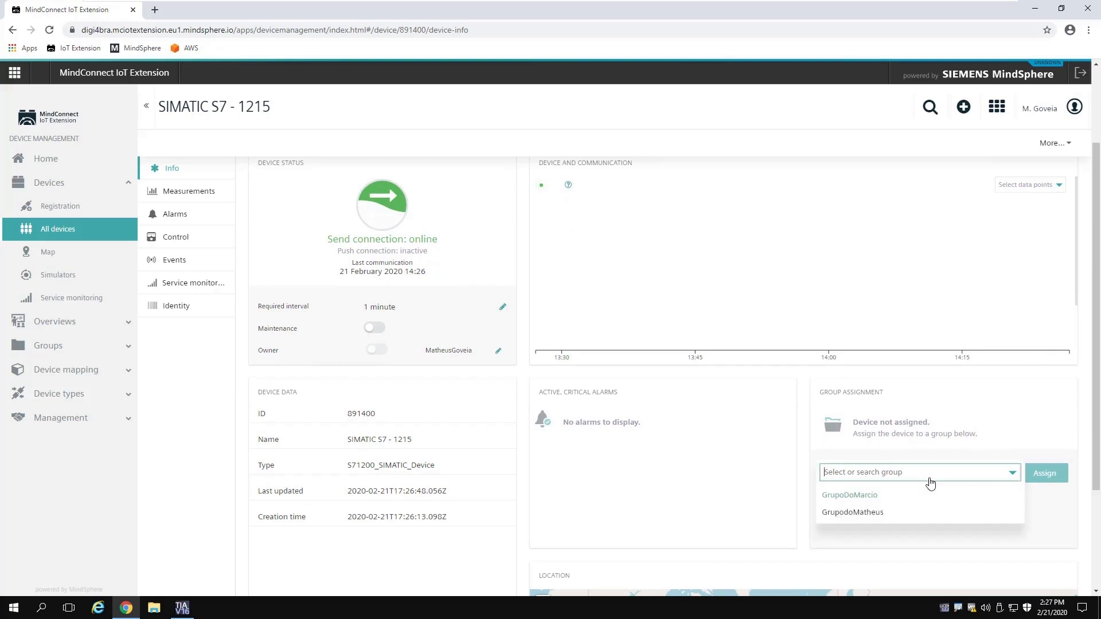
click(866, 513)
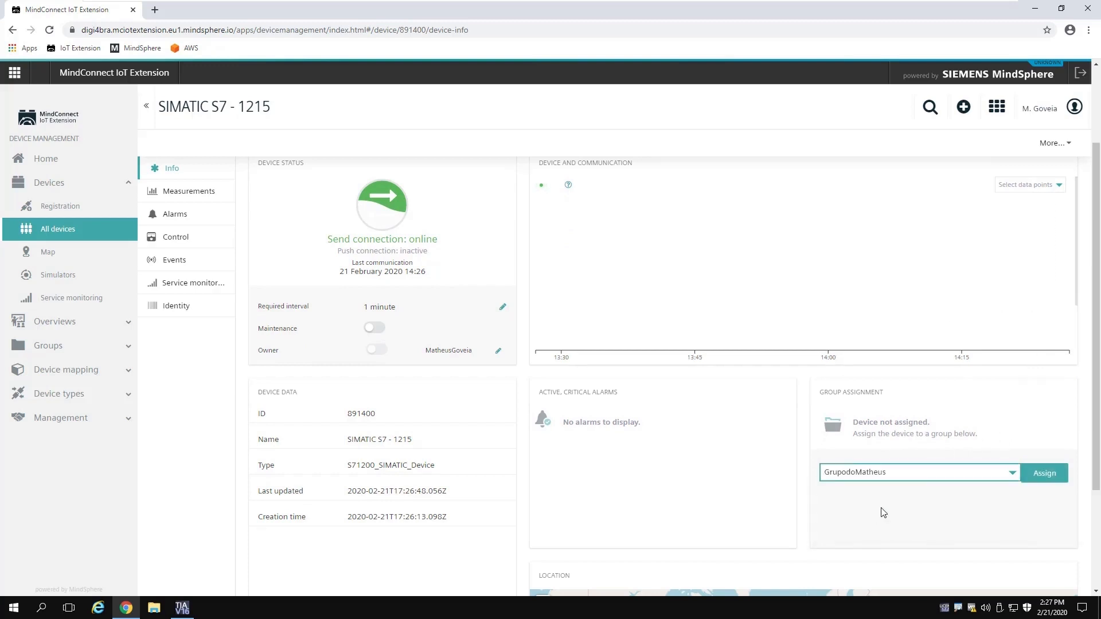
click(1043, 478)
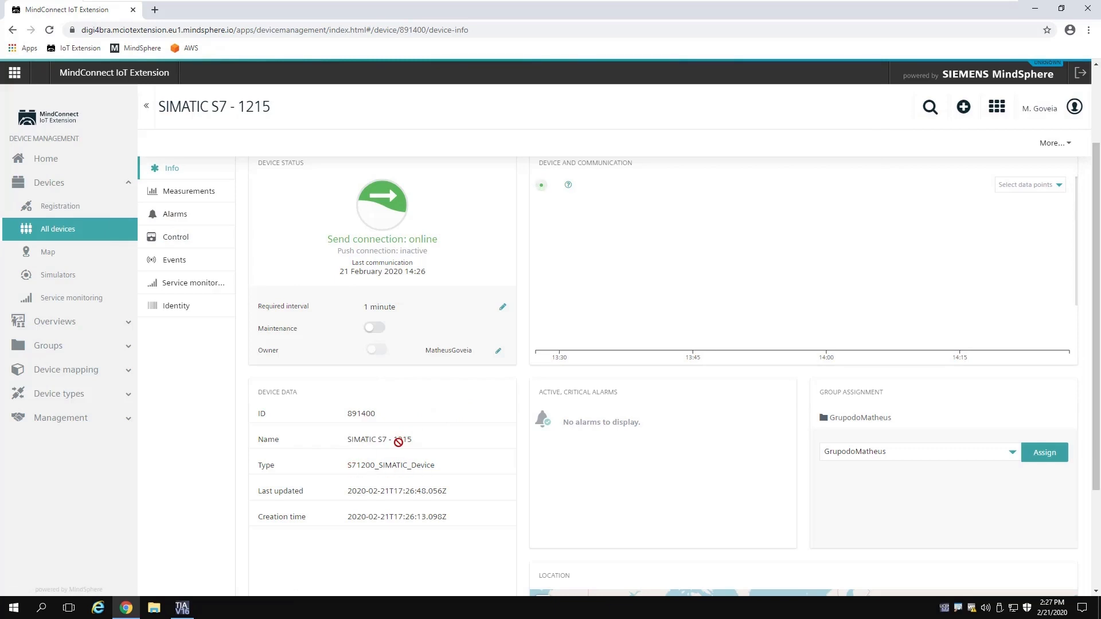
Step: Show the device's Valvula measurements for Contador and Pressao
scroll(648, 433, down, 3)
scroll(532, 332, up, 5)
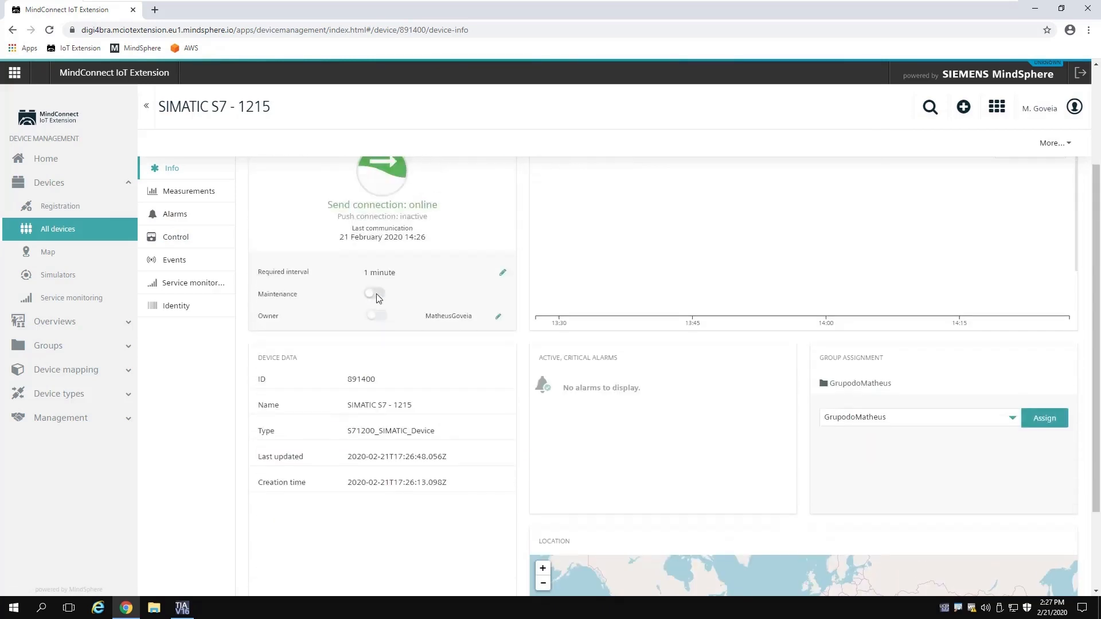
click(196, 196)
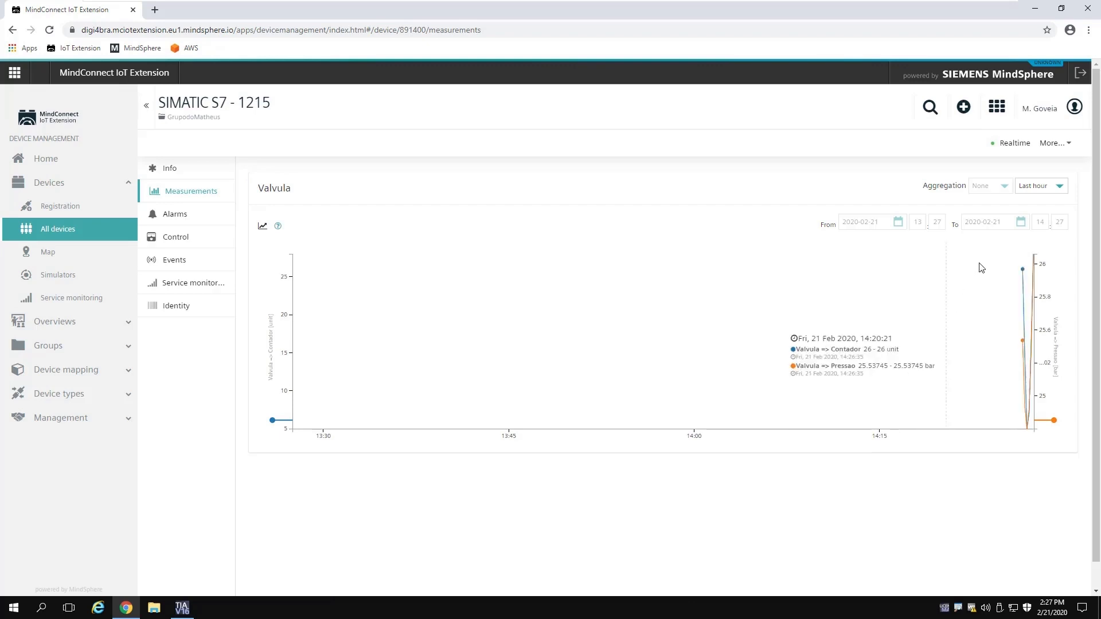
Step: Zoom the Valvula chart to 14:23–14:29, read the Contador and Pressao values, then return to TIA Portal
drag(979, 266, 1058, 266)
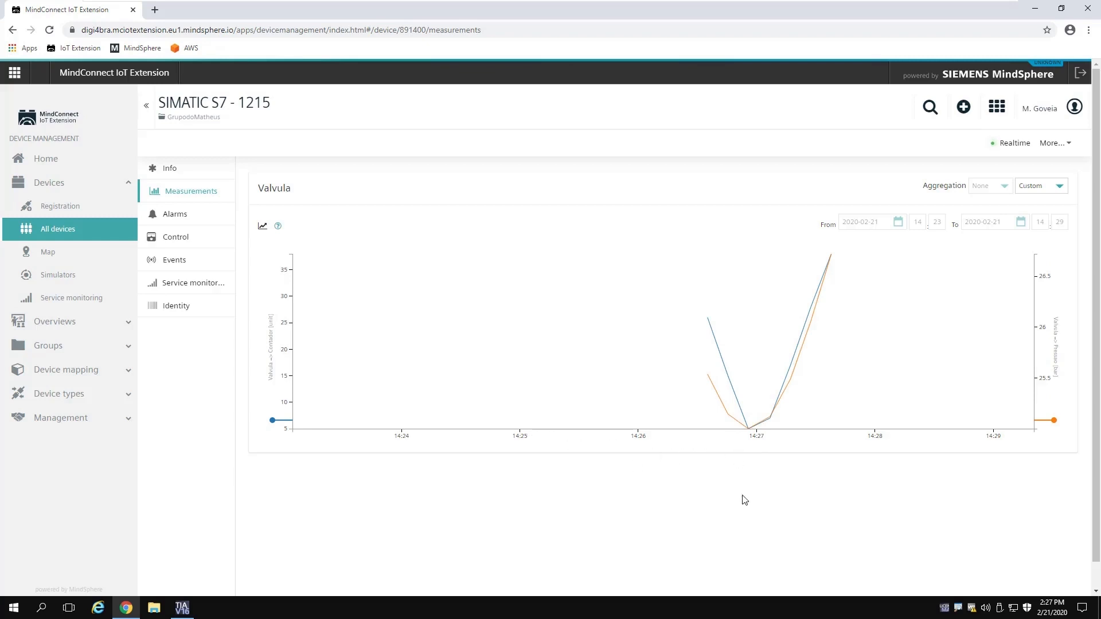
mouse_move(720, 373)
click(181, 607)
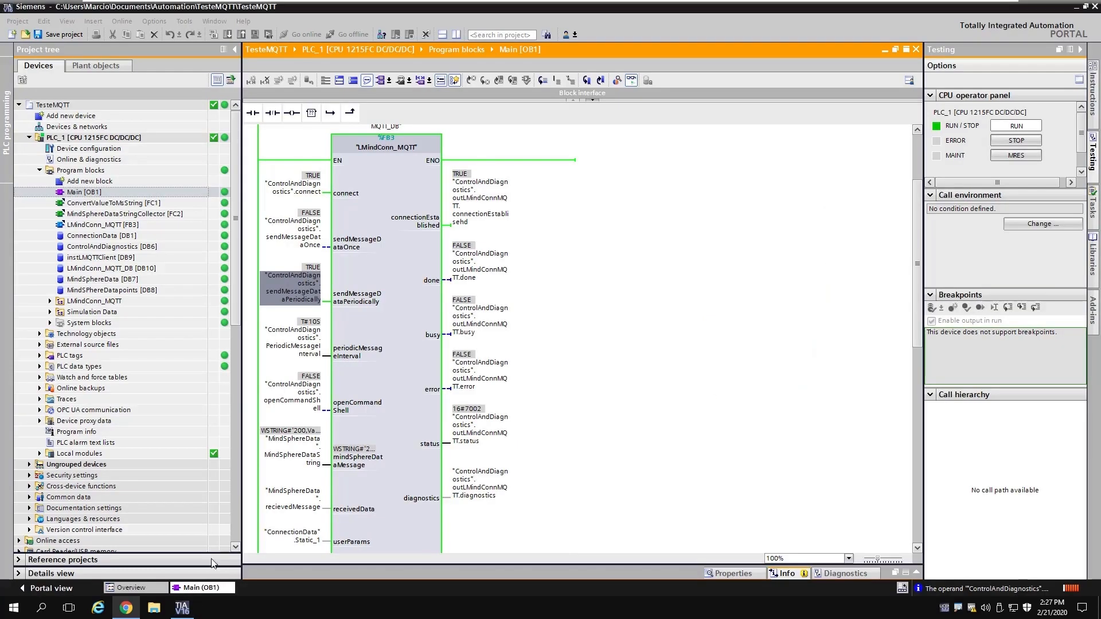
Step: Force the openCommandShell operand to TRUE with Ctrl+F2, then bring back the MindConnect Valvula chart
click(697, 296)
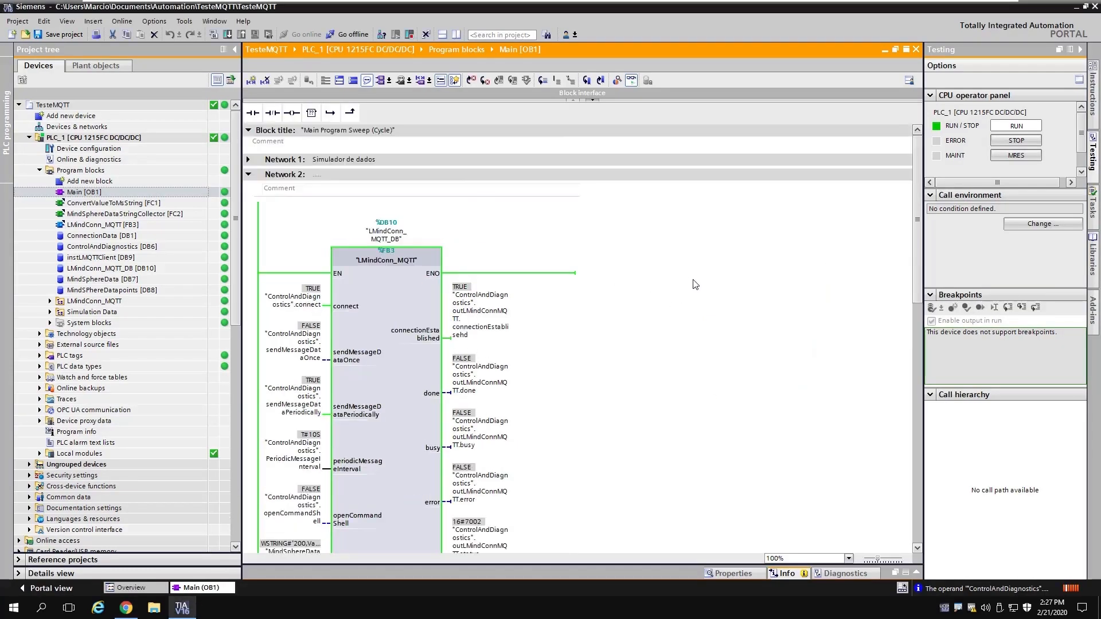
scroll(693, 280, down, 2)
scroll(694, 284, down, 2)
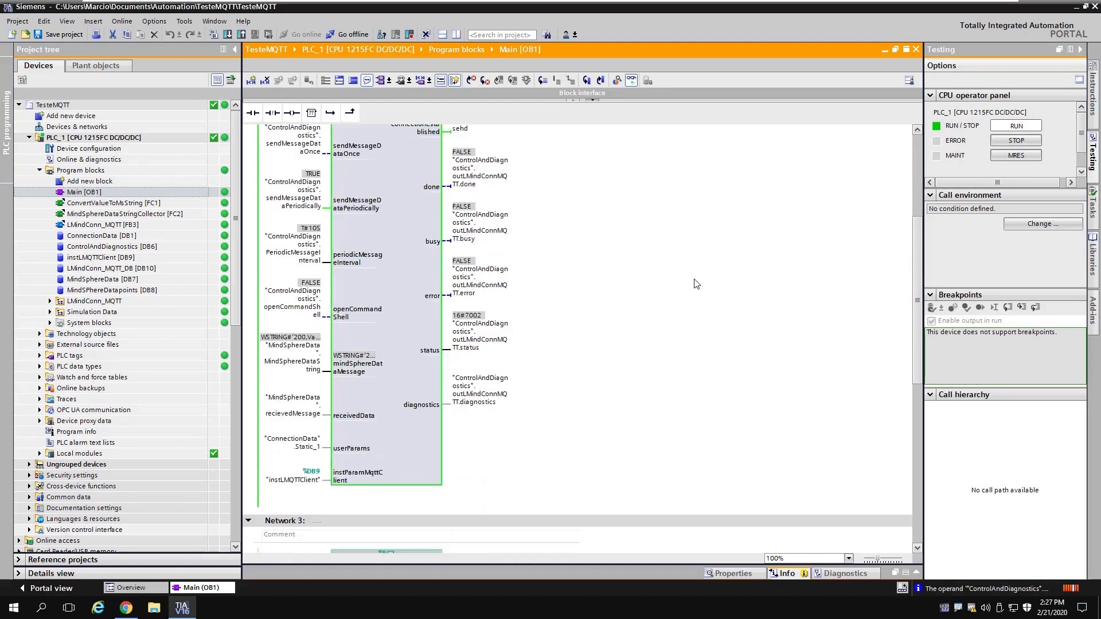
click(305, 311)
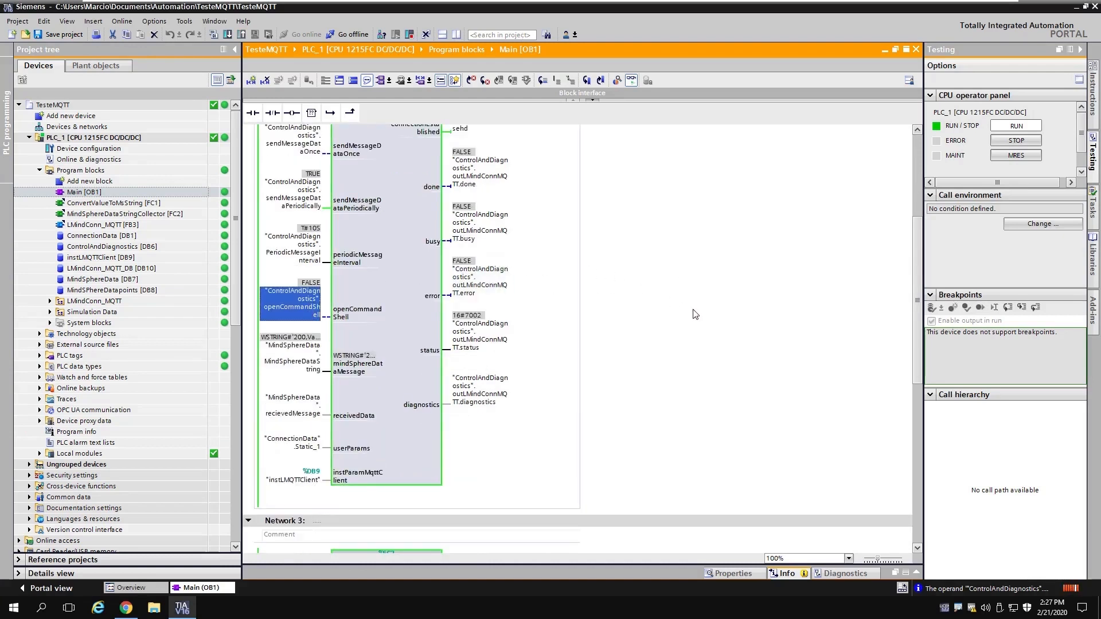
key(ctrl+F2)
scroll(638, 306, up, 1)
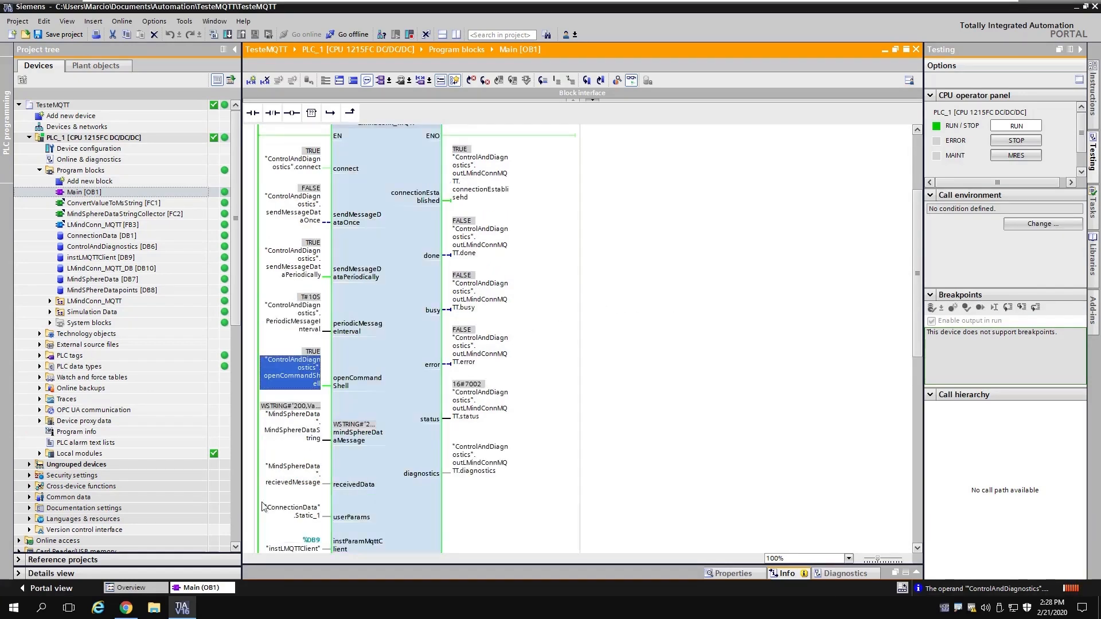
click(124, 610)
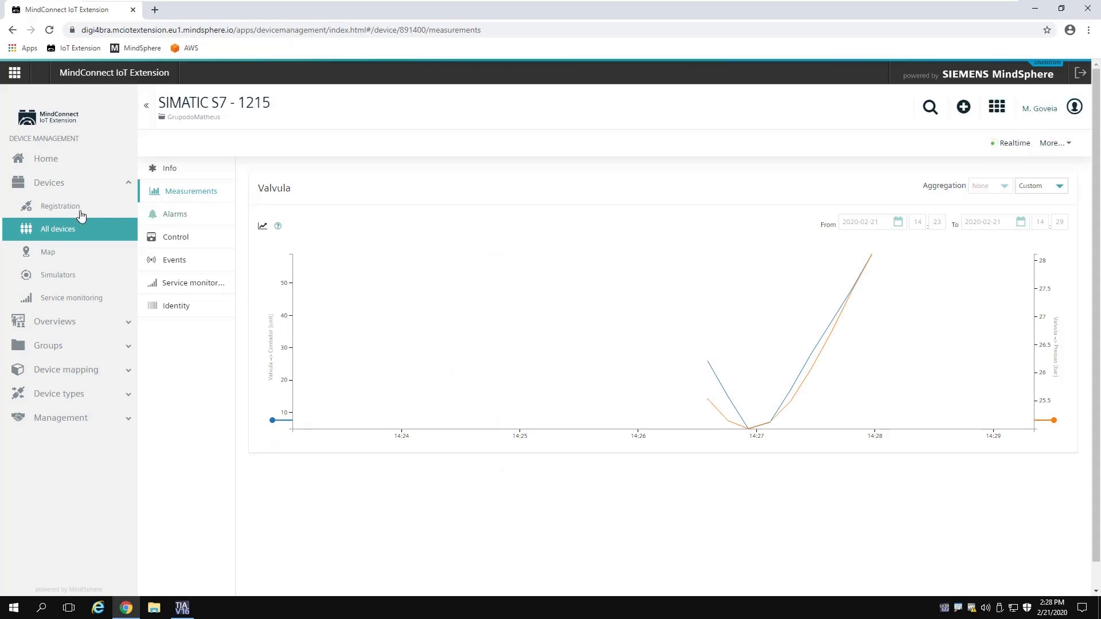
Step: Execute a shell command on SIMATIC S7 - 1215, leaving Teste_1_Shell pending, then return to TIA Portal
click(35, 230)
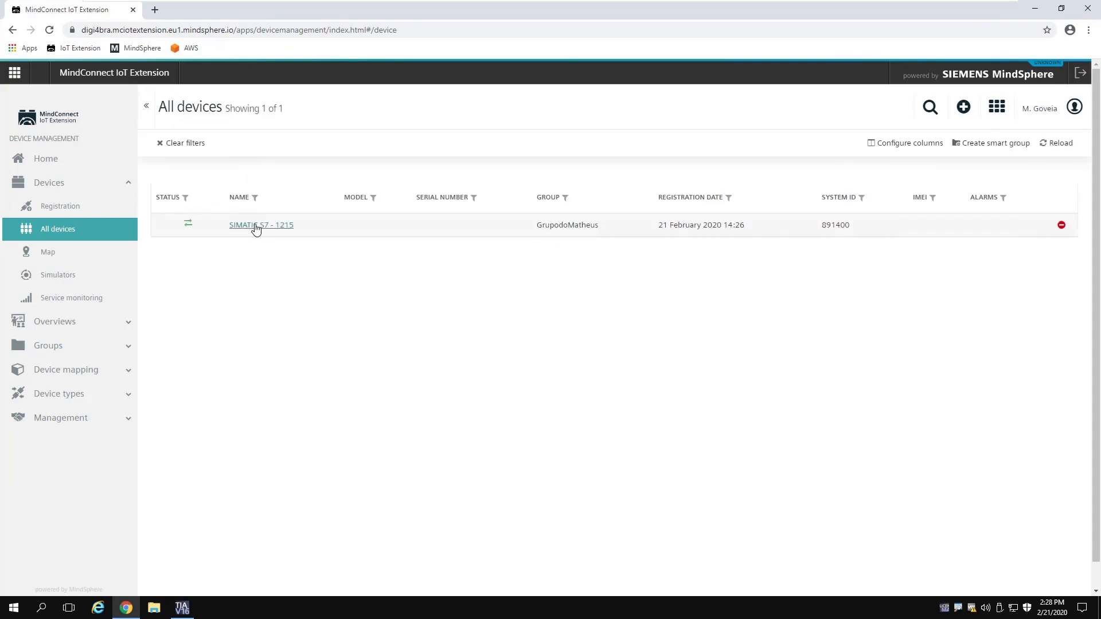
click(258, 227)
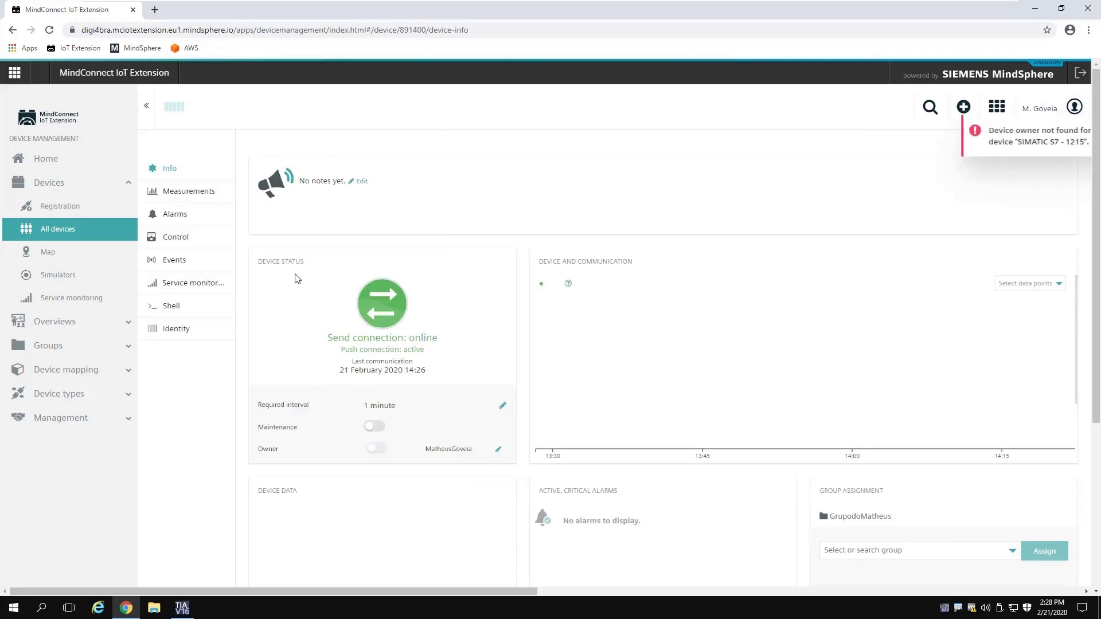
click(168, 308)
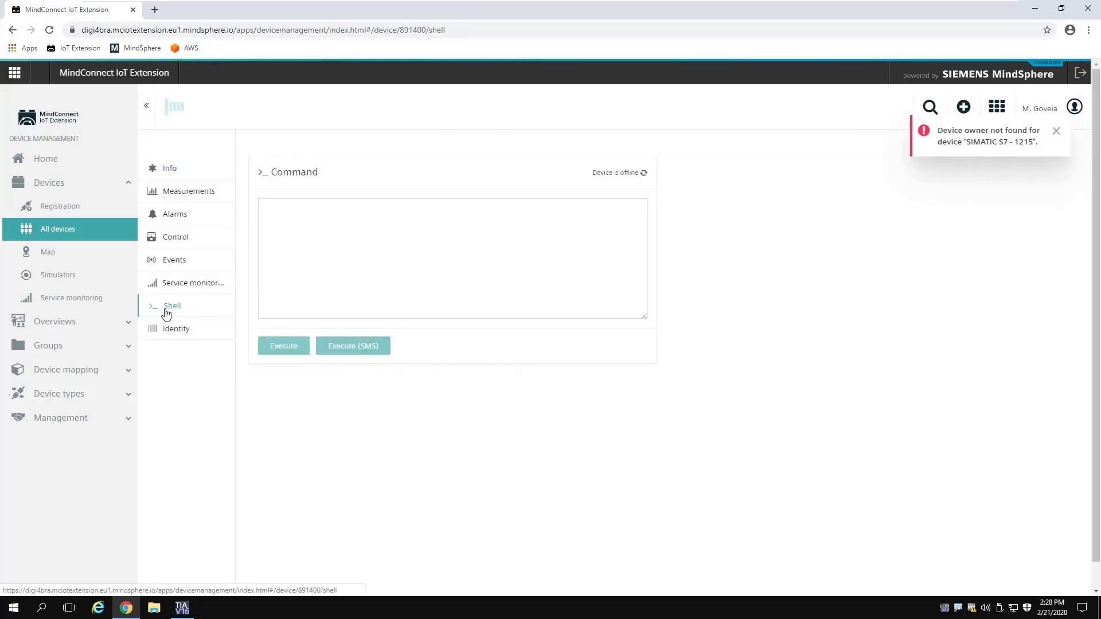
click(353, 236)
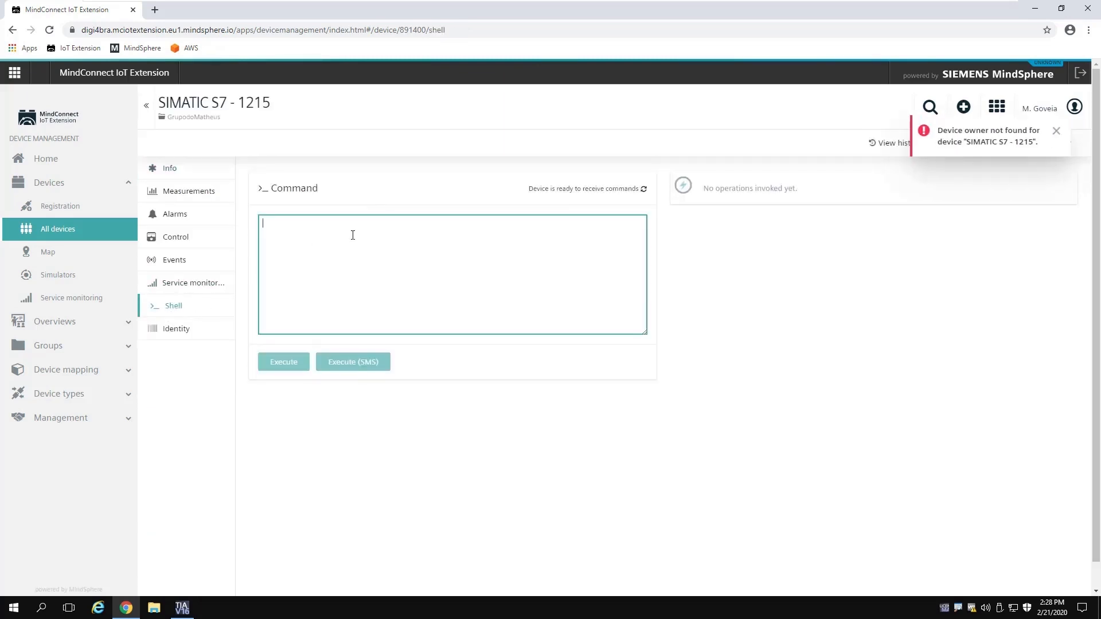
text(Teste)
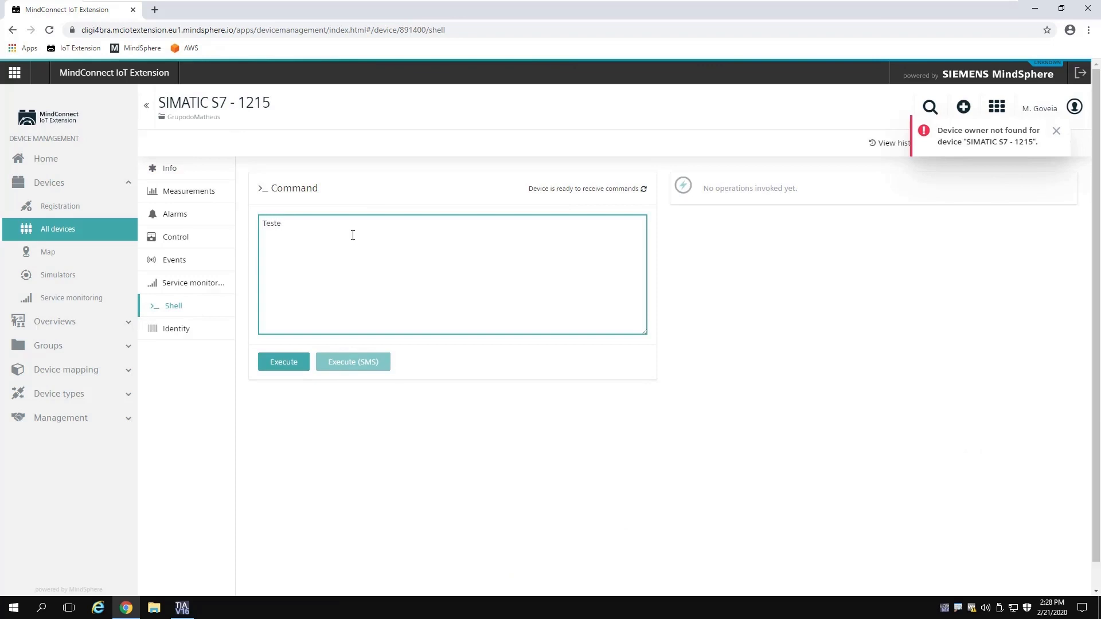
text(1)
key(BackSpace)
click(281, 362)
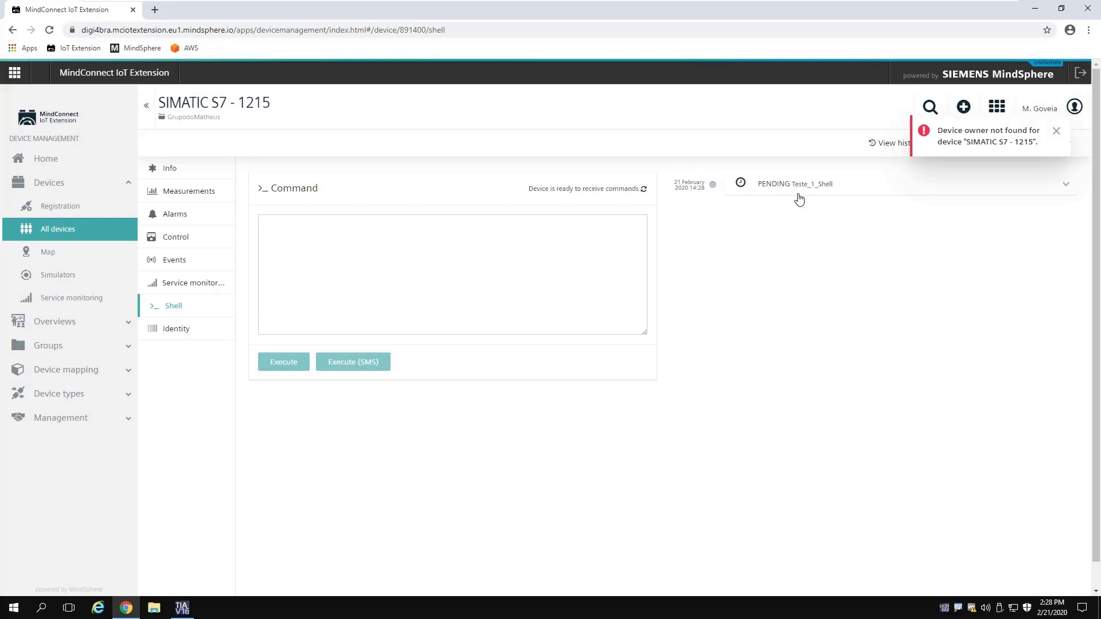
click(182, 608)
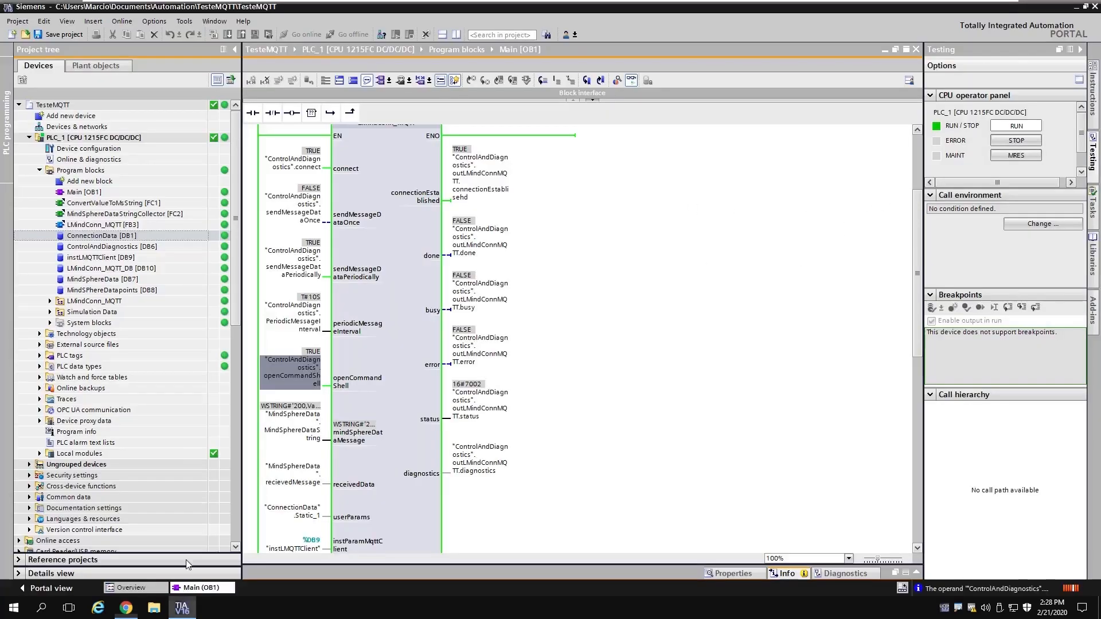
Step: Monitor MindSphereData [DB7] with recievedMessage expanded and the Monitor value column widened to read Teste_1_Shell
double_click(131, 281)
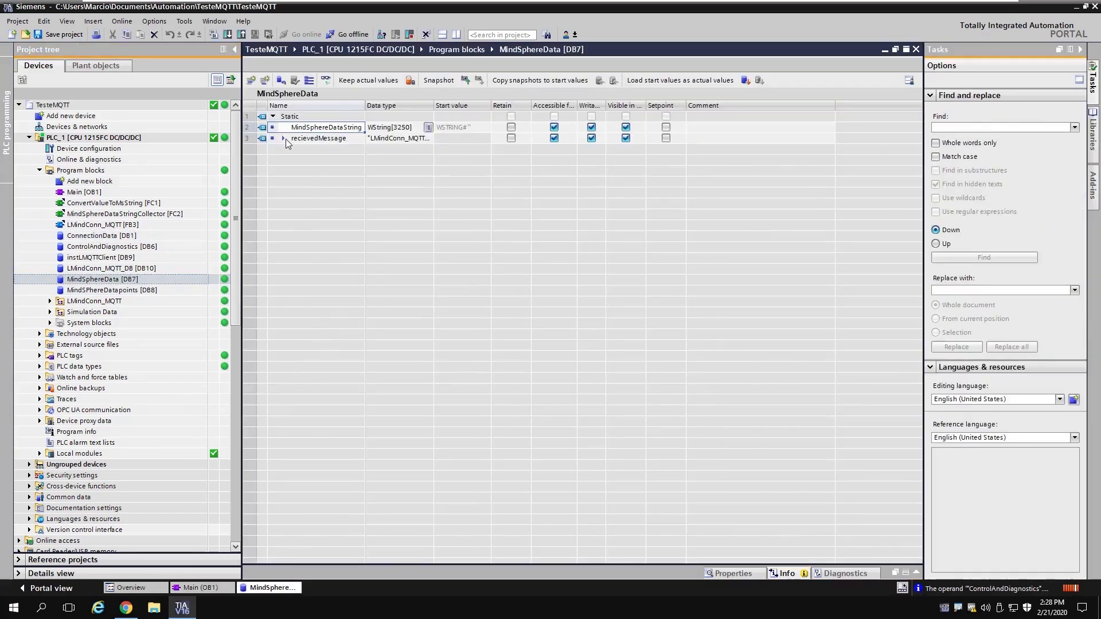
click(284, 139)
click(326, 82)
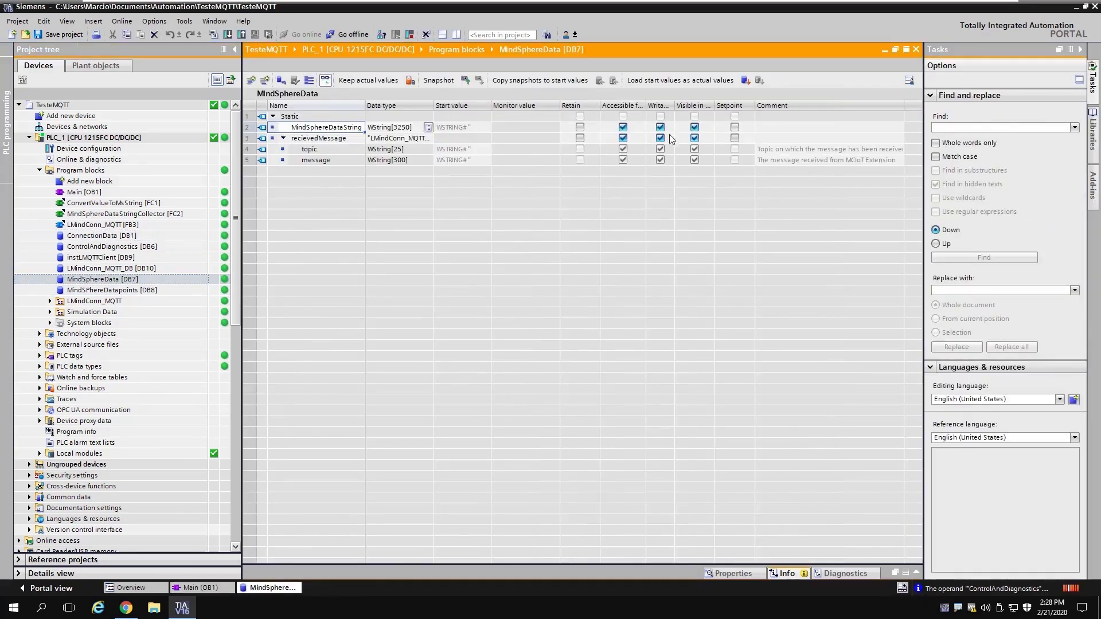
drag(560, 110, 749, 110)
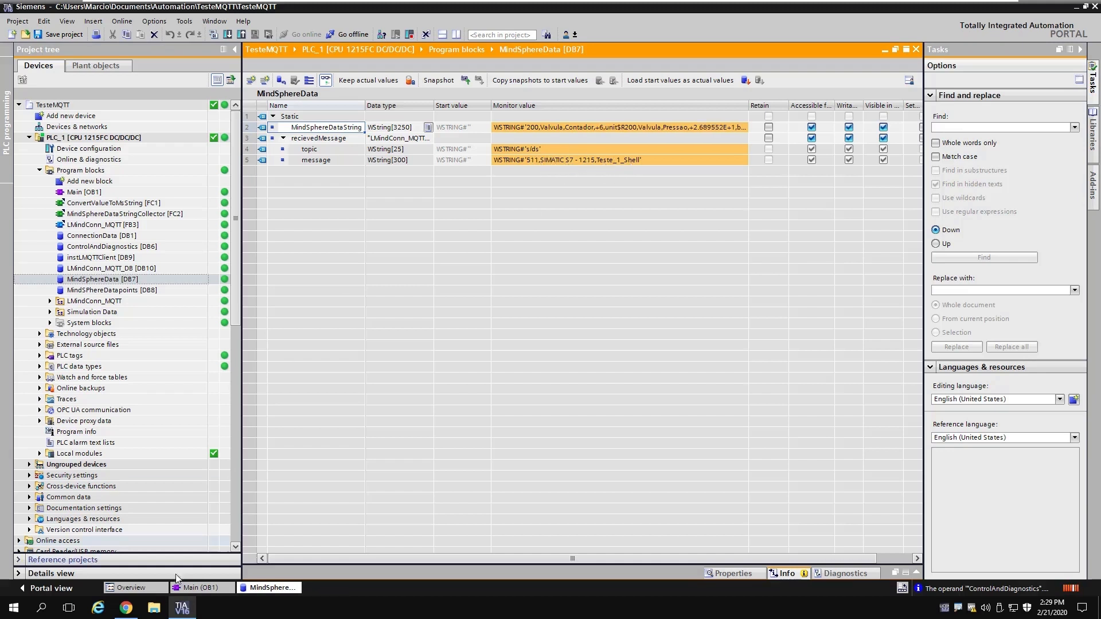
click(136, 614)
Step: Execute the shell command teste2, confirm the PLC received it, then open the device's Info page
click(322, 231)
text(teste2)
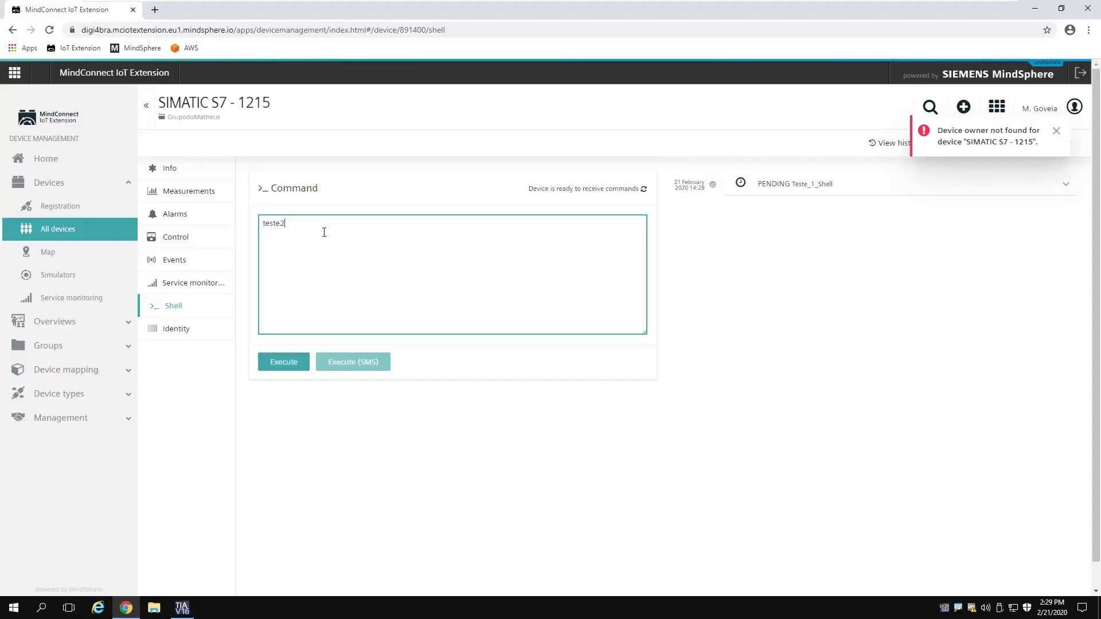
click(281, 370)
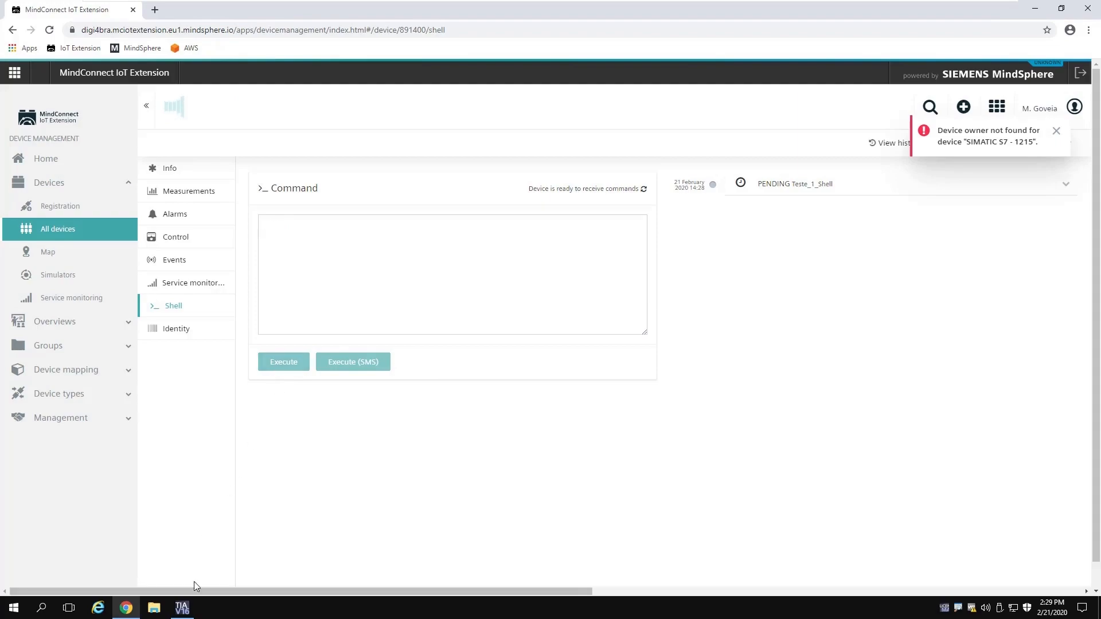
click(182, 608)
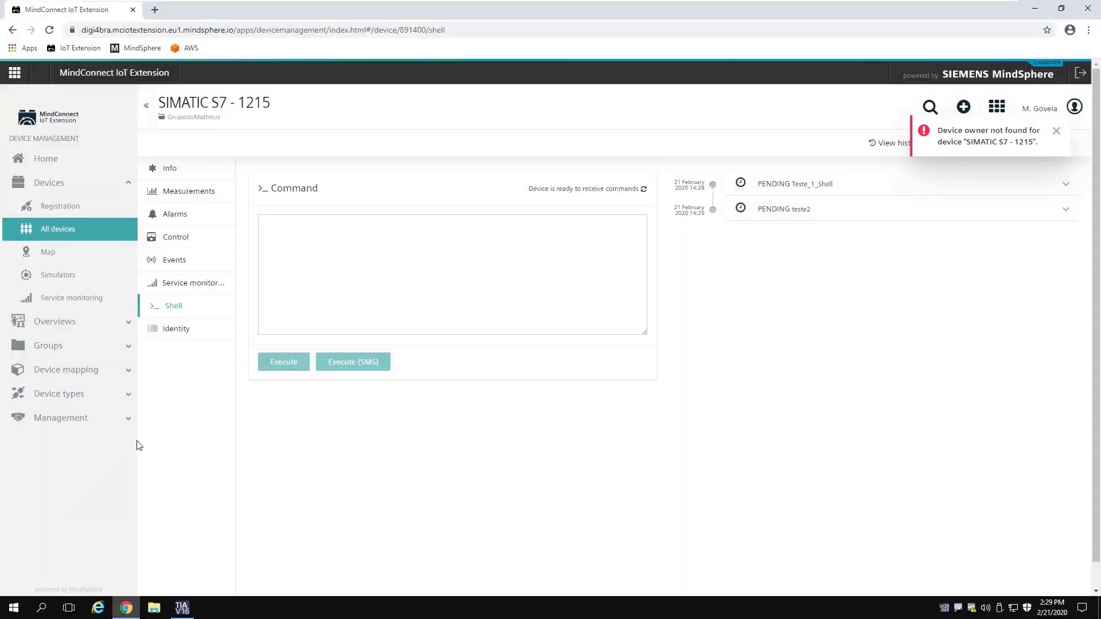
click(125, 607)
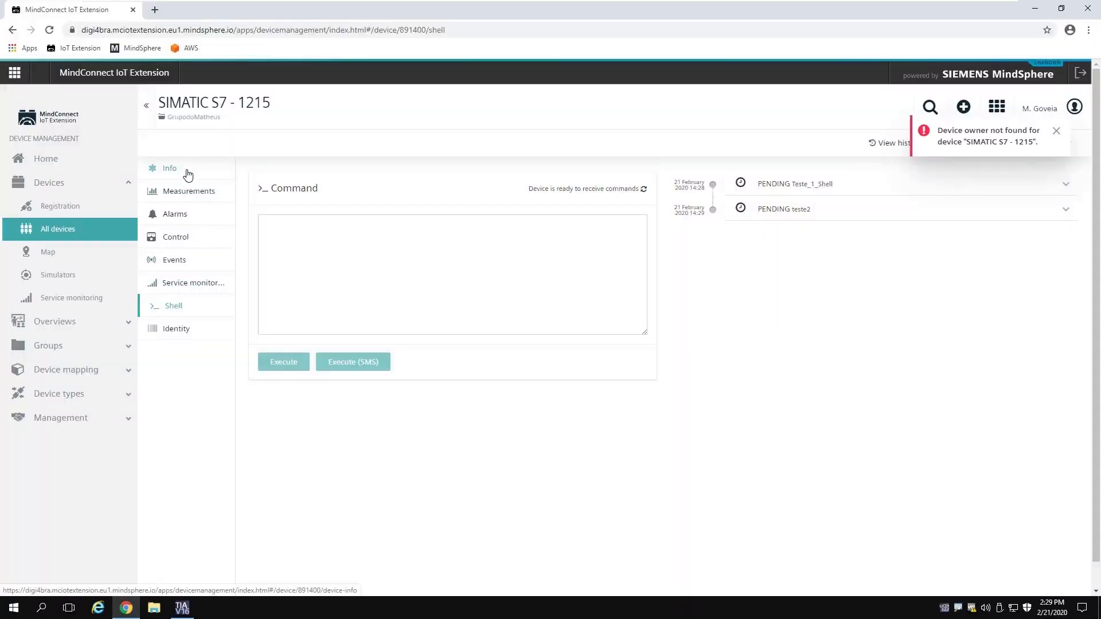
click(188, 174)
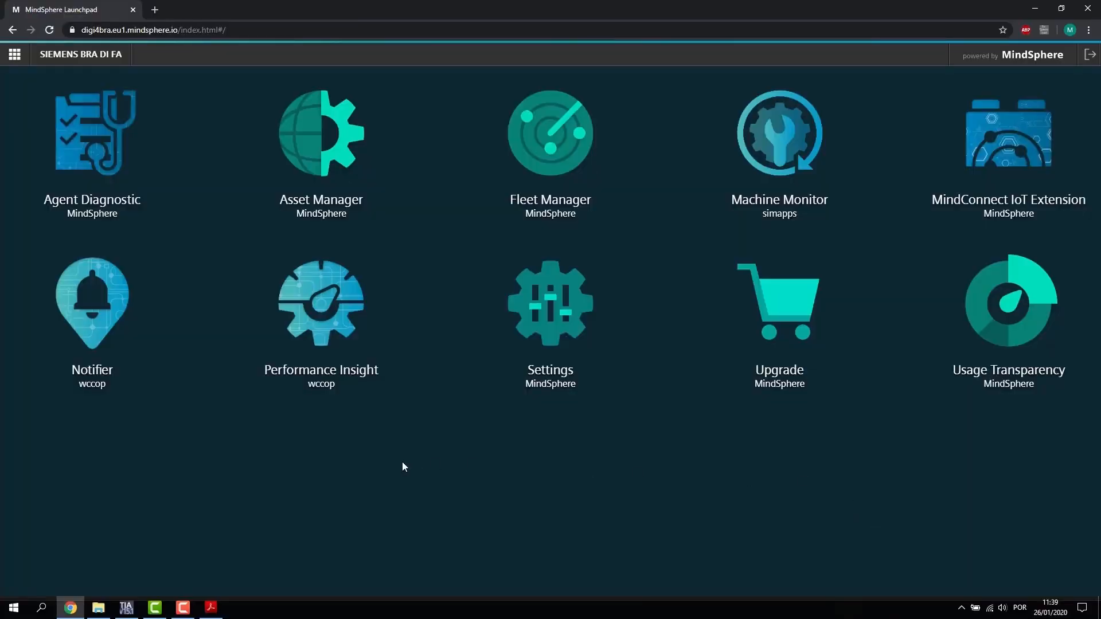
Step: Open Asset Manager's aspect list and start creating a new aspect
click(320, 151)
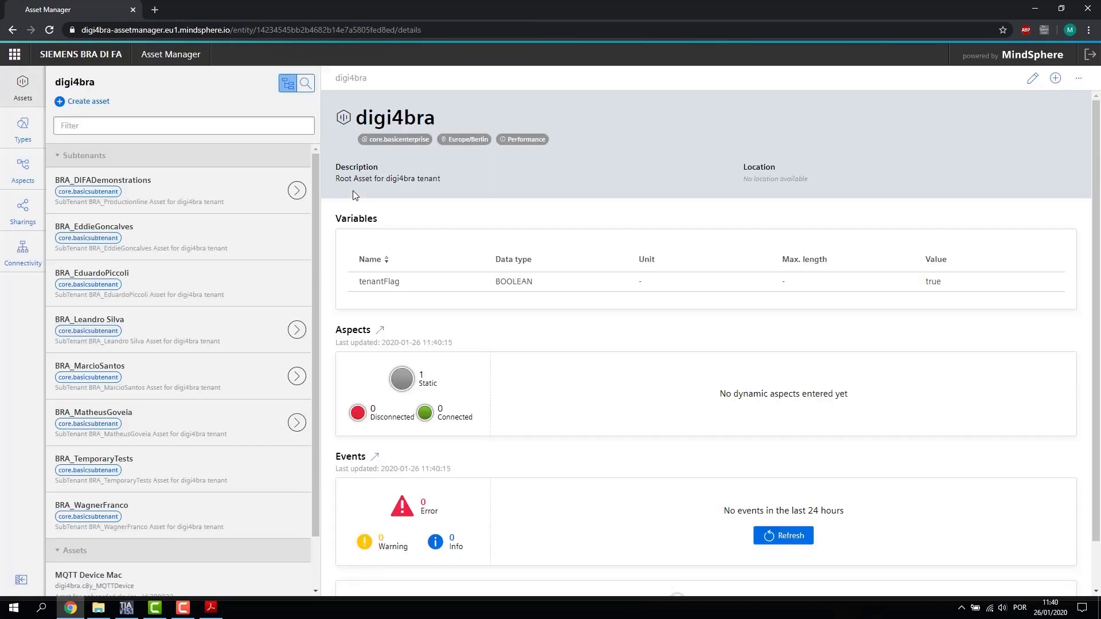
click(22, 172)
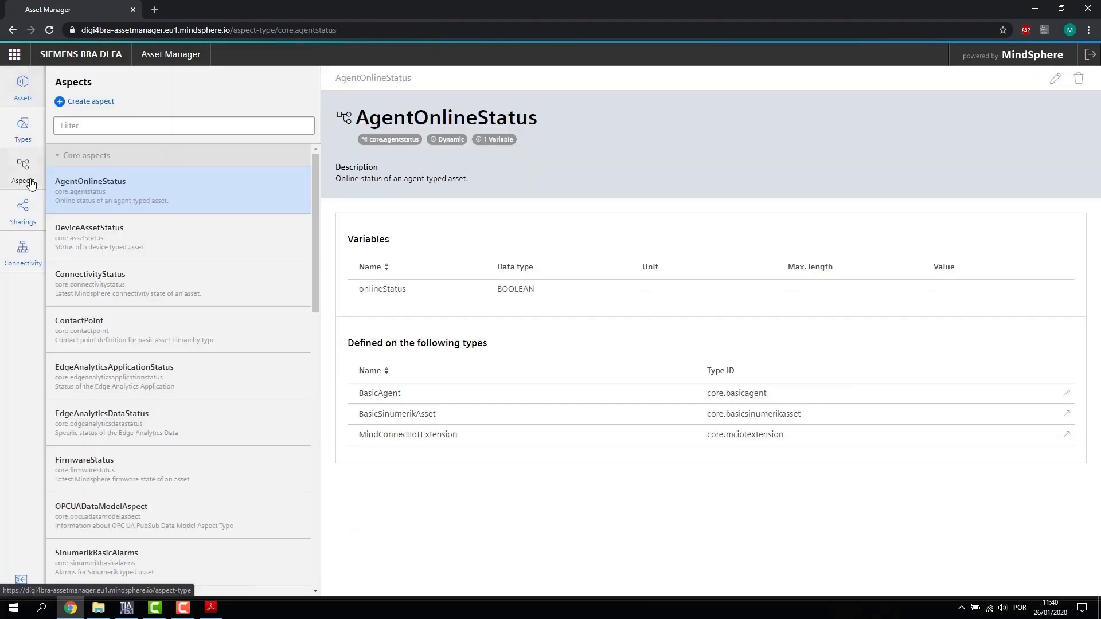
scroll(155, 203, down, 12)
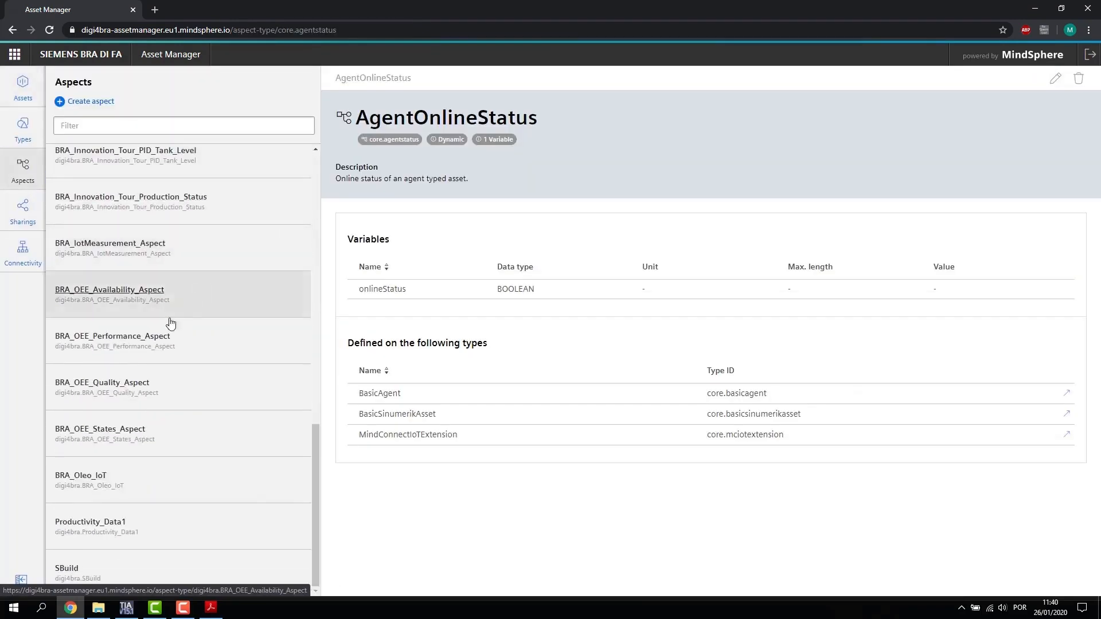
click(92, 102)
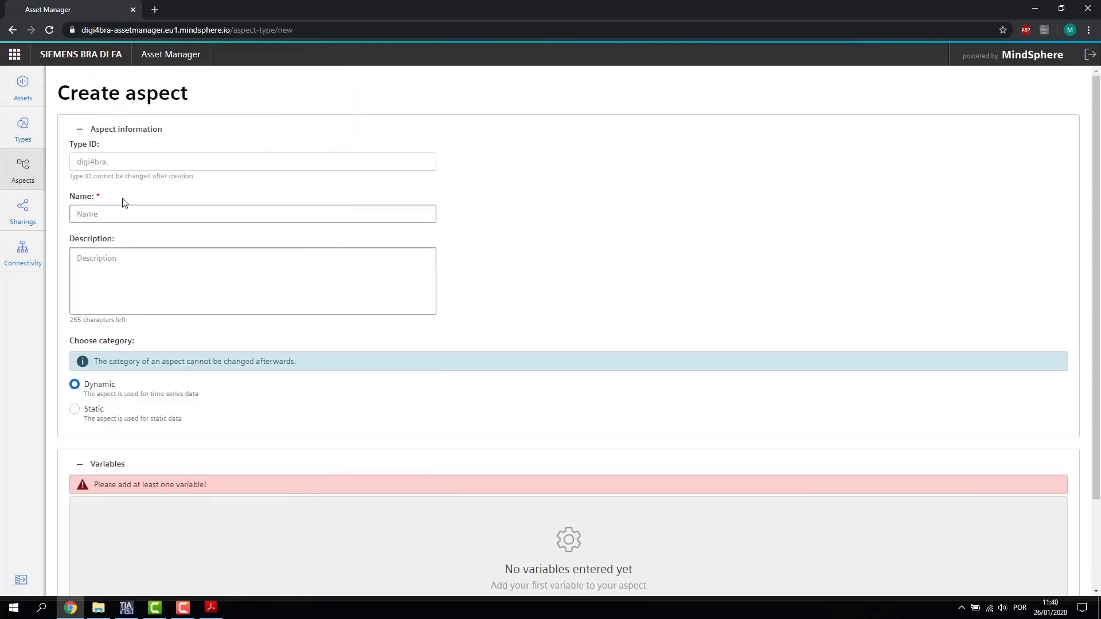
Step: Name the Dynamic aspect WebSerieMindSphere and add its first empty variable row
click(148, 208)
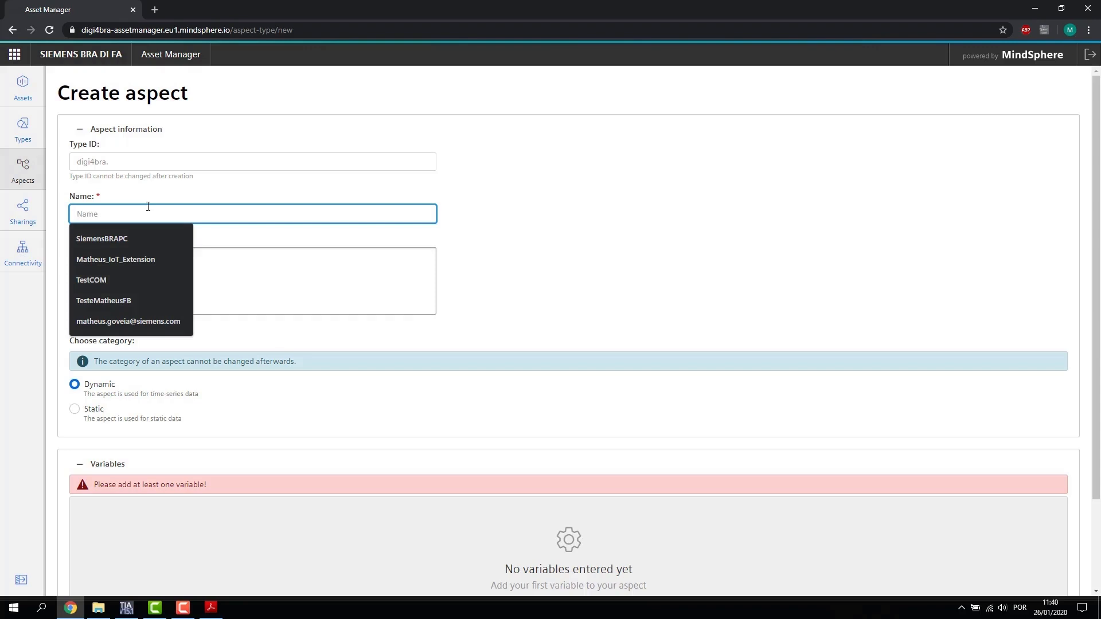
text(We)
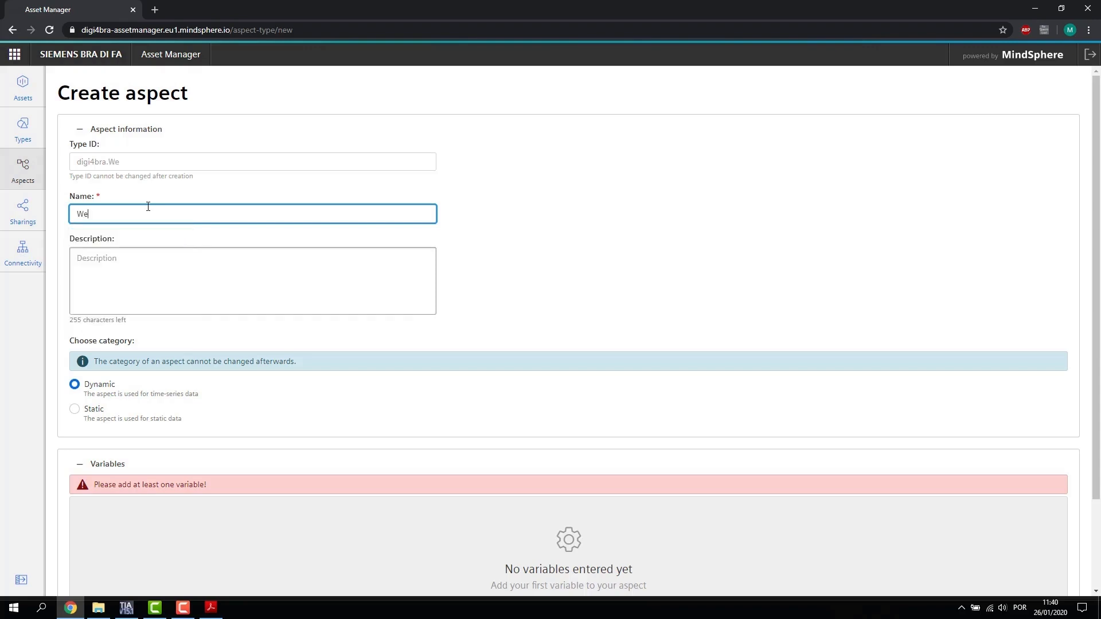
text(bSerieMindSphere)
scroll(217, 233, down, 2)
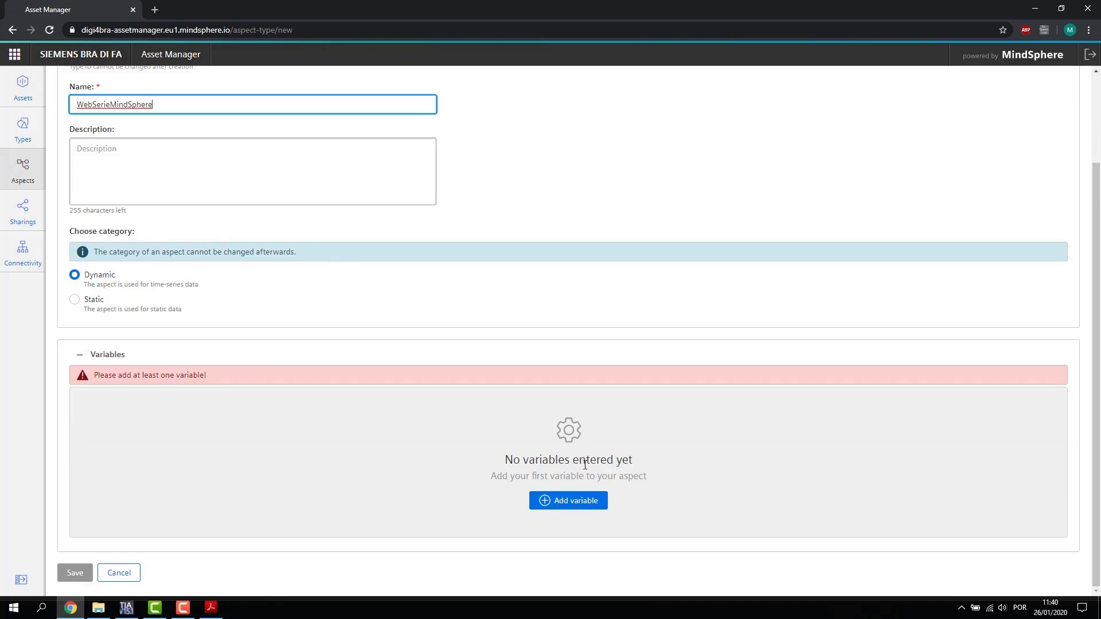
scroll(552, 402, up, 2)
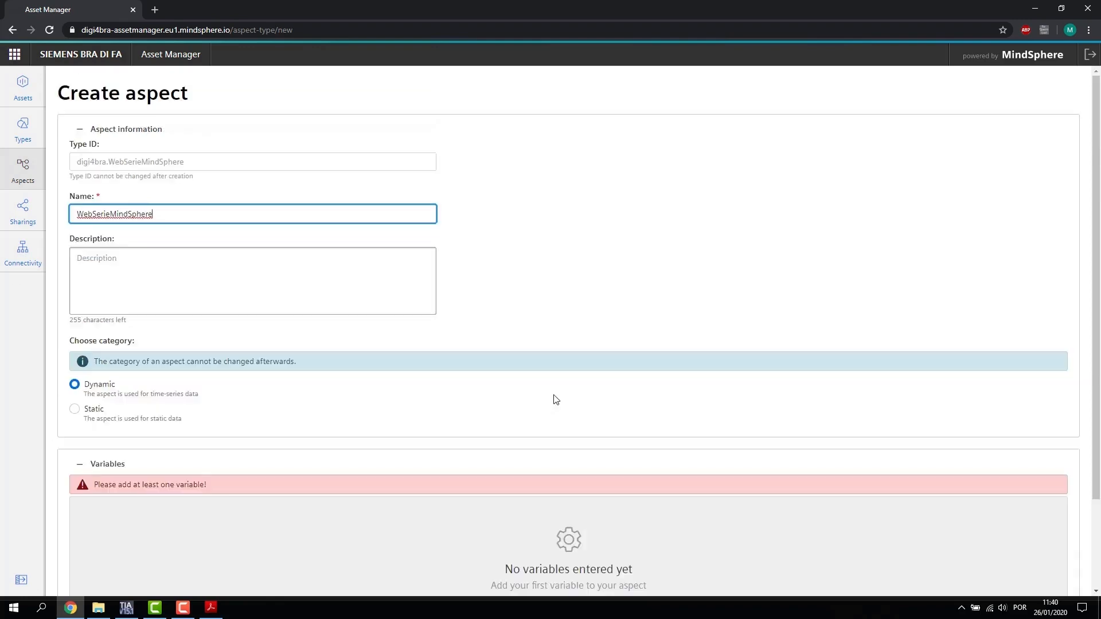
scroll(619, 445, down, 2)
click(575, 501)
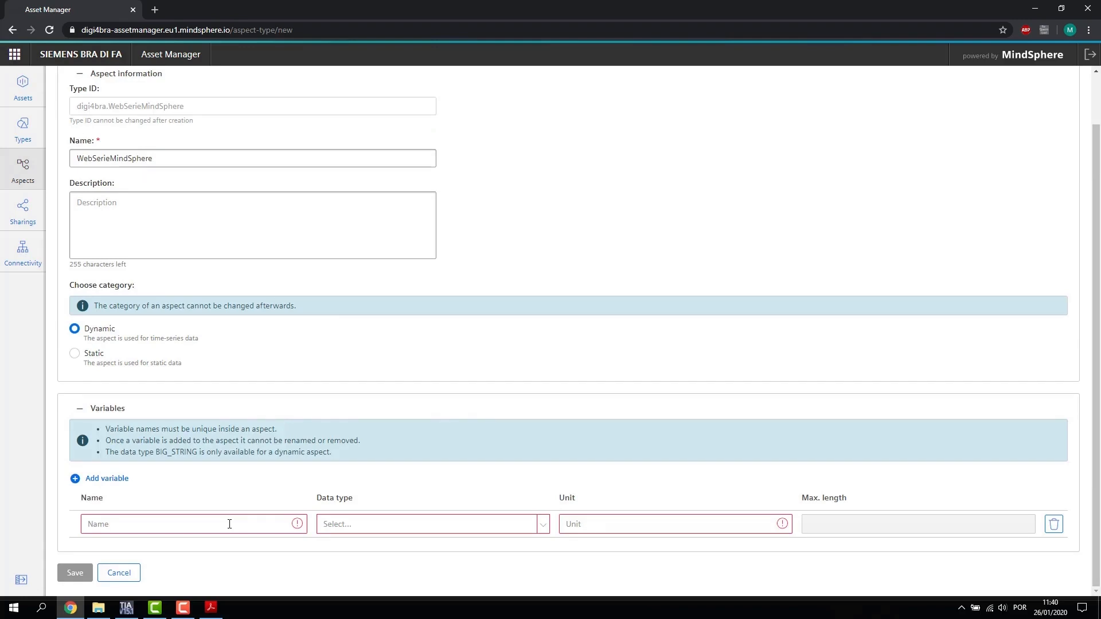
Step: Define the counter variable as INT with unit 'unit', then add a second variable row
click(189, 516)
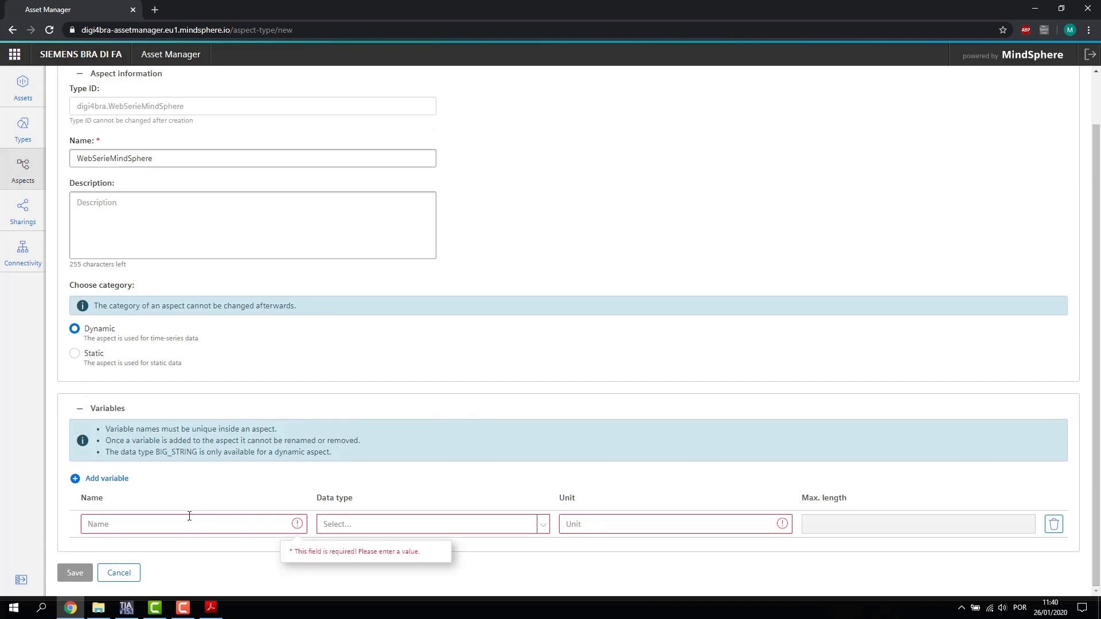
text(Contador Atuacao)
click(384, 528)
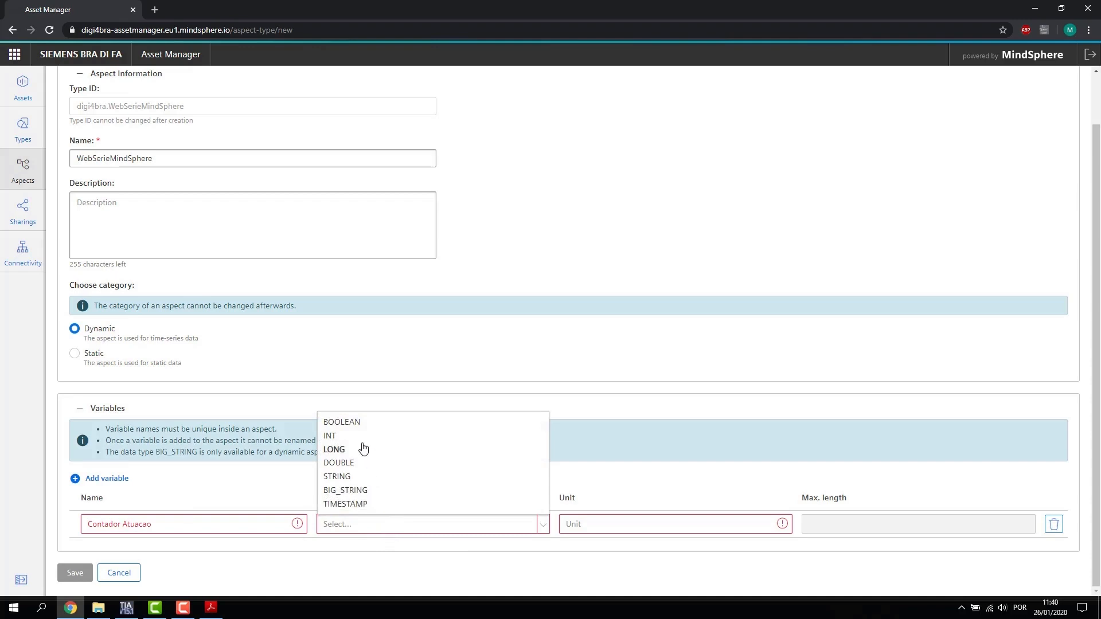
click(364, 437)
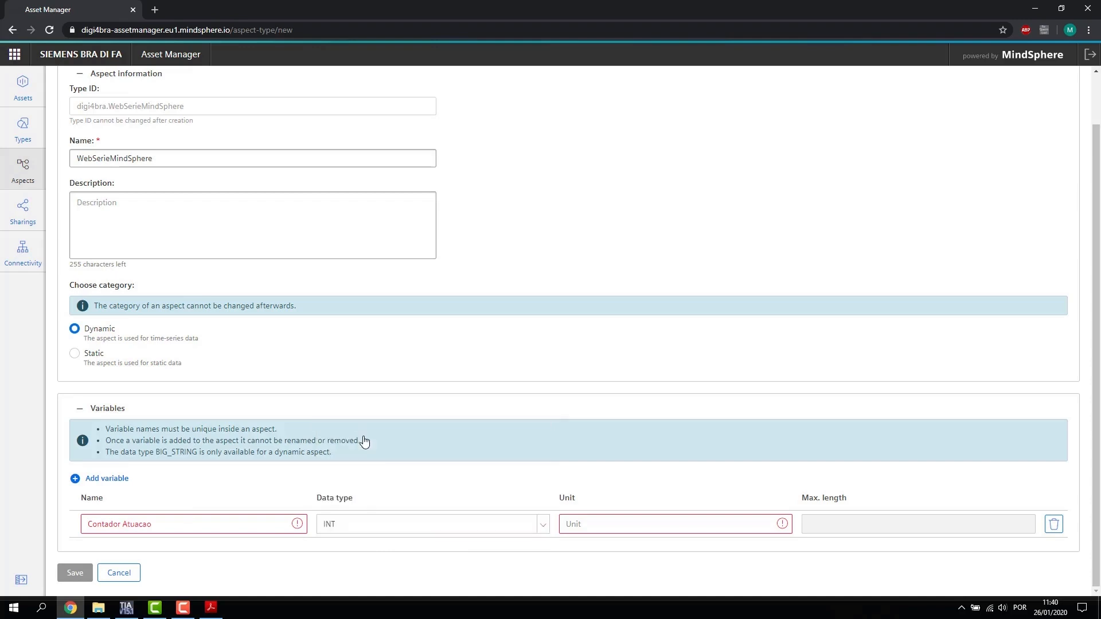
click(602, 520)
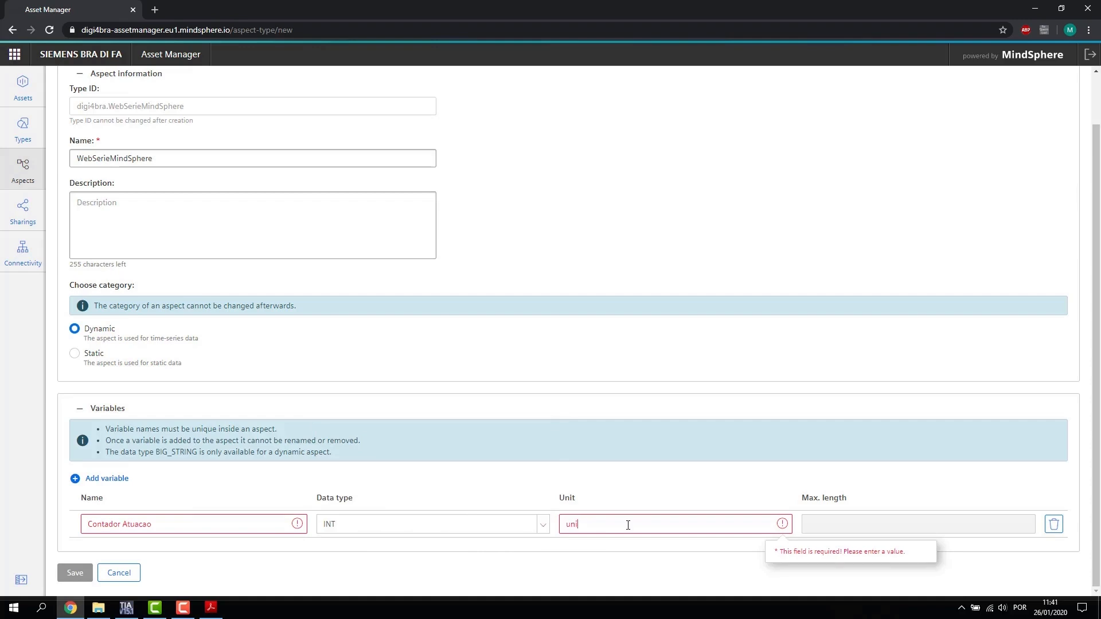
click(102, 480)
Step: Fix the counter variable name to Contador_Atuacao by replacing the space with an underscore
click(172, 545)
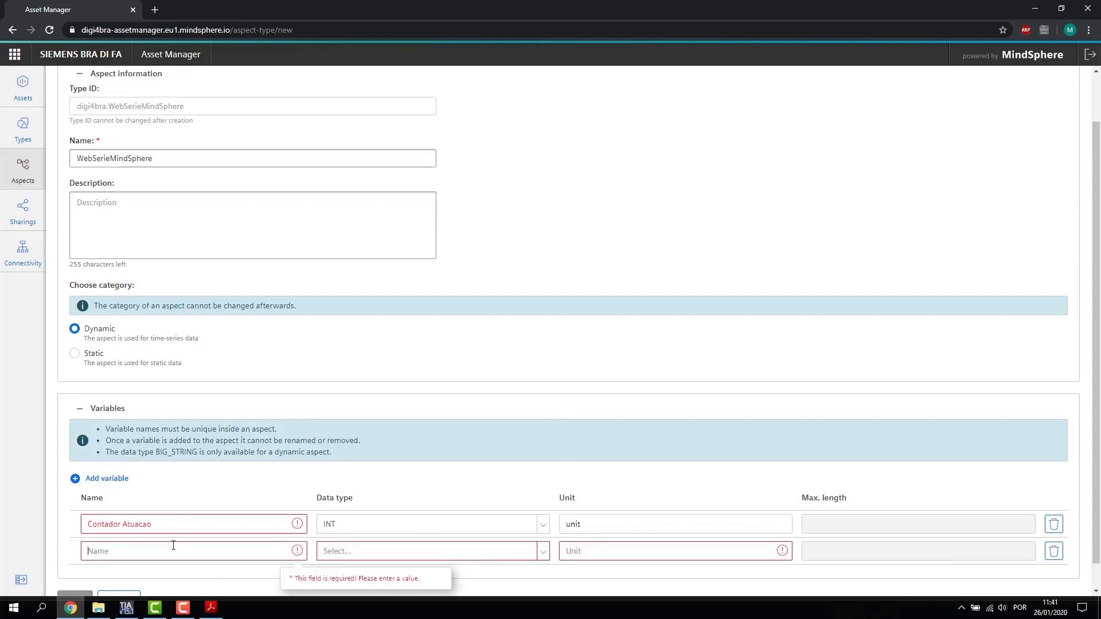
click(133, 529)
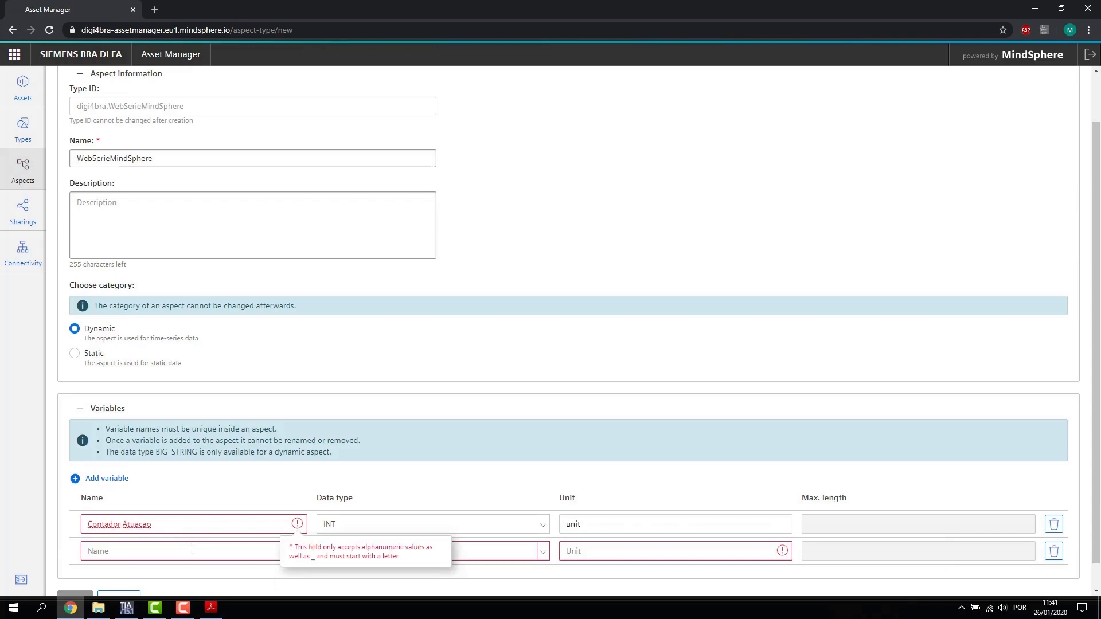
key(BackSpace)
text(_)
Step: Define the second variable Pressao_Valvula with data type DOUBLE and unit bar
click(163, 550)
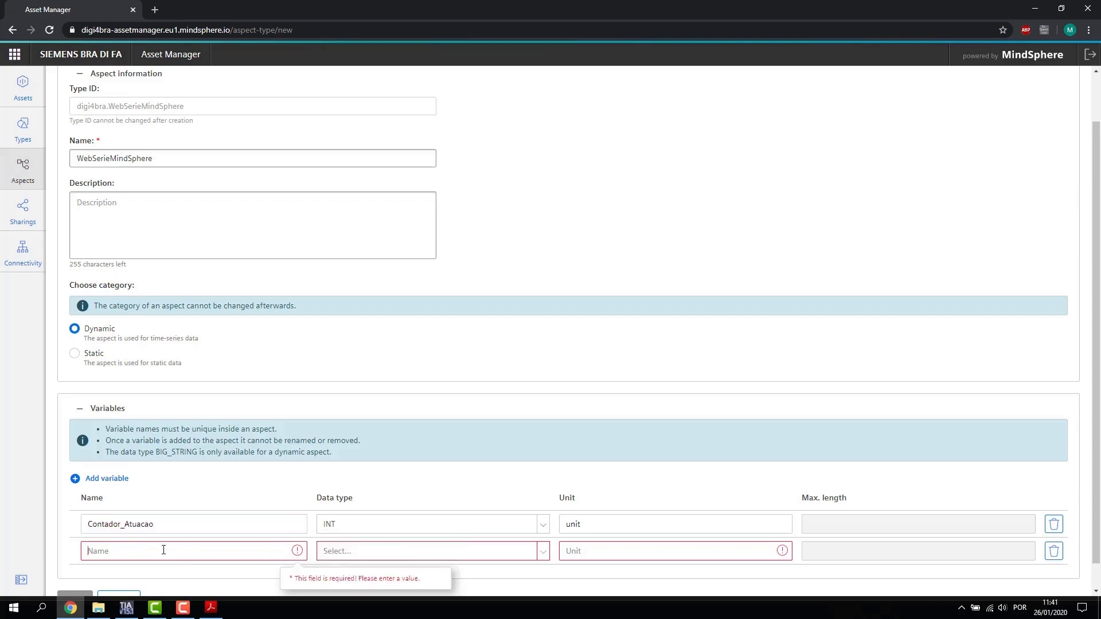
text(Pressao_Valvula)
click(356, 551)
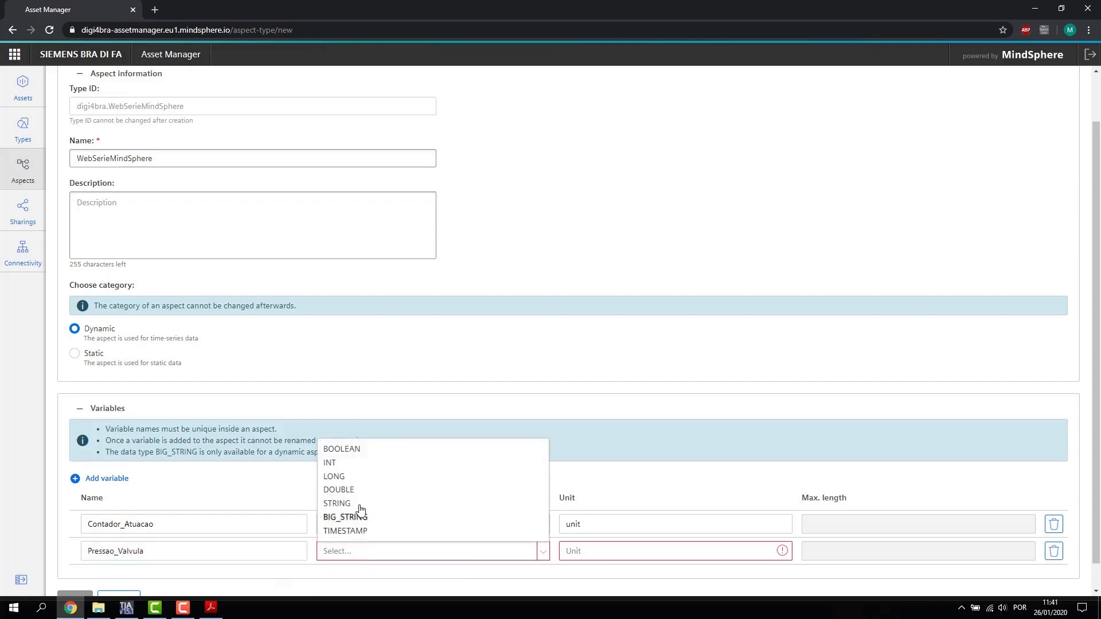
click(352, 491)
click(584, 552)
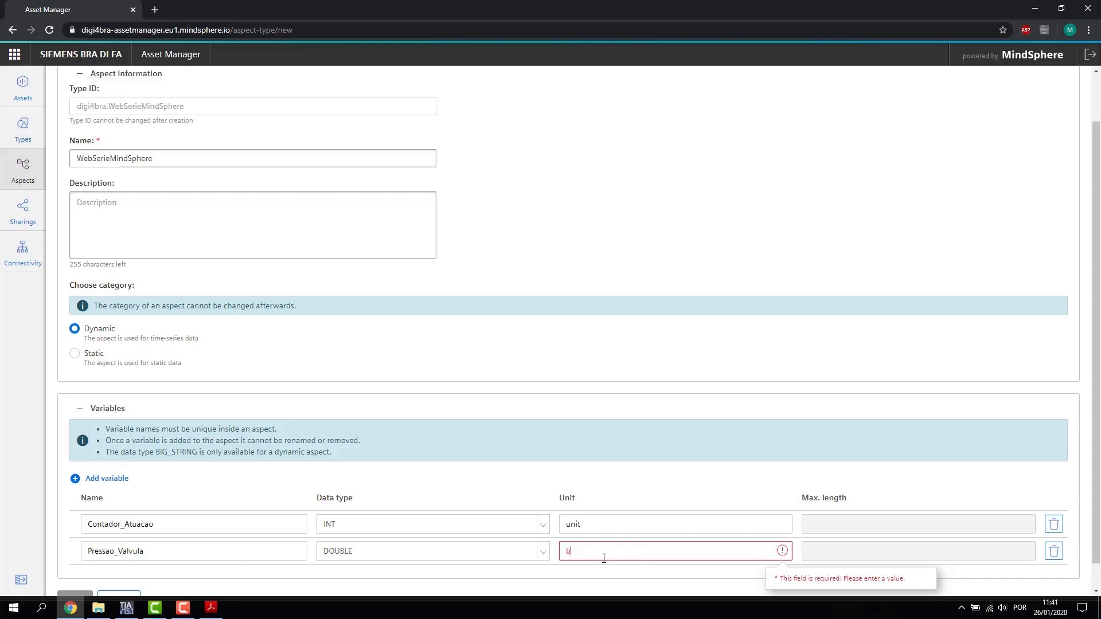
Step: Check the Contador_Atuacao and Pressao_Valvula variable names in the aspect form
scroll(634, 479, down, 1)
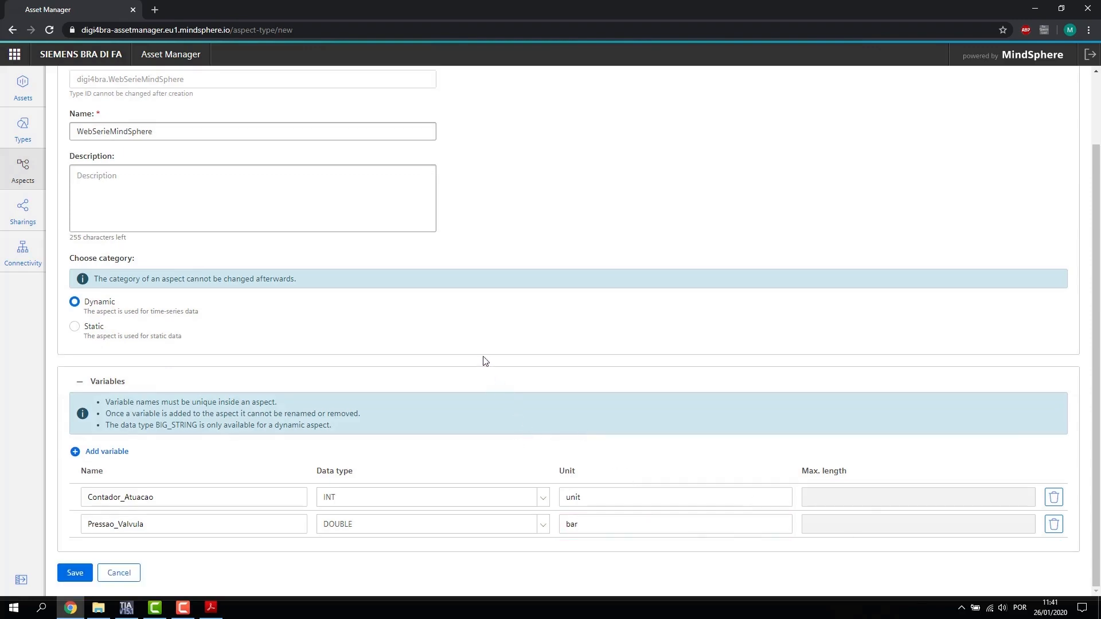
scroll(485, 360, up, 3)
drag(122, 97, 191, 98)
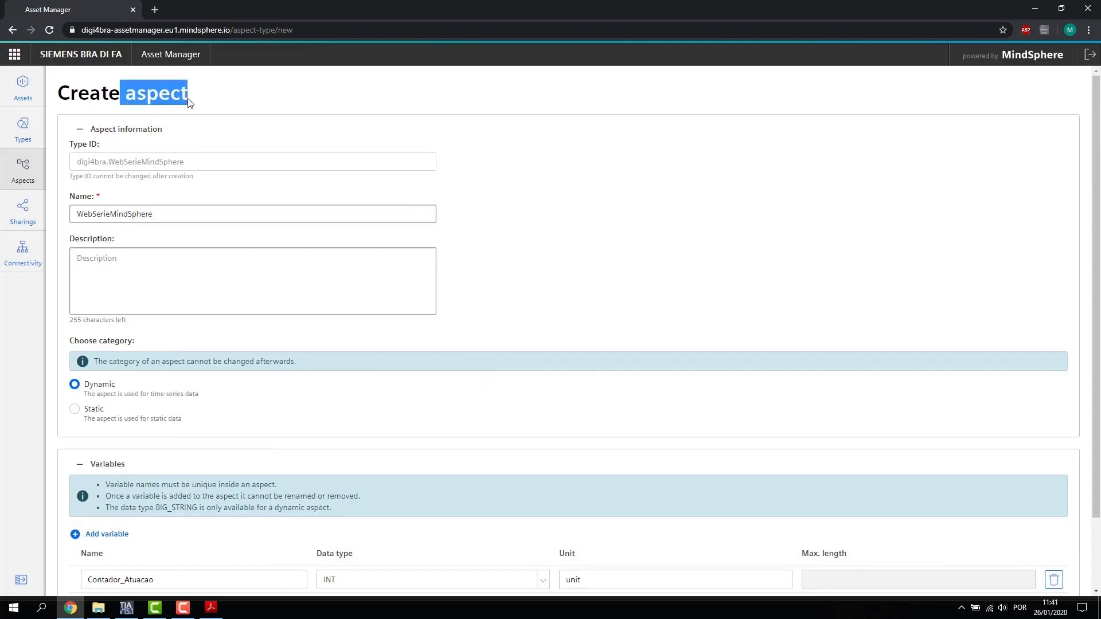
click(196, 101)
scroll(354, 216, down, 3)
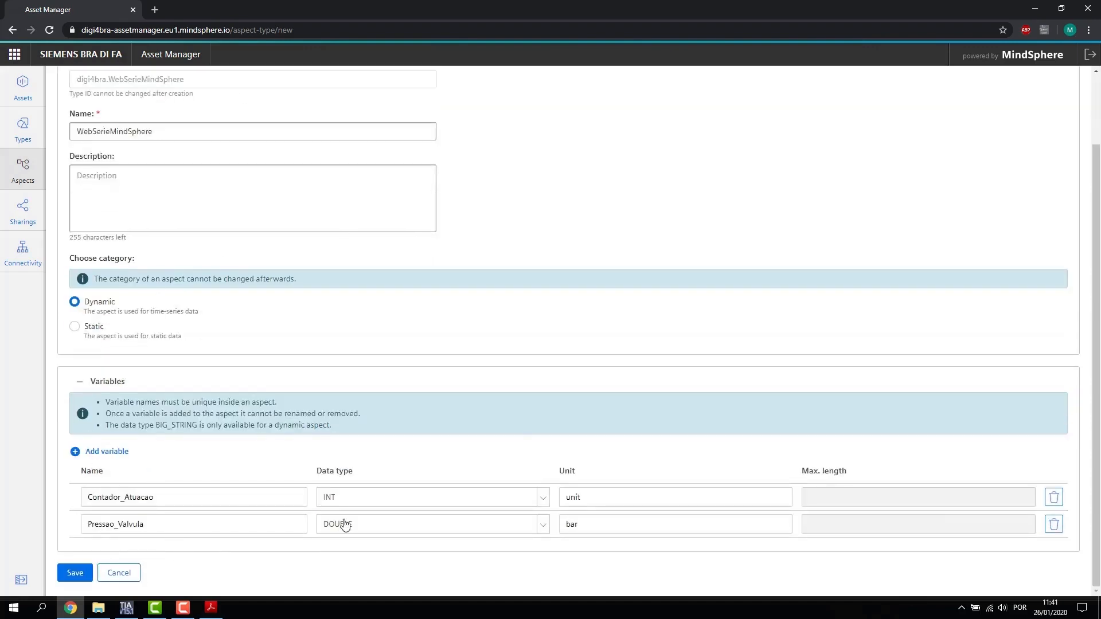
scroll(302, 289, up, 3)
scroll(330, 252, down, 3)
drag(159, 497, 77, 502)
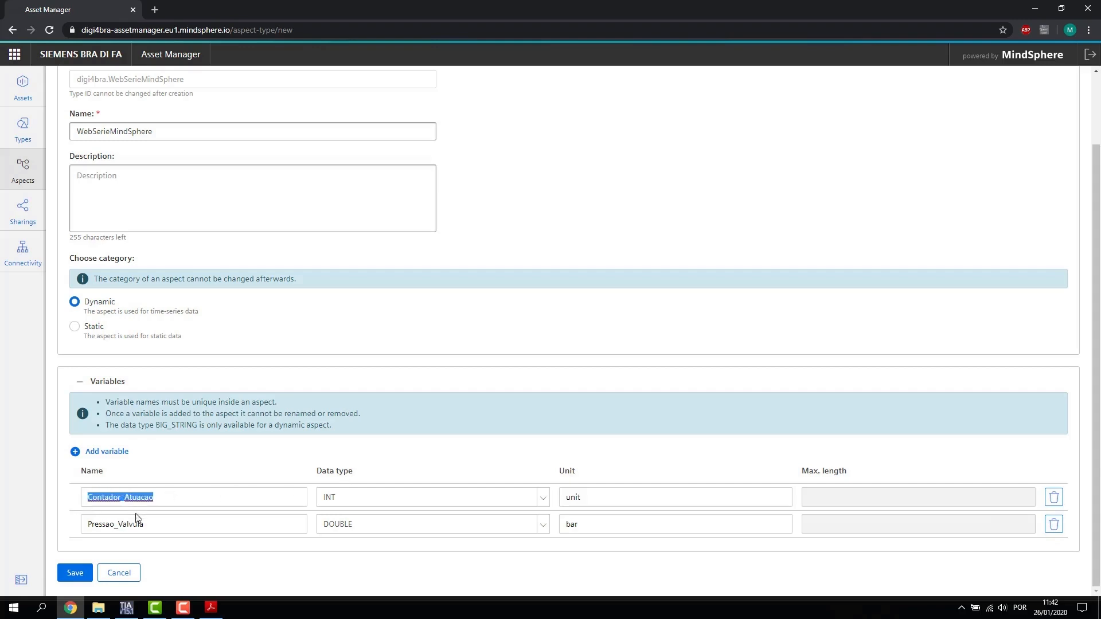
drag(147, 524, 93, 529)
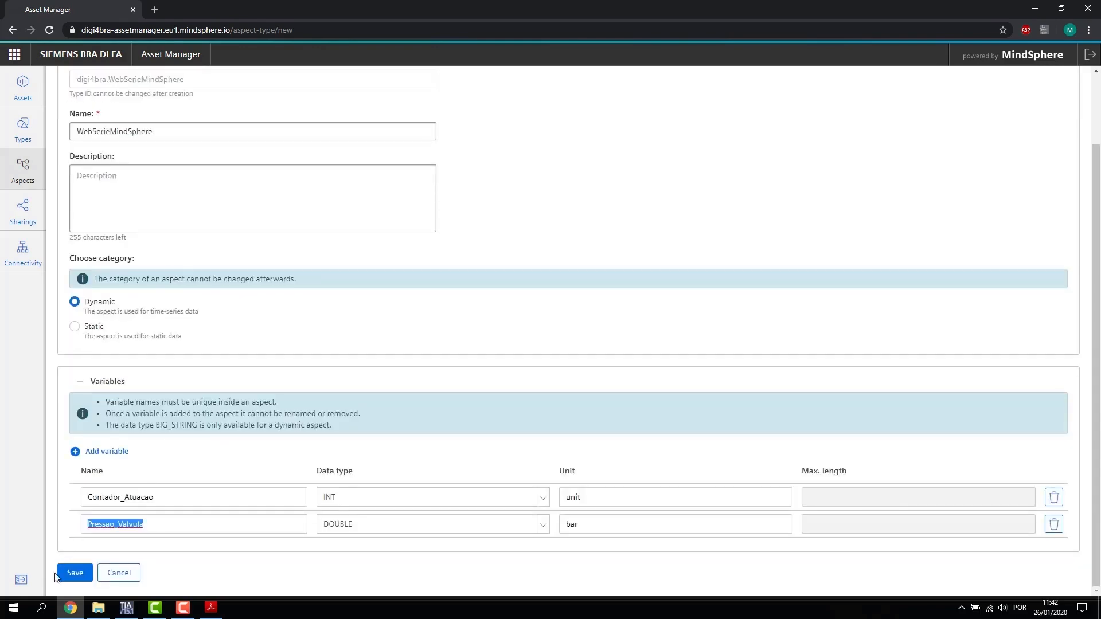
Step: Save the WebSerieMindSphere aspect and show the asset Types list down to BasicAsset
click(66, 576)
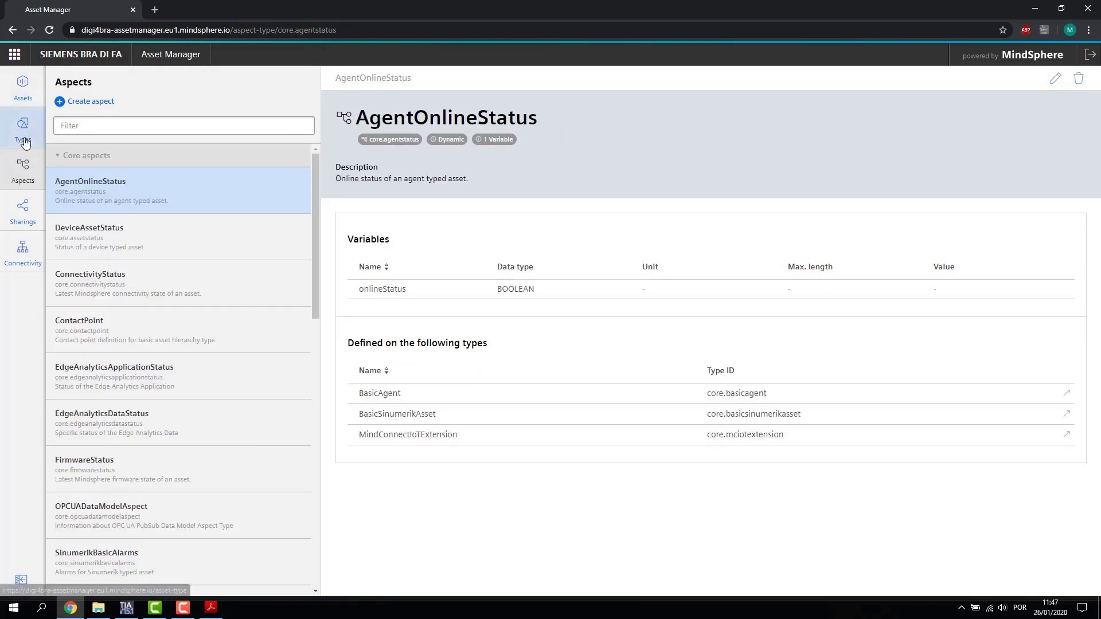
click(24, 140)
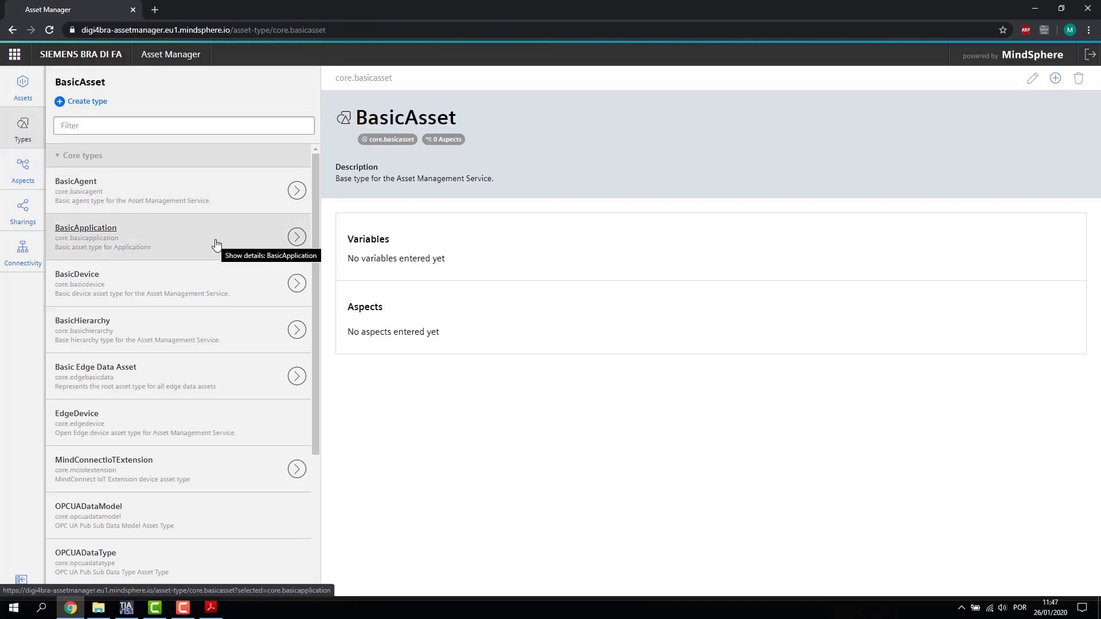
scroll(223, 244, down, 3)
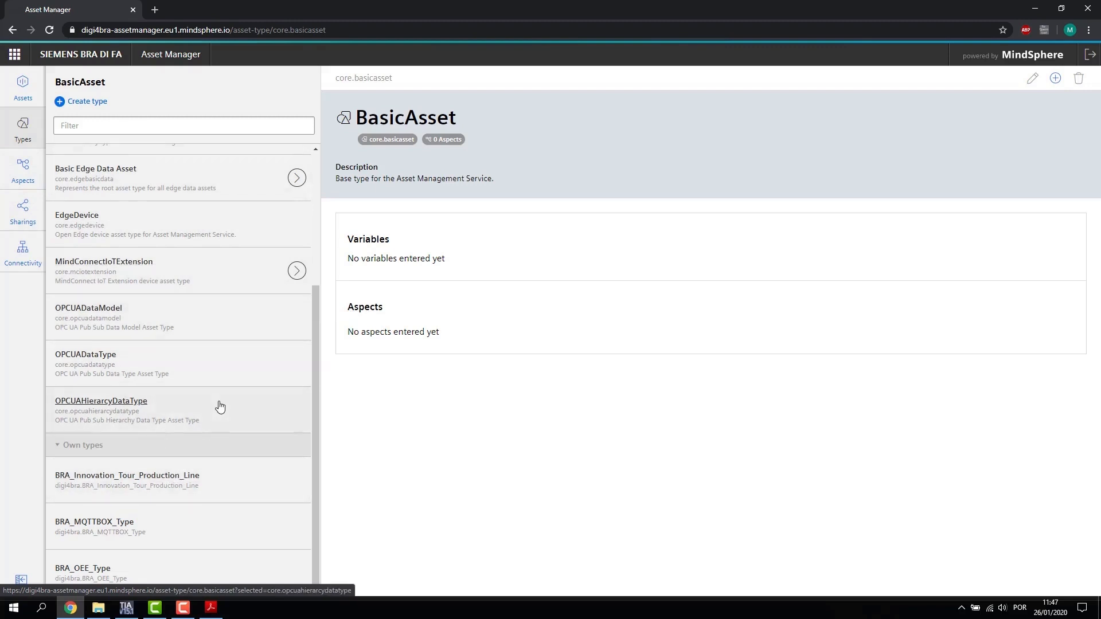
Step: Start a new asset type under BasicAsset named MaquinaExemploWebSerie
click(89, 102)
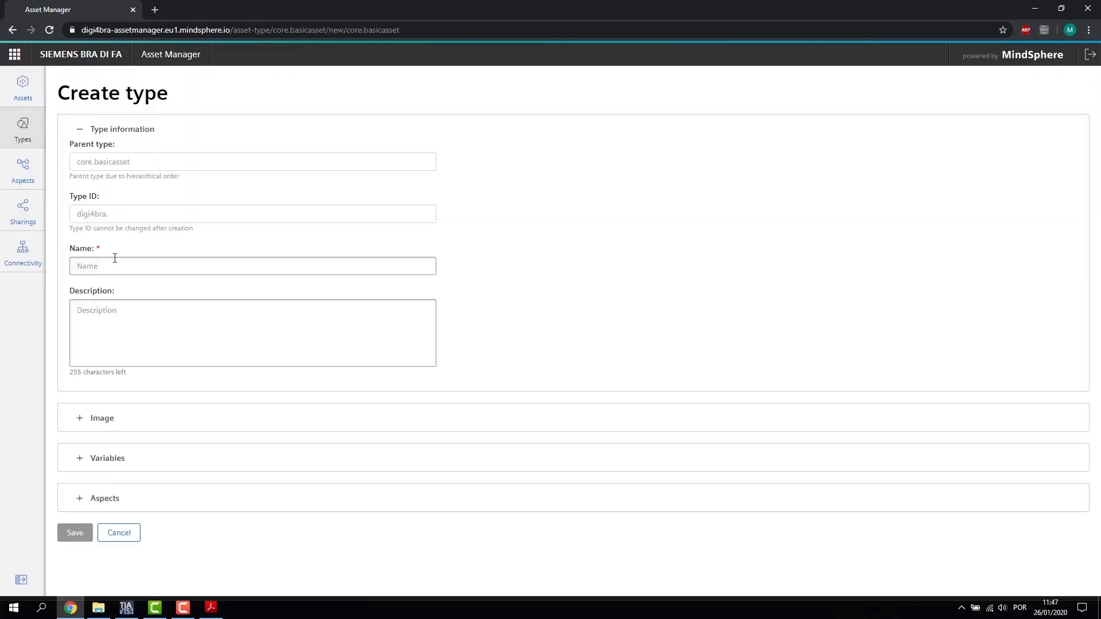
click(115, 262)
text(Mquin)
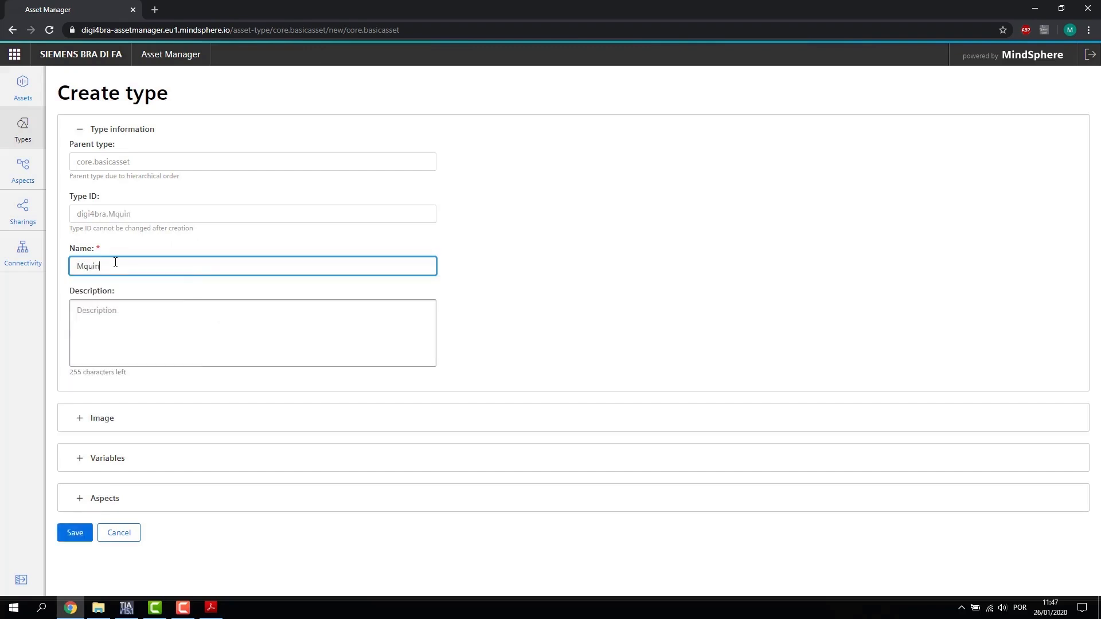
text(A)
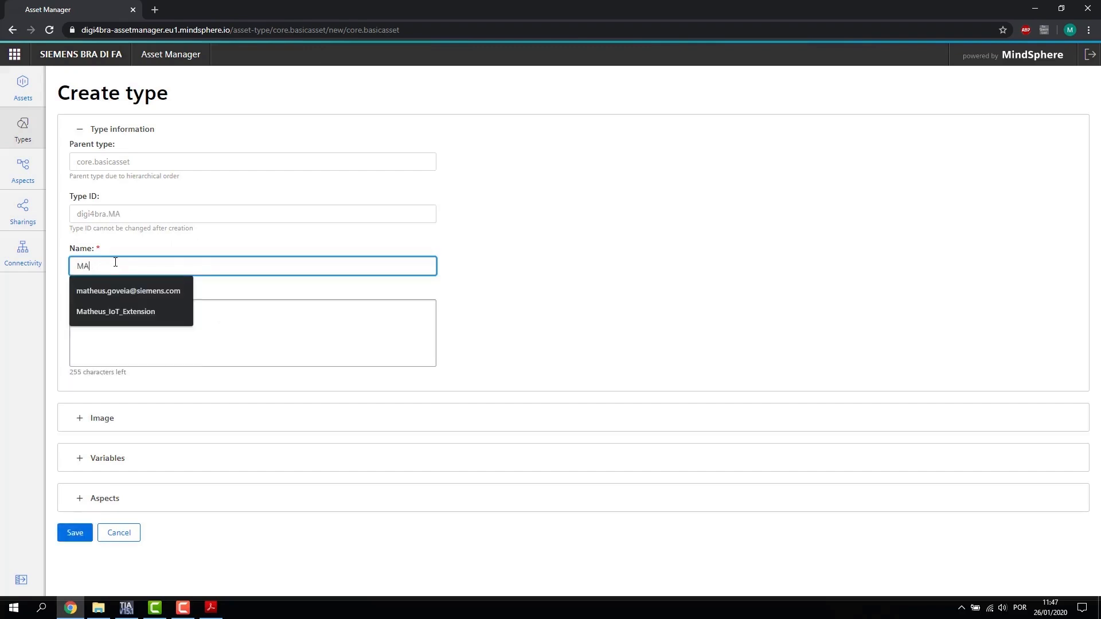
text(quin)
key(BackSpace)
key(BackSpace)
text(aquinaE)
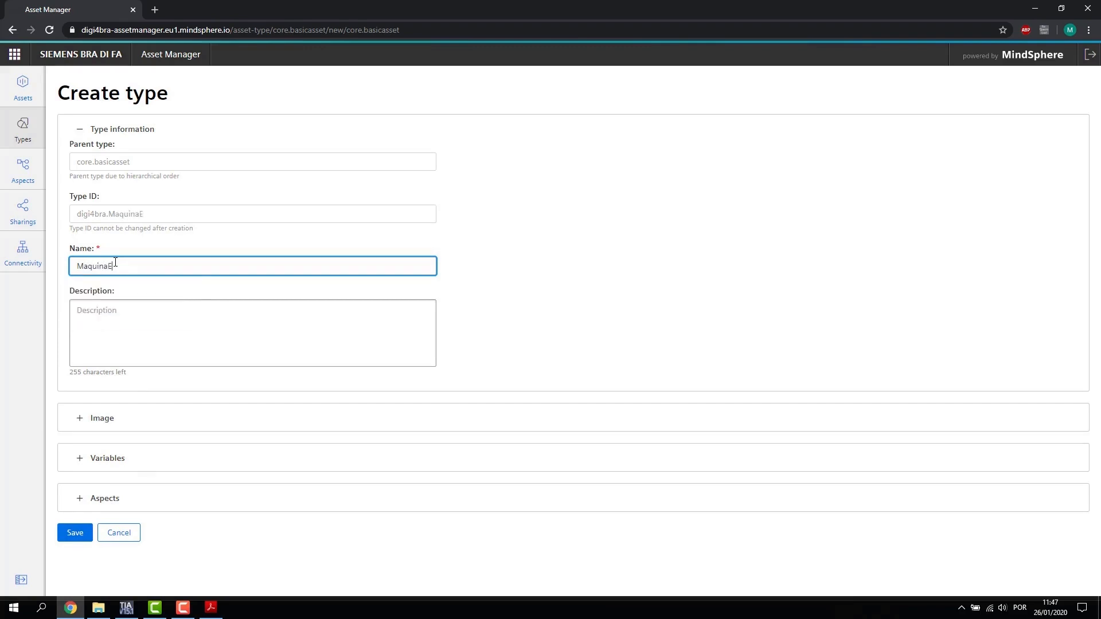
text(xemploWebSerie)
Step: Attach the WebSerieMindSphere aspect to the type and save it
click(79, 498)
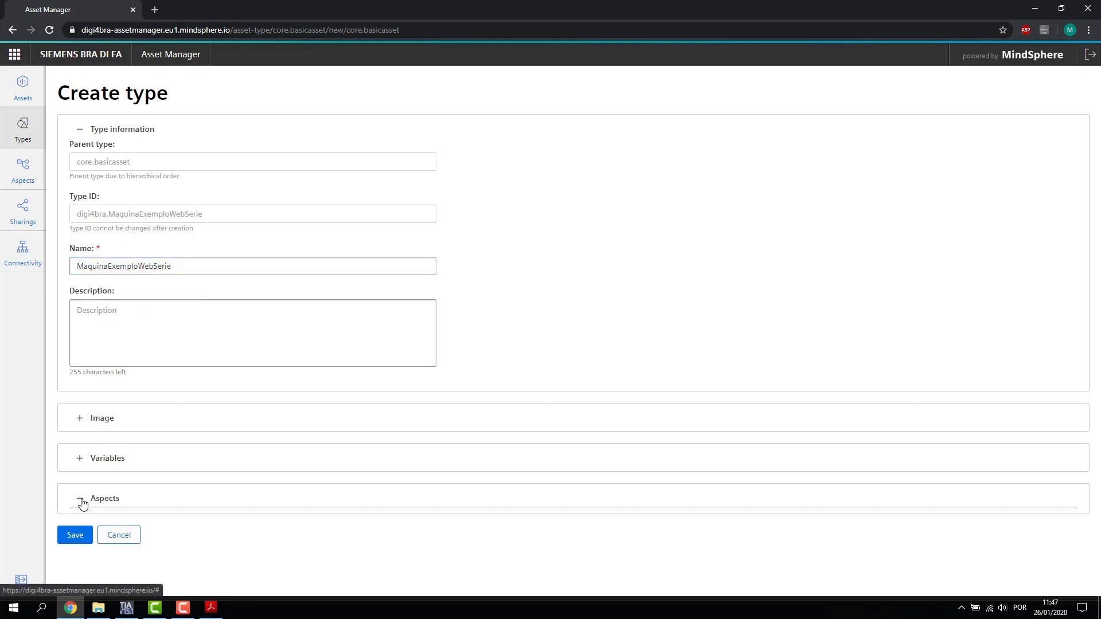
scroll(208, 472, down, 3)
click(555, 501)
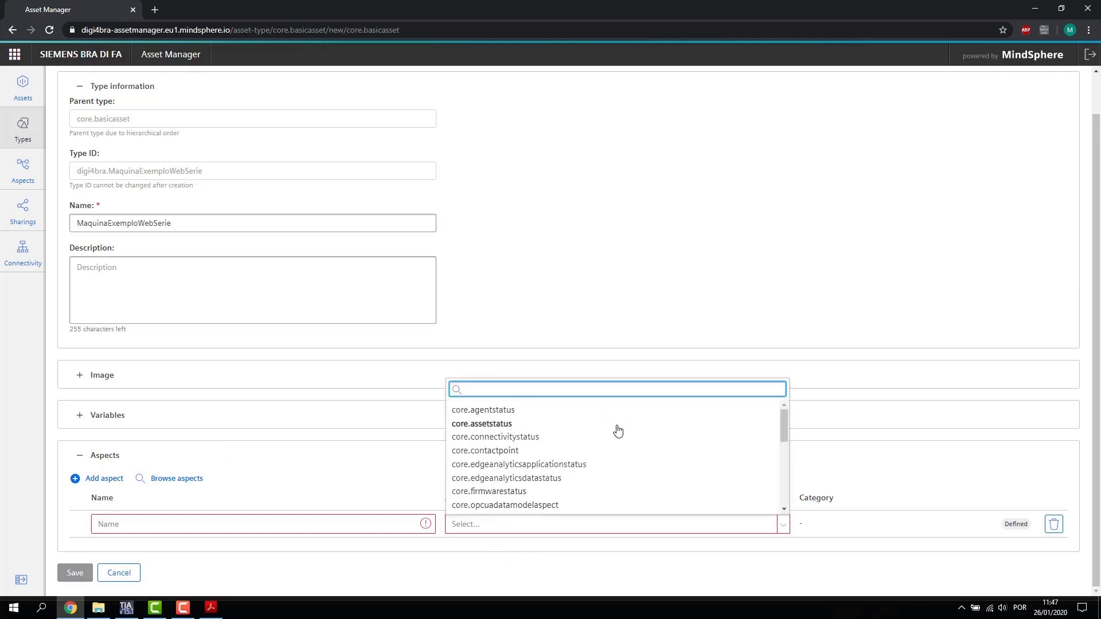
scroll(628, 436, down, 8)
click(560, 503)
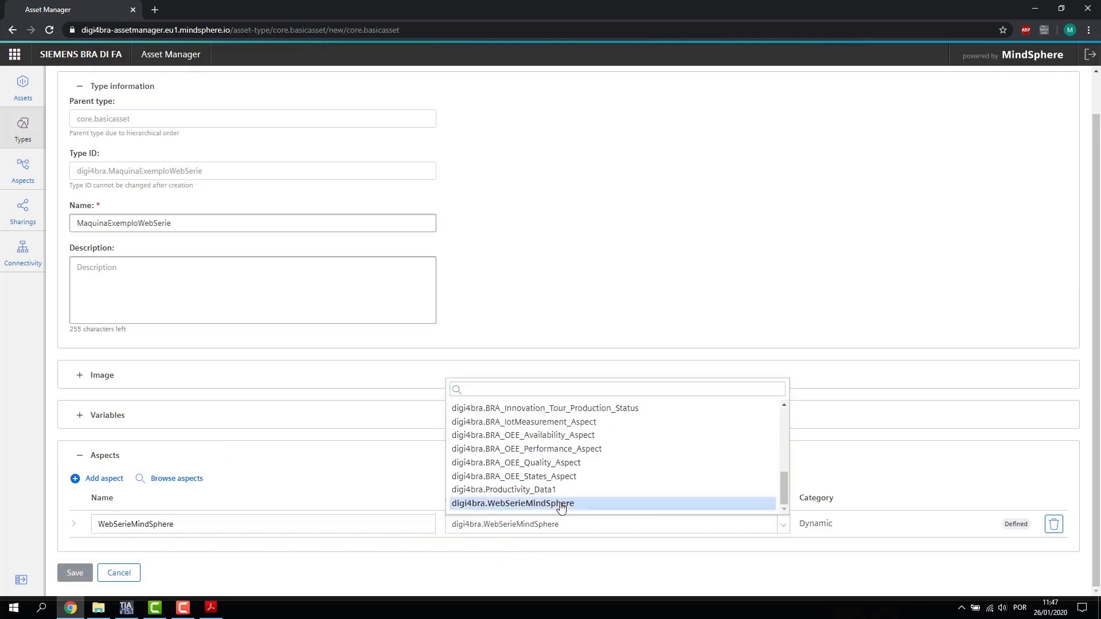
click(74, 525)
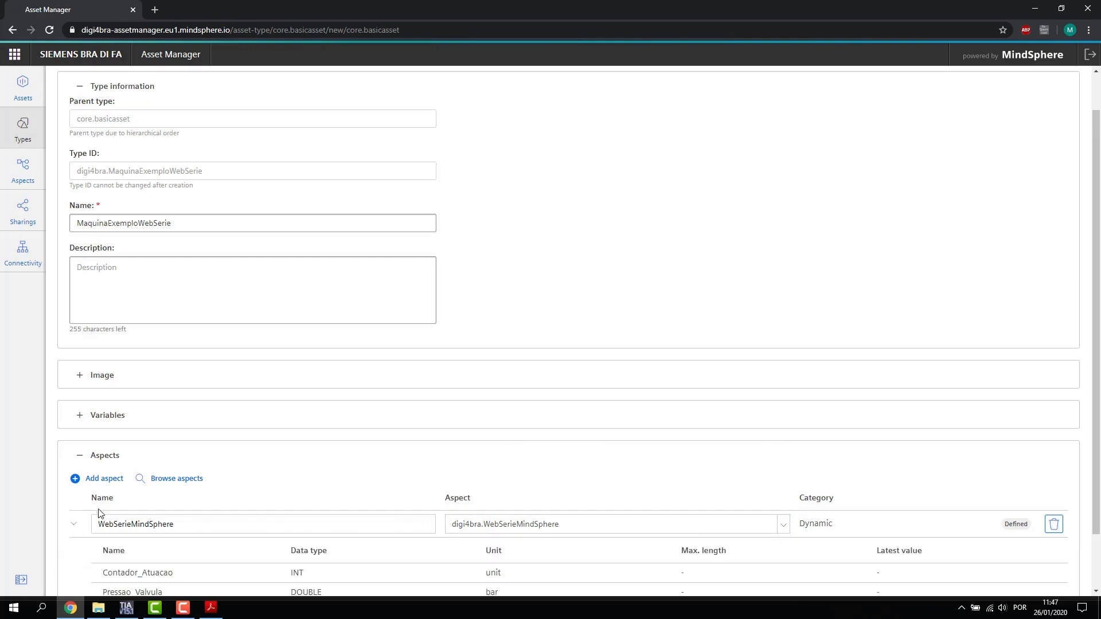
scroll(225, 478, down, 2)
drag(110, 511, 199, 531)
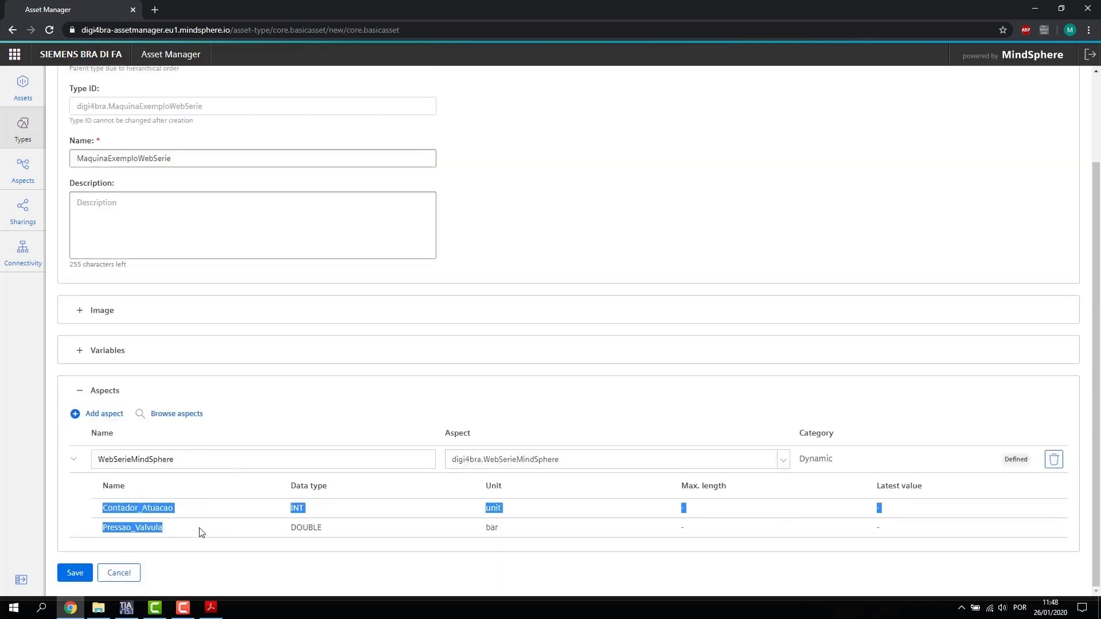
click(251, 517)
click(73, 573)
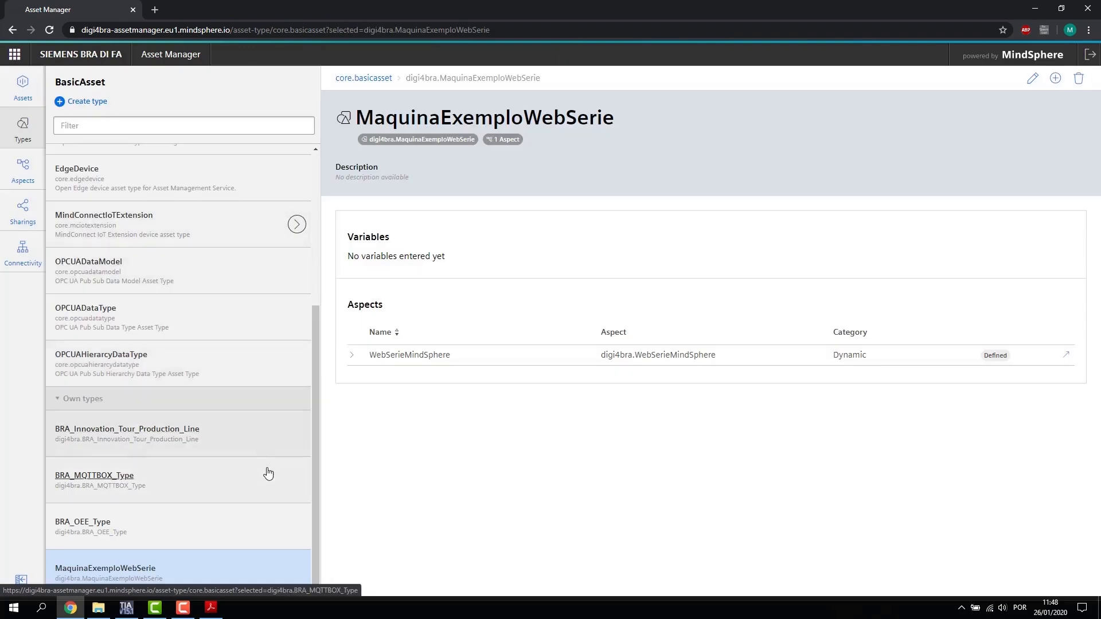
Step: Move the SIMATIC S7 - 1215 asset into the user's subtenant, then start adding a child asset
scroll(240, 448, up, 5)
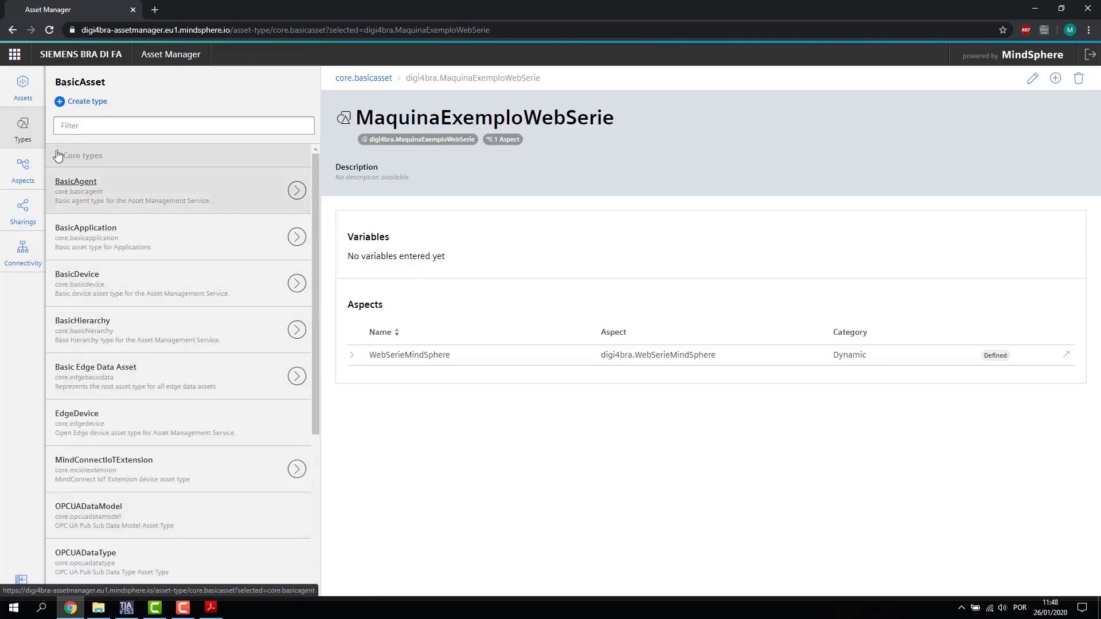
click(26, 92)
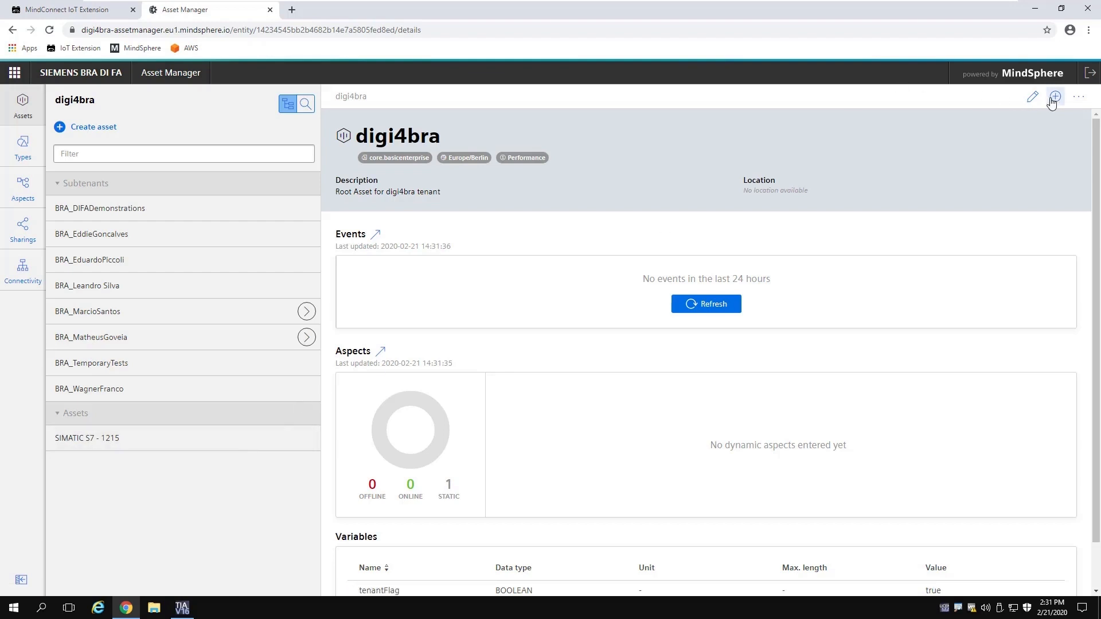
click(283, 446)
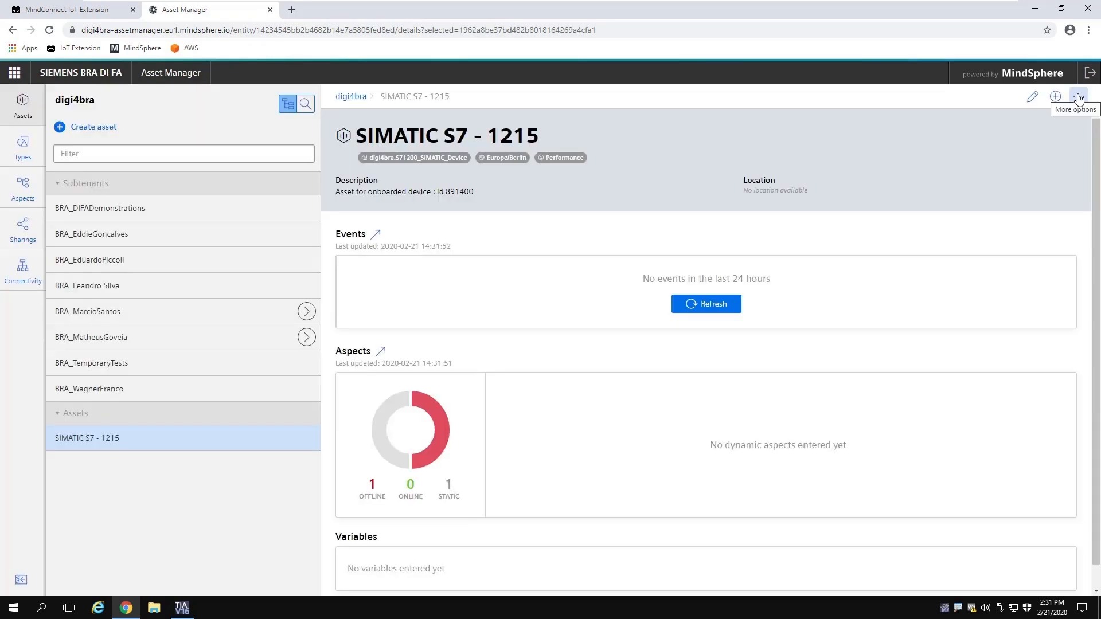
click(1079, 97)
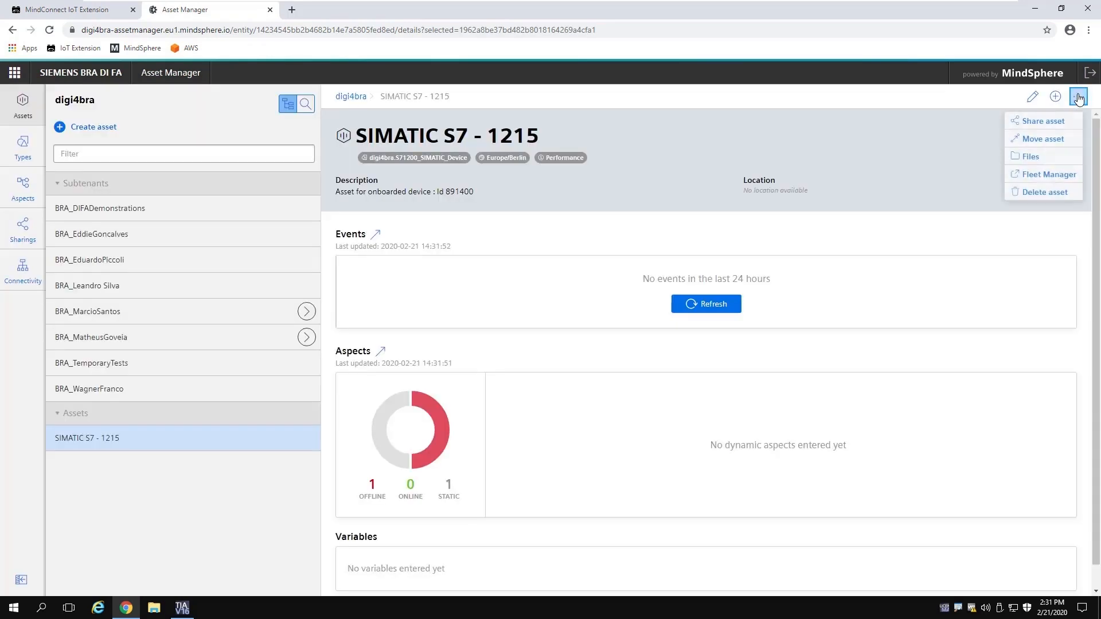
click(1043, 141)
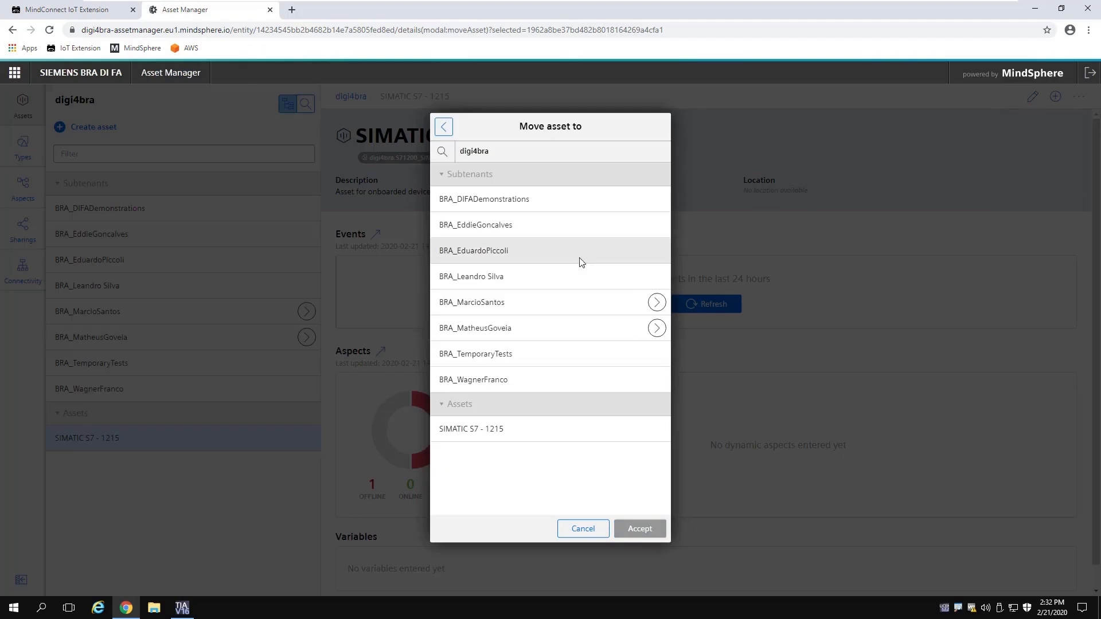
click(541, 327)
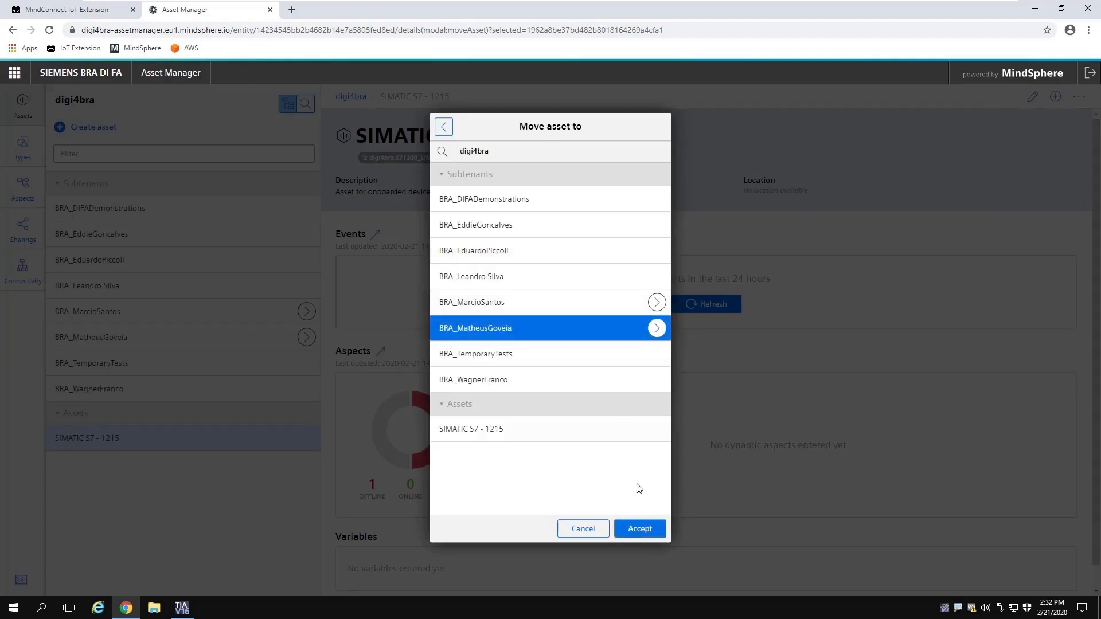
click(639, 529)
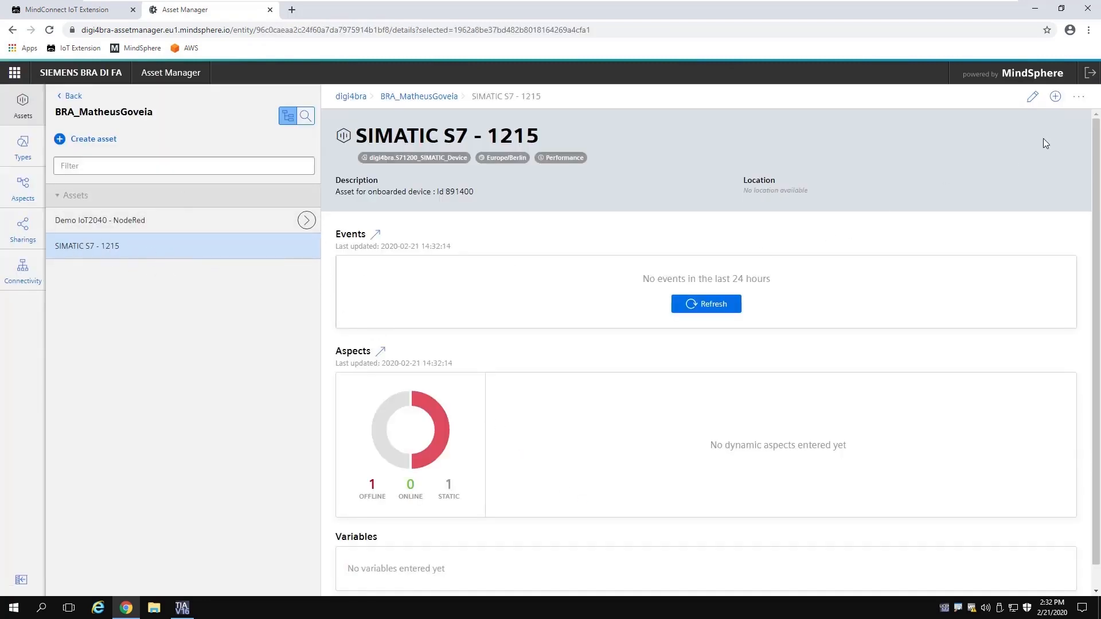
click(1055, 97)
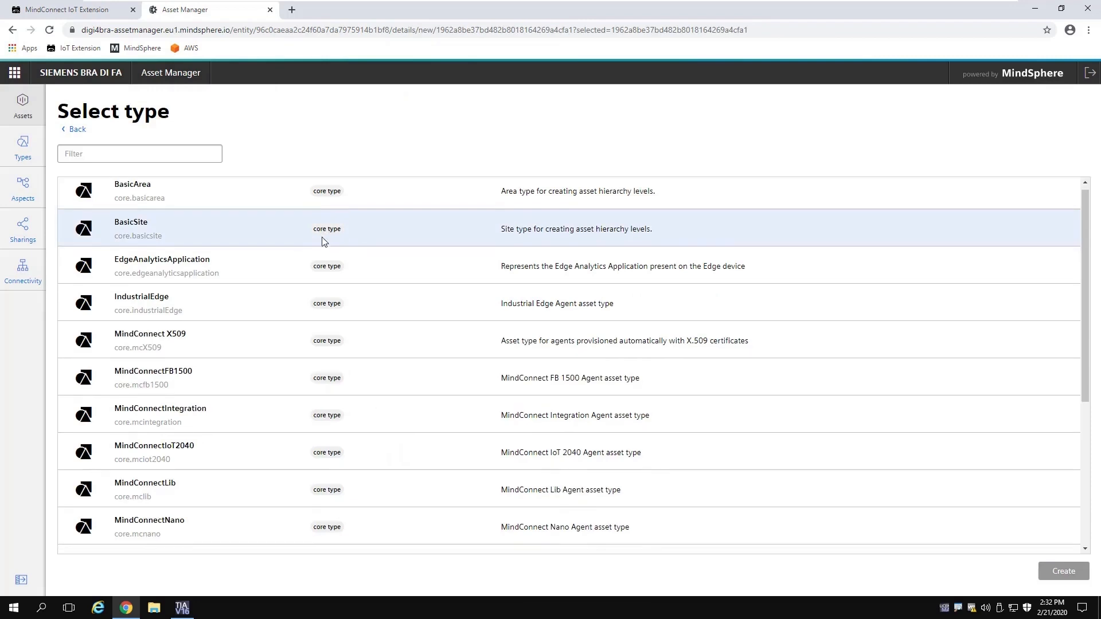
Step: Create an asset of type MaquinaExemploWebSerie named 'Maquina Exemplo'
scroll(423, 304, down, 5)
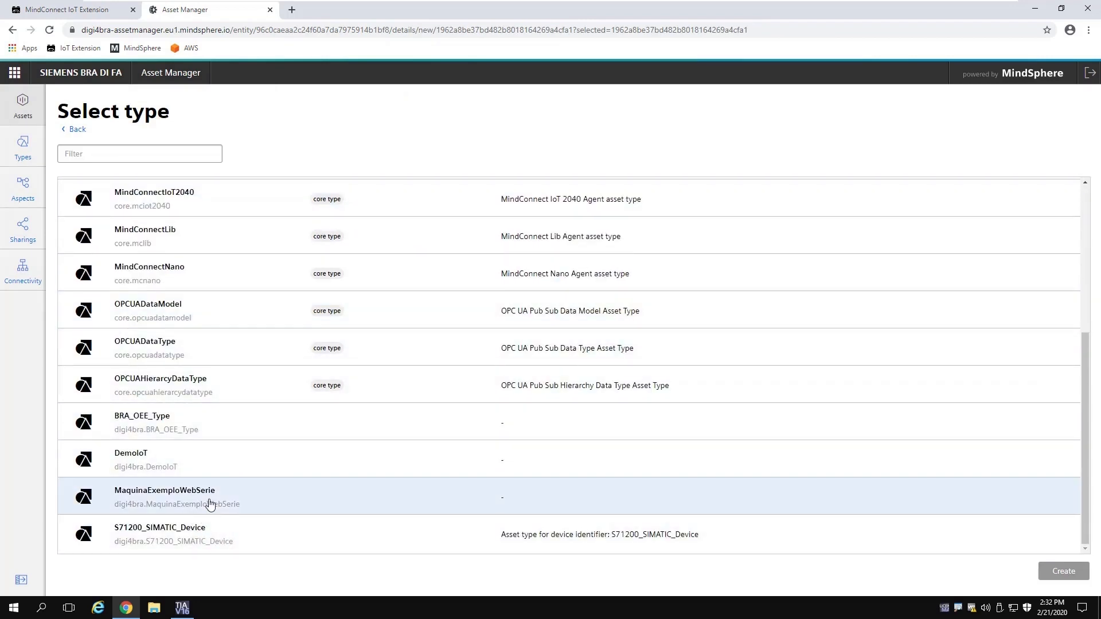
click(210, 504)
click(1058, 572)
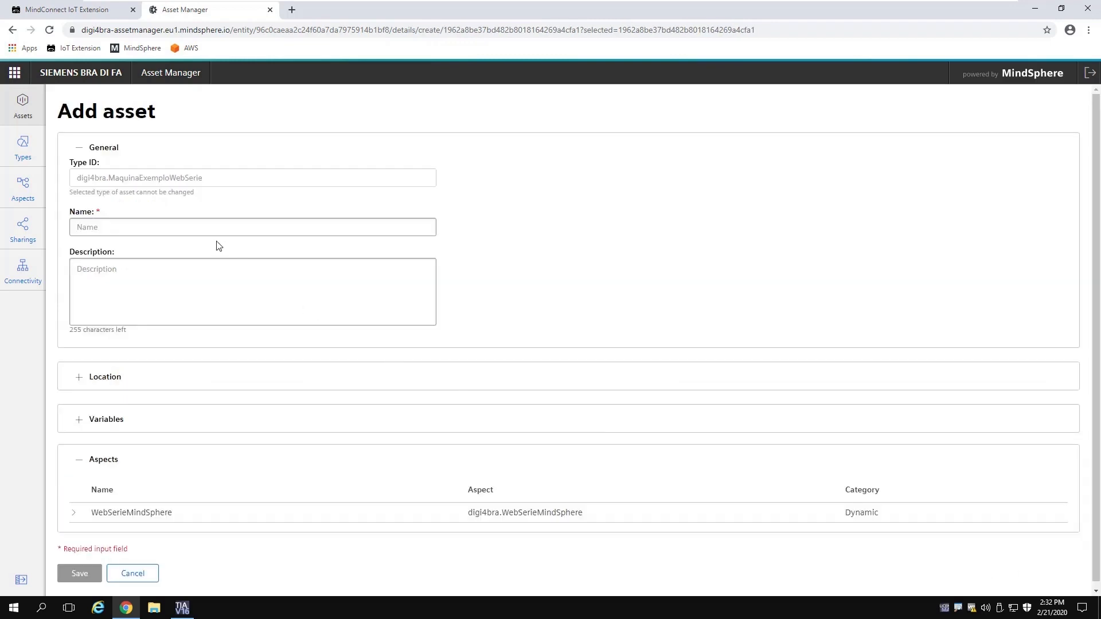
click(173, 226)
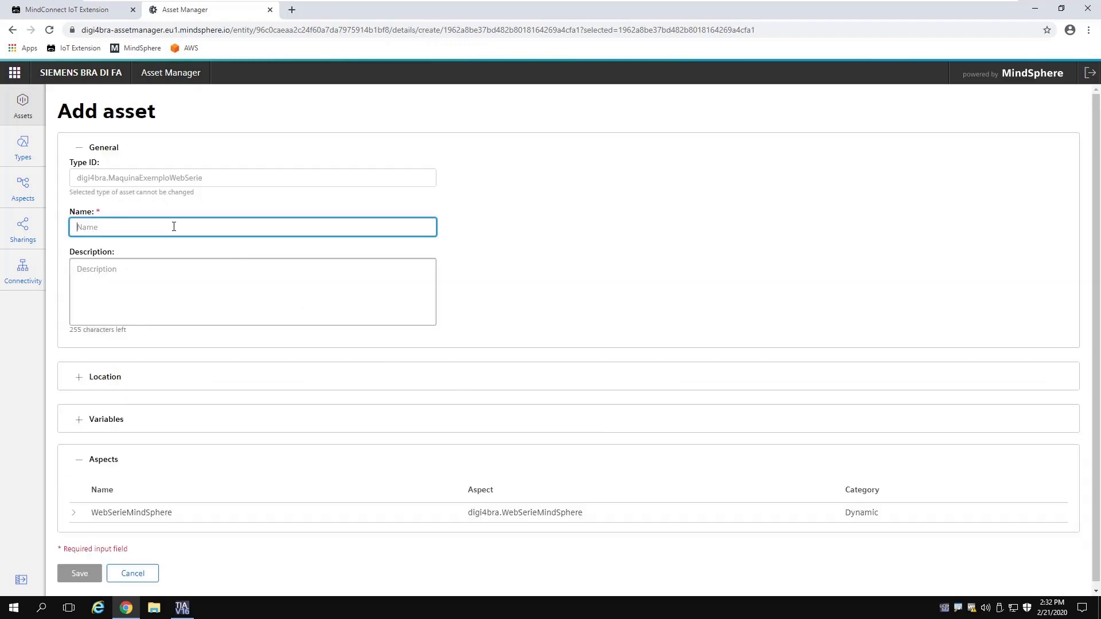
text(Maquina Exemplo)
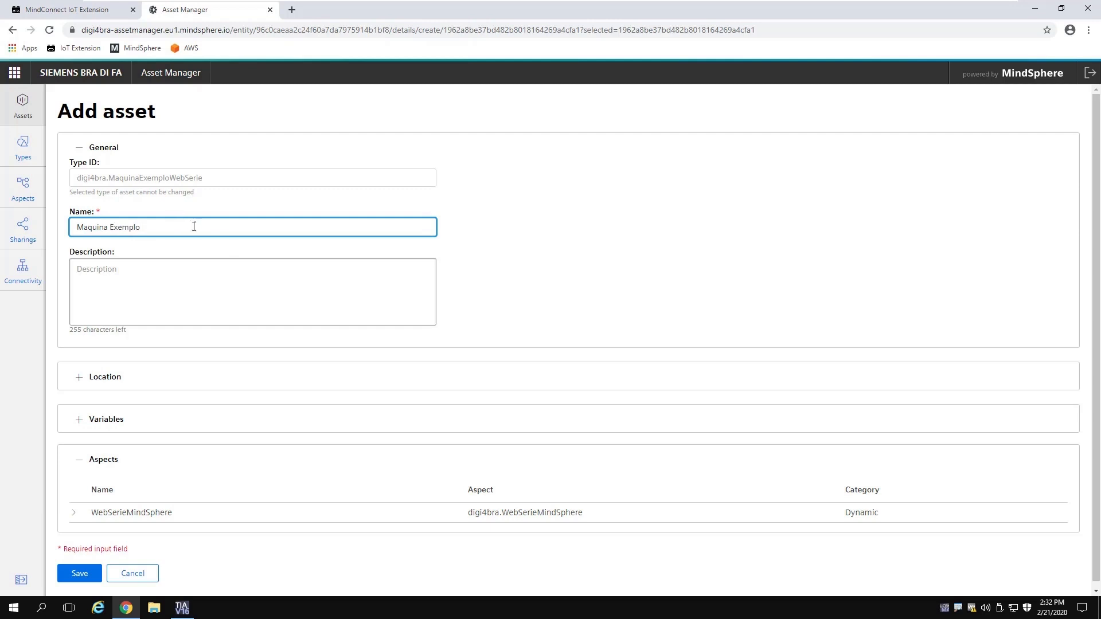
Step: Save Maquina Exemplo with its WebSerieMindSphere aspect and return up the asset hierarchy
click(82, 379)
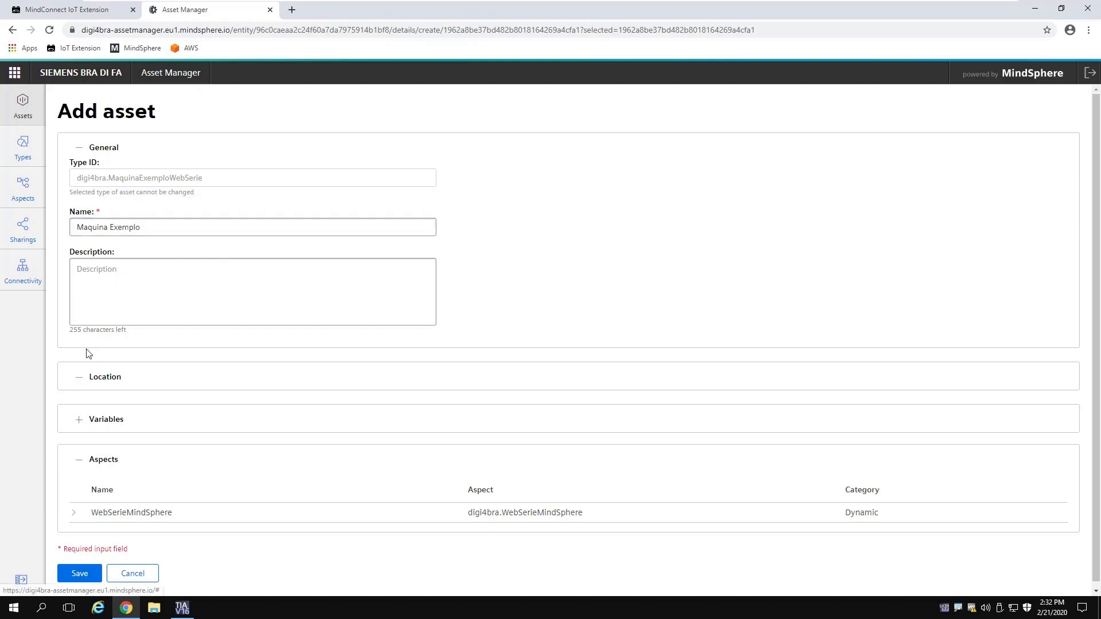
scroll(214, 359, down, 1)
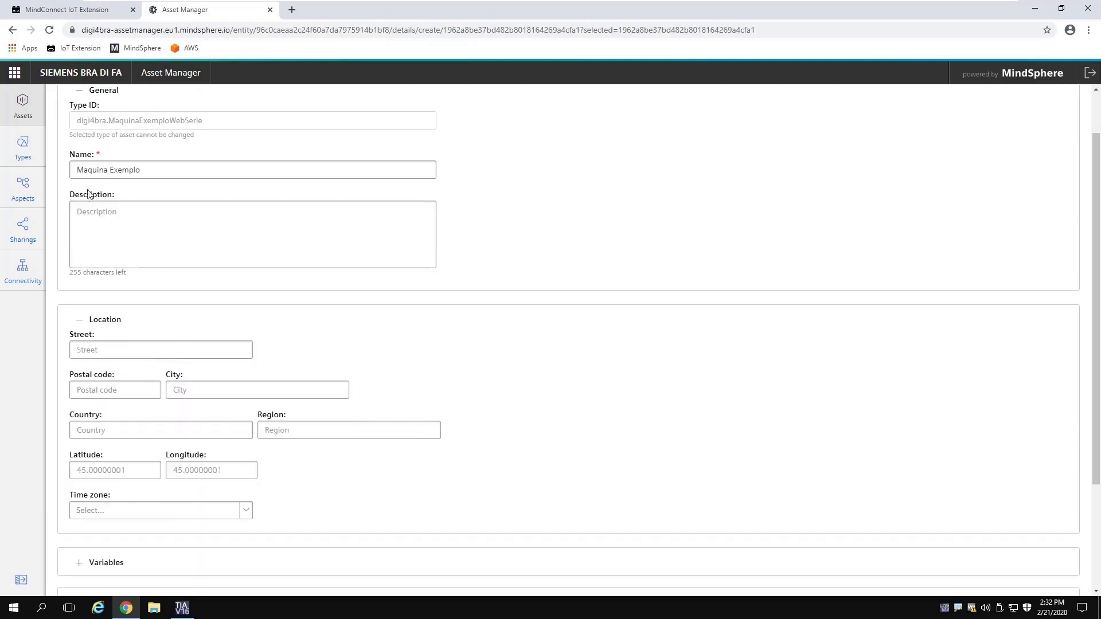
scroll(89, 193, up, 1)
click(80, 150)
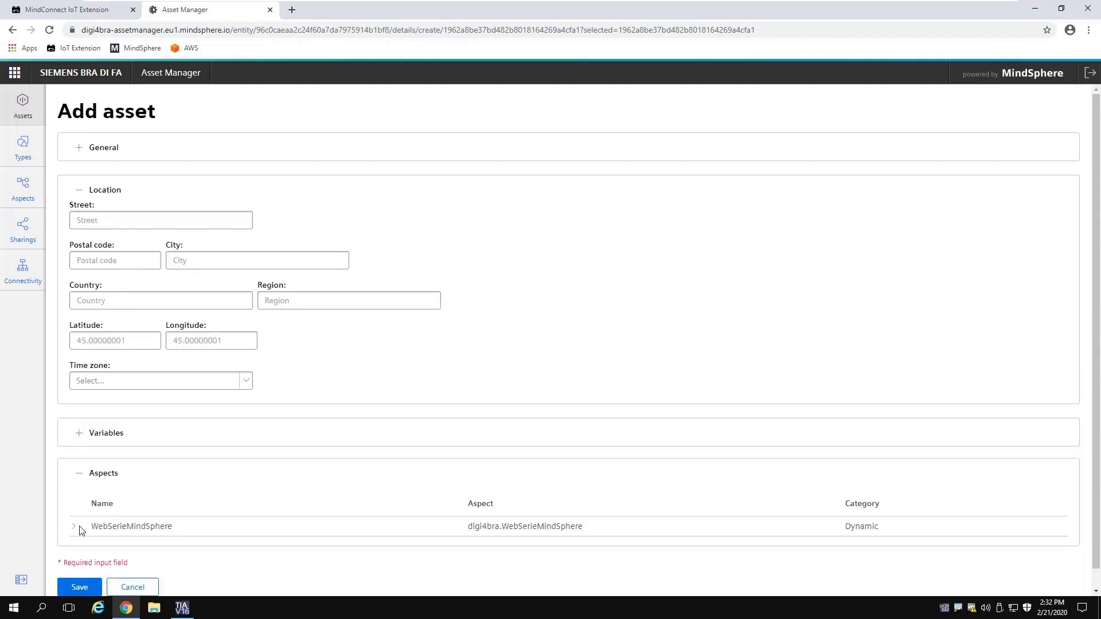
click(74, 528)
scroll(164, 442, down, 2)
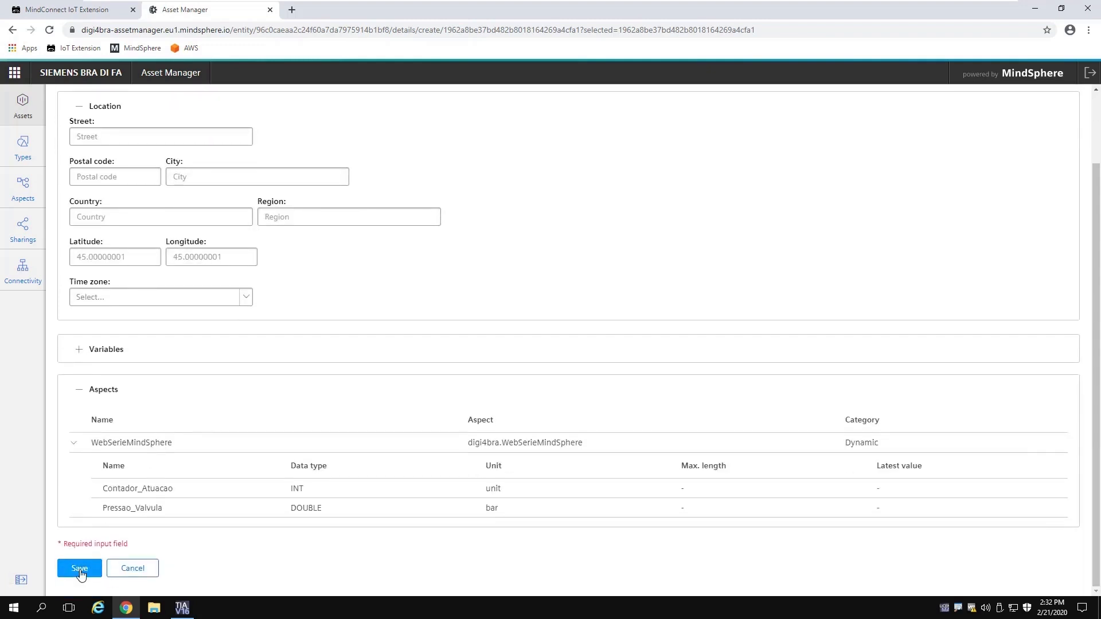
click(80, 568)
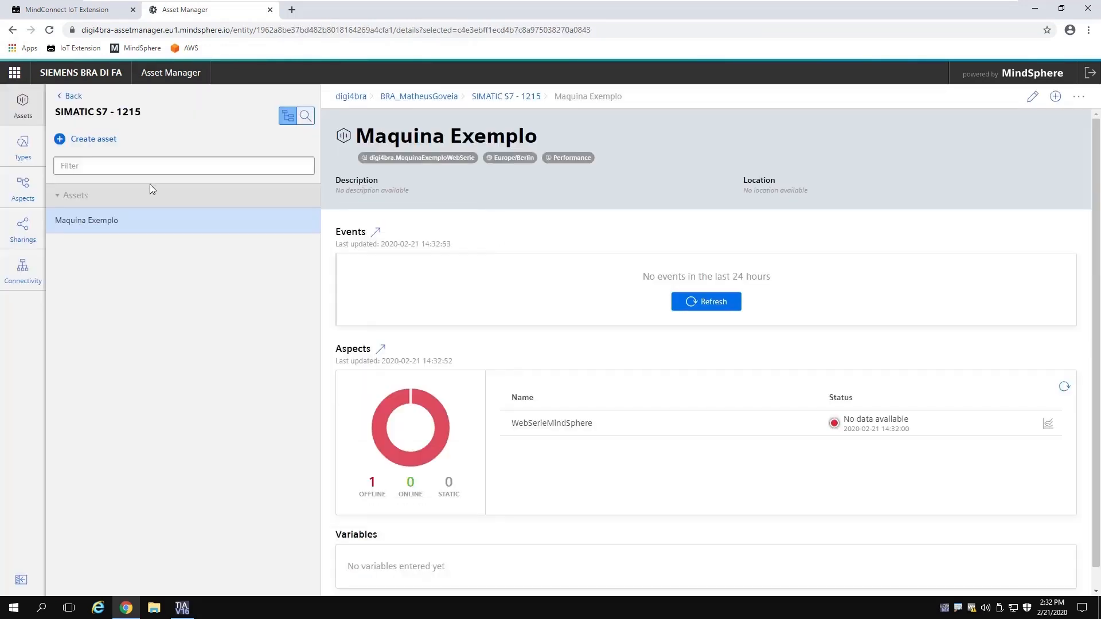
click(69, 98)
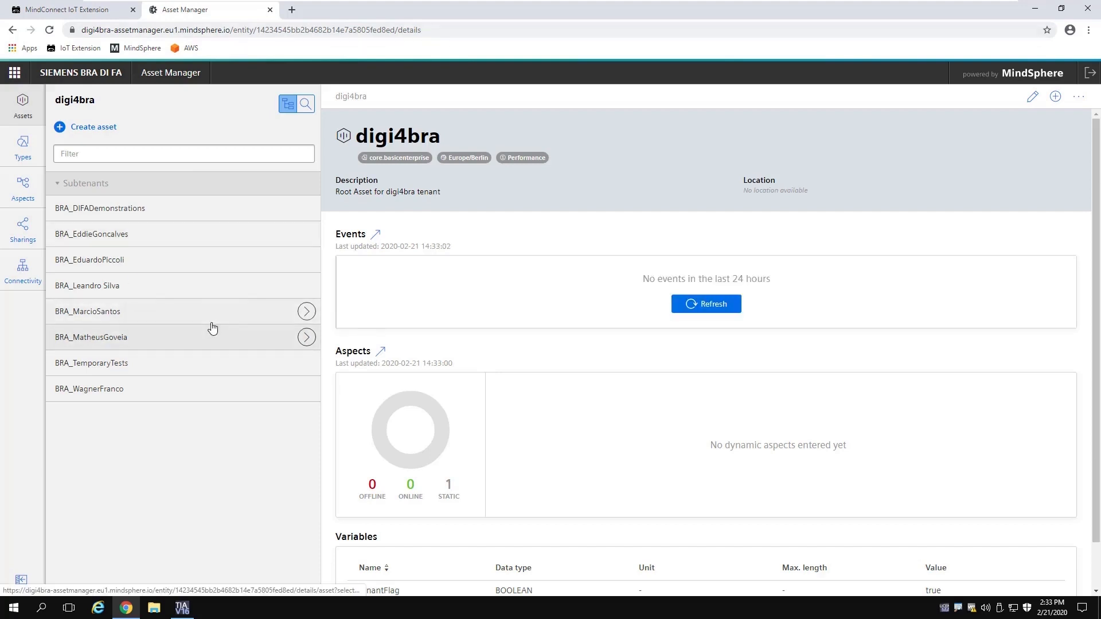
Step: Open the Device mapping page in MindConnect IoT Extension, dismissing the error notices
click(81, 12)
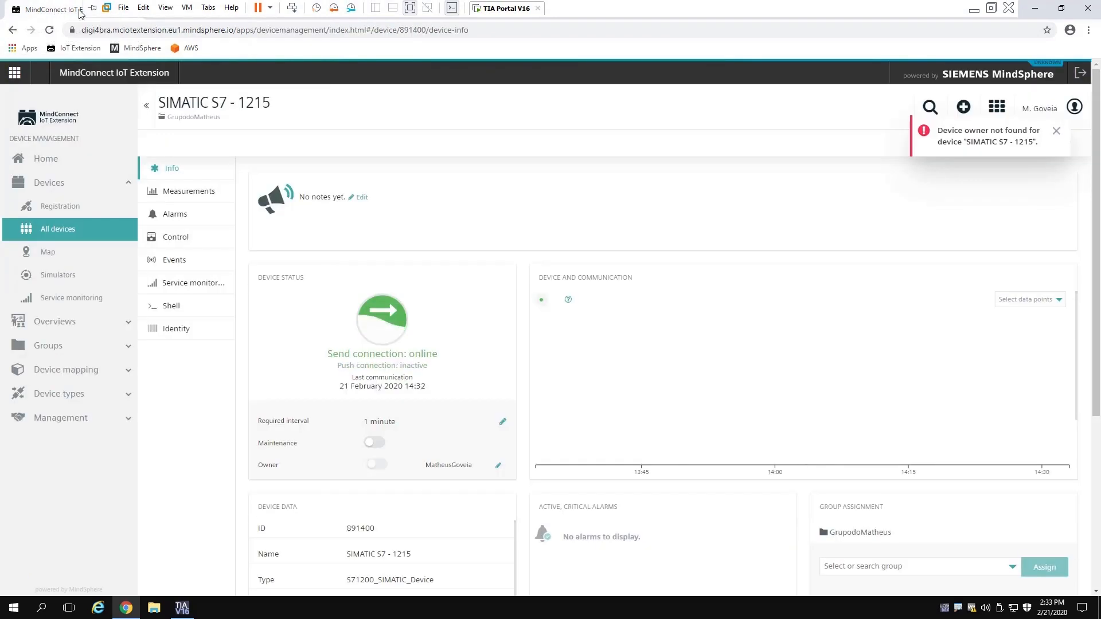
click(1057, 133)
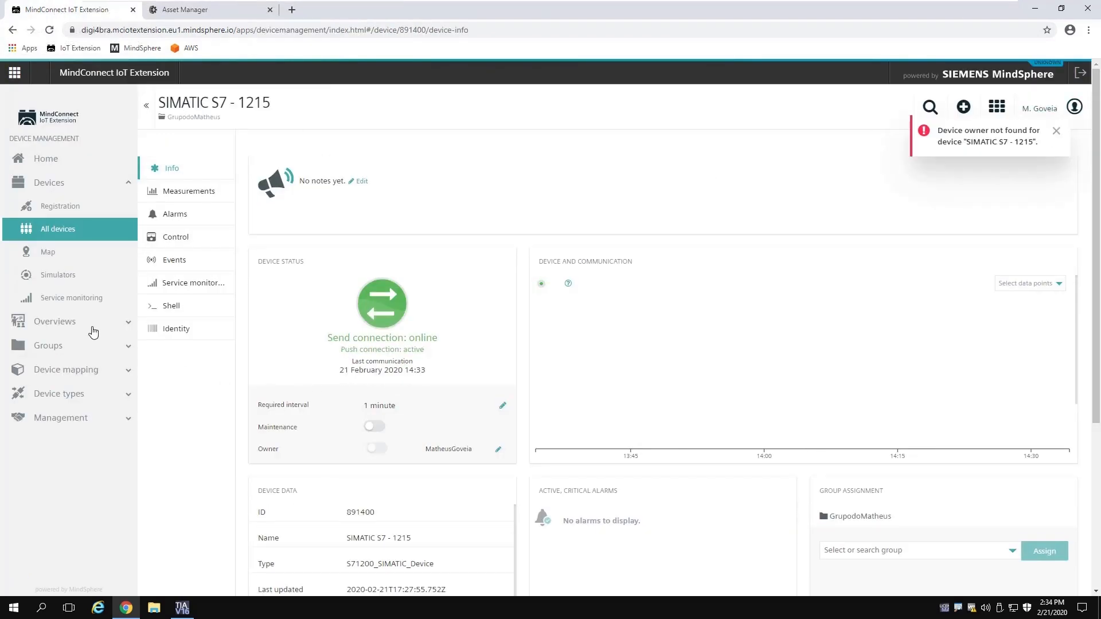
click(129, 378)
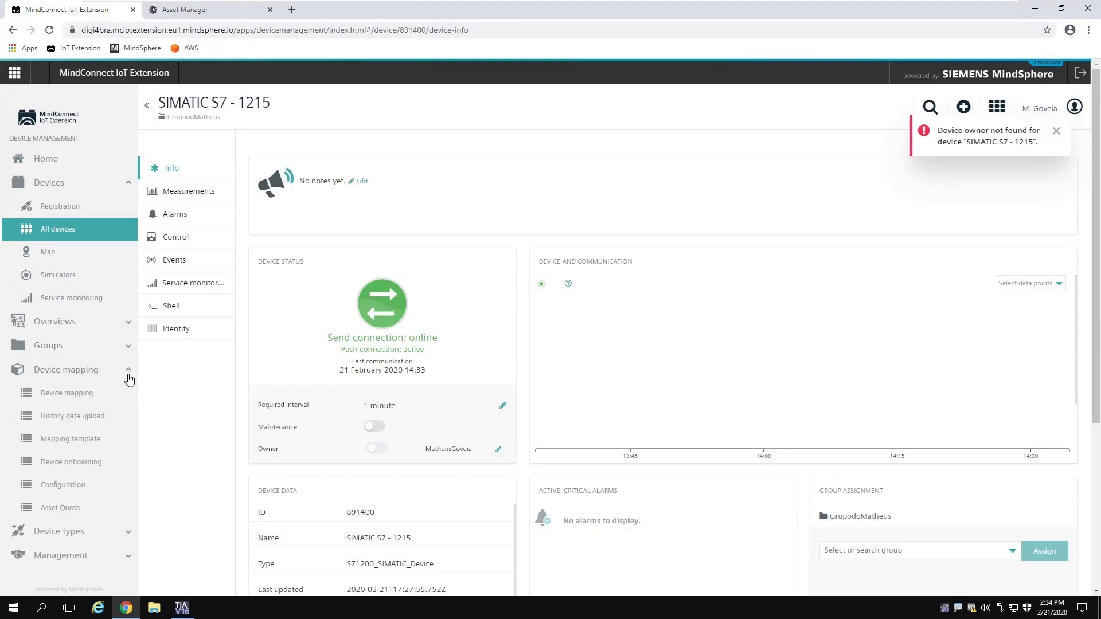
click(89, 398)
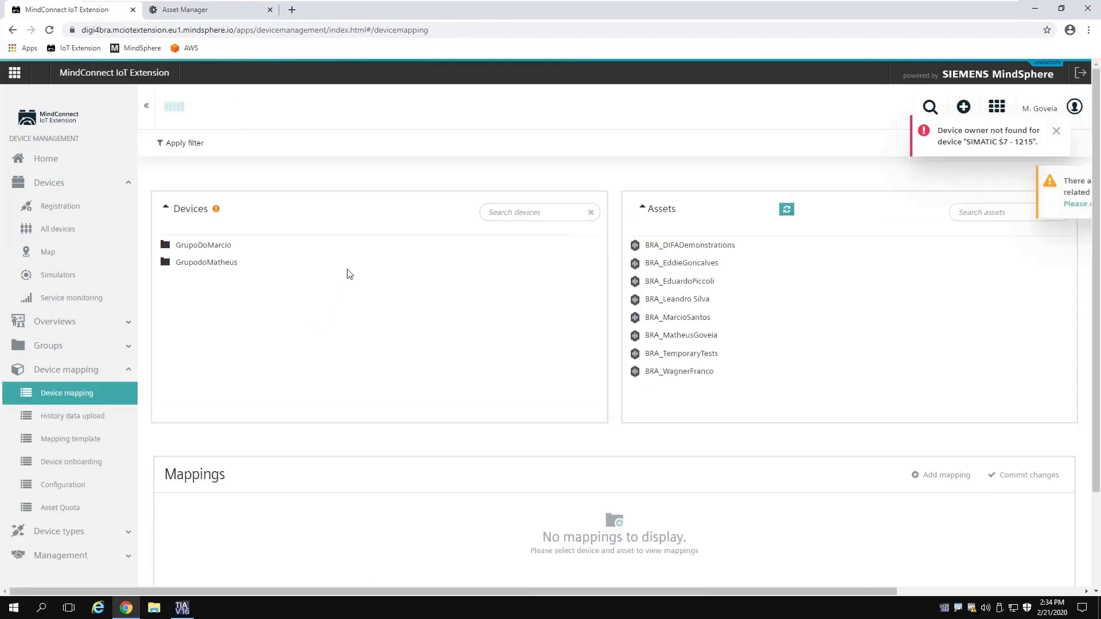
click(1056, 131)
click(1057, 133)
Step: Select device SIMATIC S7 - 1215 and target asset Maquina Exemplo
click(205, 264)
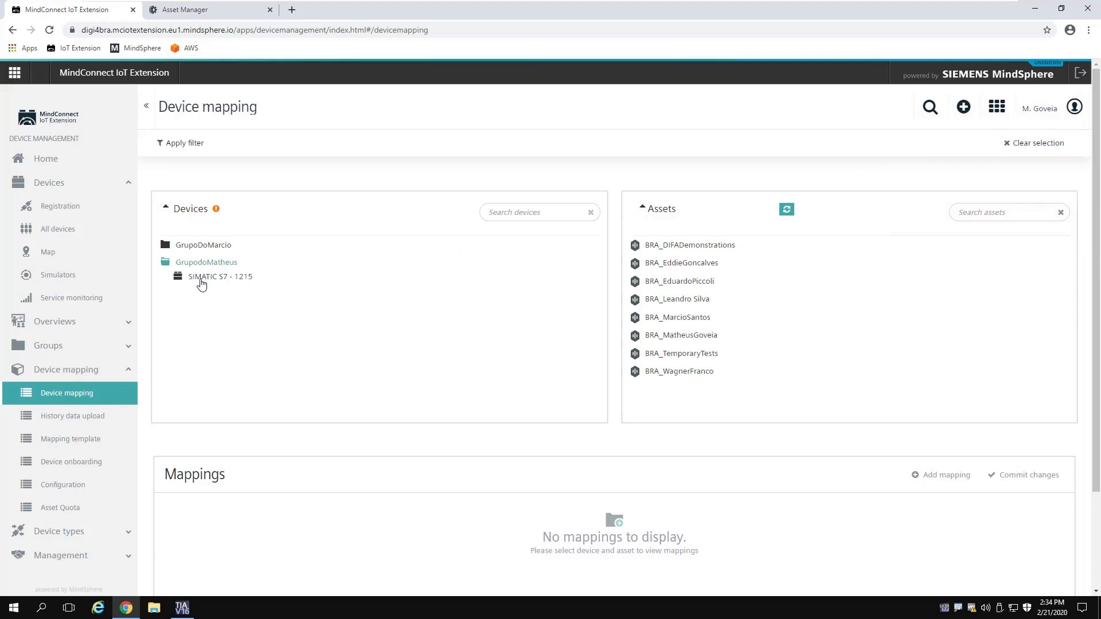
click(201, 282)
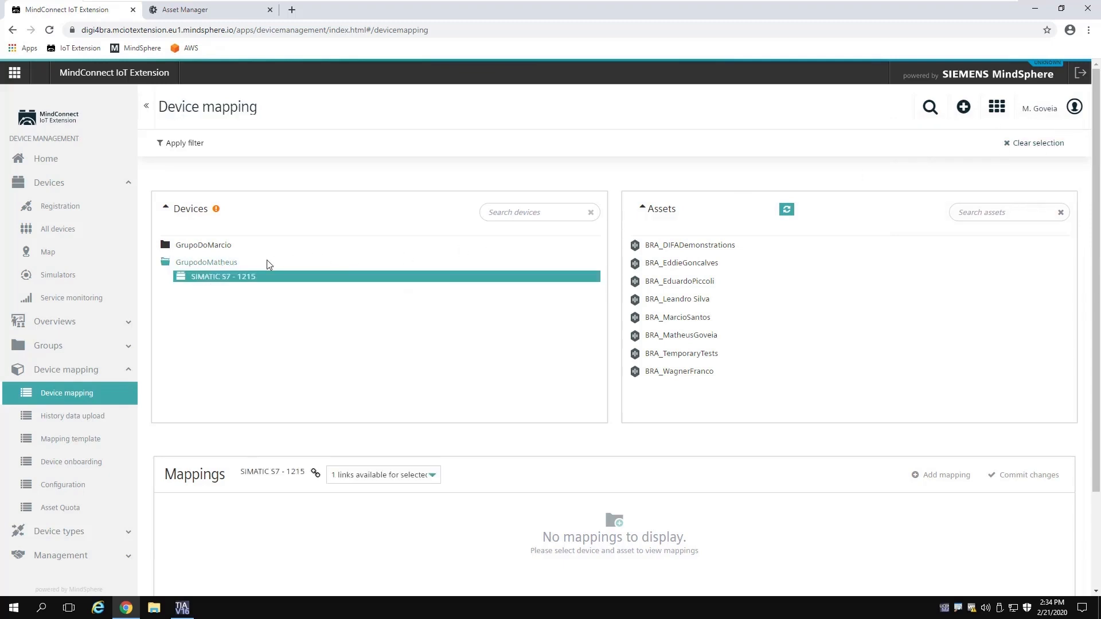
click(699, 342)
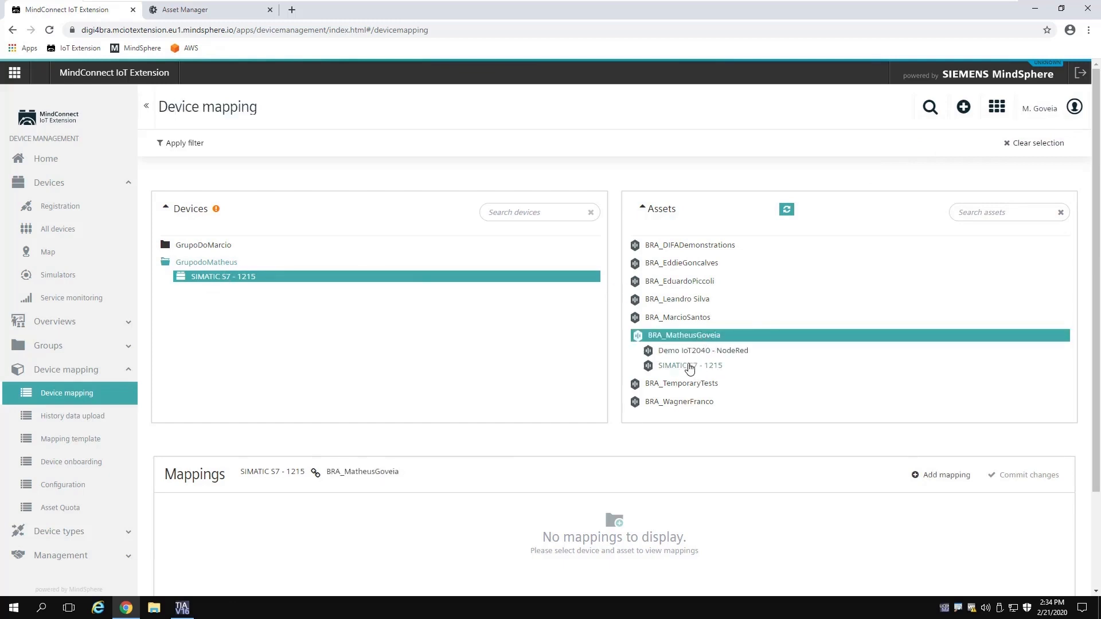
click(690, 367)
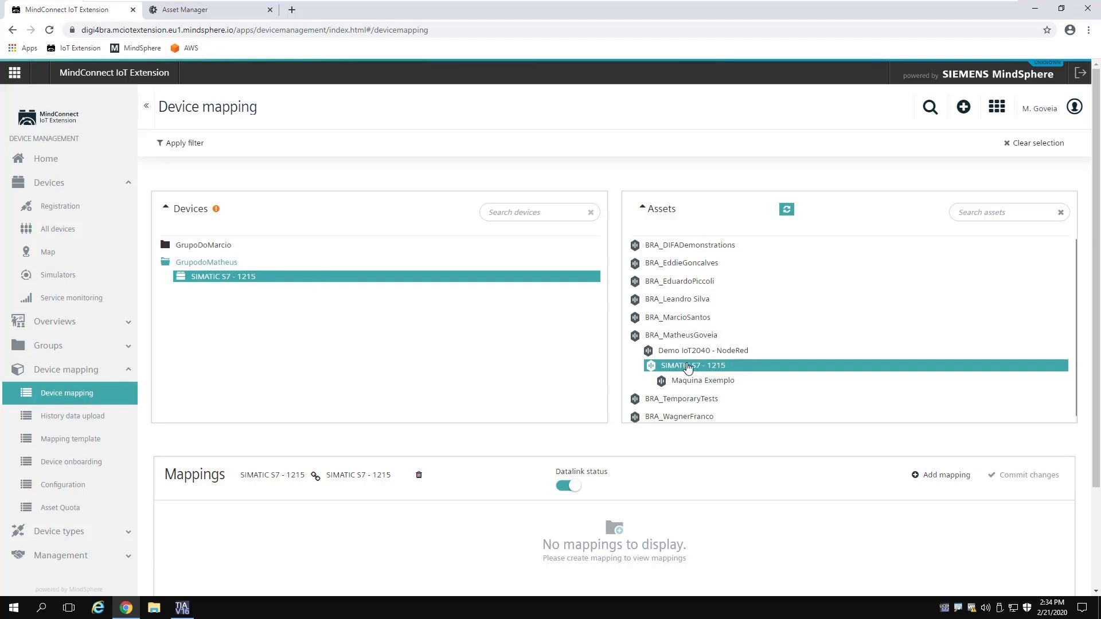
click(734, 380)
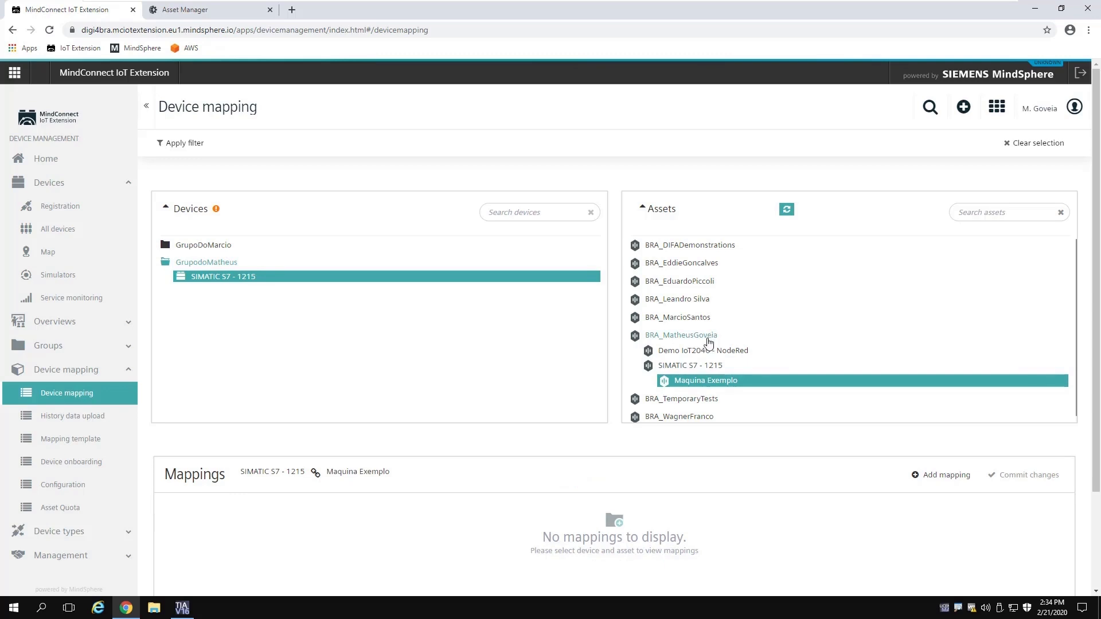
scroll(719, 371, down, 1)
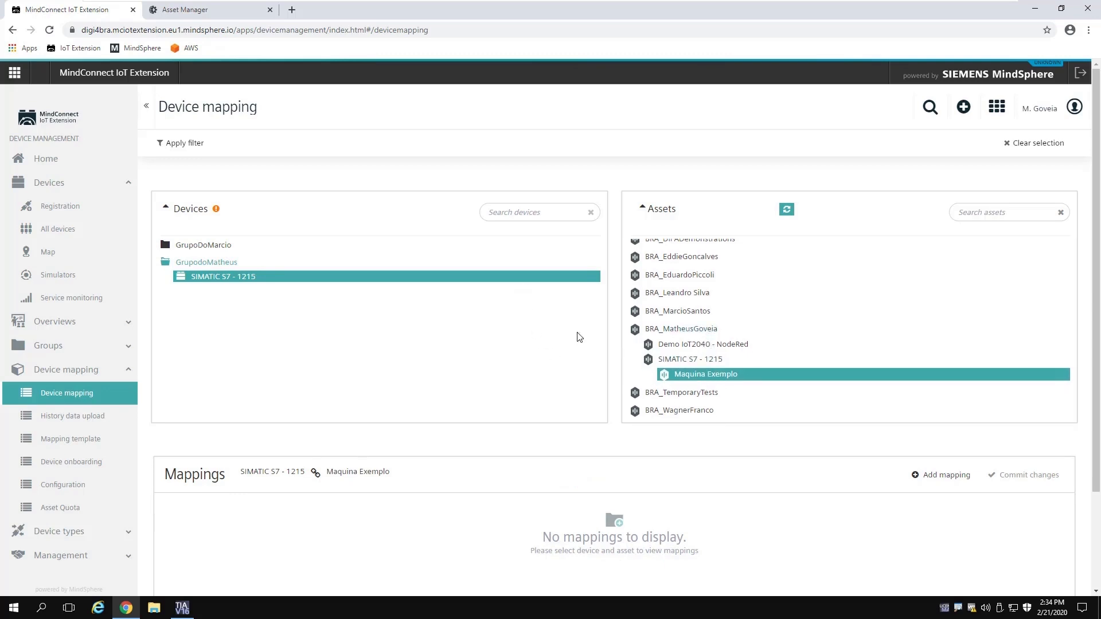
Step: Add a mapping from measurement Valvula, series Pressao to WebSerieMindSphere variable Pressao_Valvula
click(946, 476)
click(515, 343)
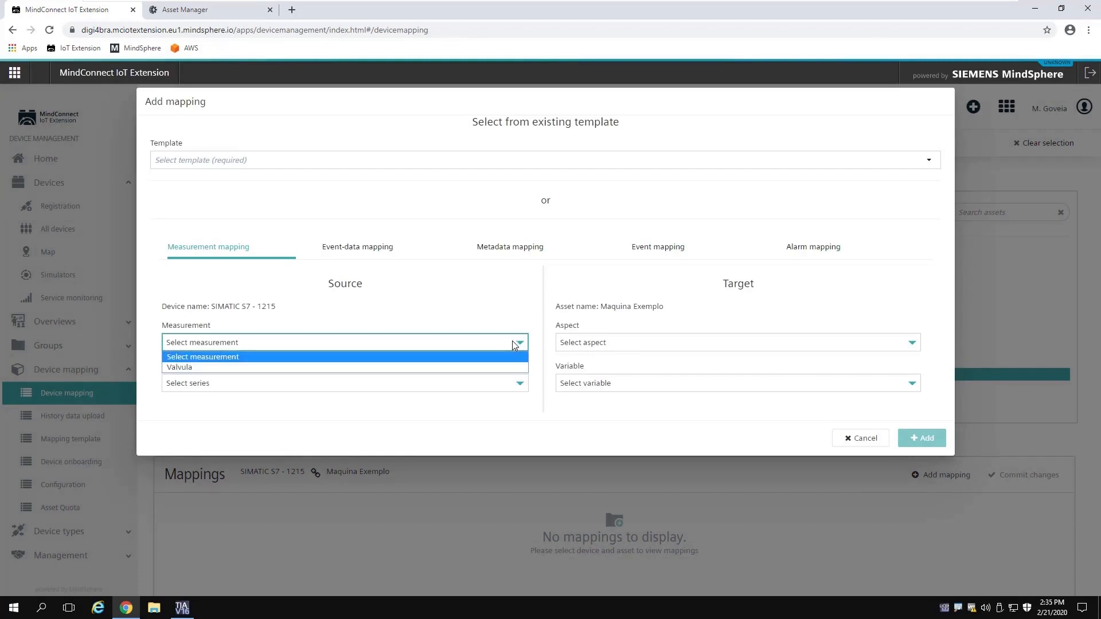
click(204, 368)
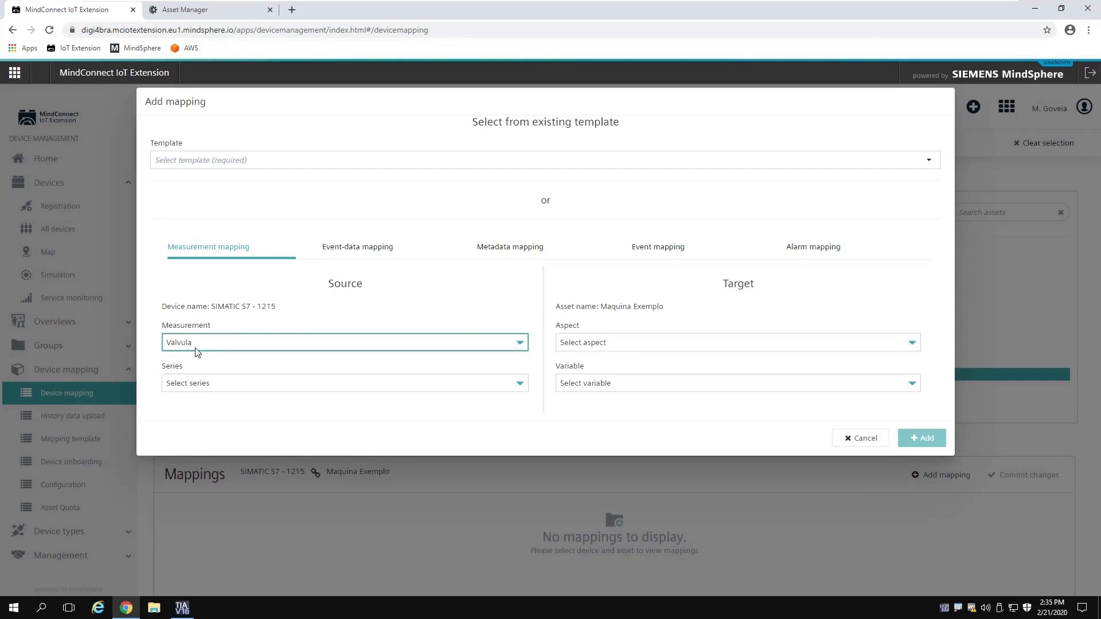
click(520, 384)
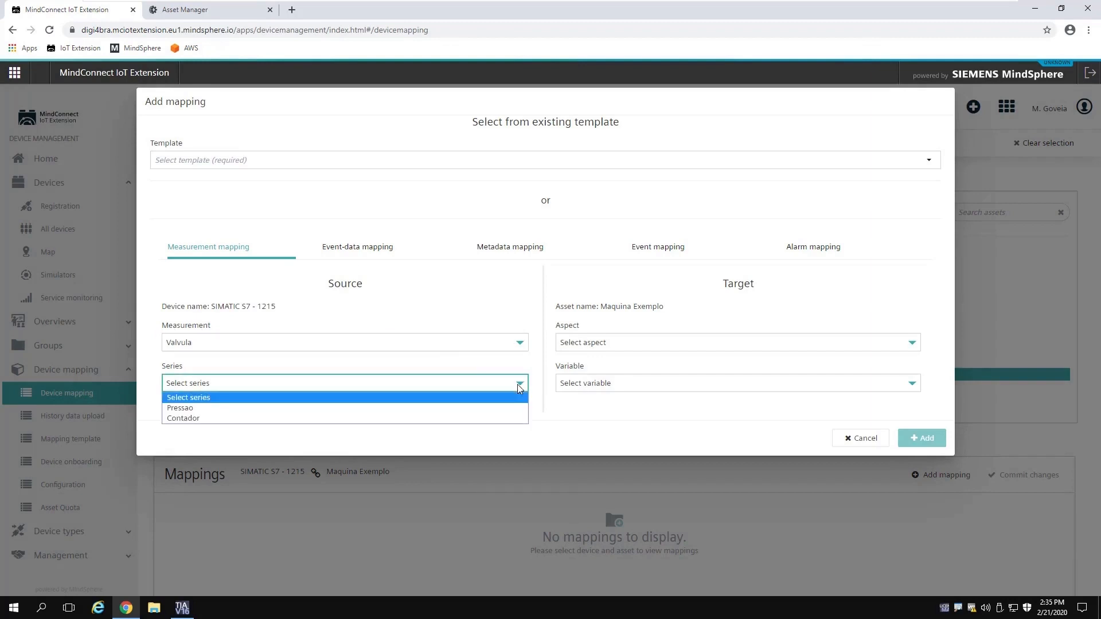
click(509, 356)
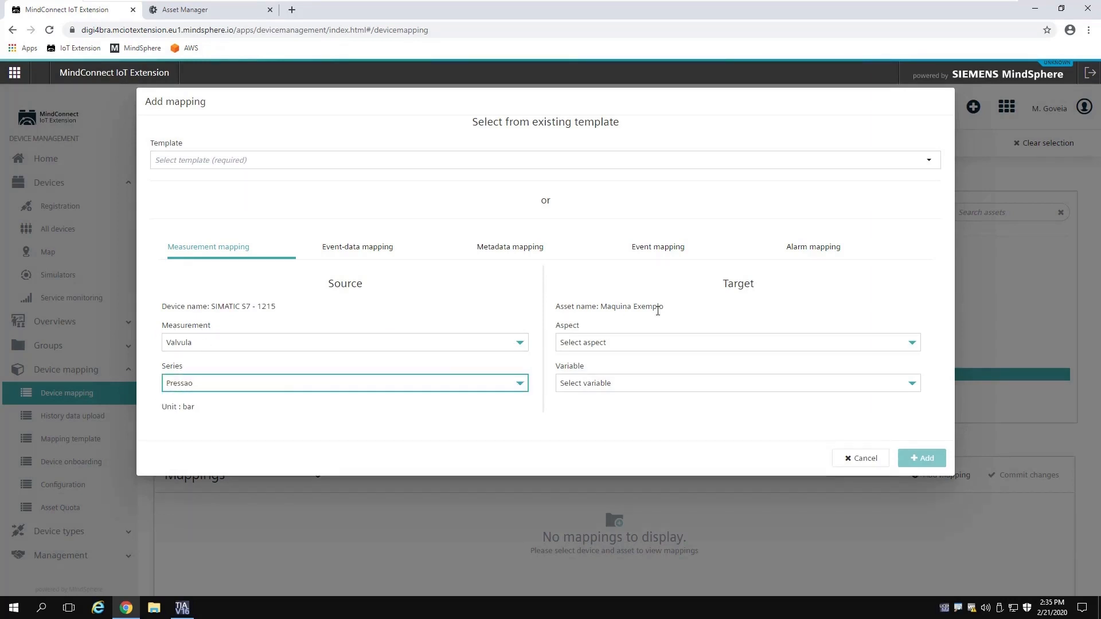
click(603, 348)
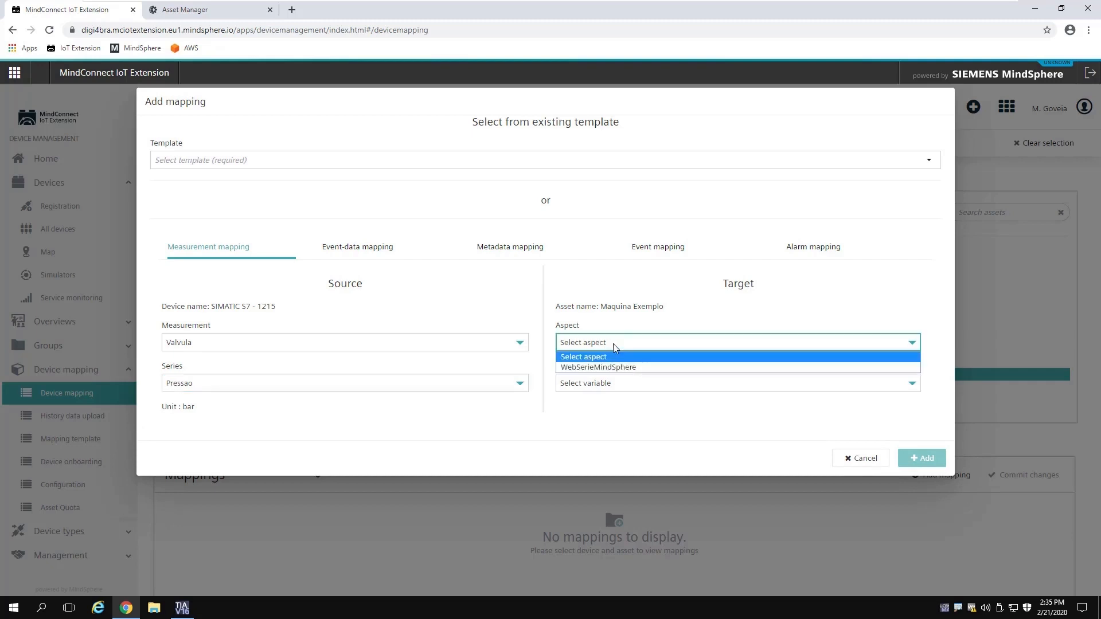
click(603, 368)
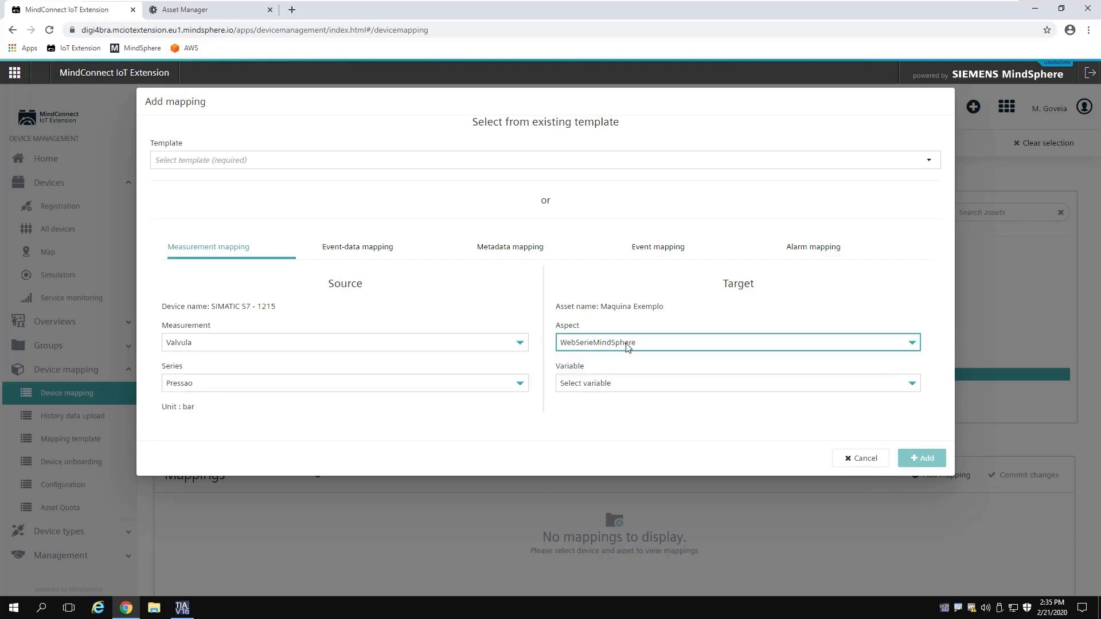
click(625, 384)
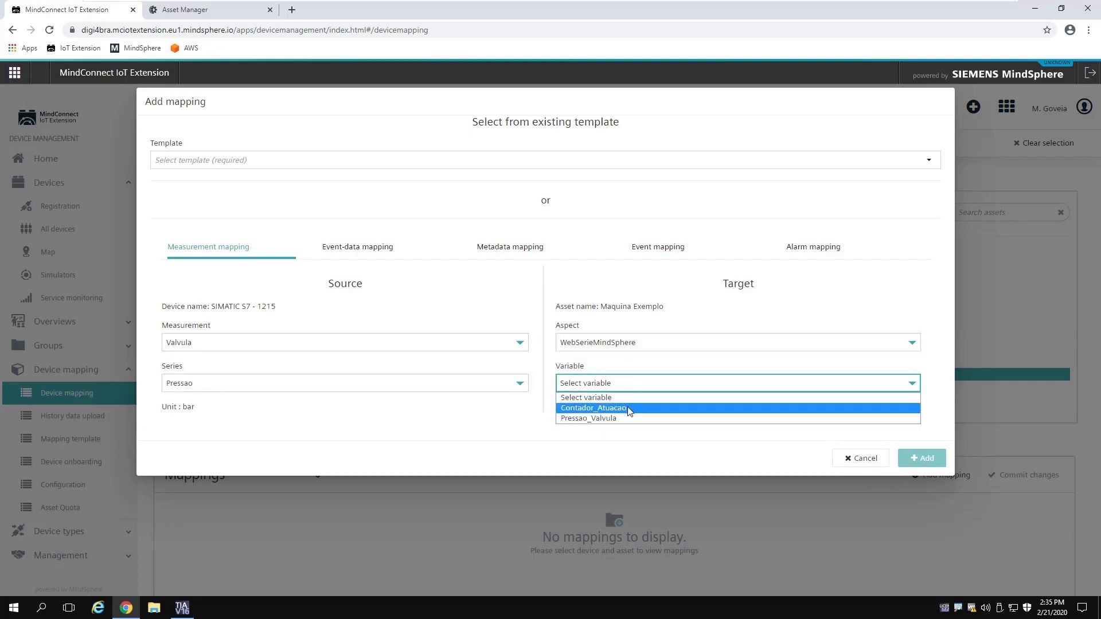
click(625, 421)
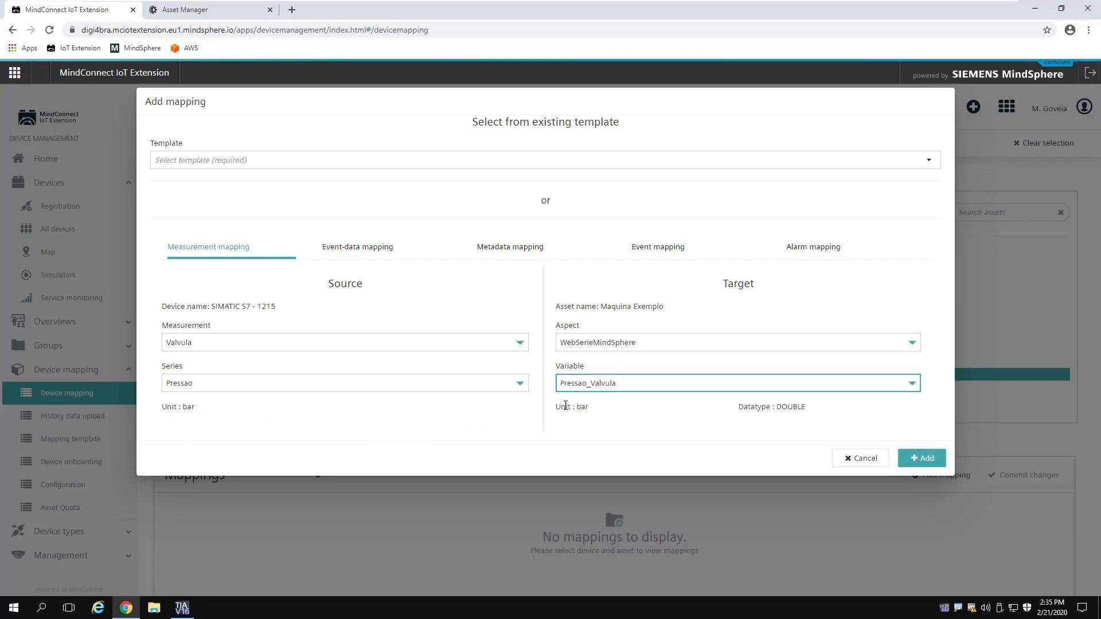
click(923, 458)
scroll(734, 427, down, 2)
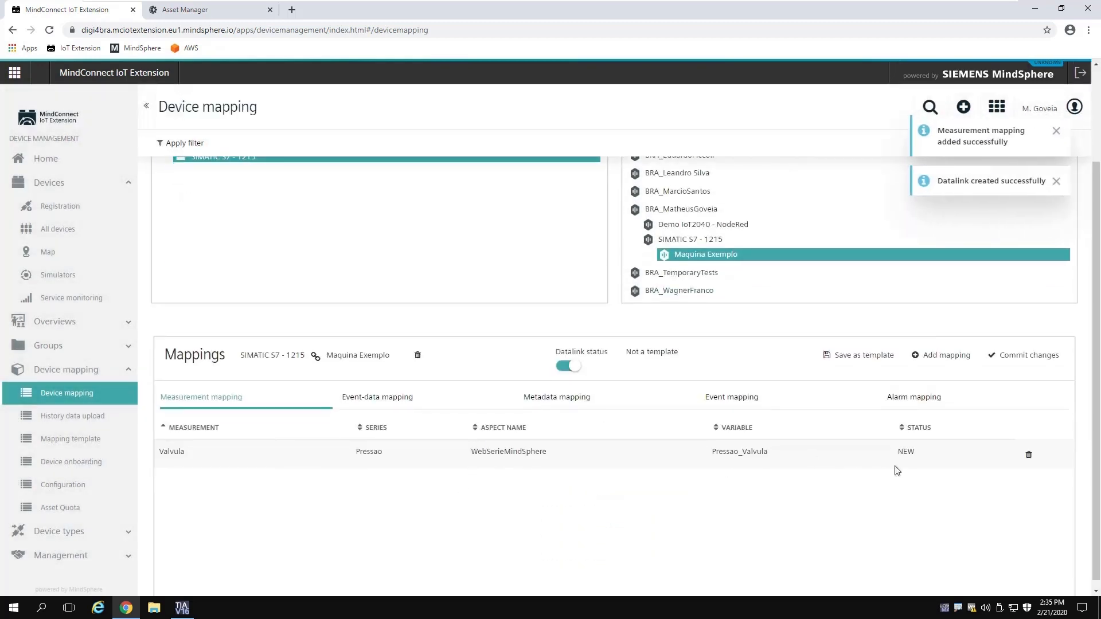
Step: Add a mapping from Valvula's Contador series to WebSerieMindSphere variable Contador_Atuacao
click(936, 355)
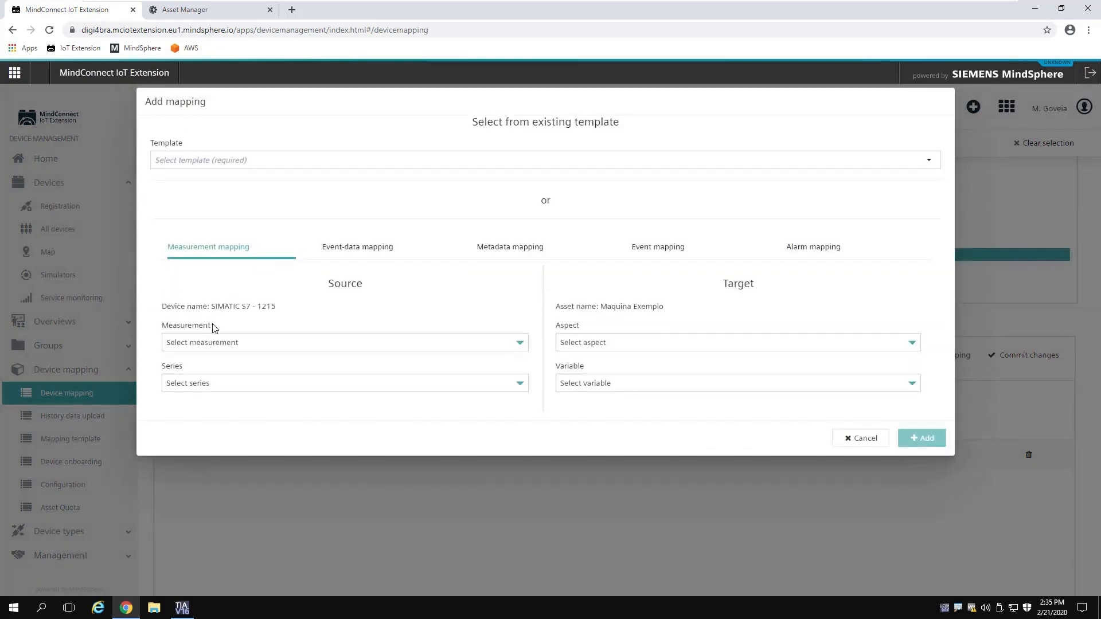
click(221, 343)
click(206, 367)
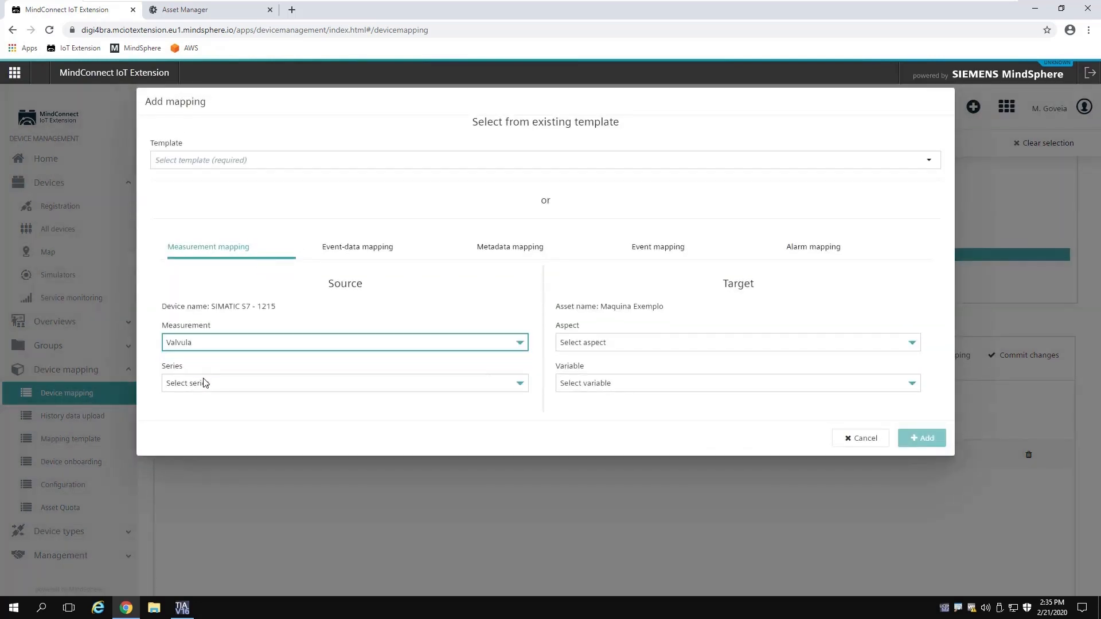
click(203, 383)
click(199, 421)
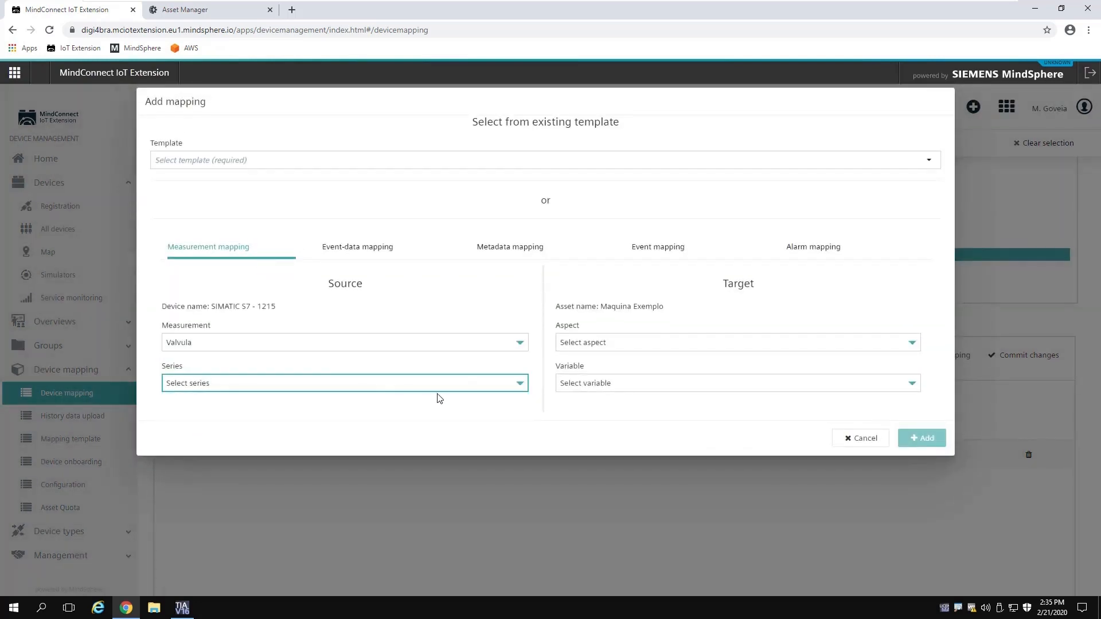
click(637, 344)
click(595, 367)
click(593, 383)
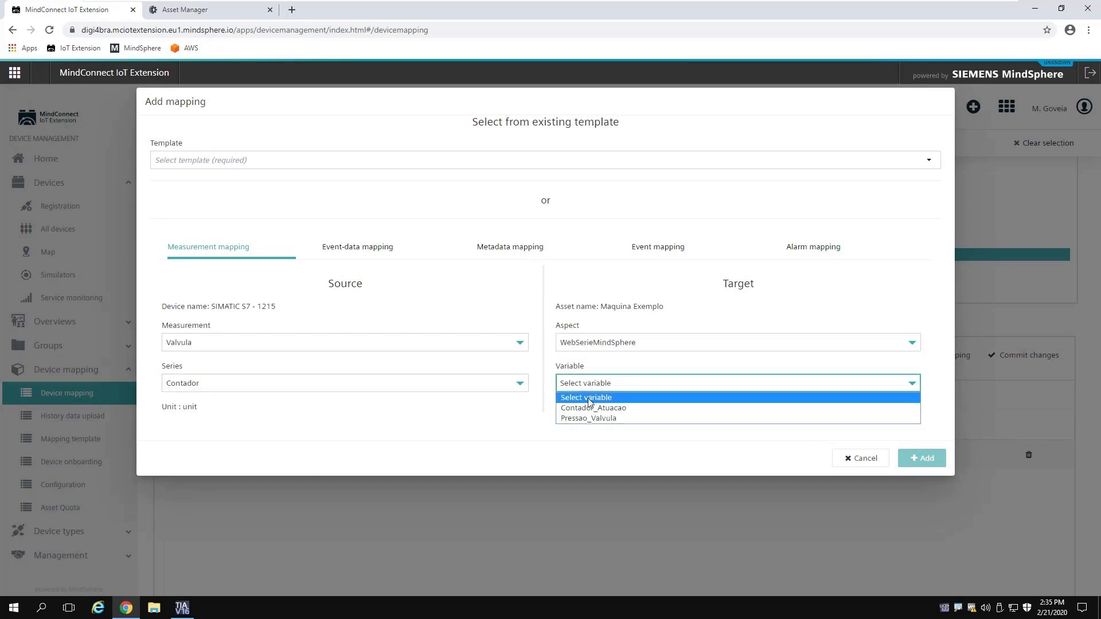
click(593, 408)
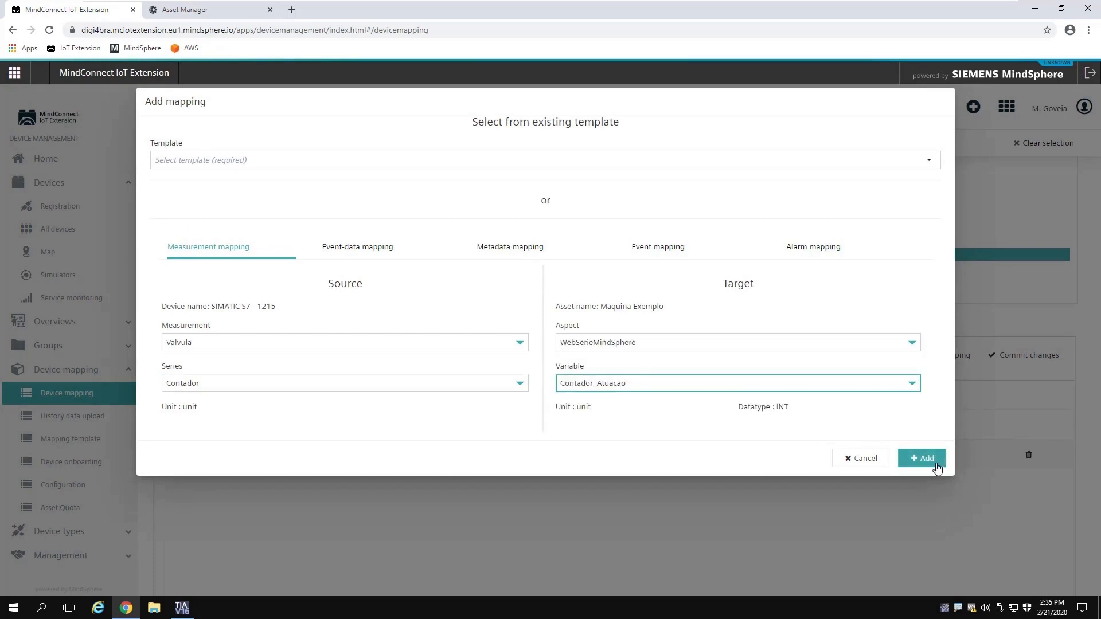
click(936, 466)
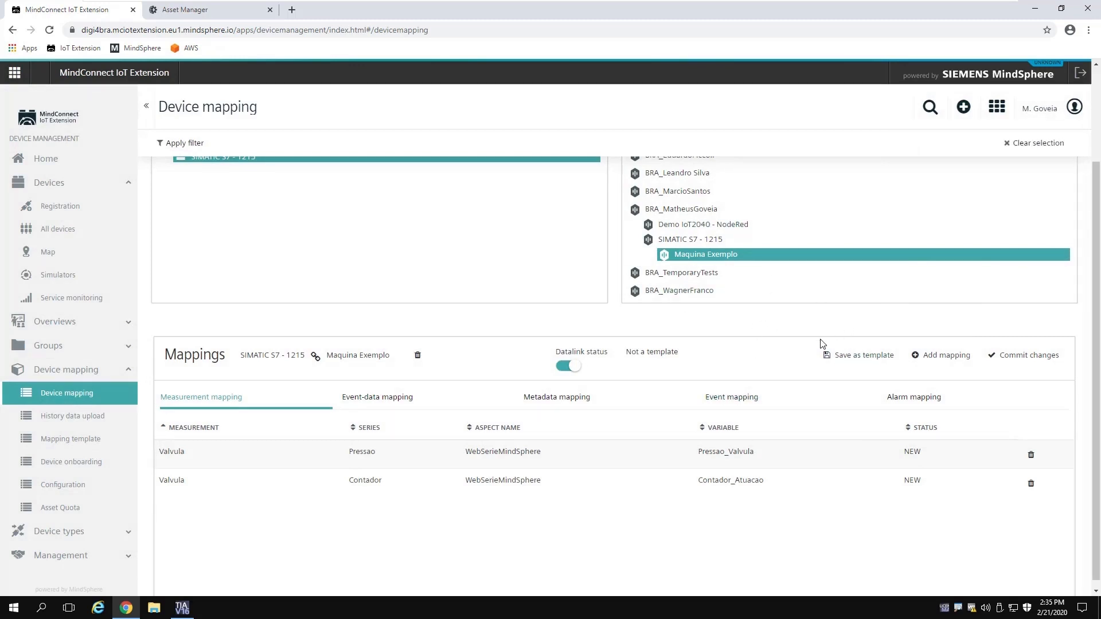
Step: Commit and apply both new mappings so they become ACTIVE
click(1030, 359)
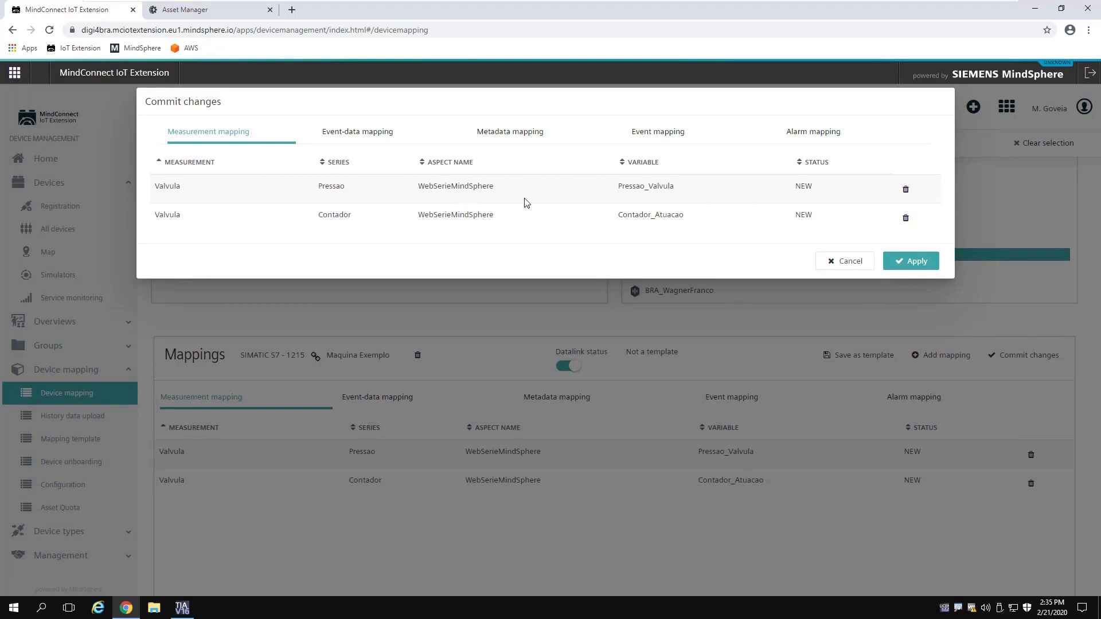
click(912, 266)
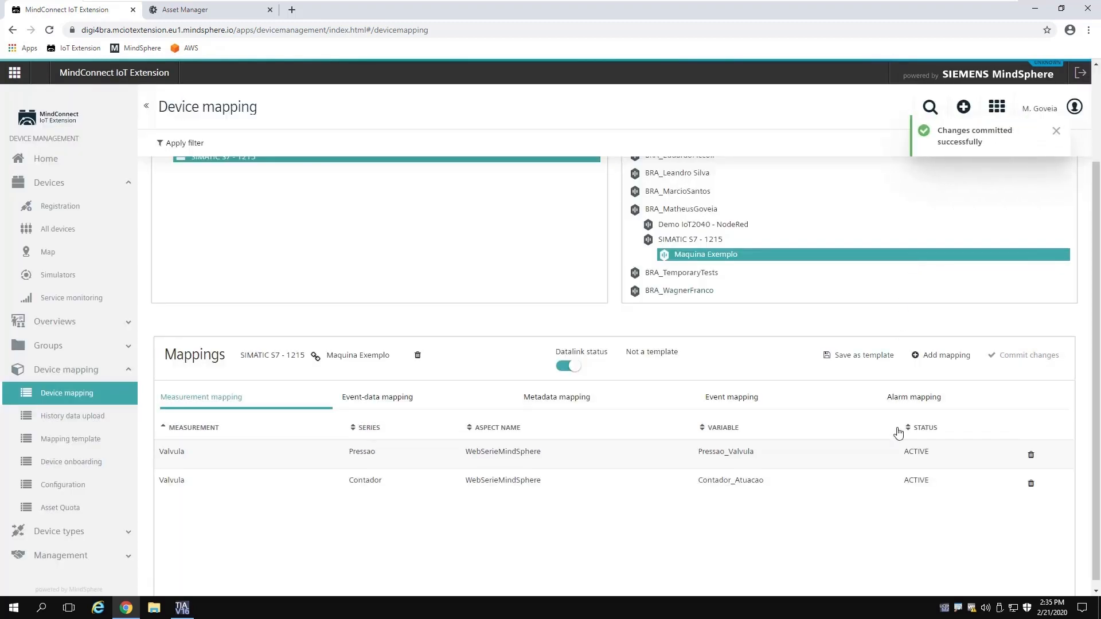
drag(904, 453, 930, 482)
scroll(867, 452, up, 2)
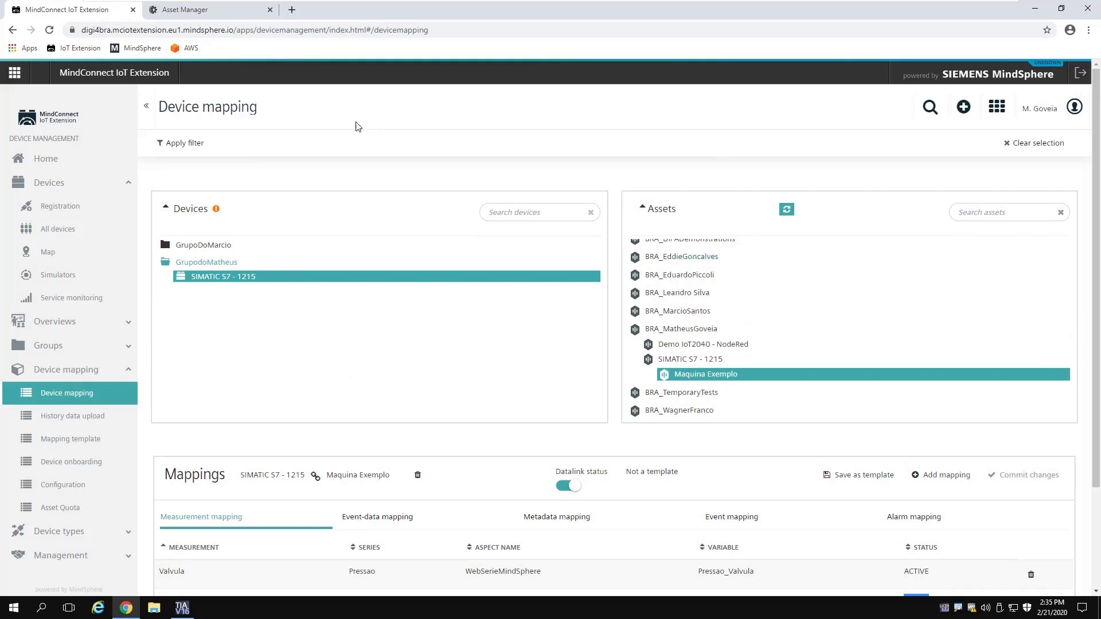
Step: Launch Fleet Manager and list the child assets of the user's subtenant, including SIMATIC S7 - 1215
click(225, 15)
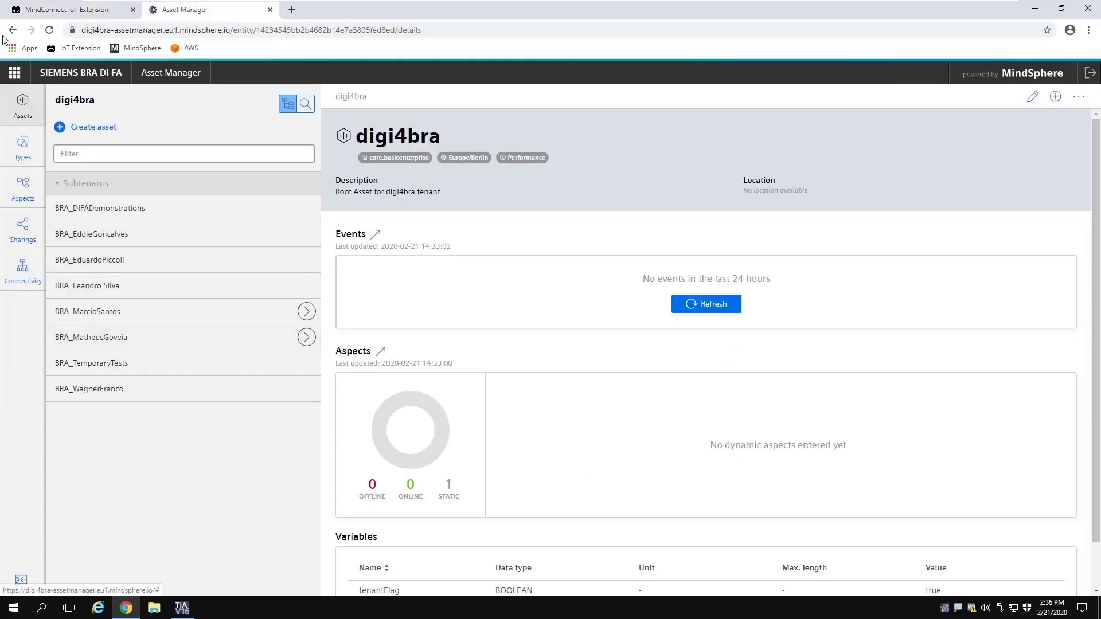
click(14, 73)
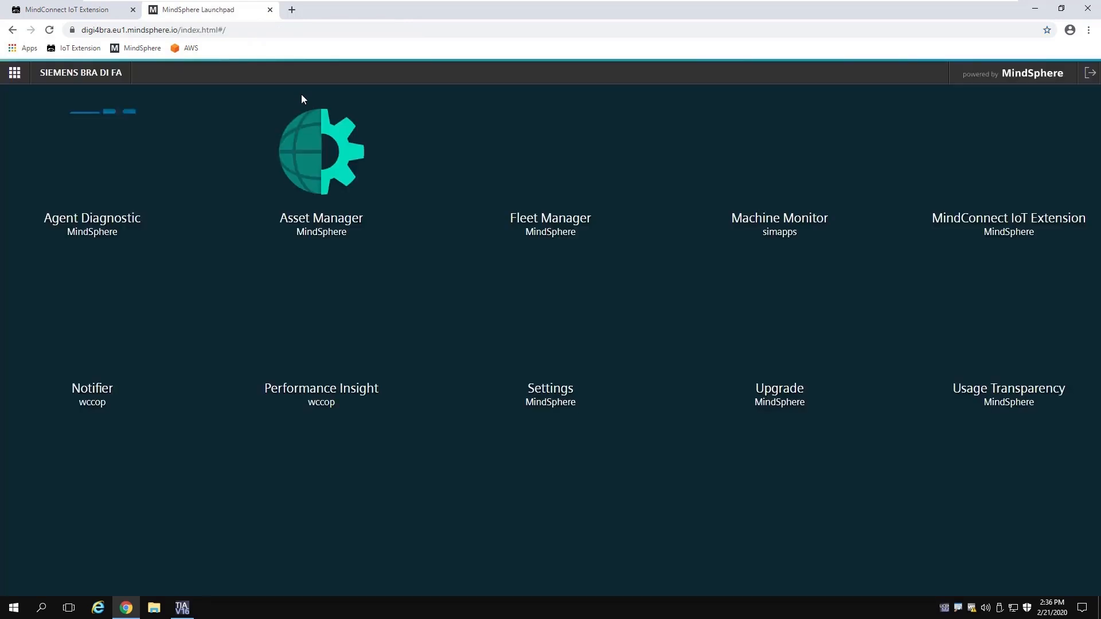
click(556, 194)
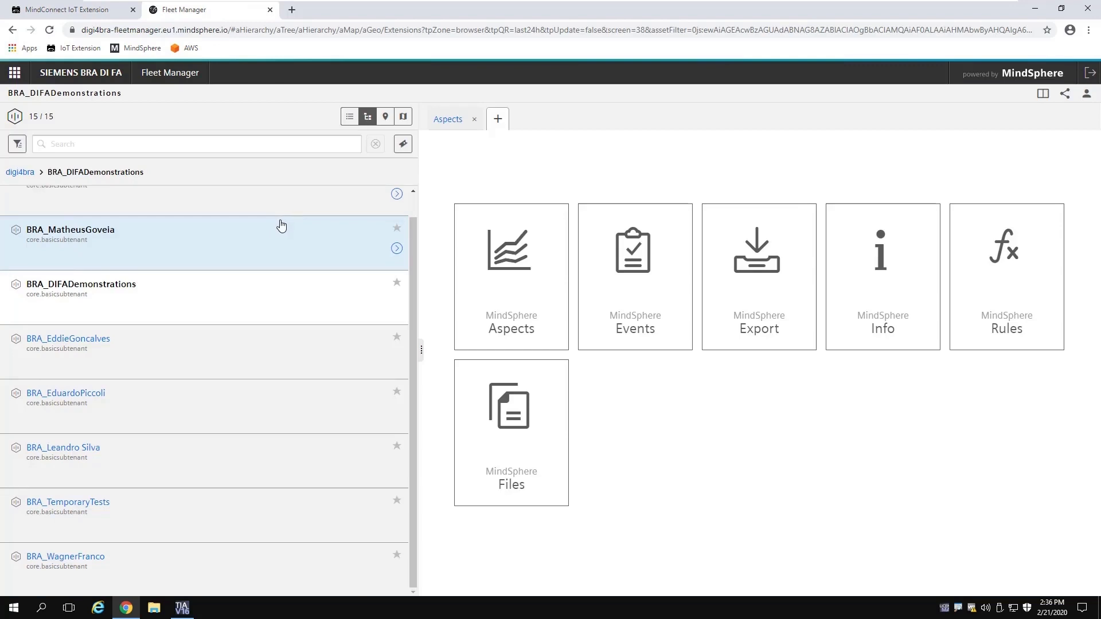
scroll(286, 229, up, 1)
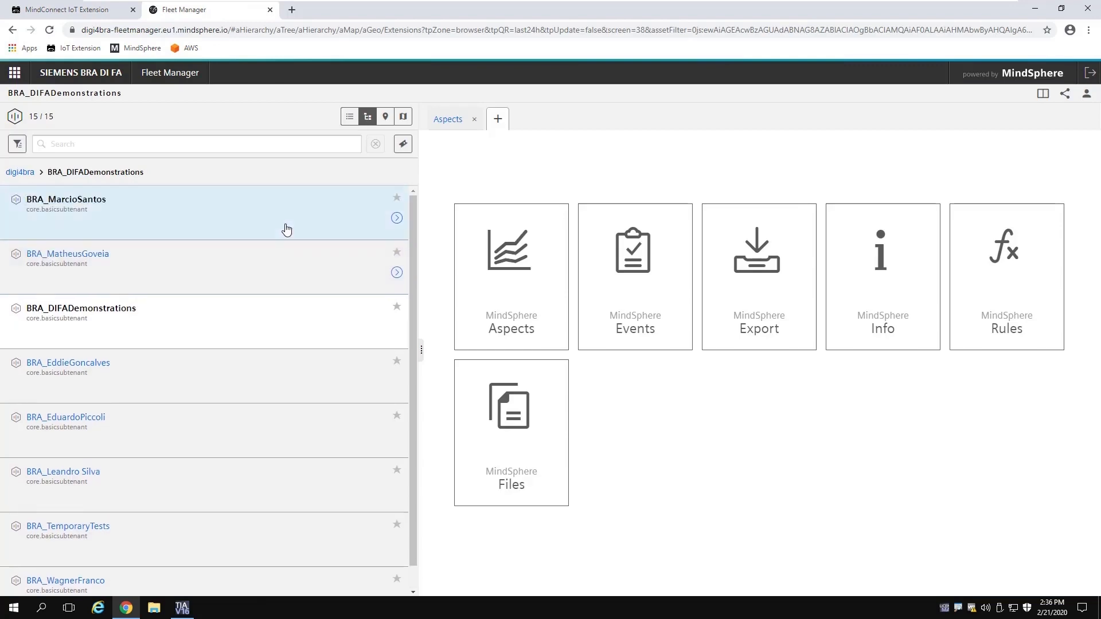
click(457, 122)
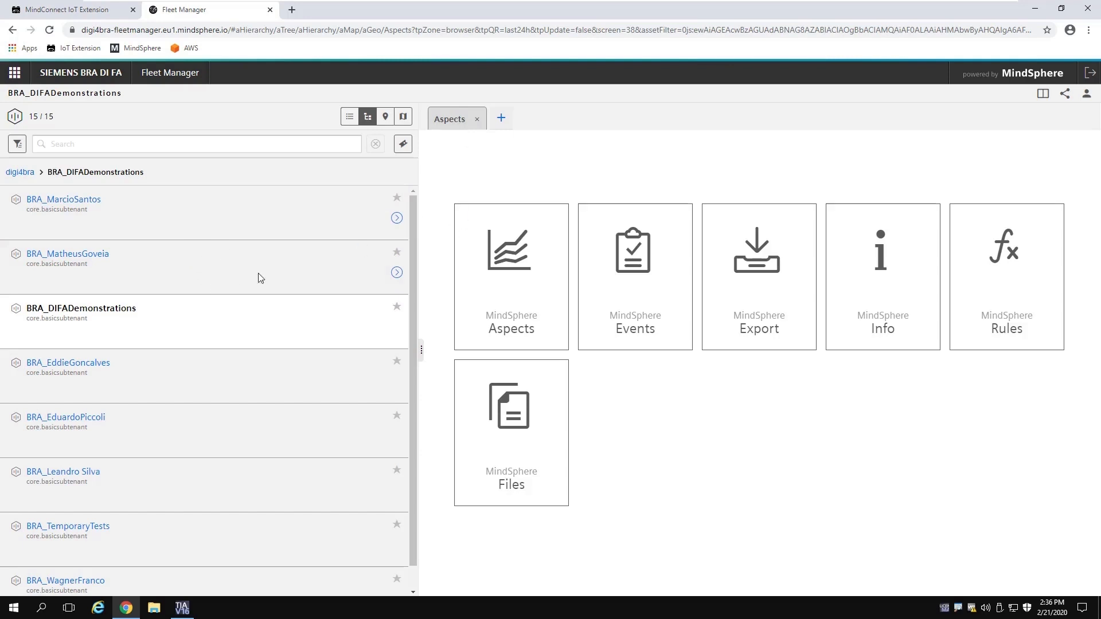
click(370, 277)
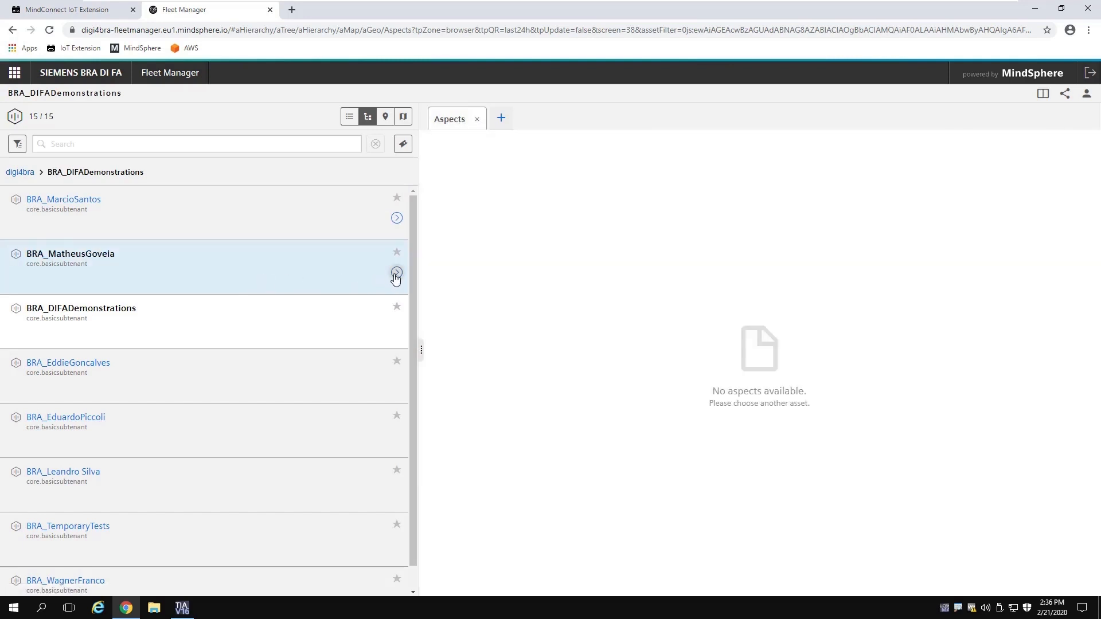
click(396, 272)
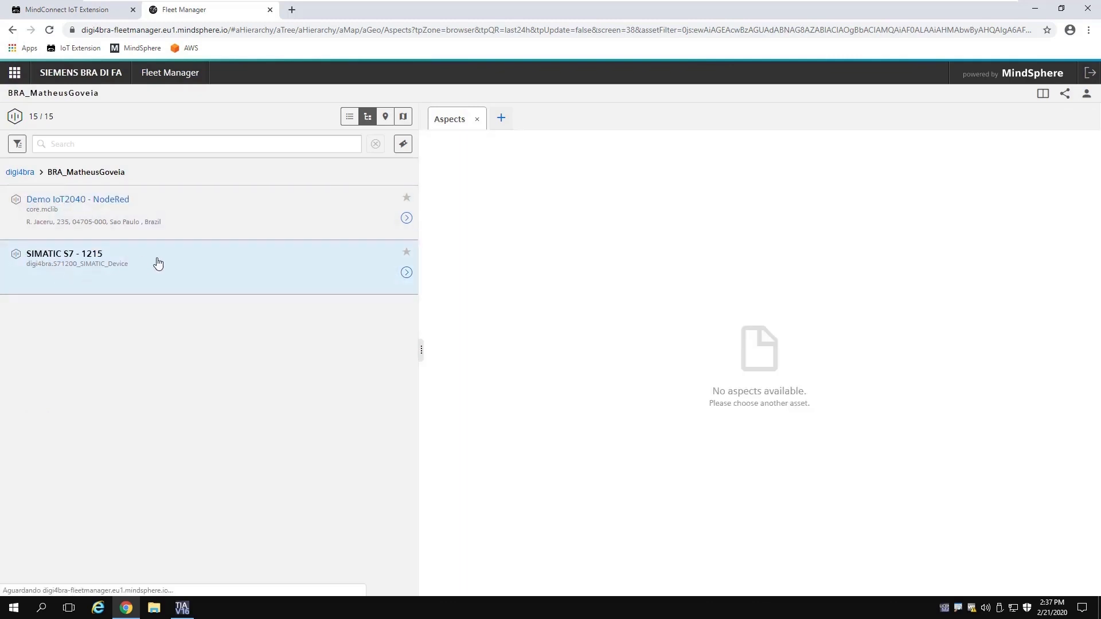
Step: Open the SIMATIC S7 - 1215 device and display Maquina Exemplo's WebSerieMindSphere data chart
double_click(96, 268)
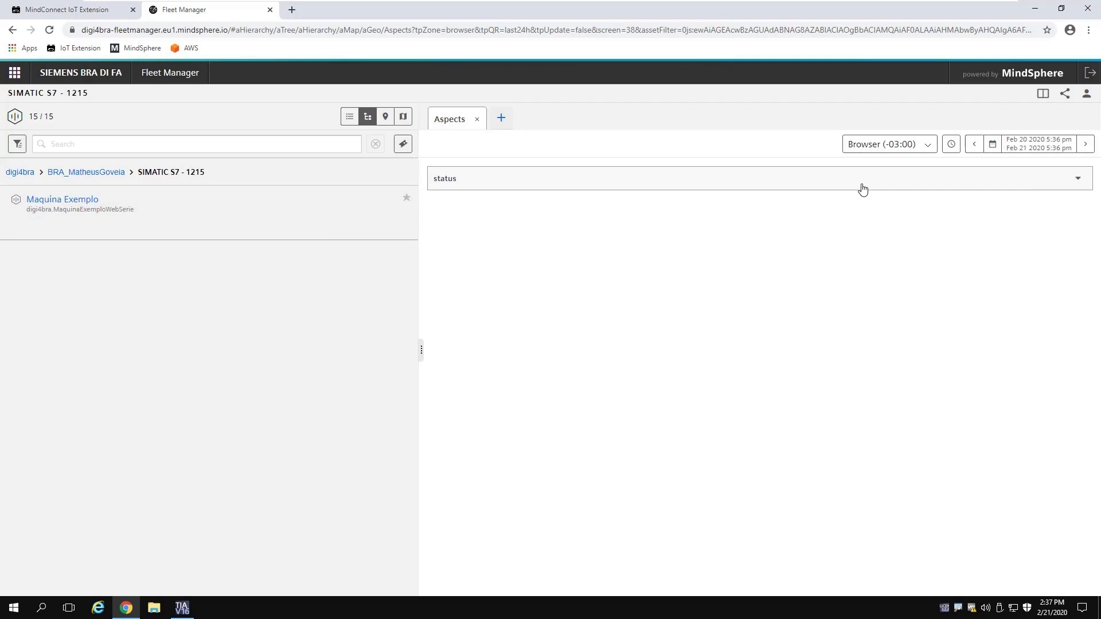
click(863, 178)
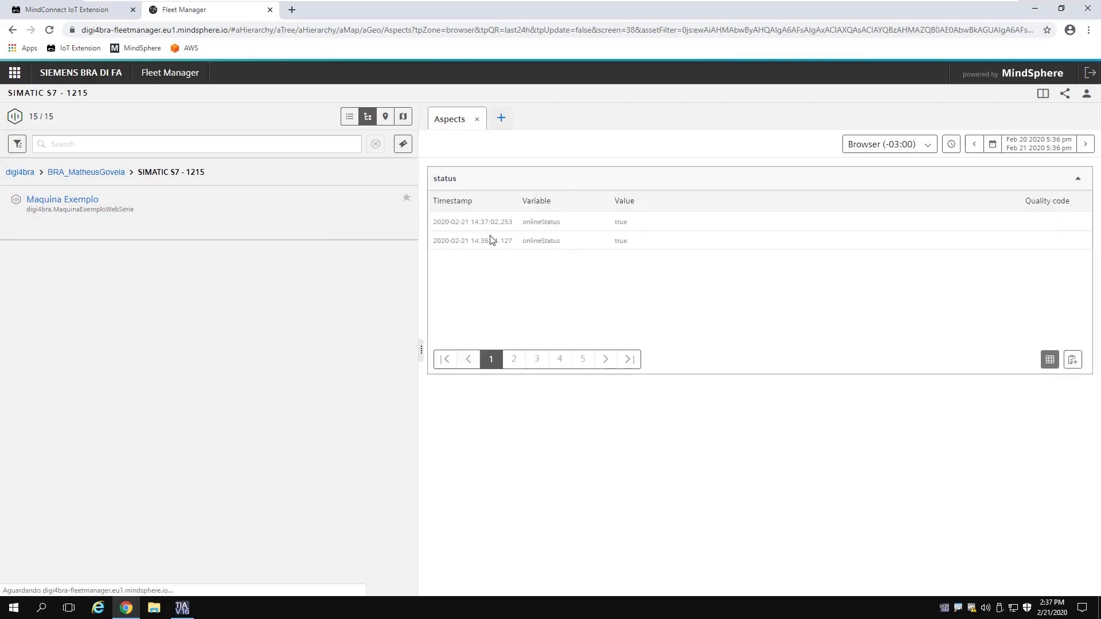
click(168, 223)
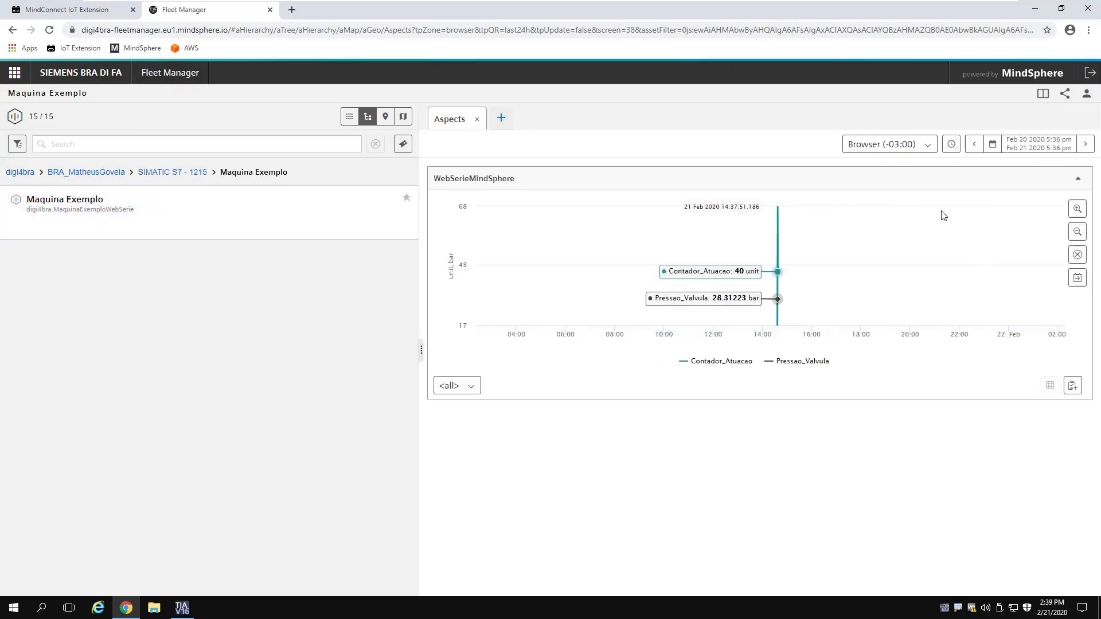
Step: Zoom the chart's time axis in on the afternoon Contador_Atuacao and Pressao_Valvula spike, then back out one step
click(1077, 210)
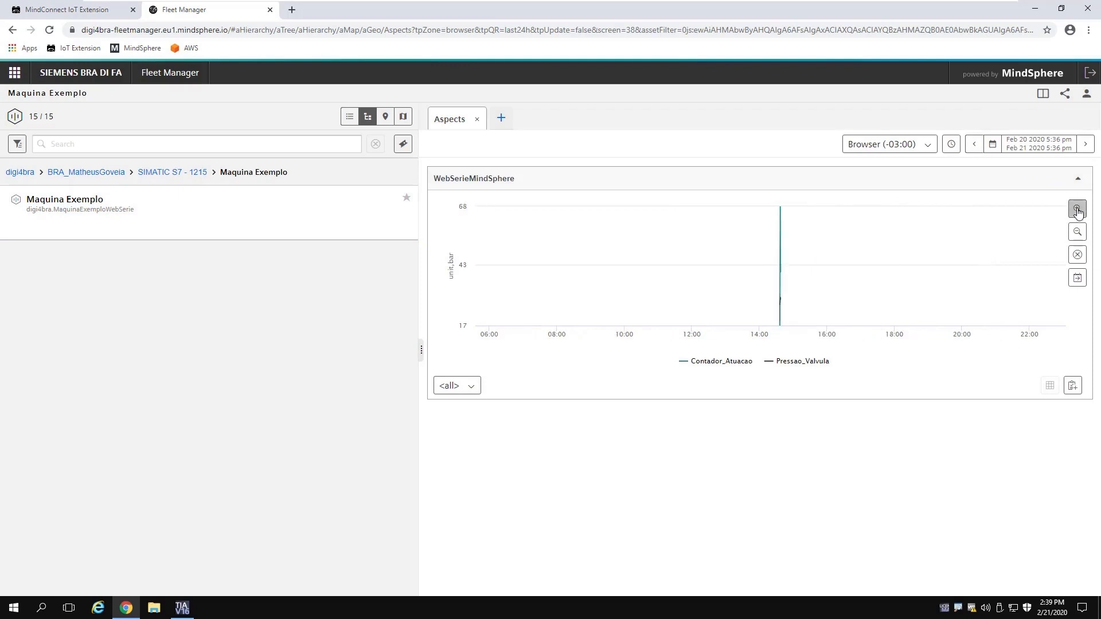
click(1078, 210)
click(1077, 211)
click(1078, 210)
click(1078, 211)
click(1078, 211)
click(1077, 210)
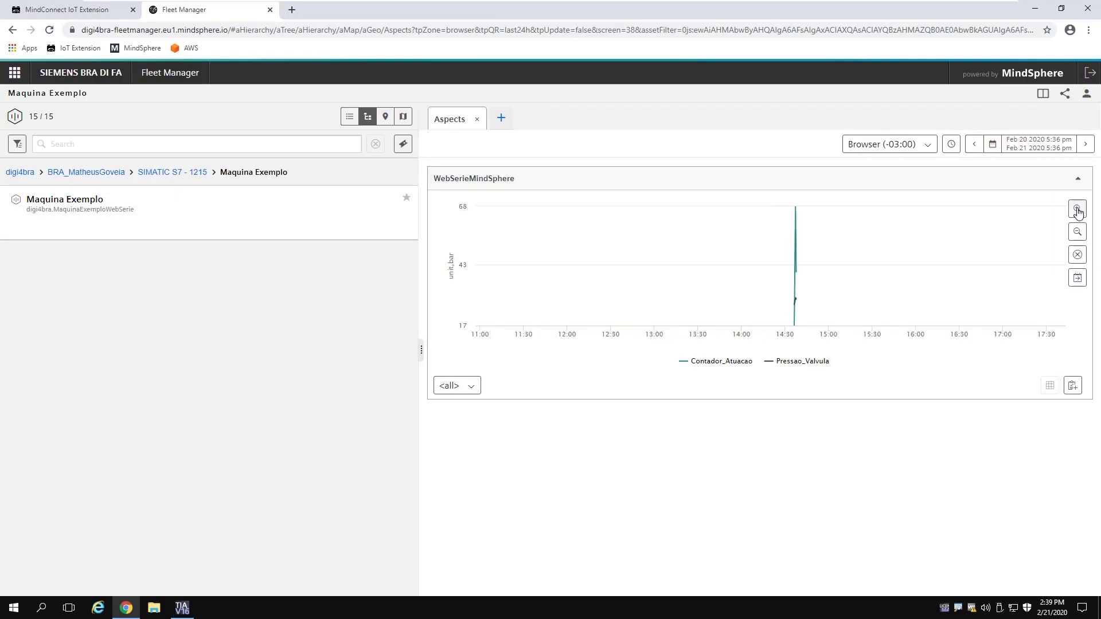
click(1078, 210)
click(1078, 210)
click(1078, 210)
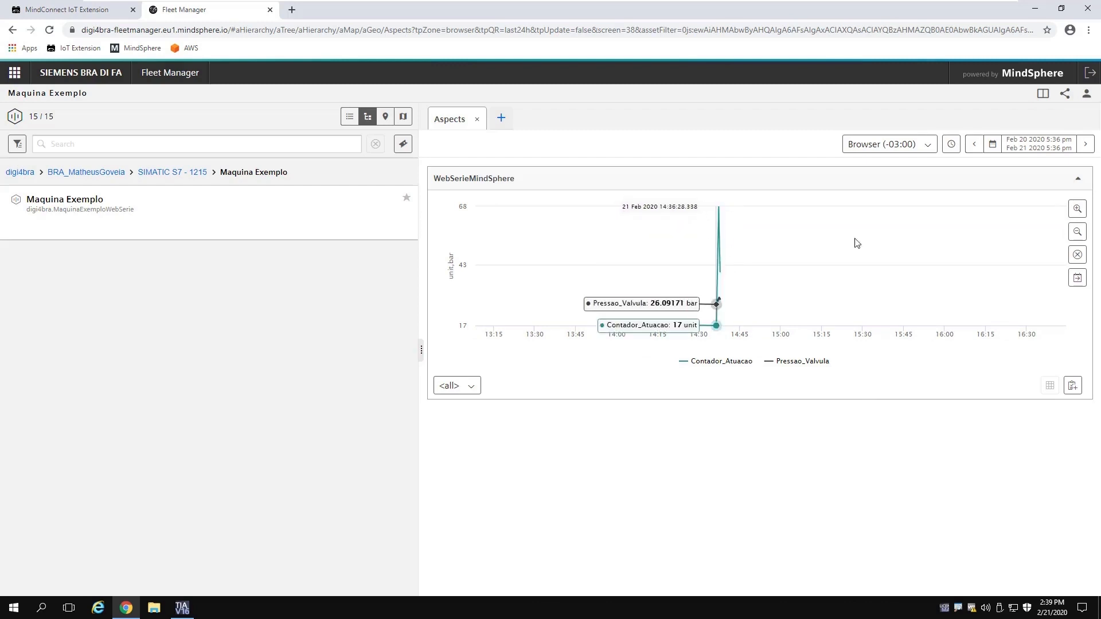
click(1075, 212)
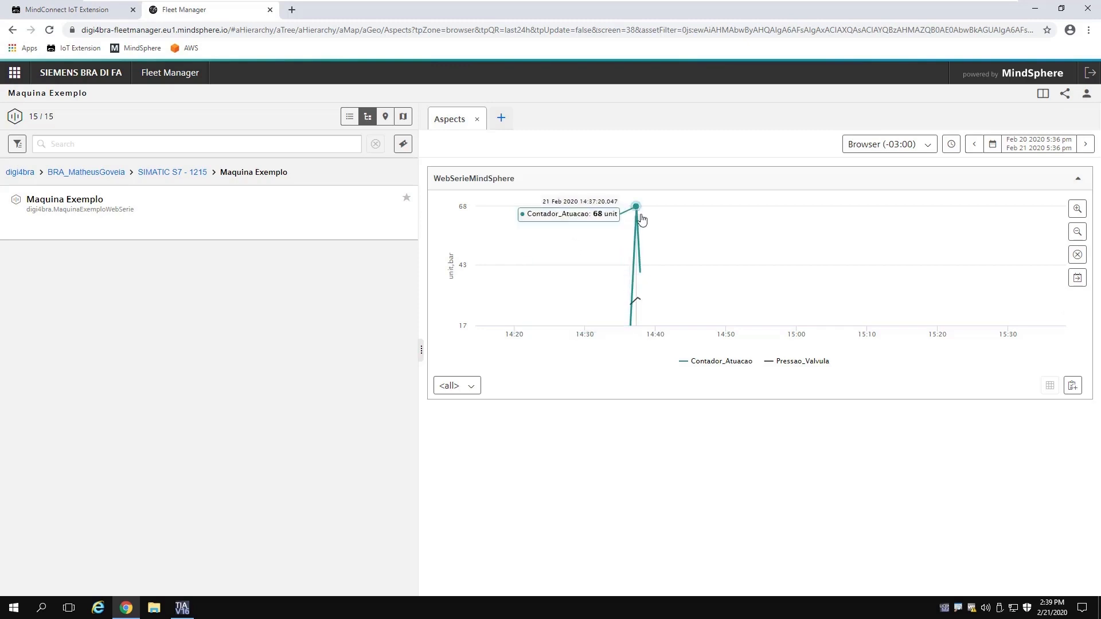
click(1081, 233)
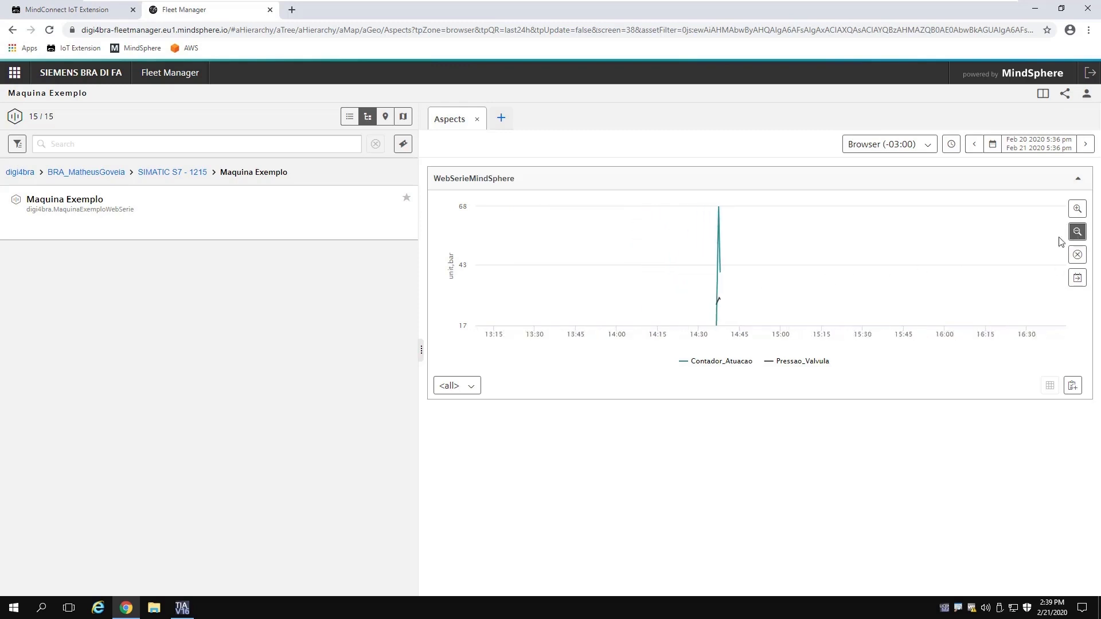